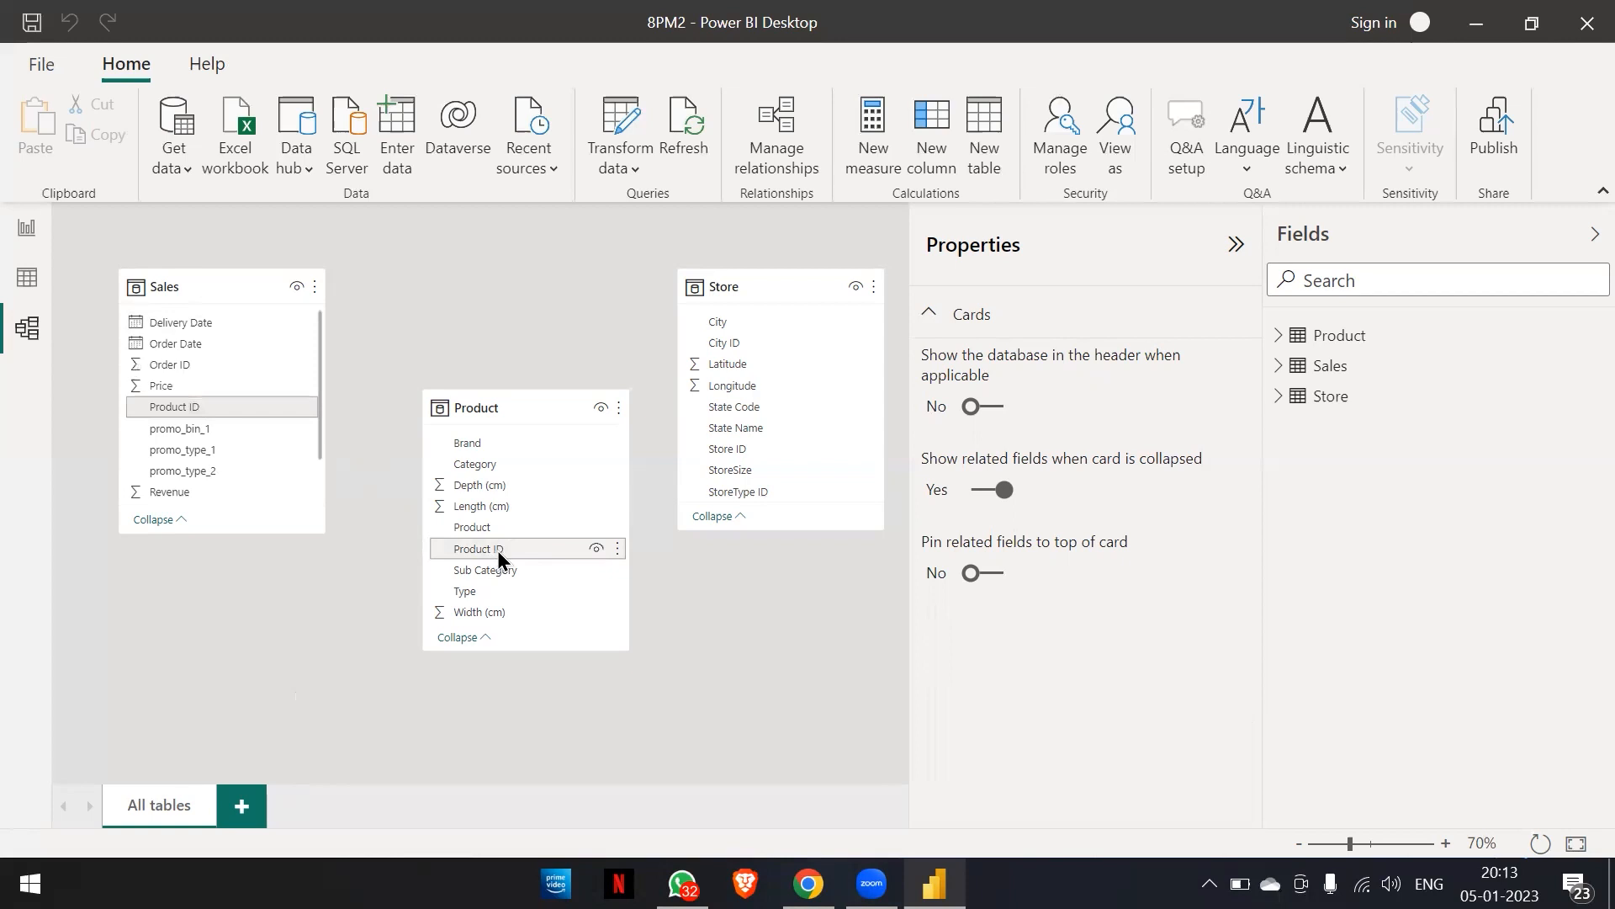
# Create relationships from Product to Sales on Product ID and from Store to Sales on Store ID.
pyautogui.moveTo(498, 550); pyautogui.dragTo(184, 406)
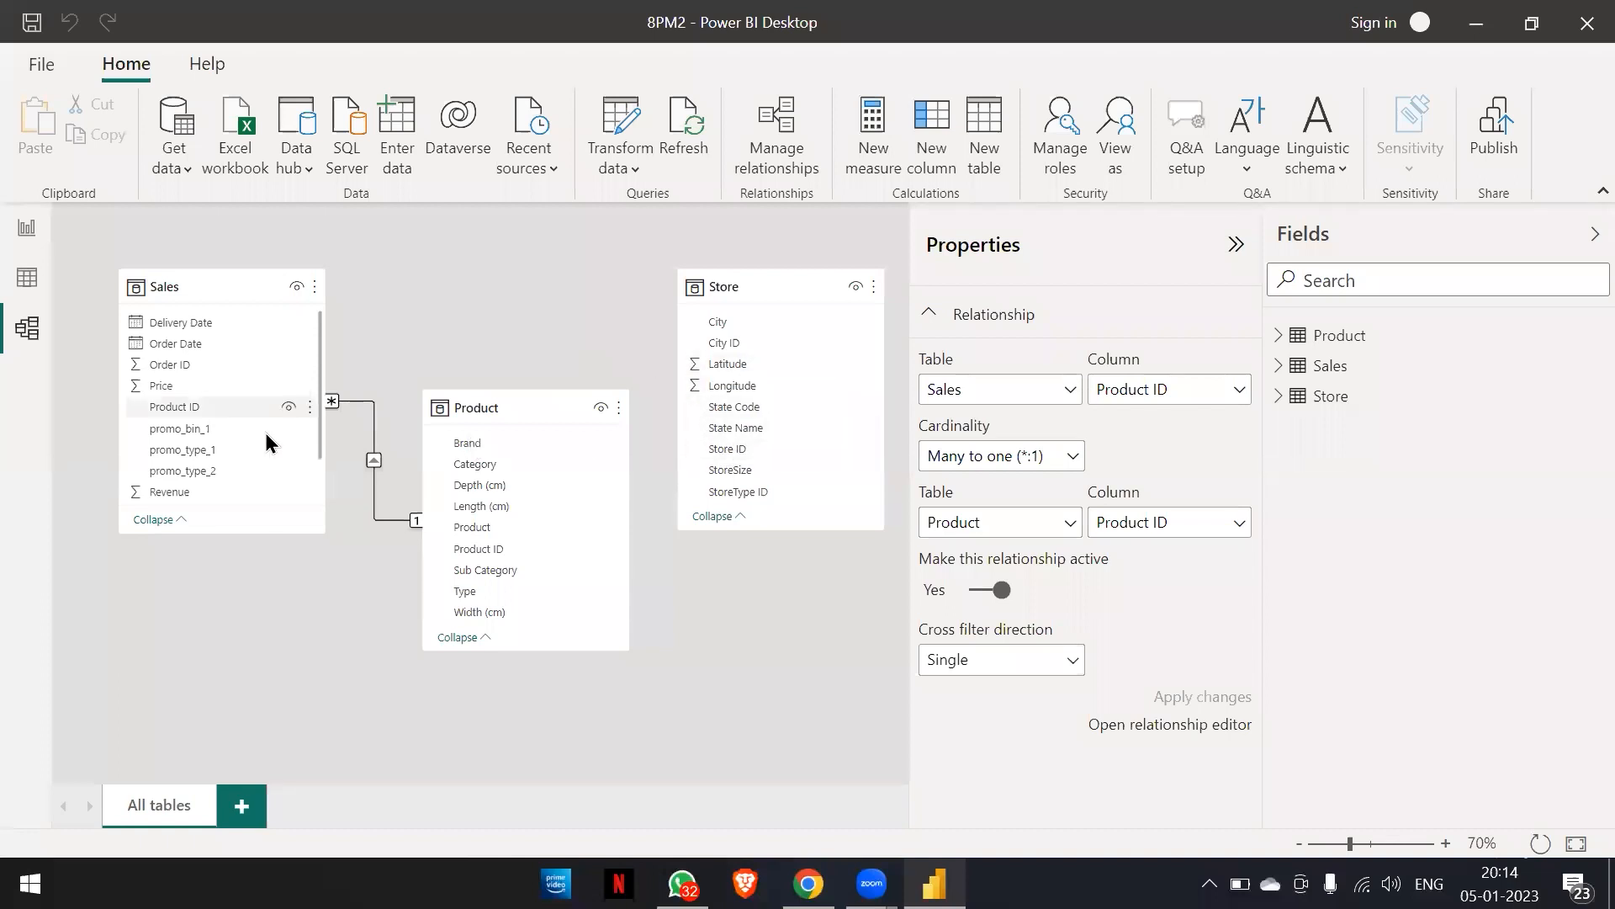
pyautogui.scroll(-3, 229, 445)
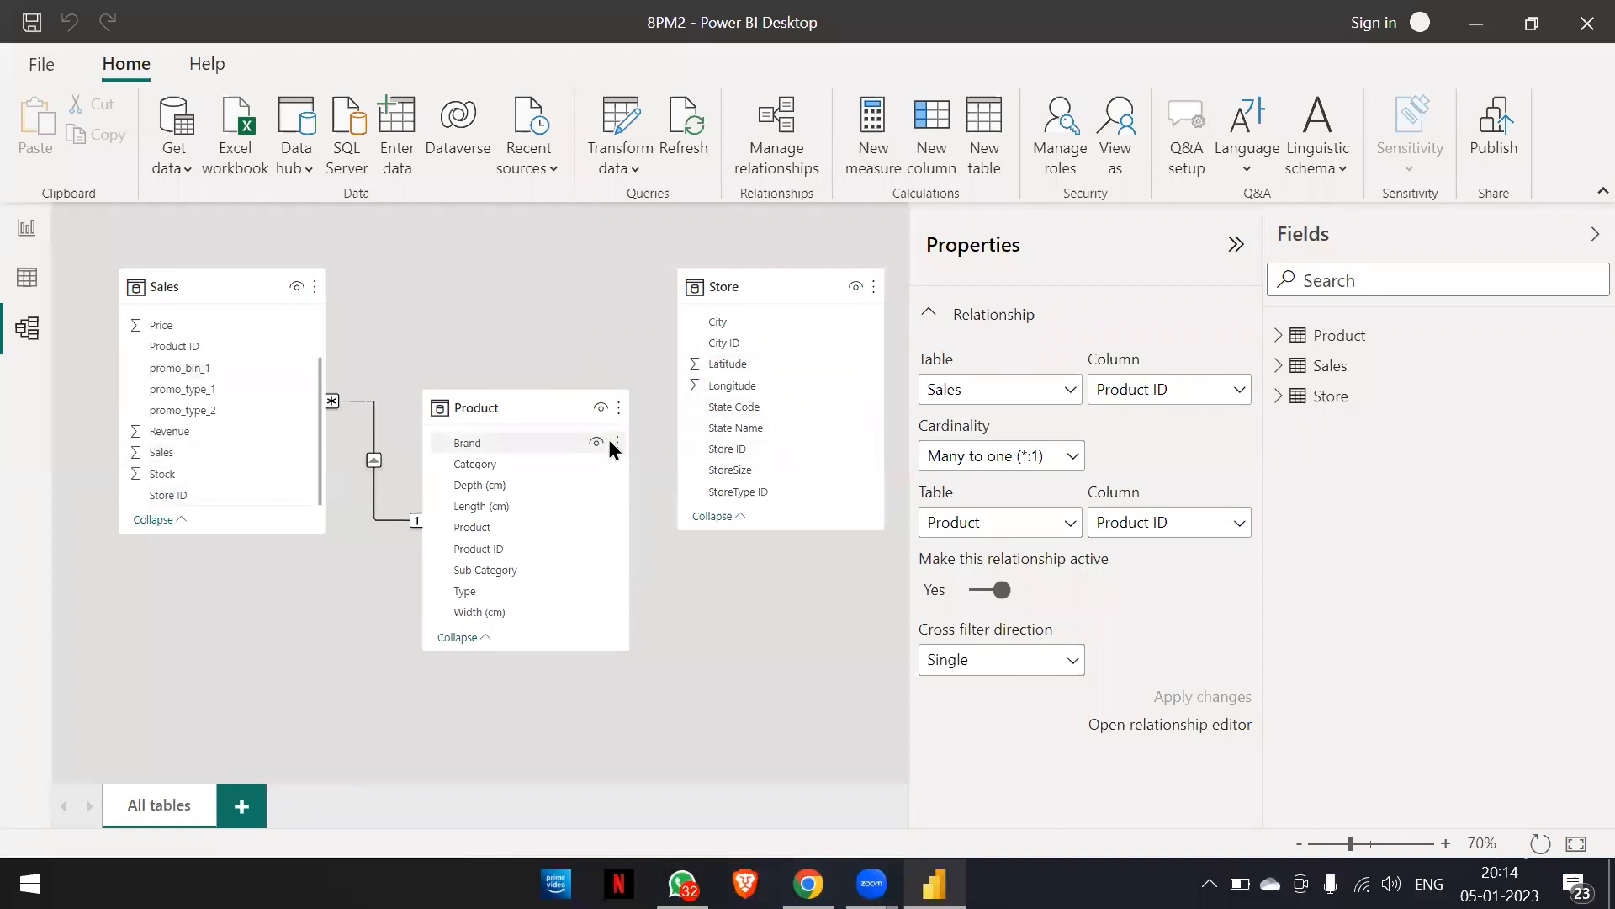
pyautogui.moveTo(725, 449); pyautogui.dragTo(189, 495)
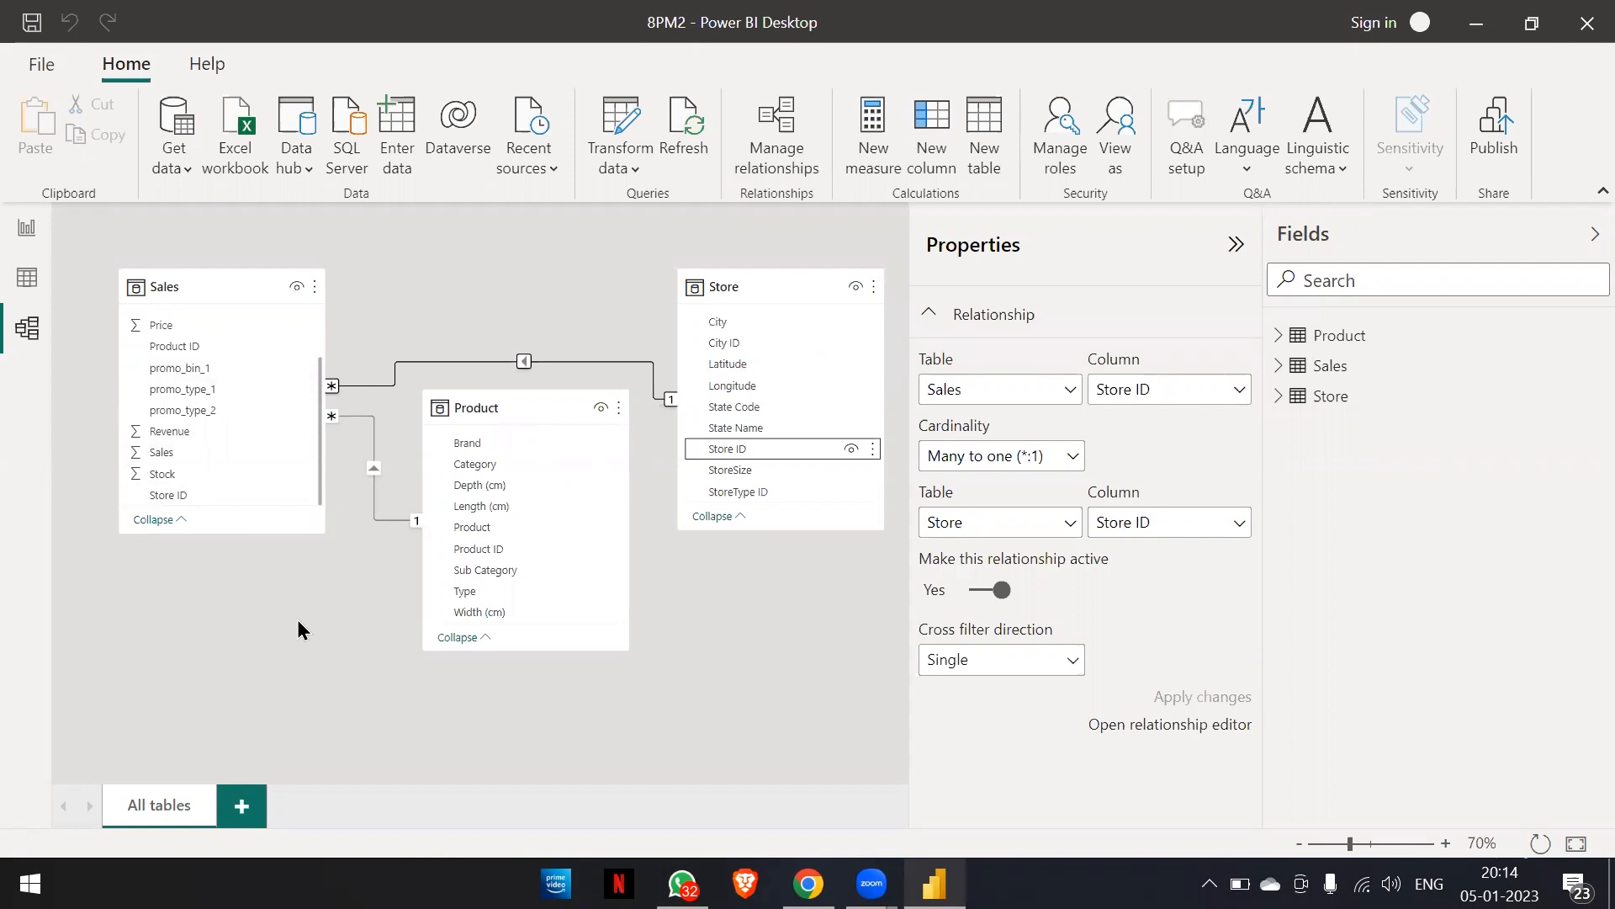
# Rearrange the model diagram so the Product table sits below and between Sales and Store, with Store moved slightly closer to Sales.
pyautogui.click(28, 229)
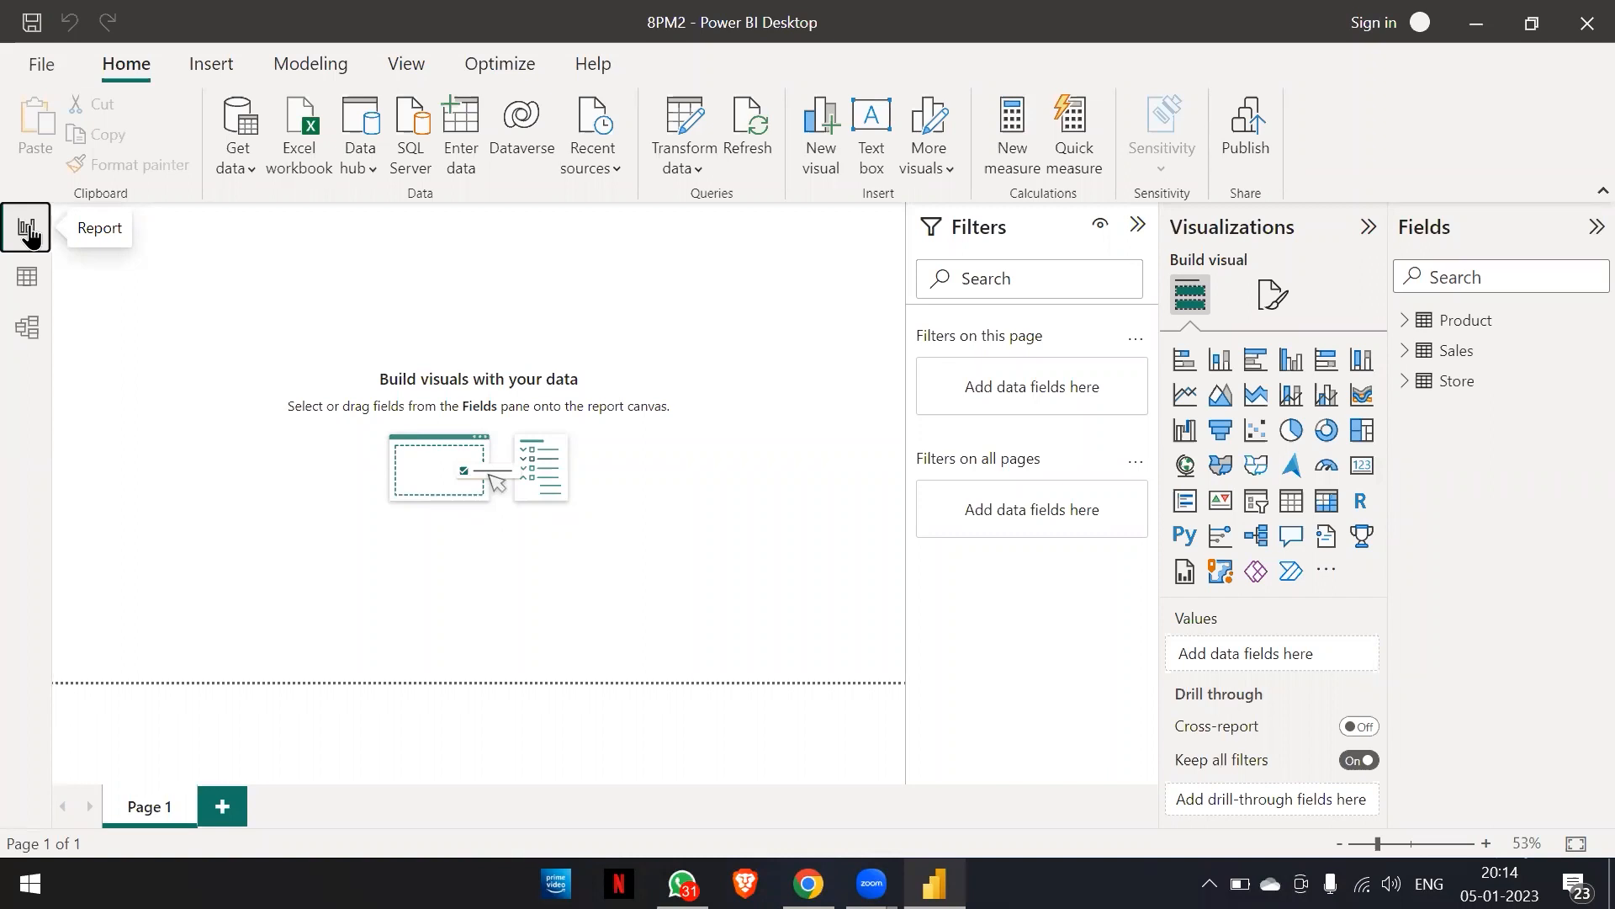
pyautogui.click(25, 335)
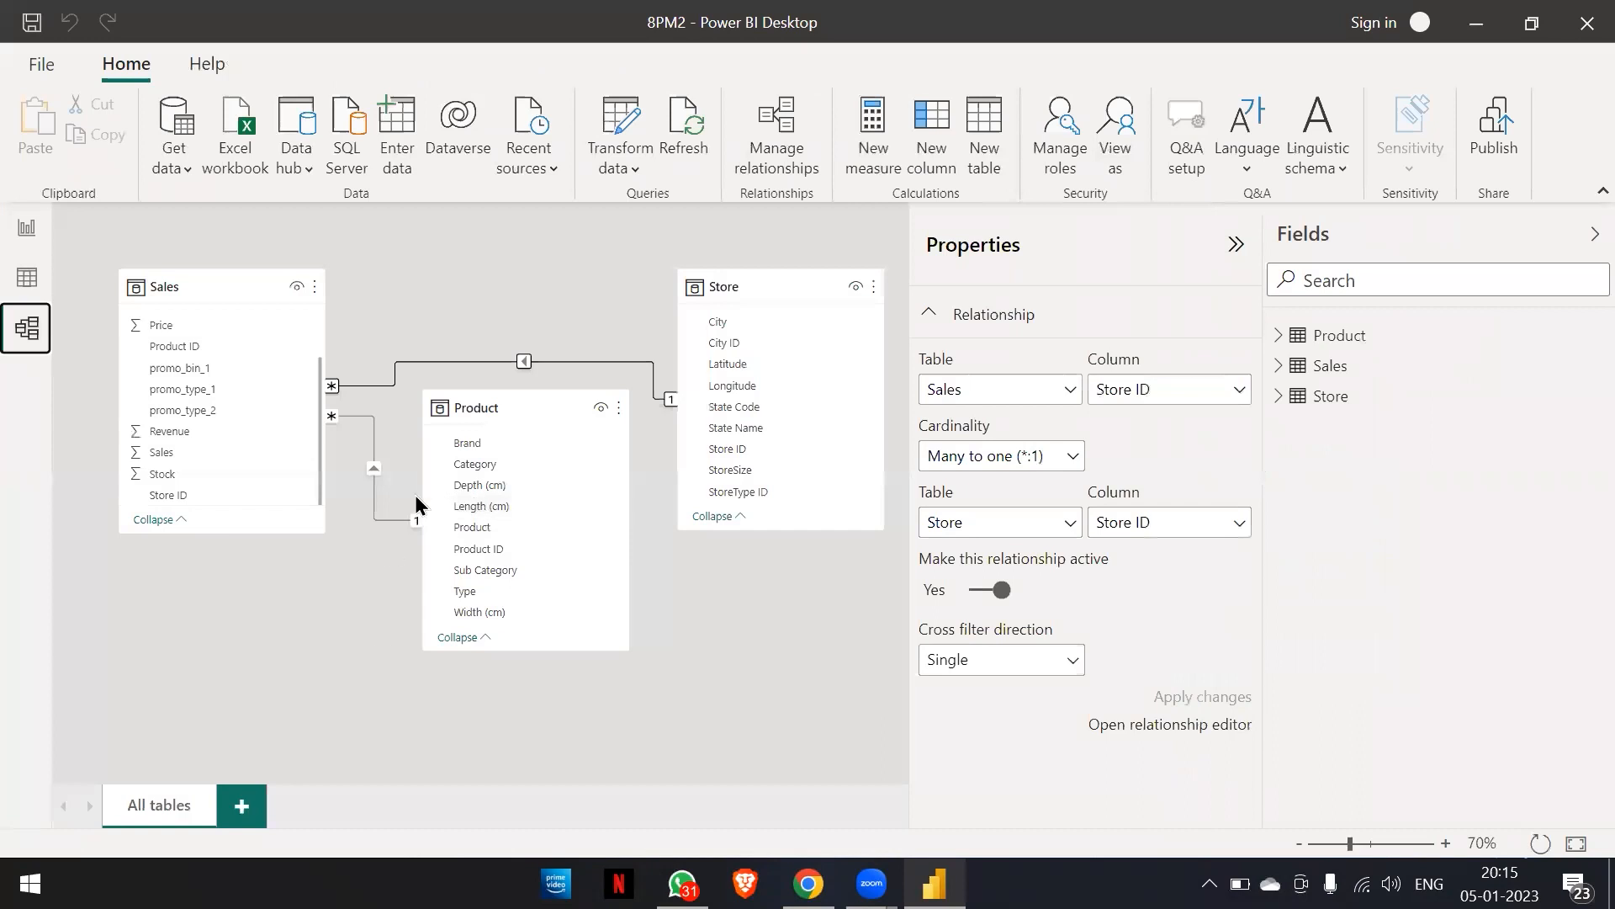
pyautogui.moveTo(480, 421); pyautogui.dragTo(471, 778)
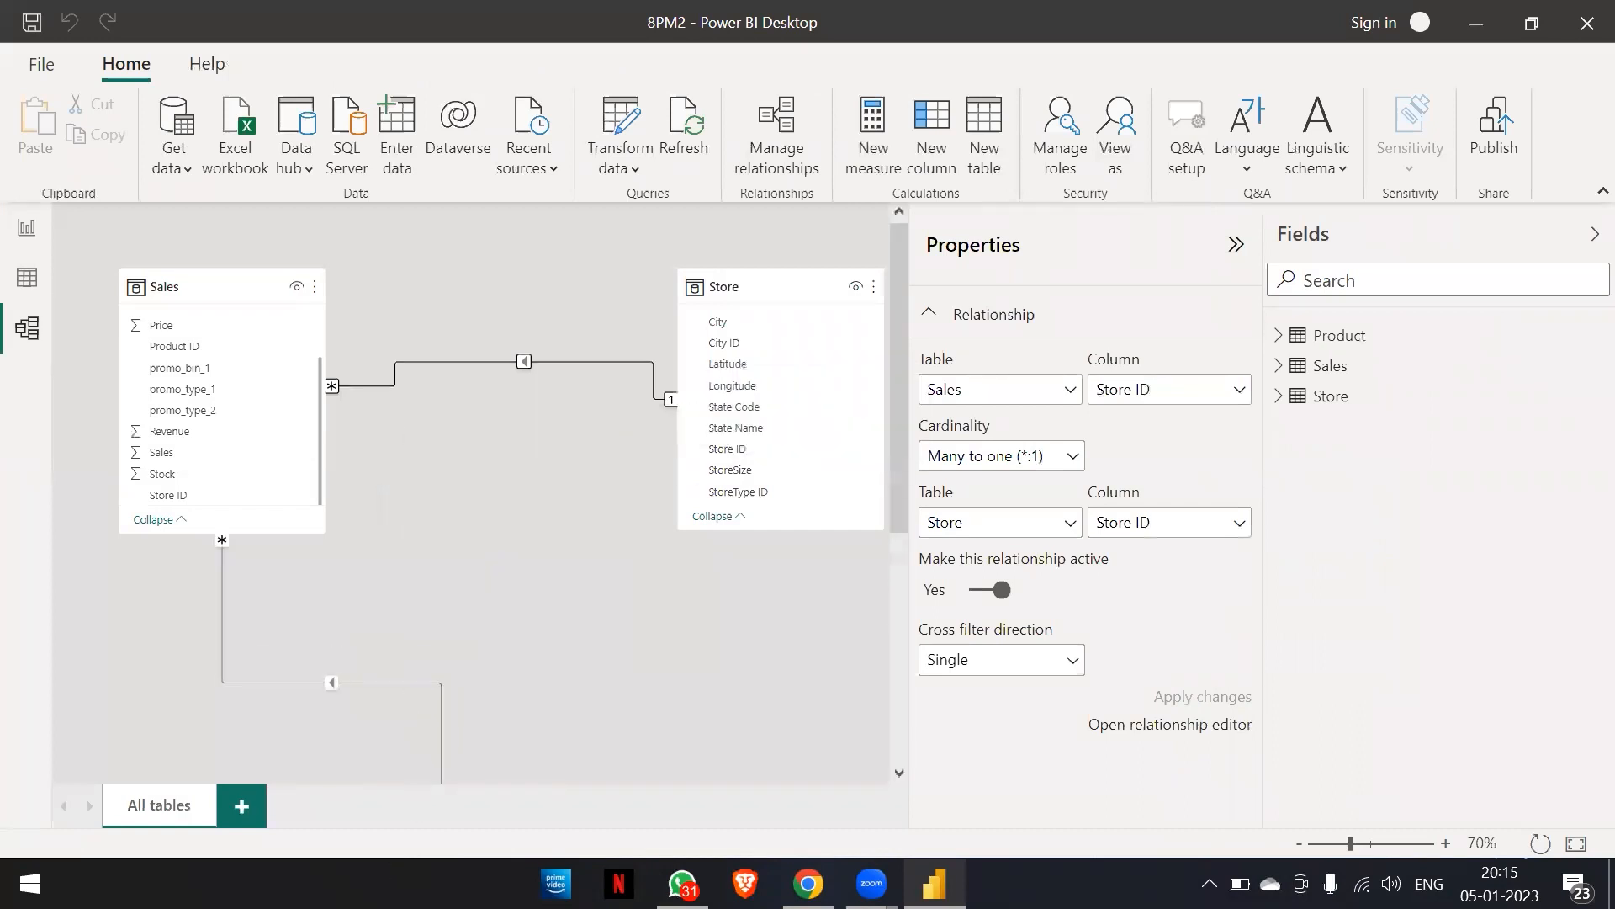
pyautogui.scroll(-3, 463, 572)
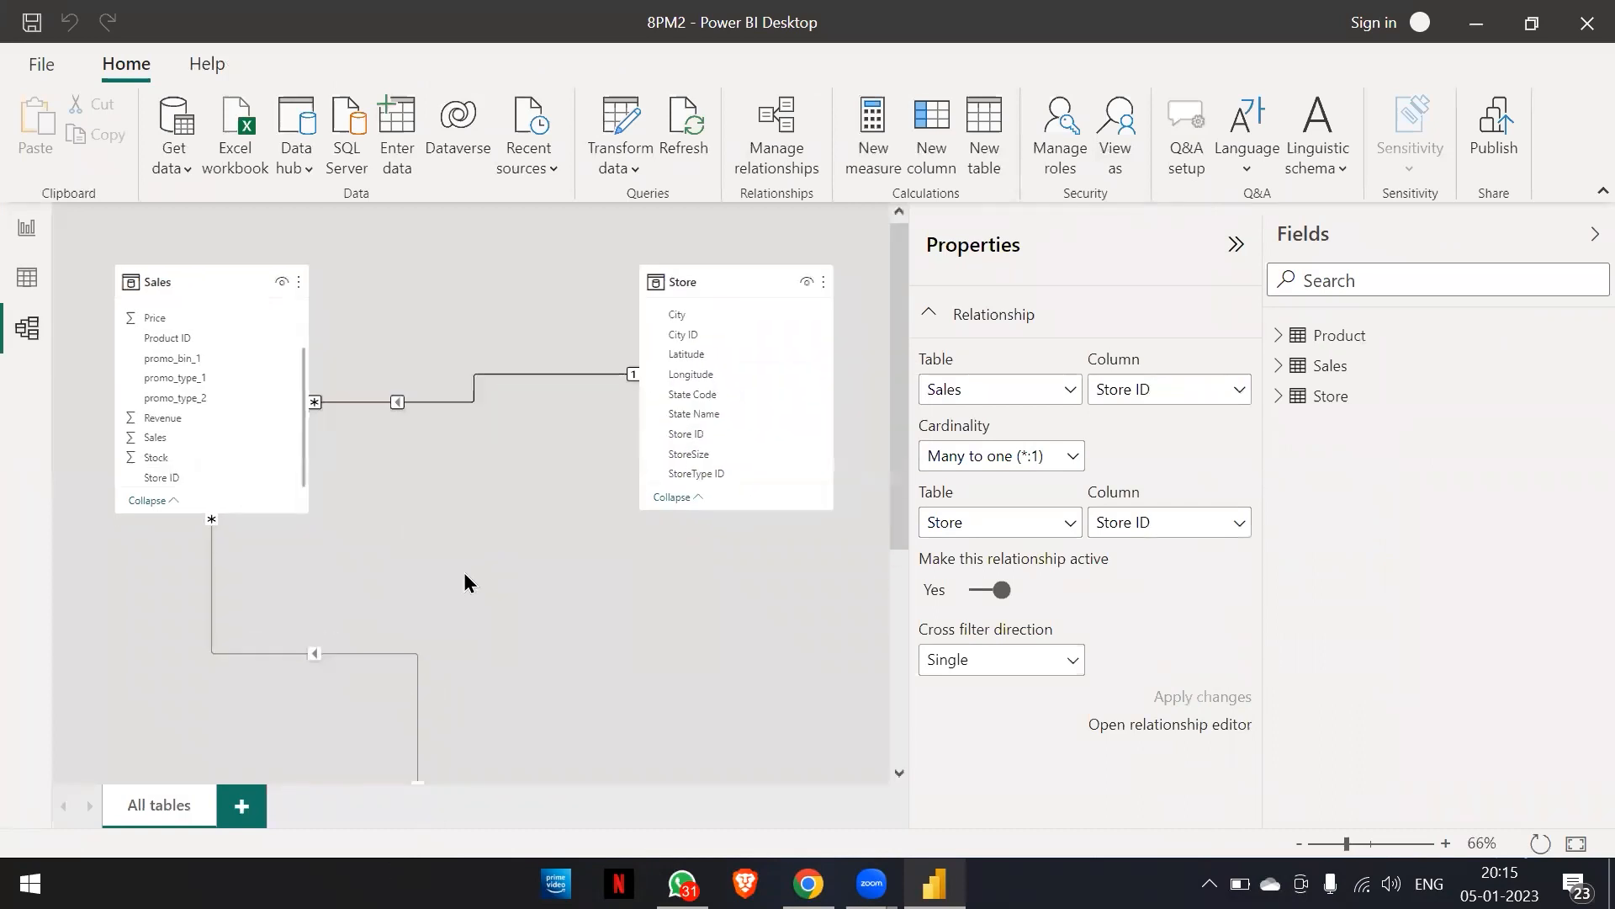
pyautogui.scroll(-1, 465, 581)
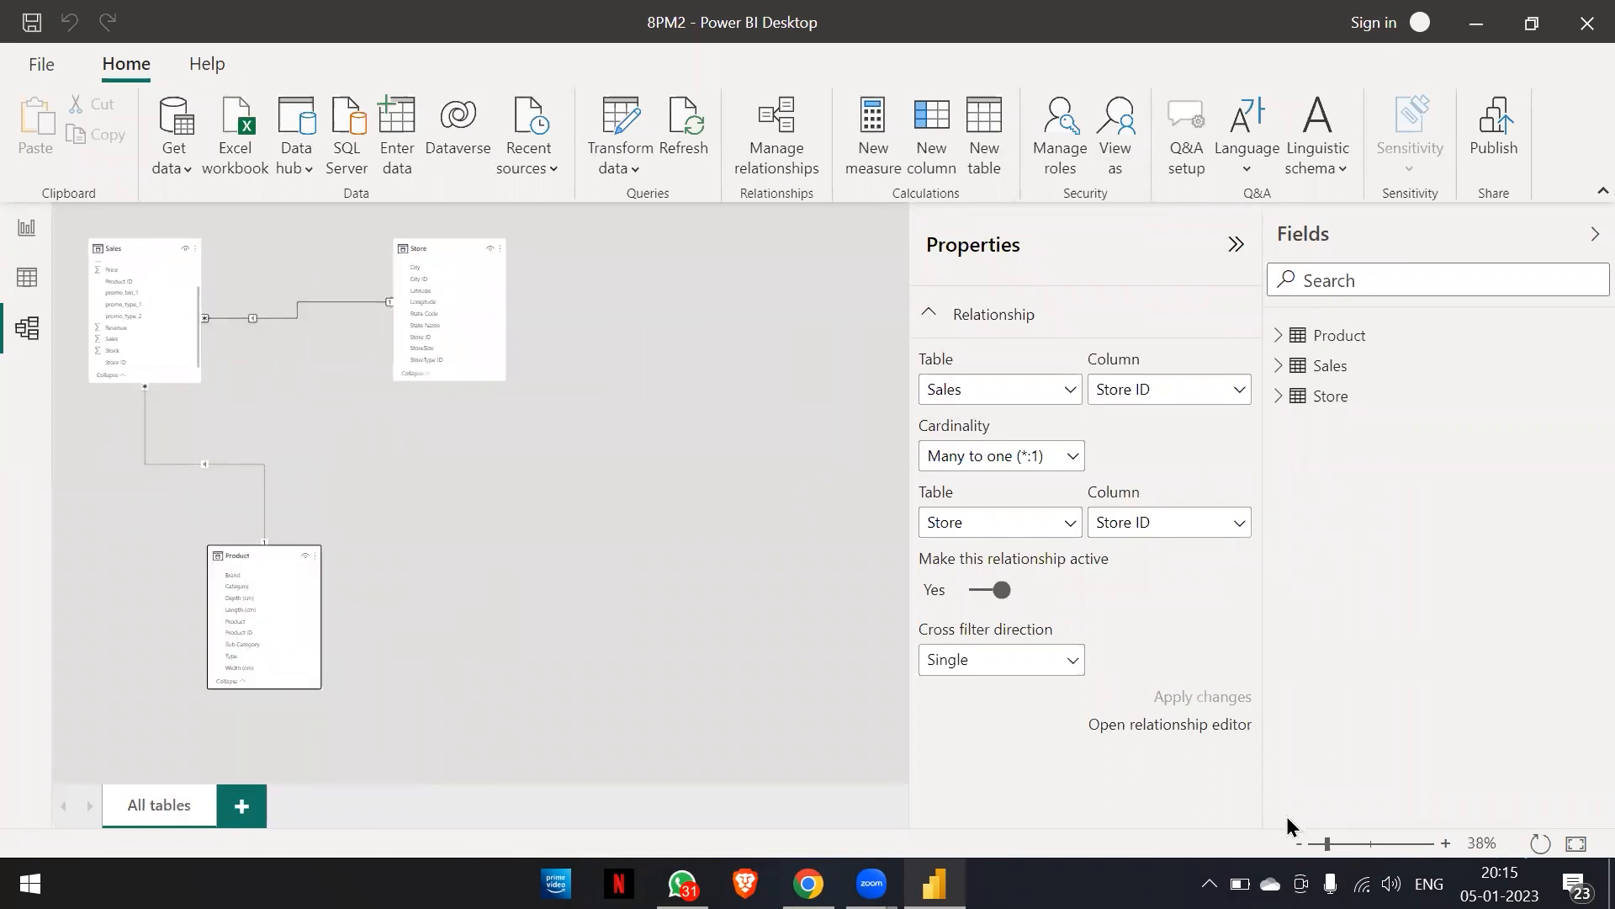
pyautogui.moveTo(263, 551); pyautogui.dragTo(295, 371)
pyautogui.moveTo(437, 244); pyautogui.dragTo(423, 210)
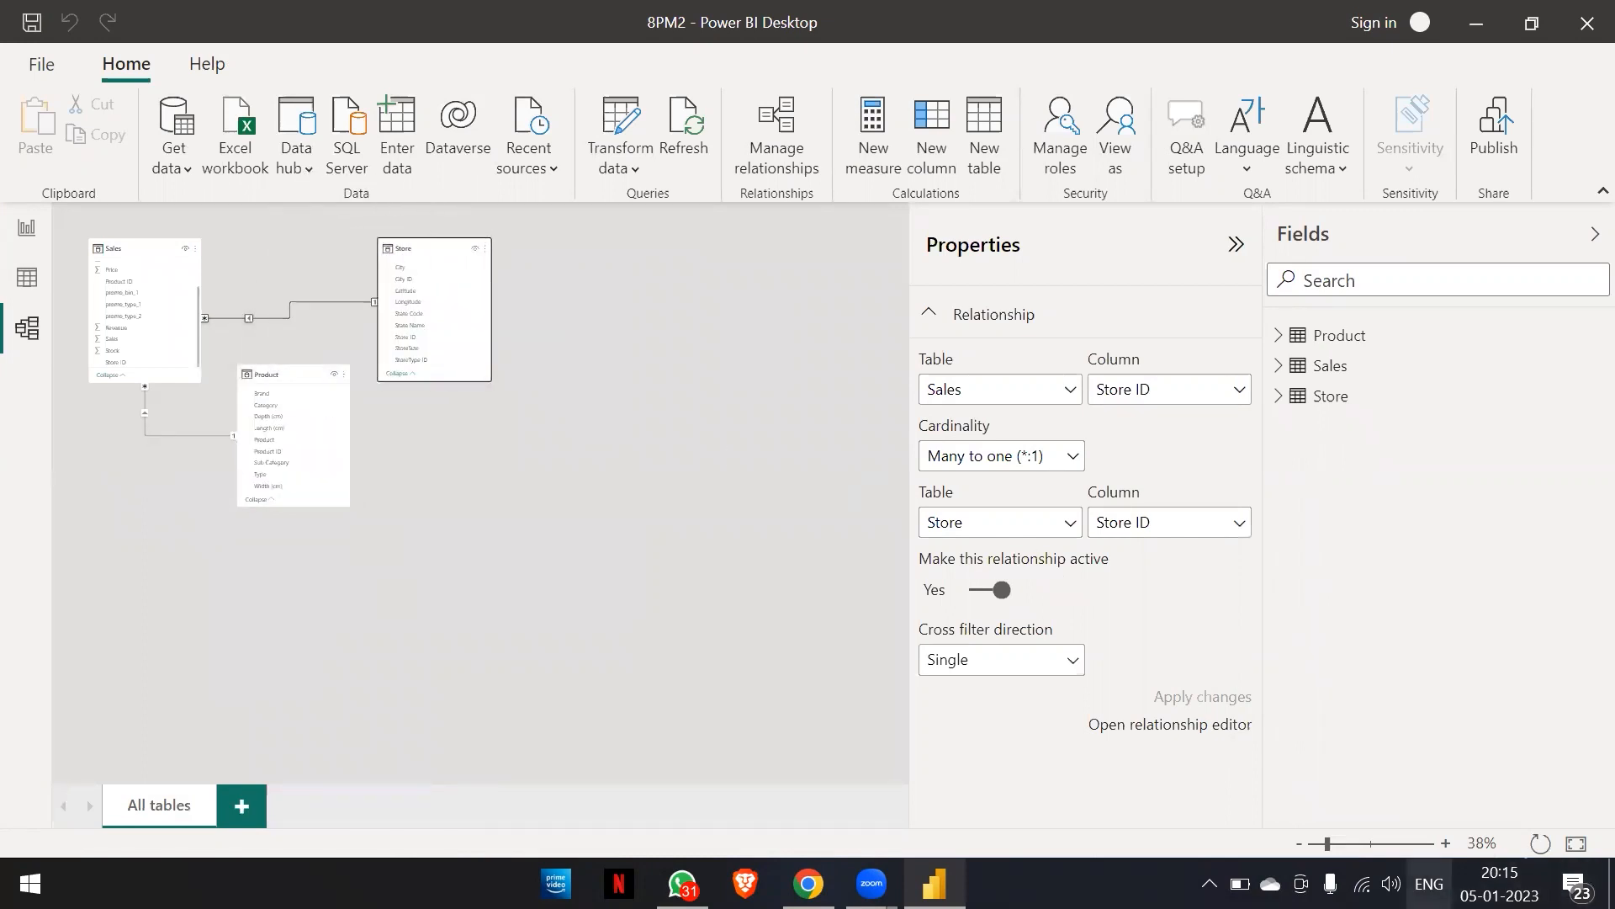
pyautogui.click(1299, 844)
pyautogui.click(1299, 844)
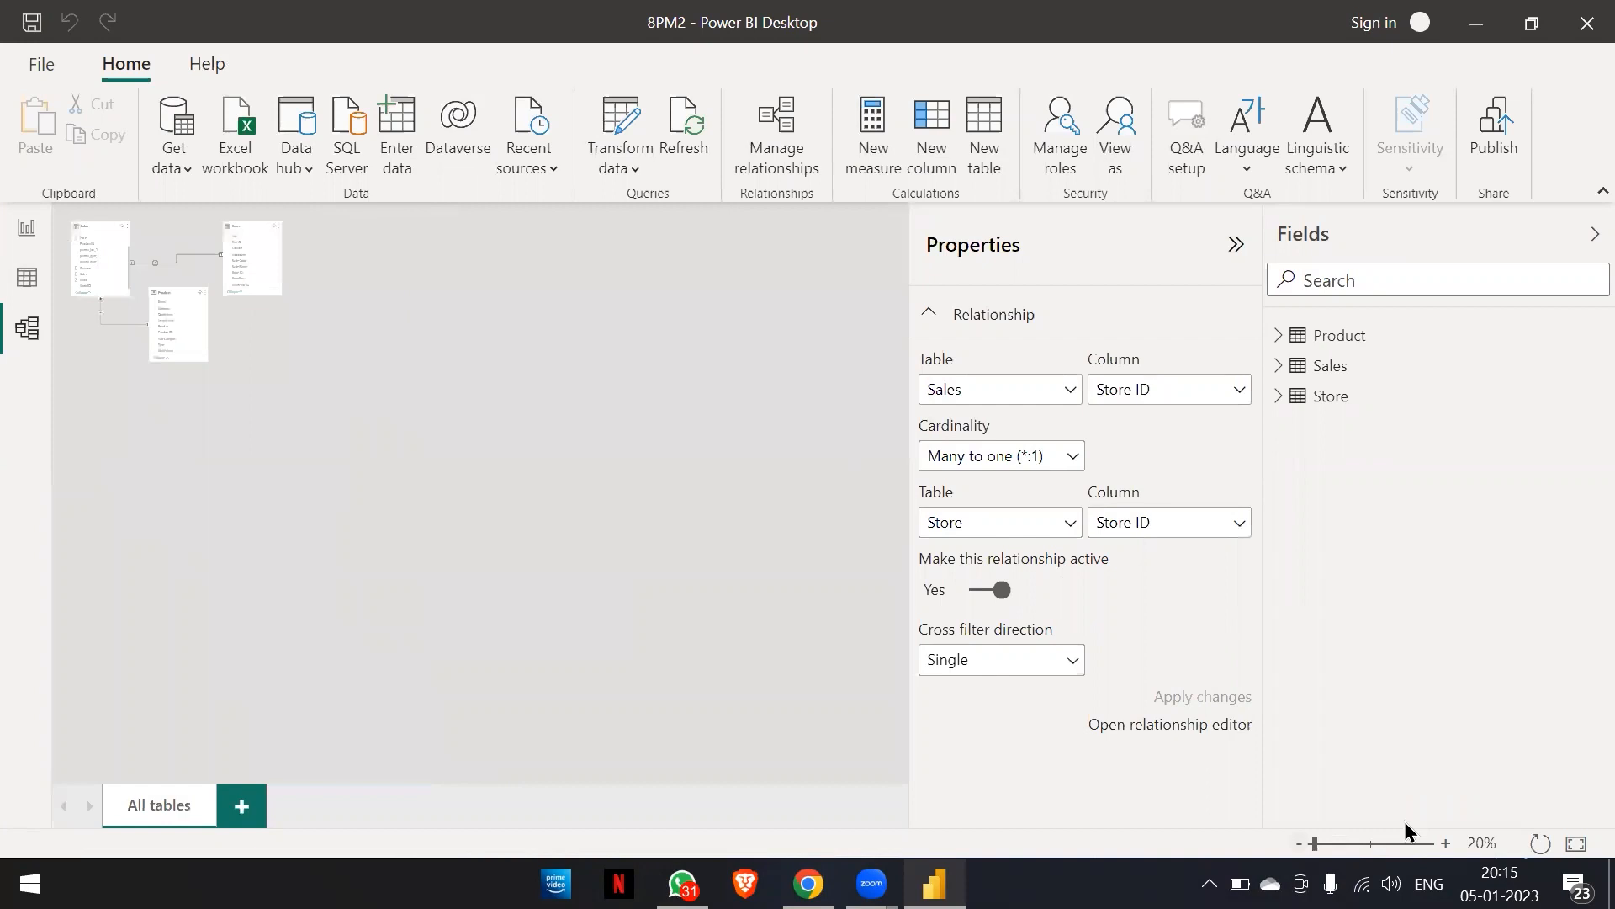
pyautogui.click(1446, 844)
pyautogui.click(1447, 844)
pyautogui.click(1446, 844)
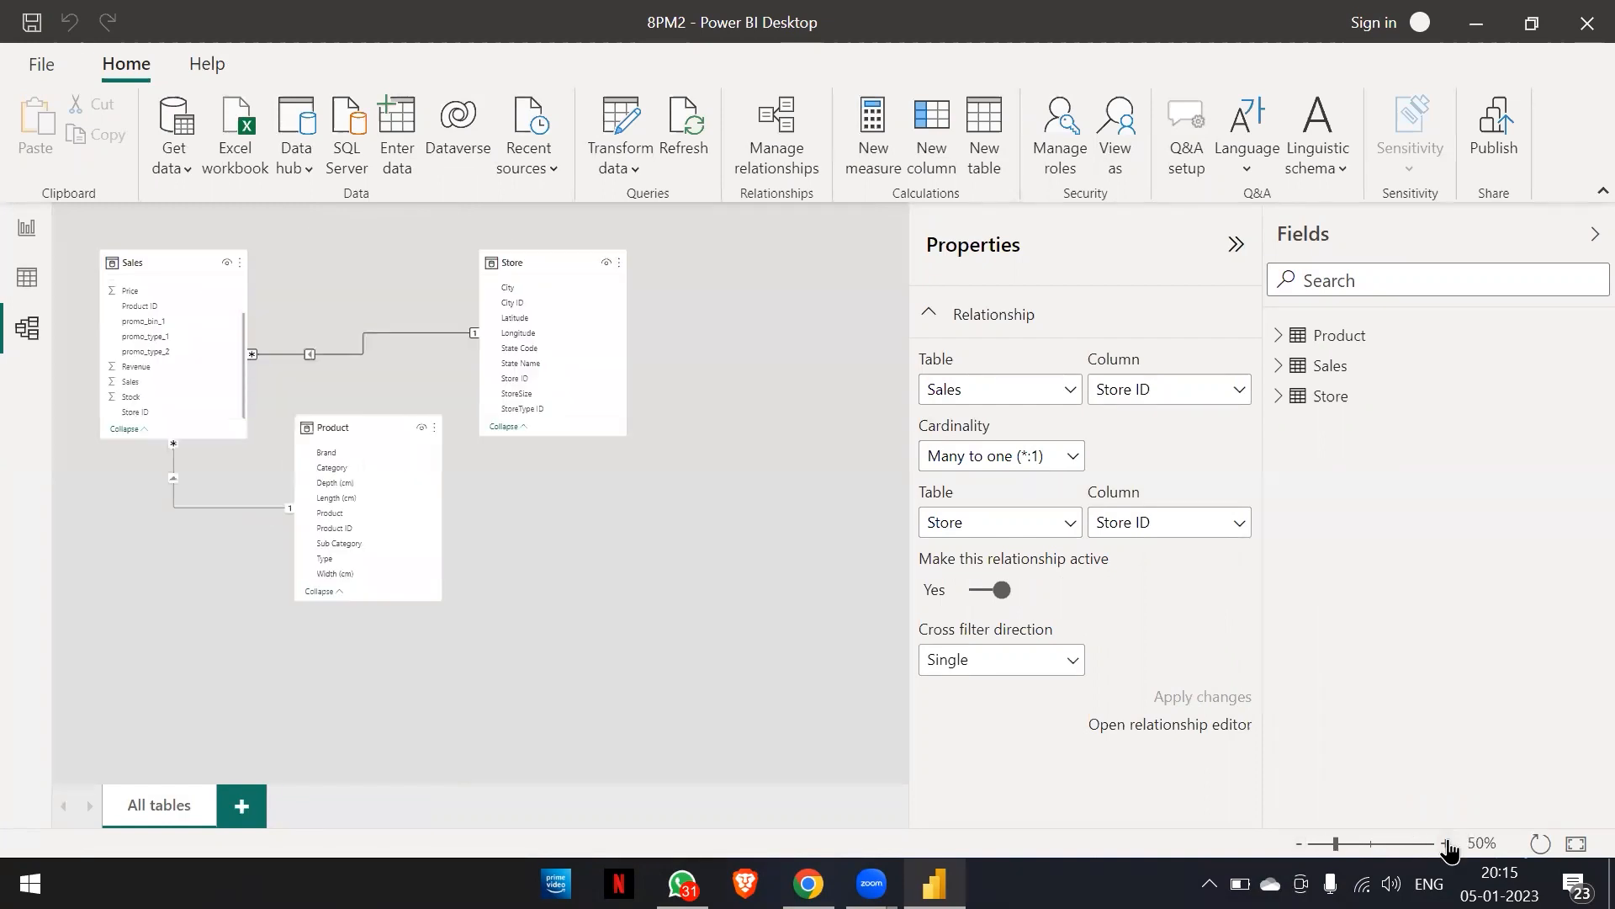
pyautogui.click(1446, 843)
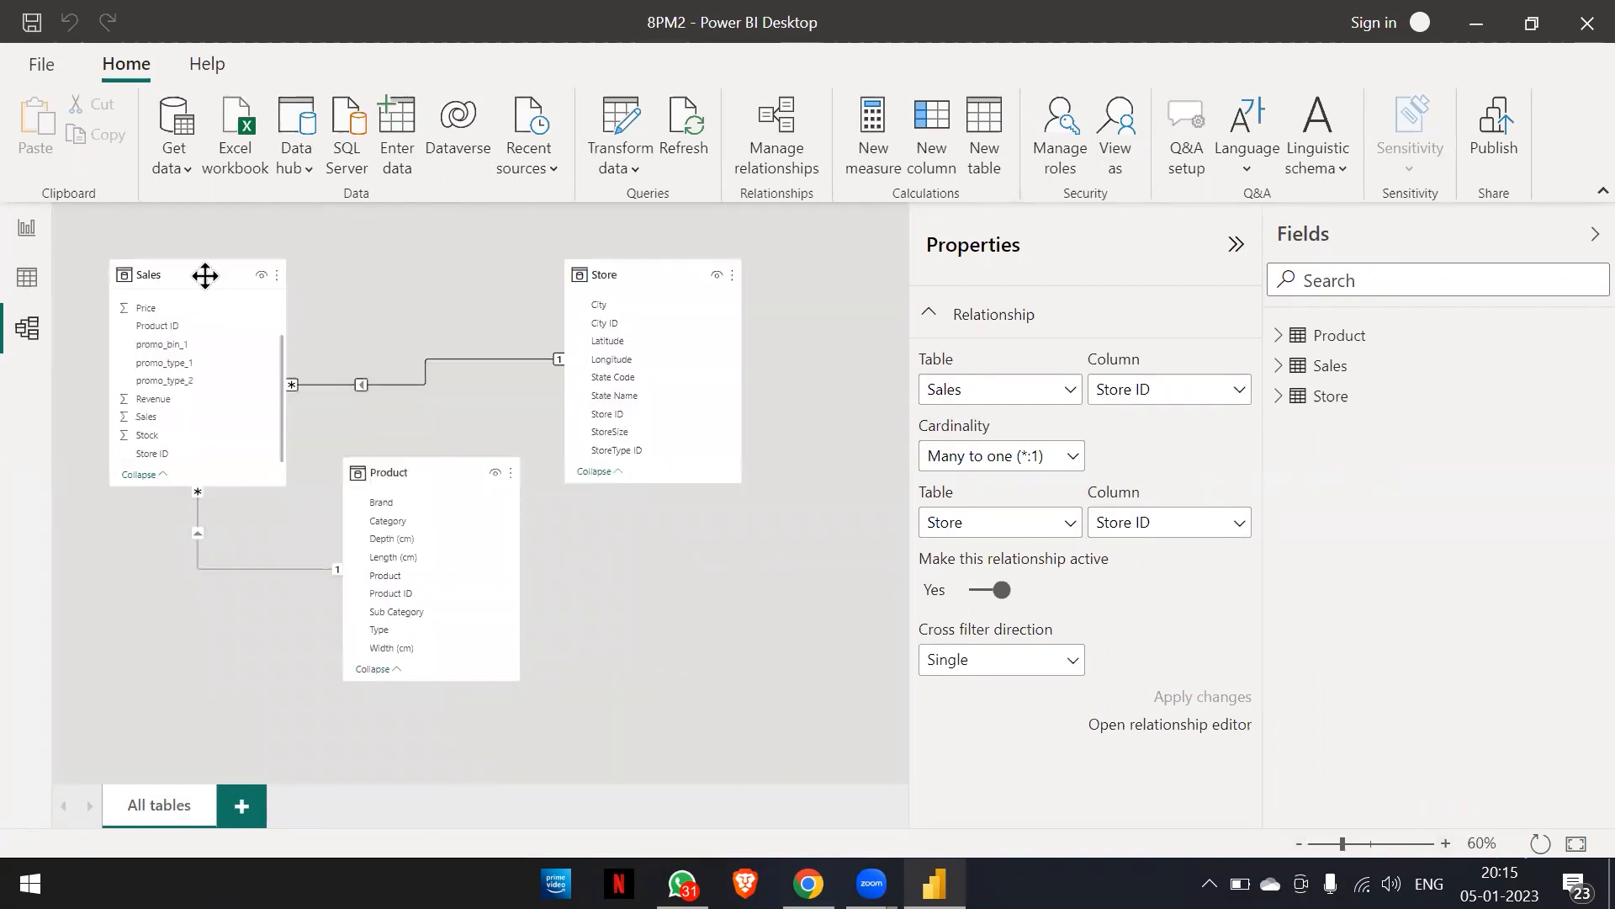
# Switch from the model diagram to the blank report page.
pyautogui.click(25, 227)
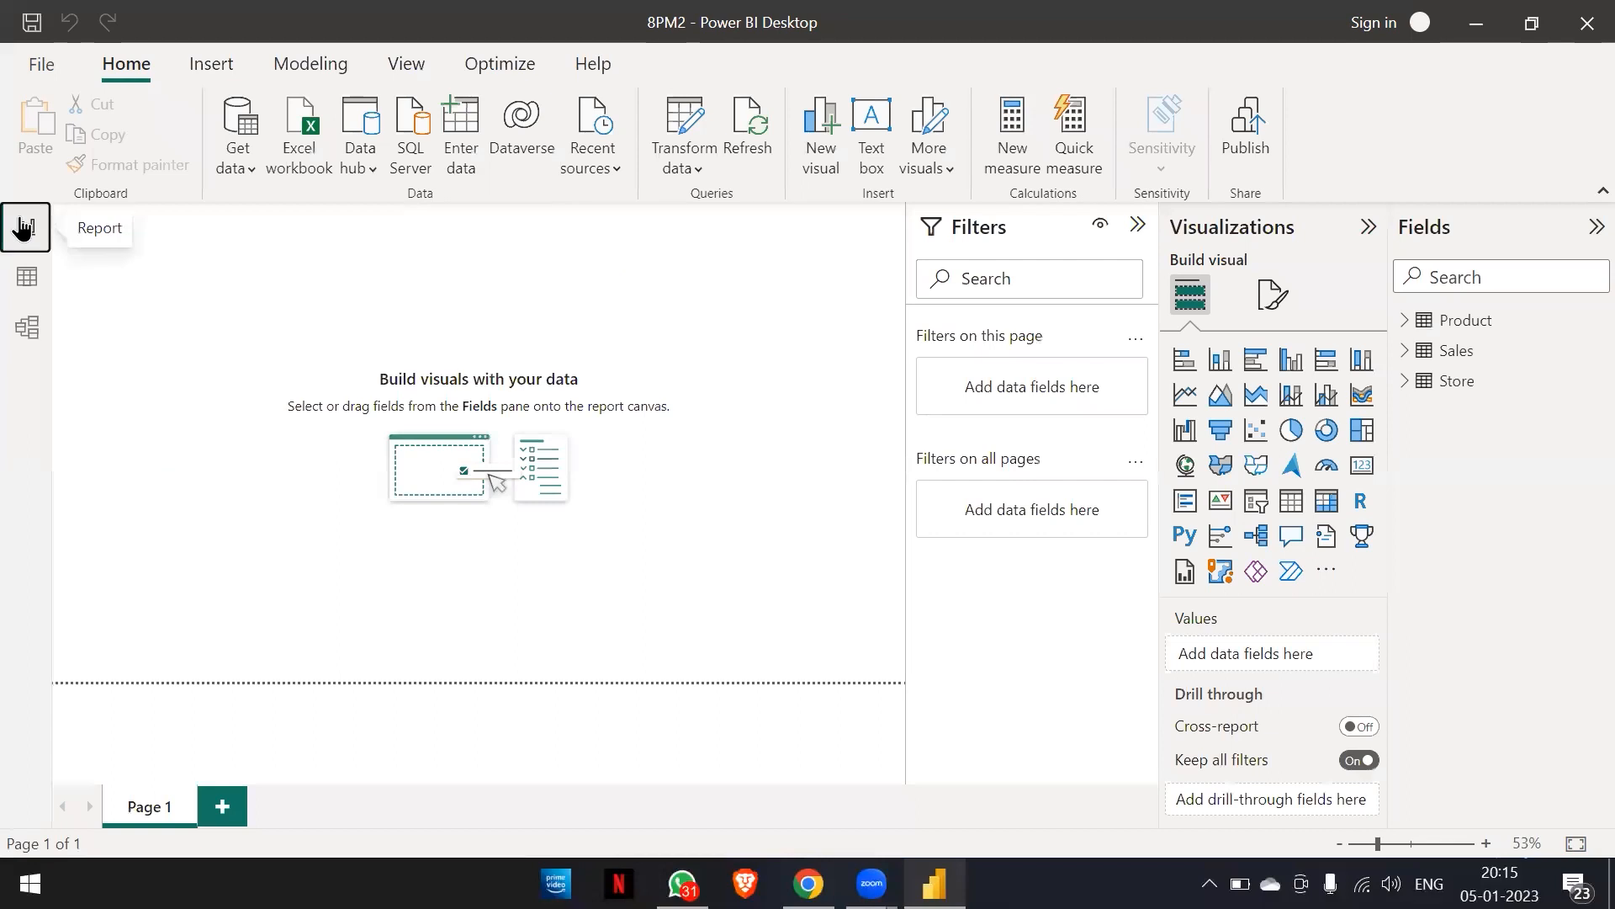
pyautogui.click(28, 328)
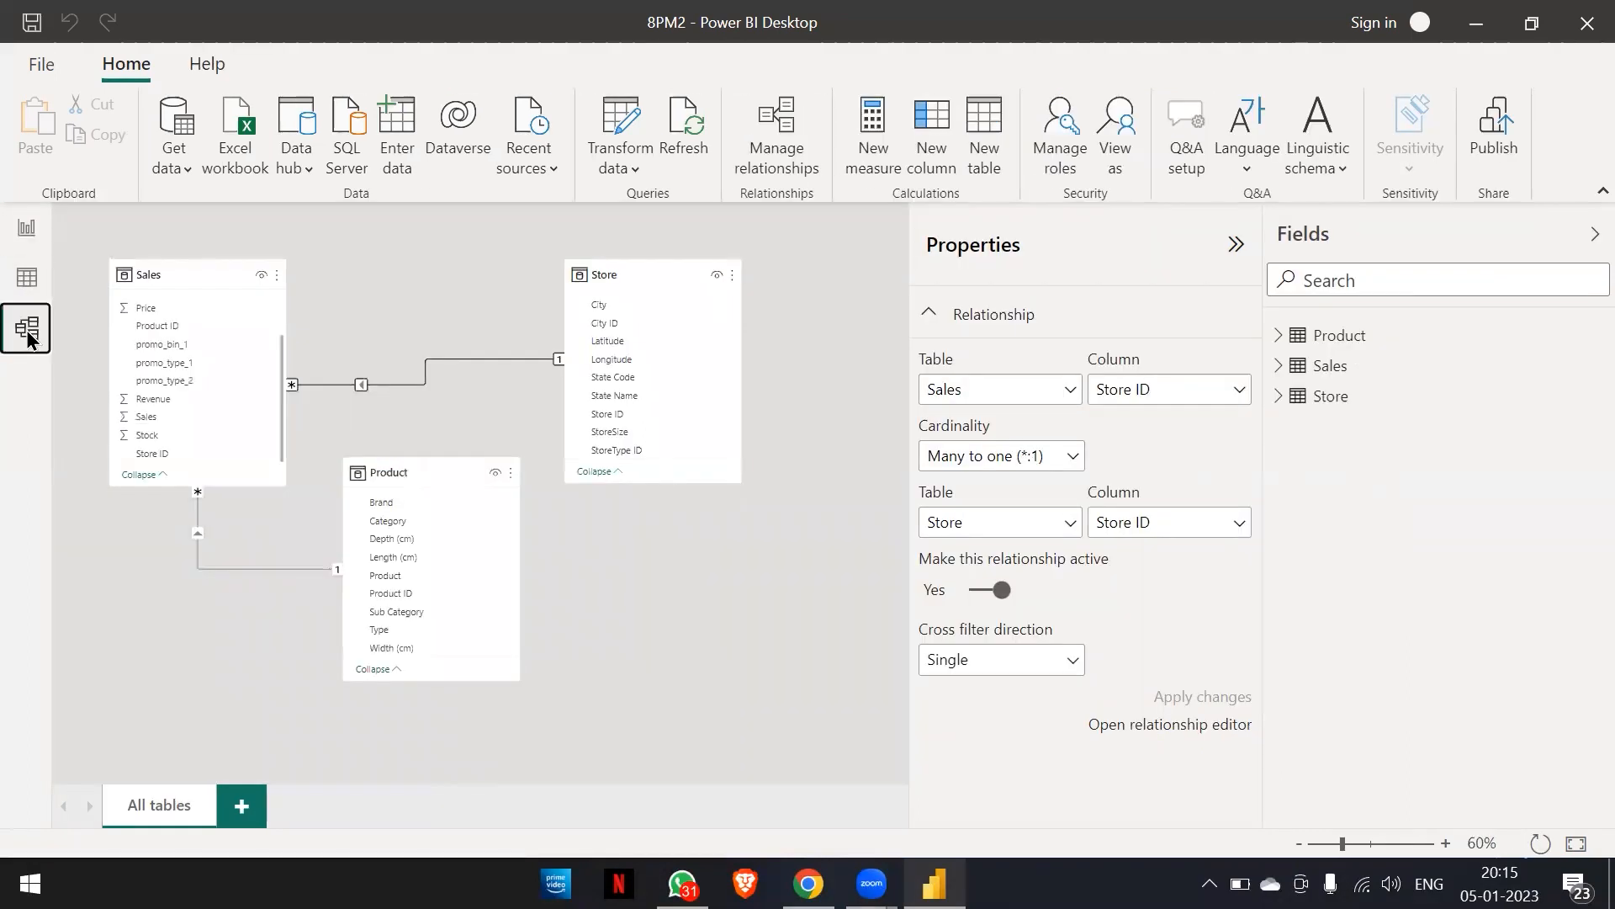
pyautogui.click(26, 231)
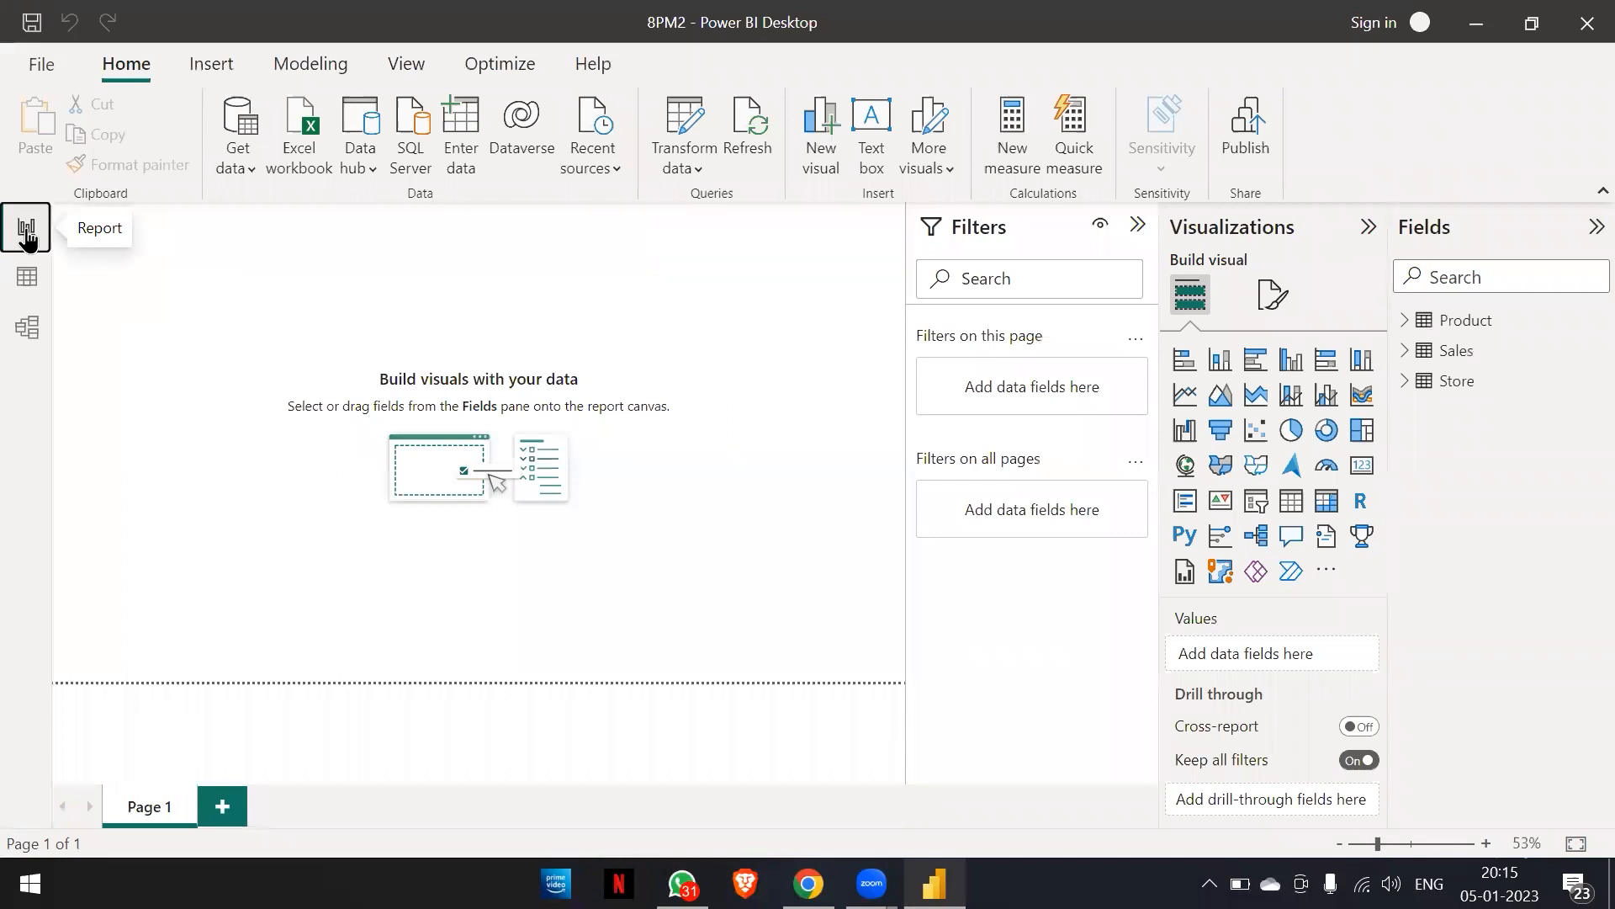
pyautogui.click(129, 333)
# Open File Explorer and go to the Datasets folder inside Data Anlayst Course on the MyFiles (A:) drive.
pyautogui.press('super+d')
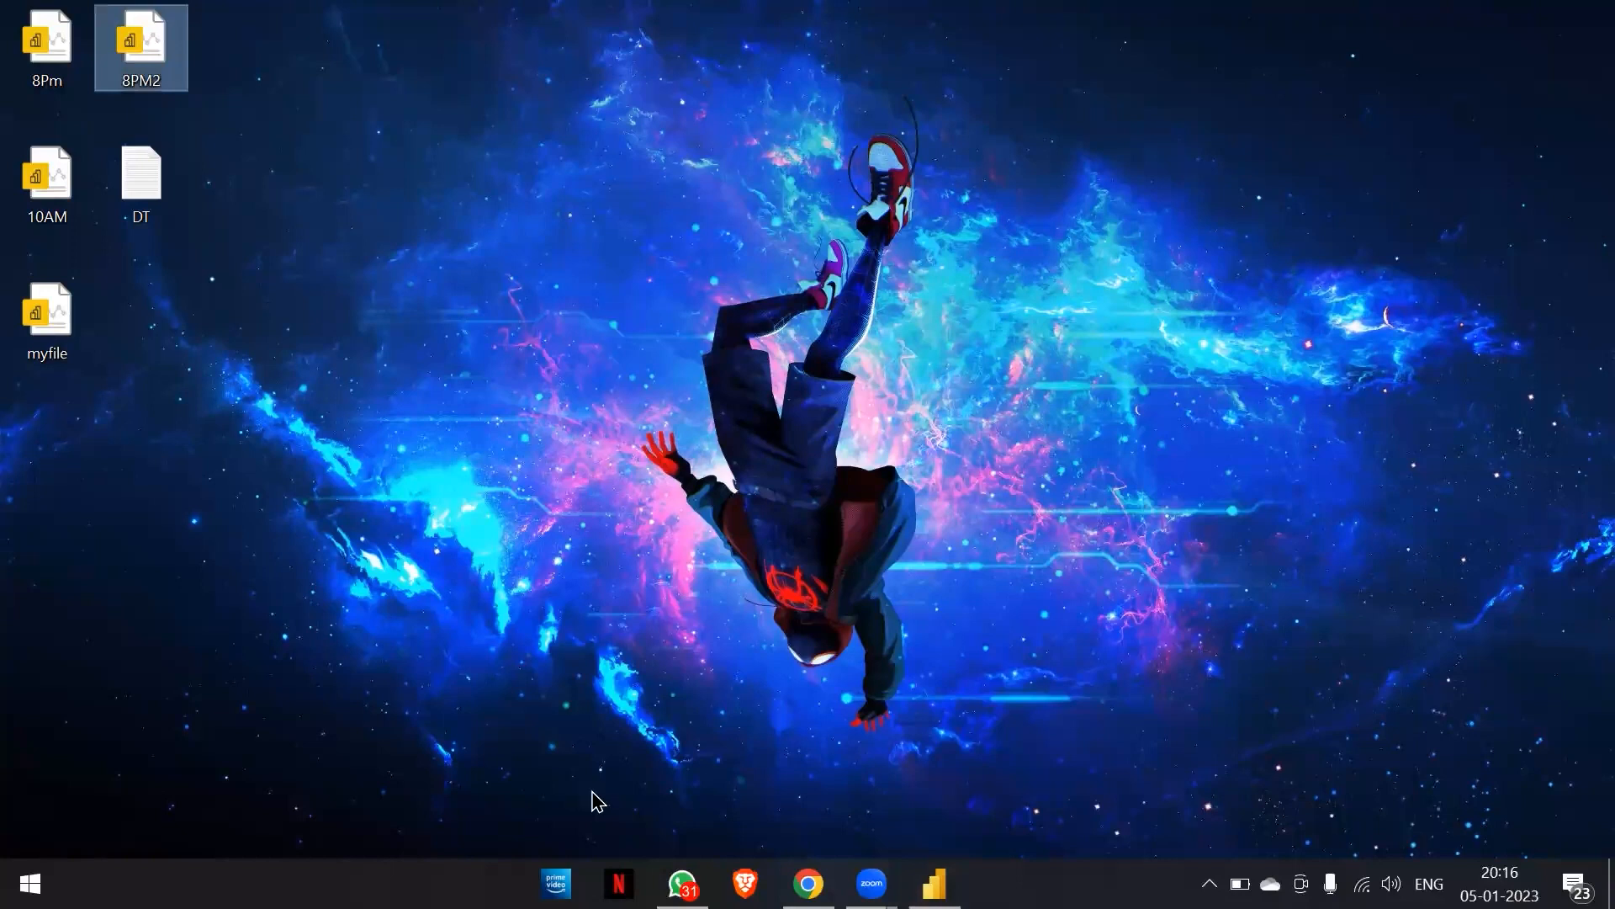
pyautogui.press('super+e')
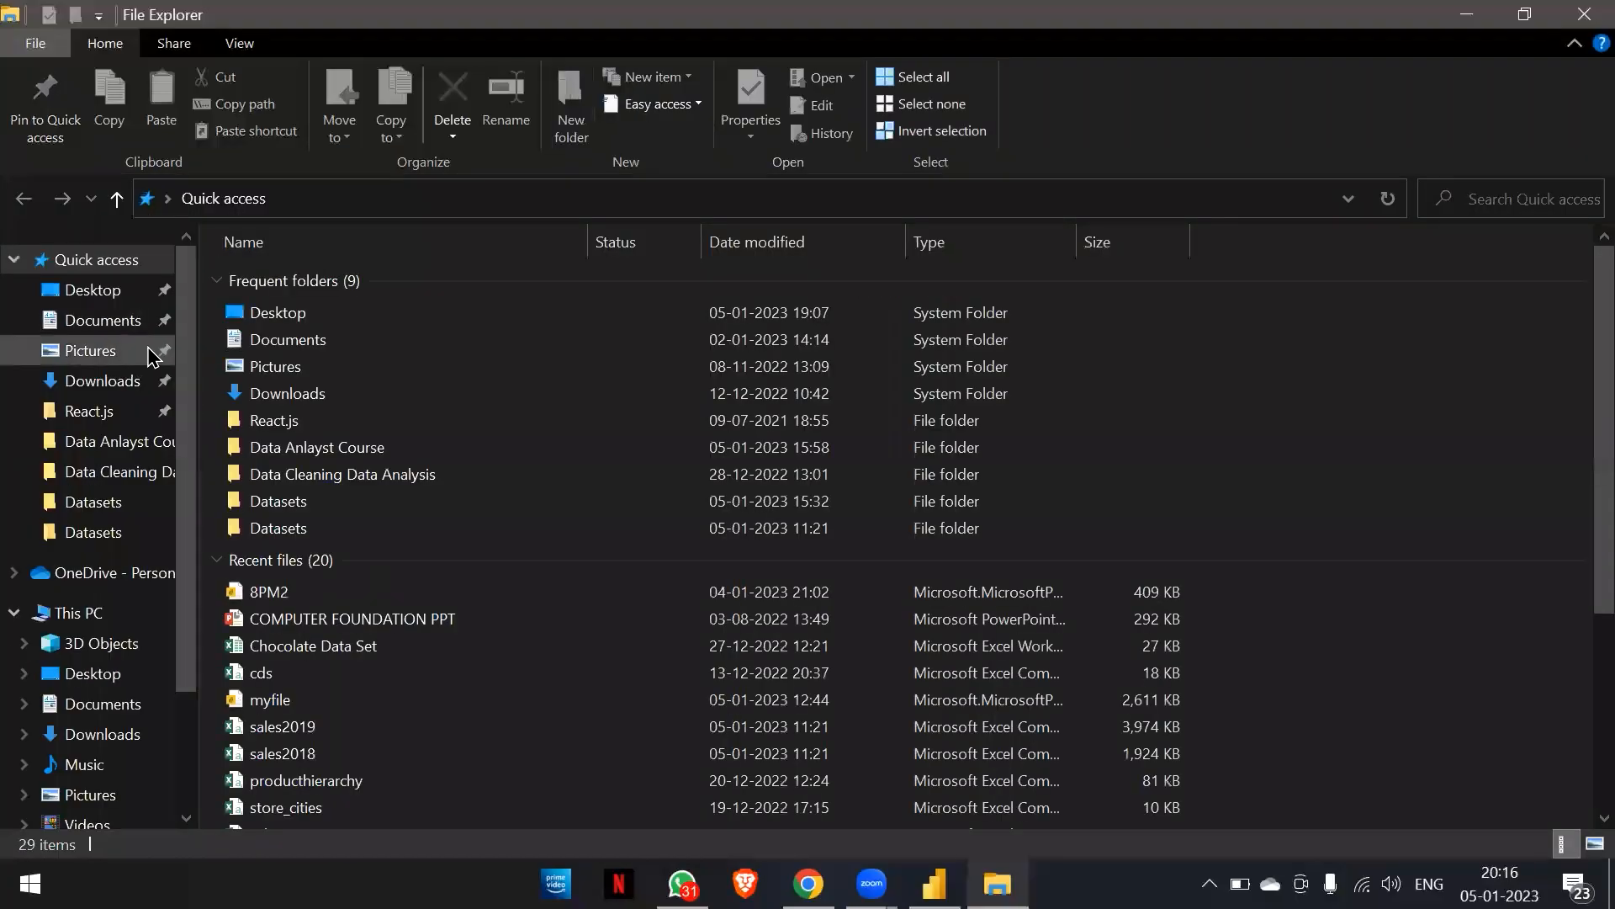
pyautogui.scroll(-2, 128, 643)
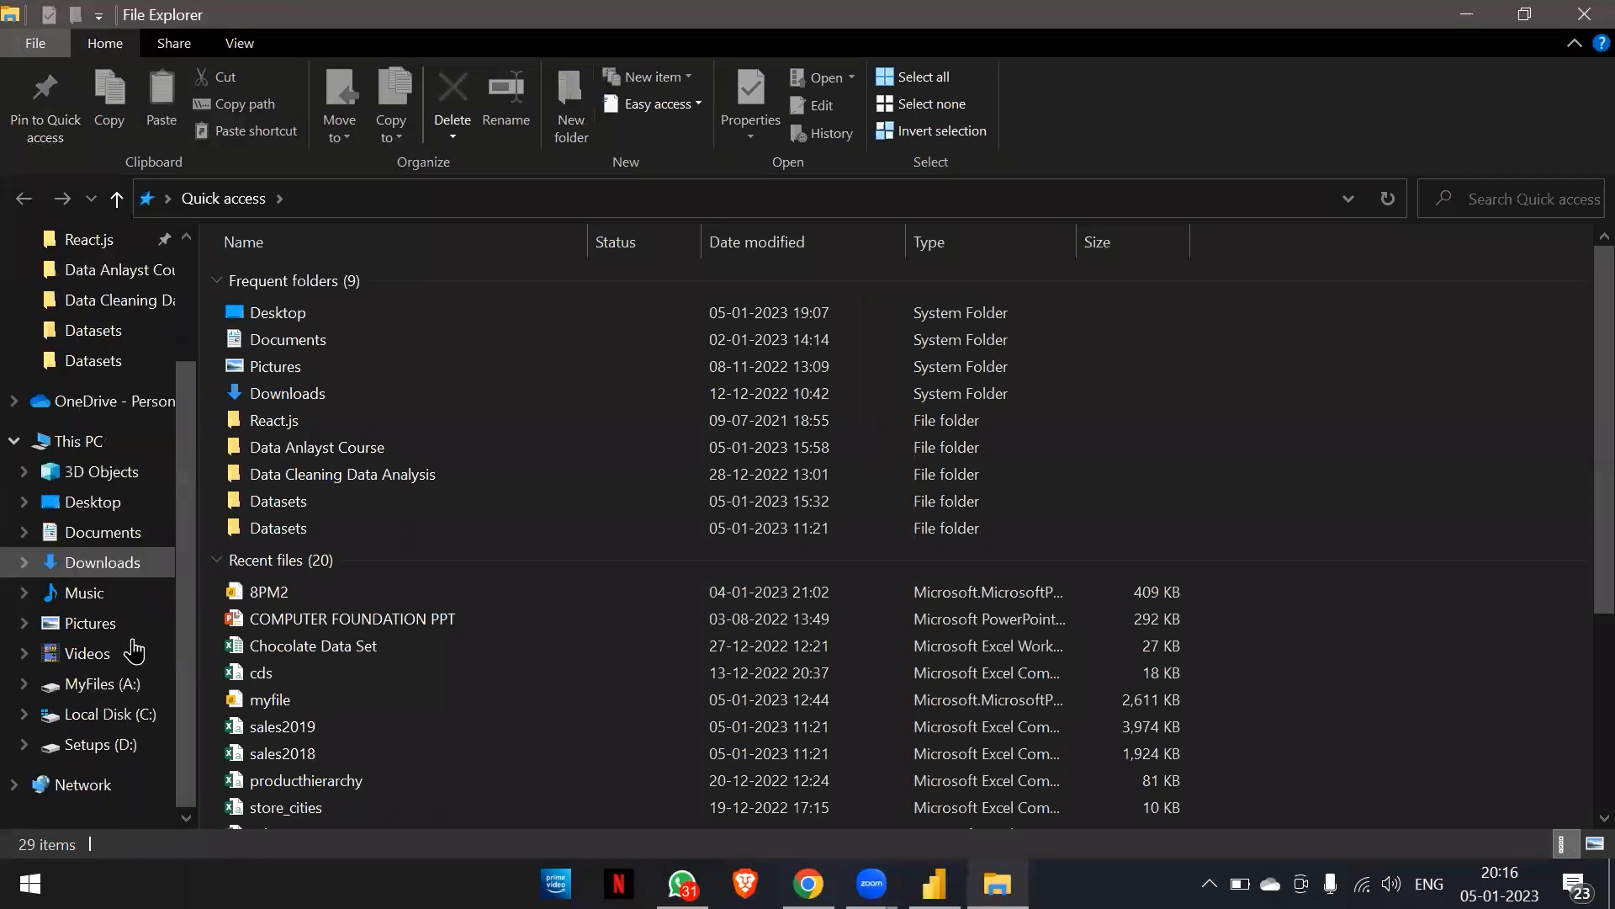
pyautogui.click(115, 686)
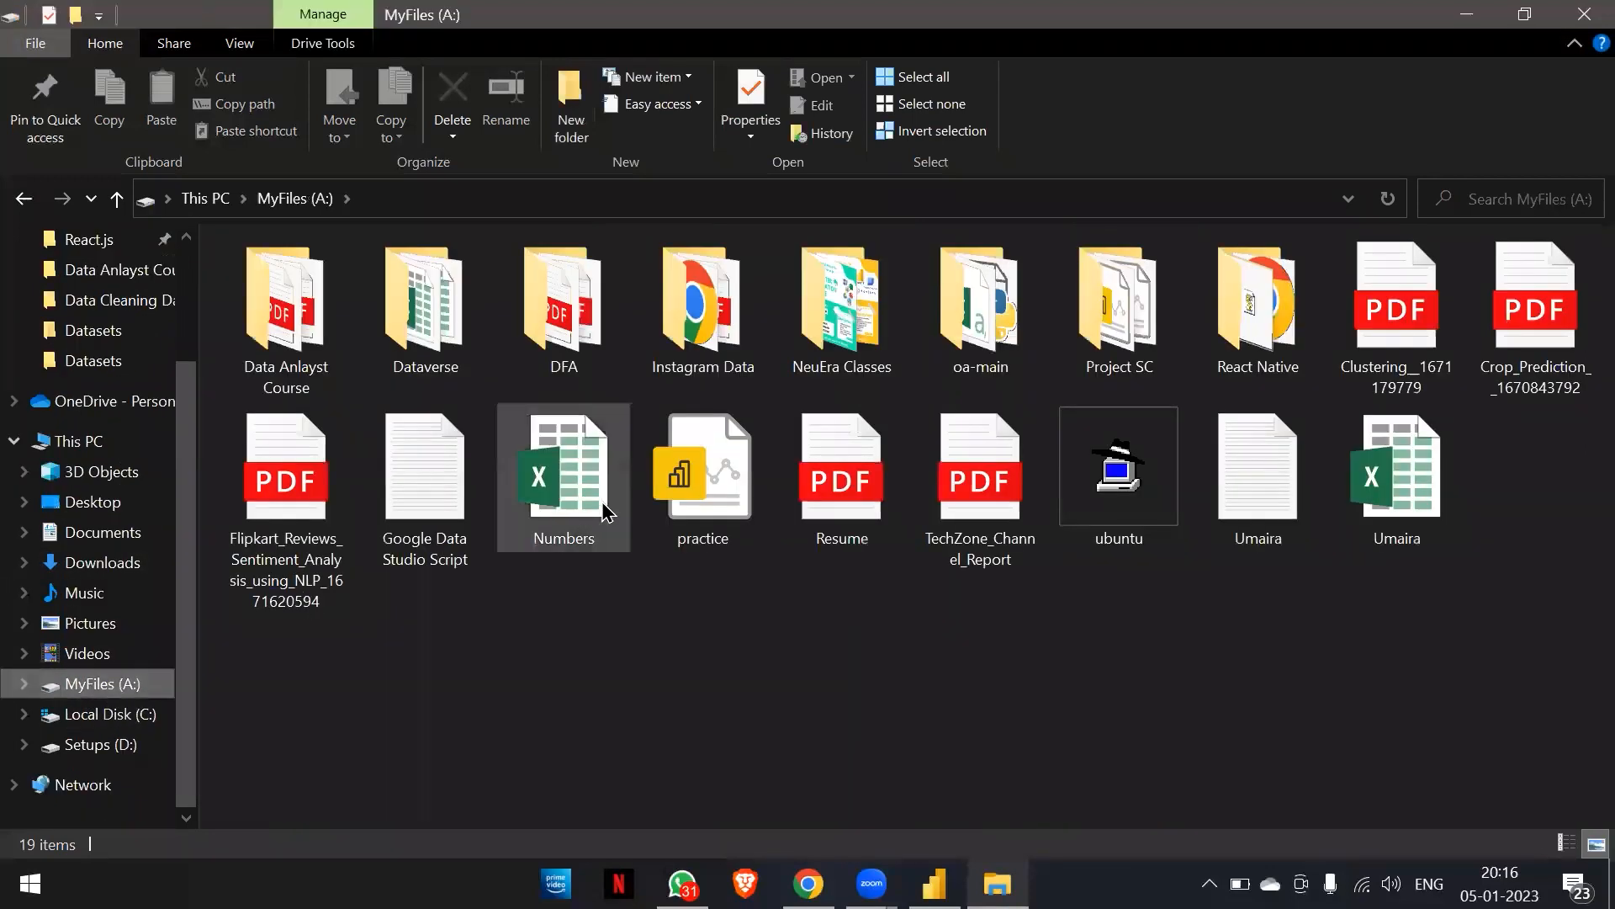
pyautogui.doubleClick(306, 310)
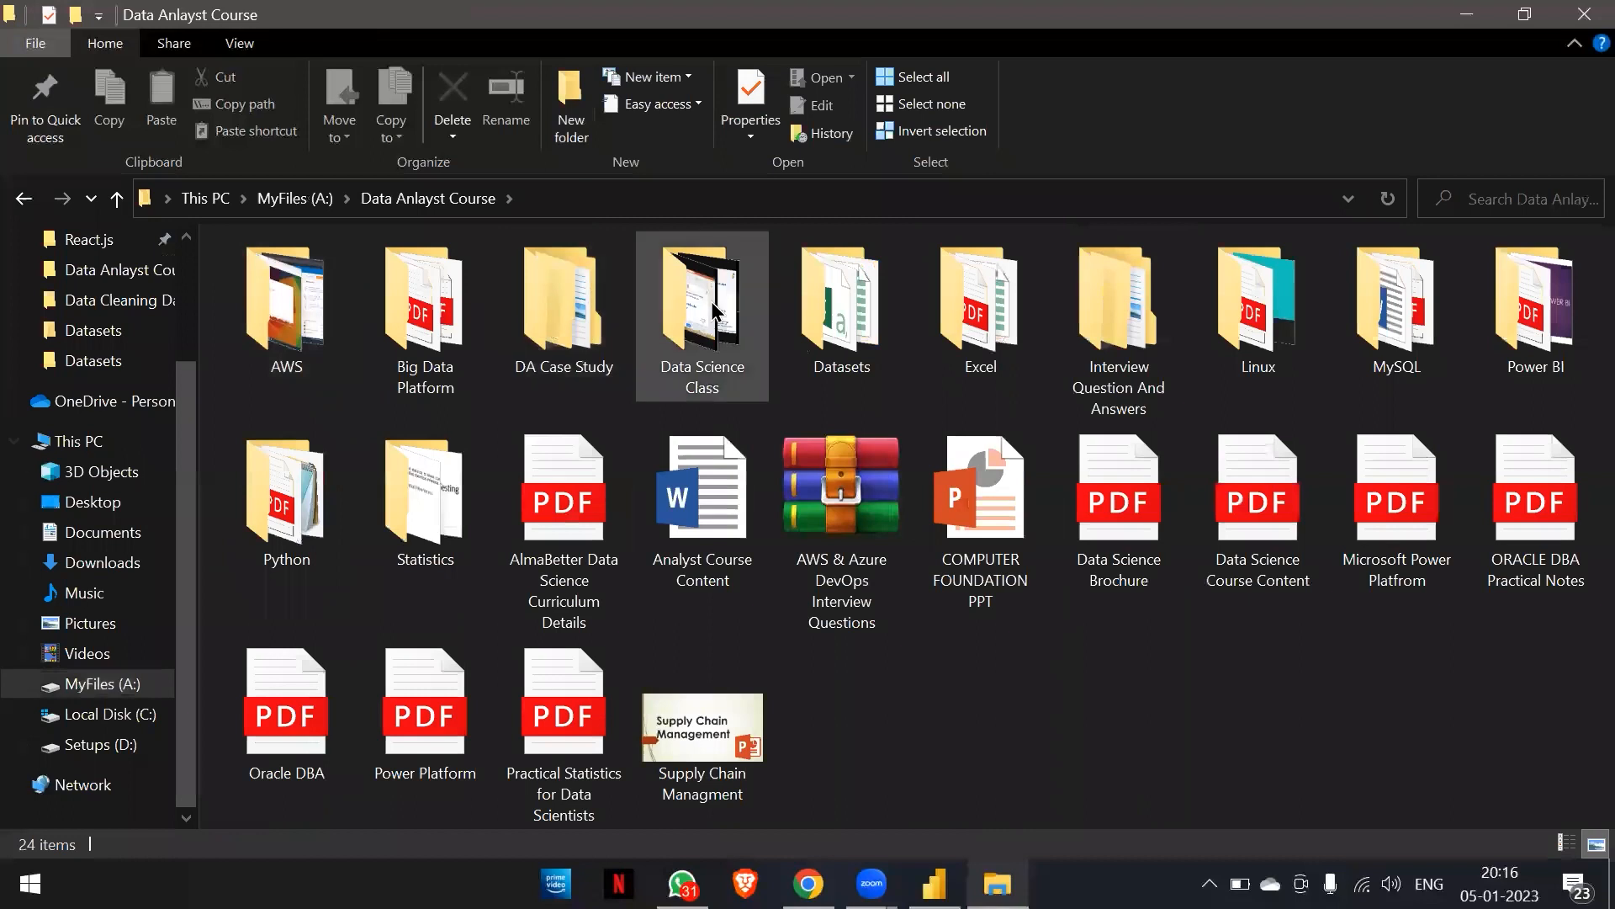
pyautogui.doubleClick(841, 299)
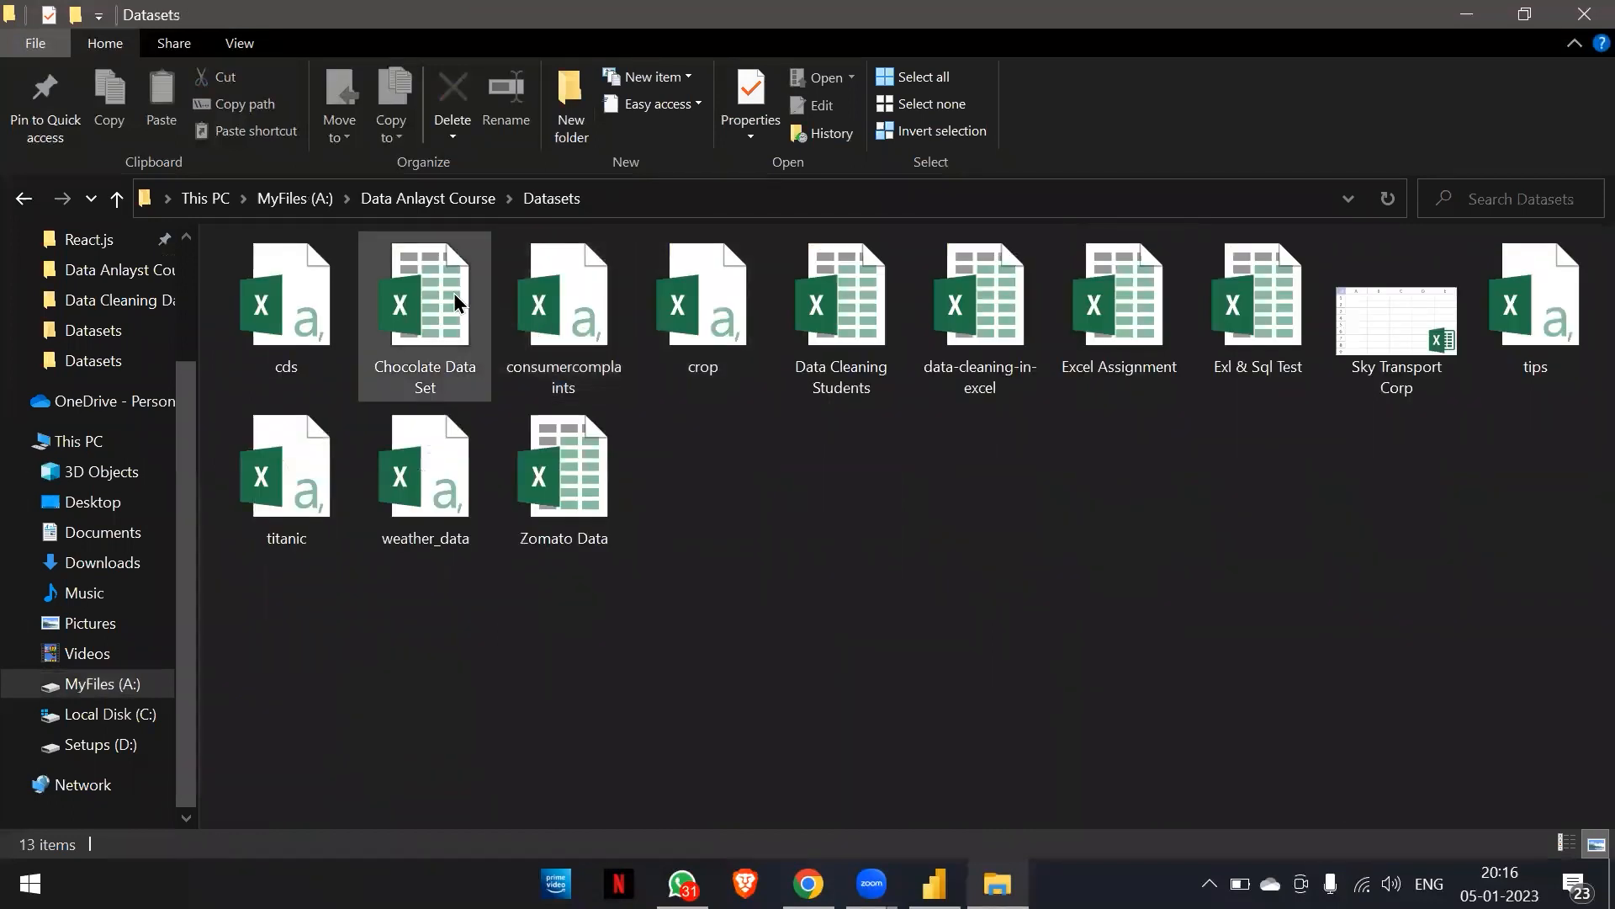
# Send the Chocolate Data Set workbook to the DA/DS 8PM BATCH2 group in WhatsApp, and close File Explorer.
pyautogui.click(455, 301)
pyautogui.moveTo(411, 285); pyautogui.dragTo(1245, 589)
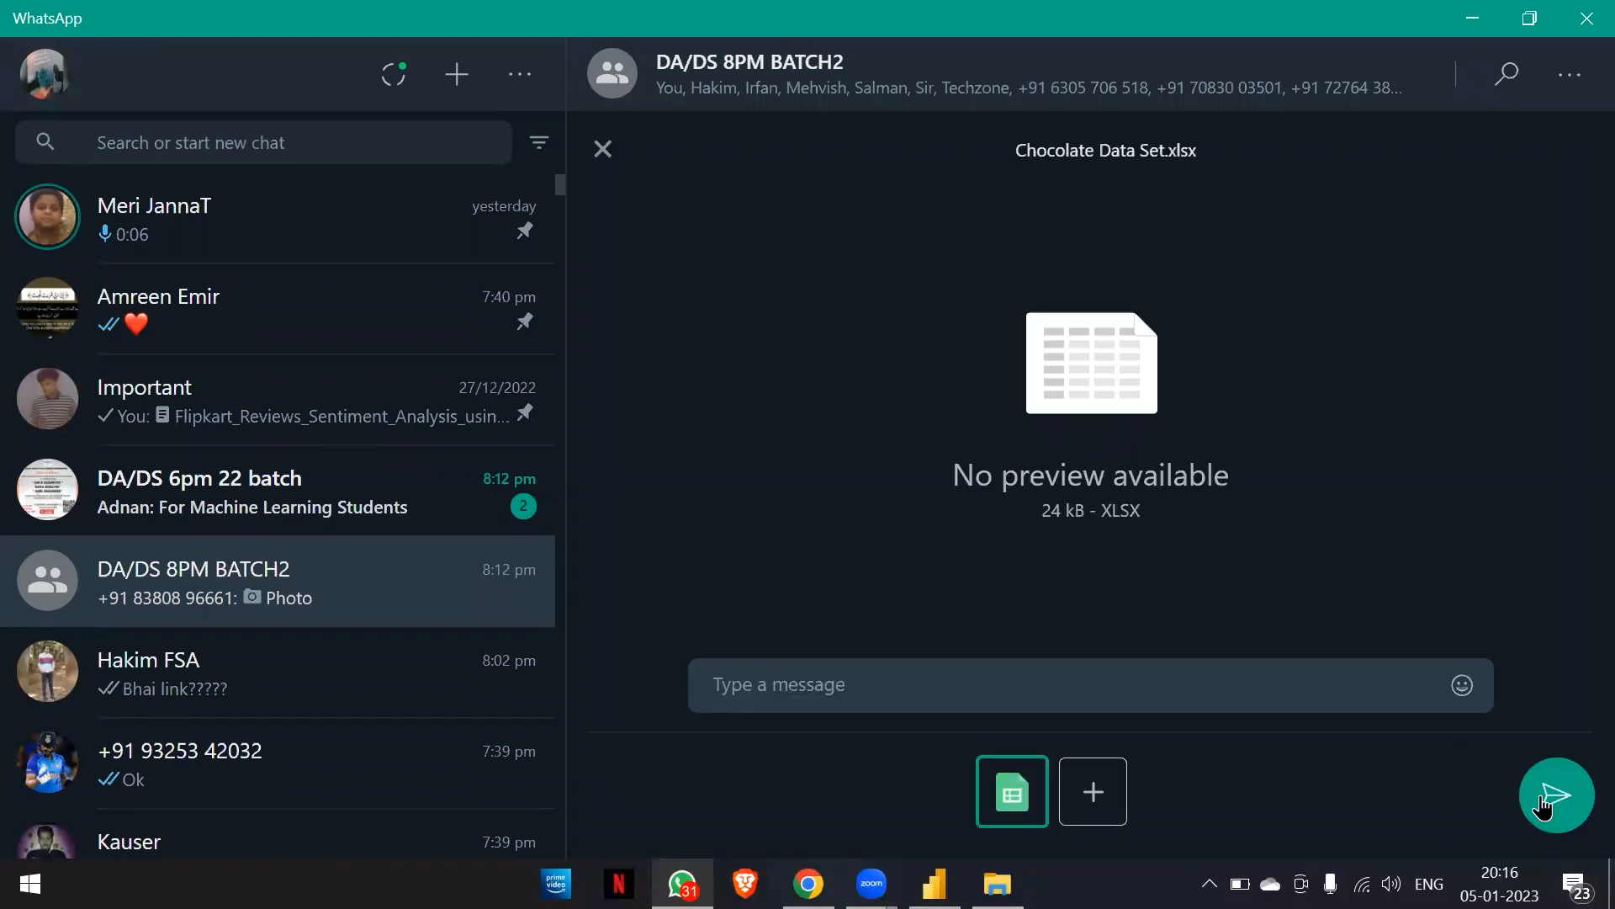
pyautogui.click(1542, 803)
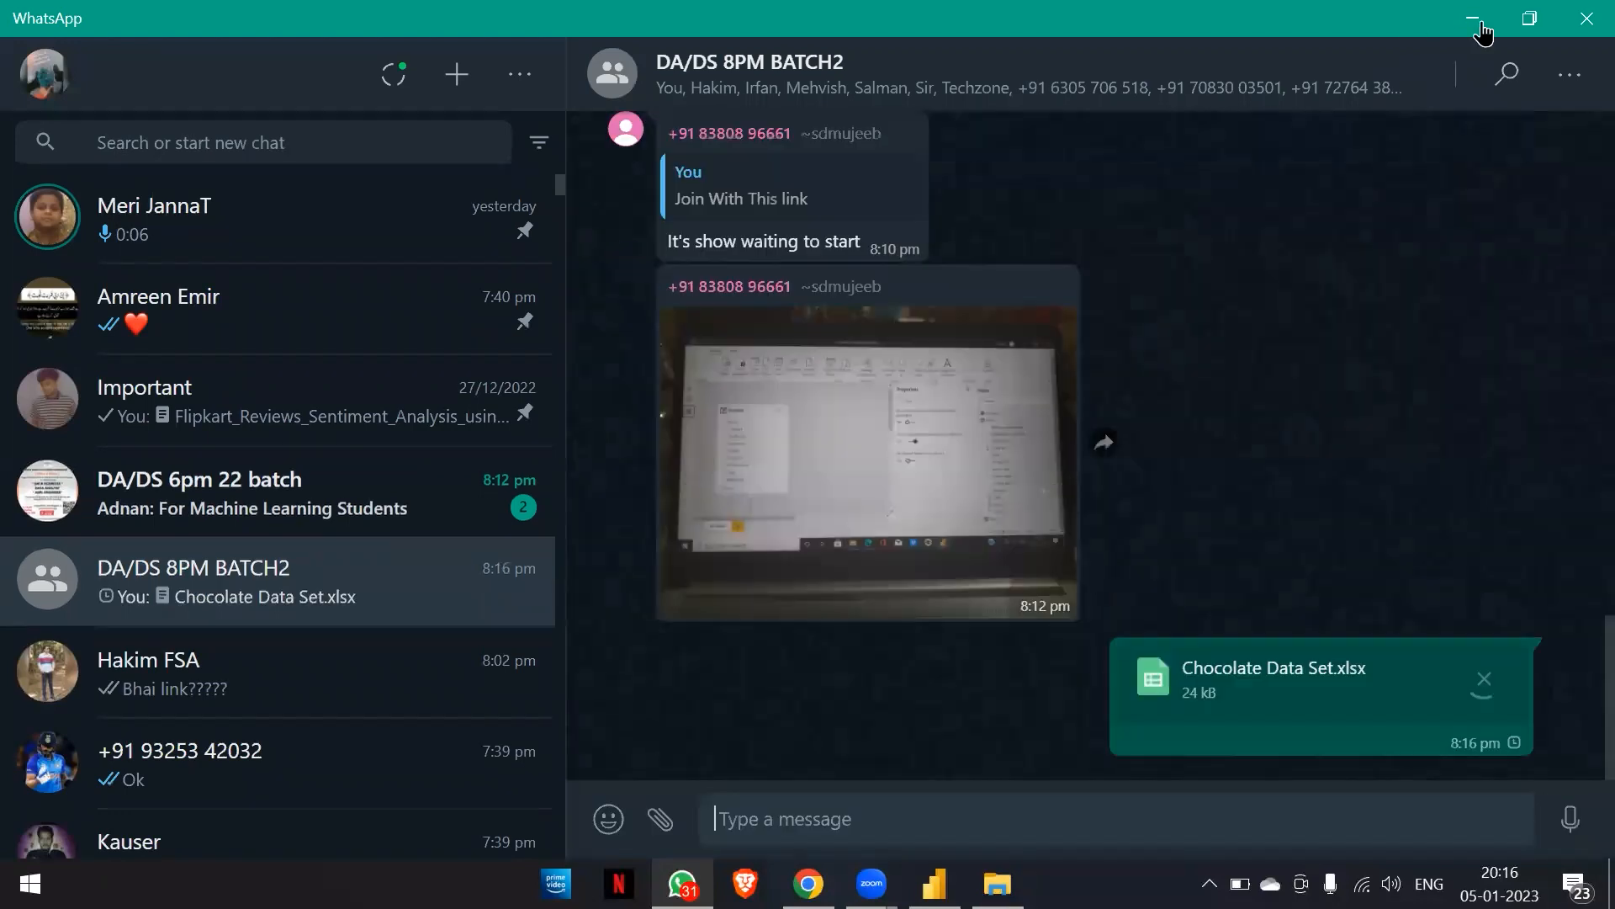
pyautogui.click(1484, 29)
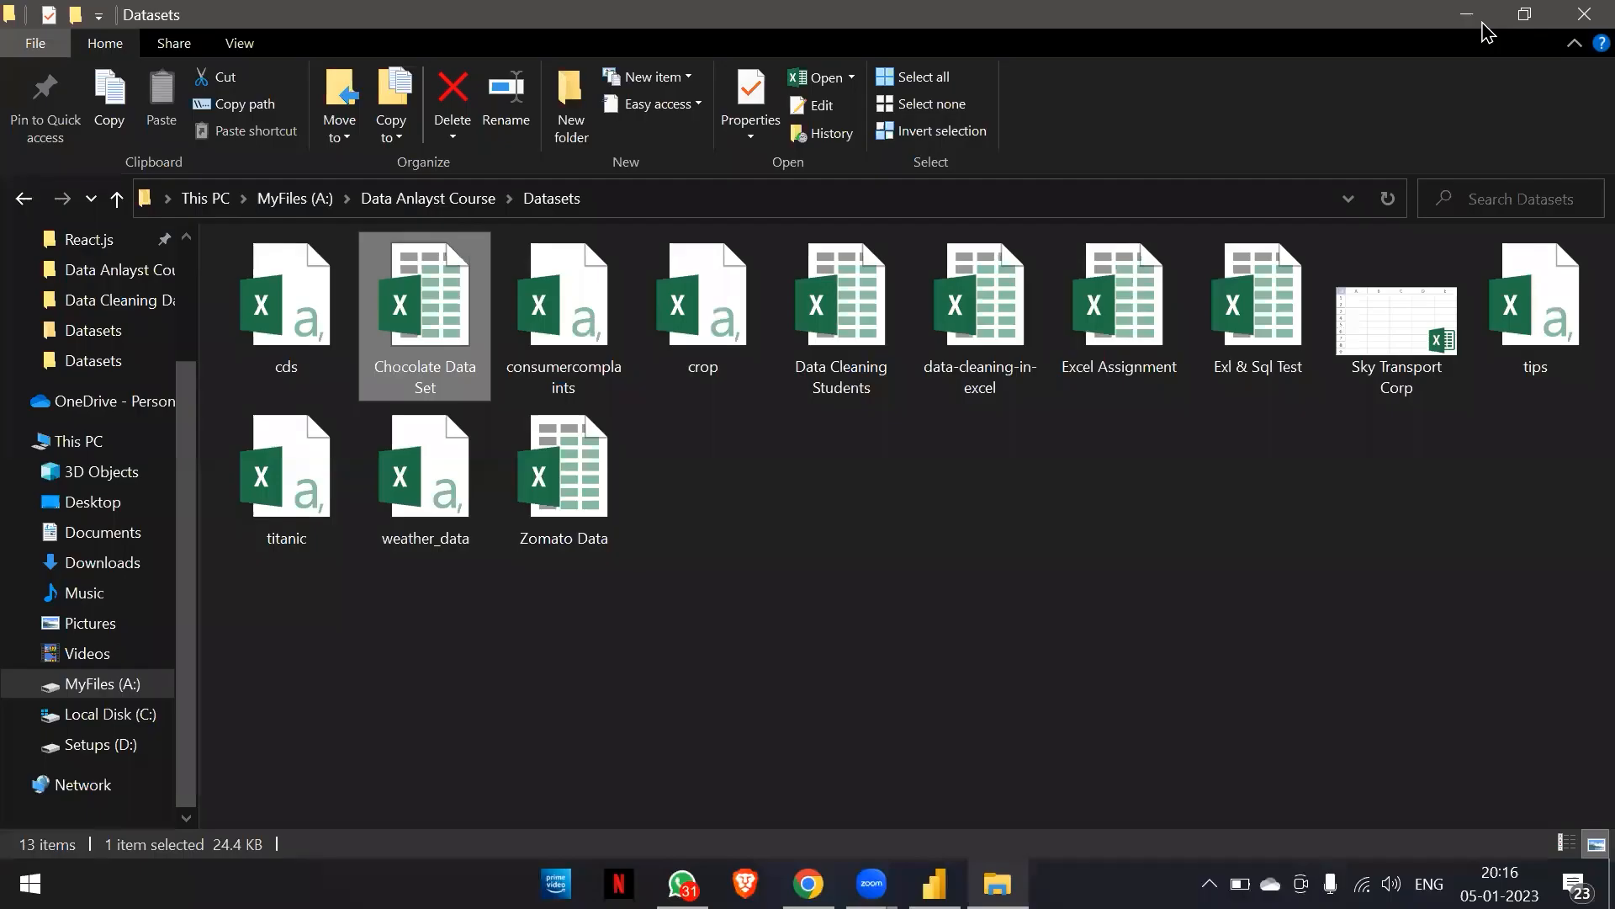
pyautogui.click(26, 204)
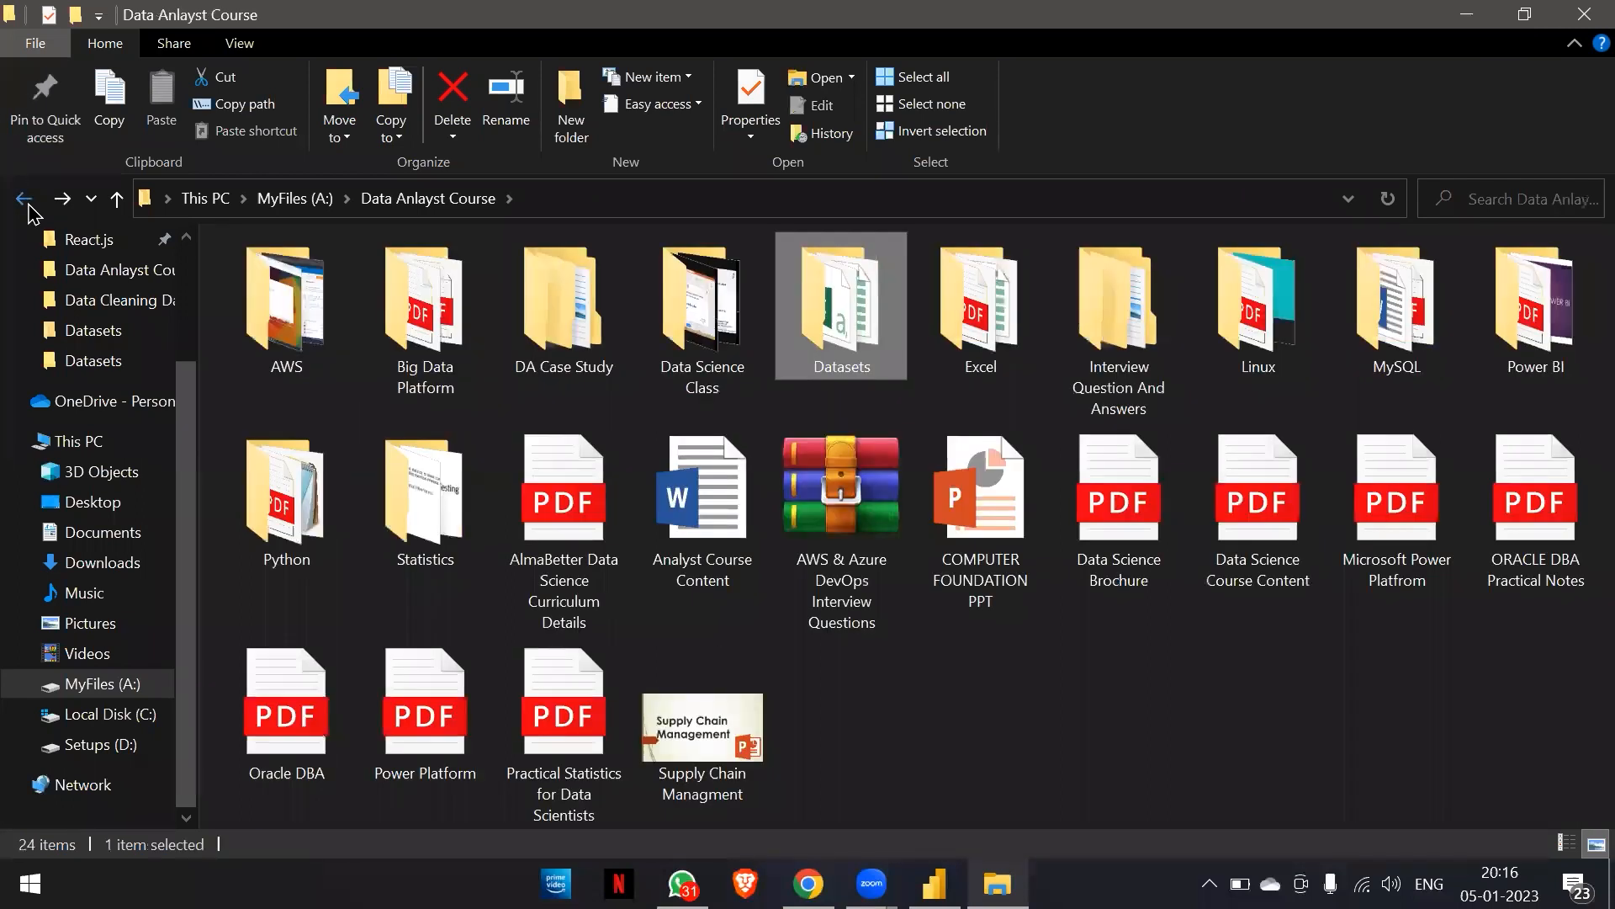
pyautogui.click(1584, 14)
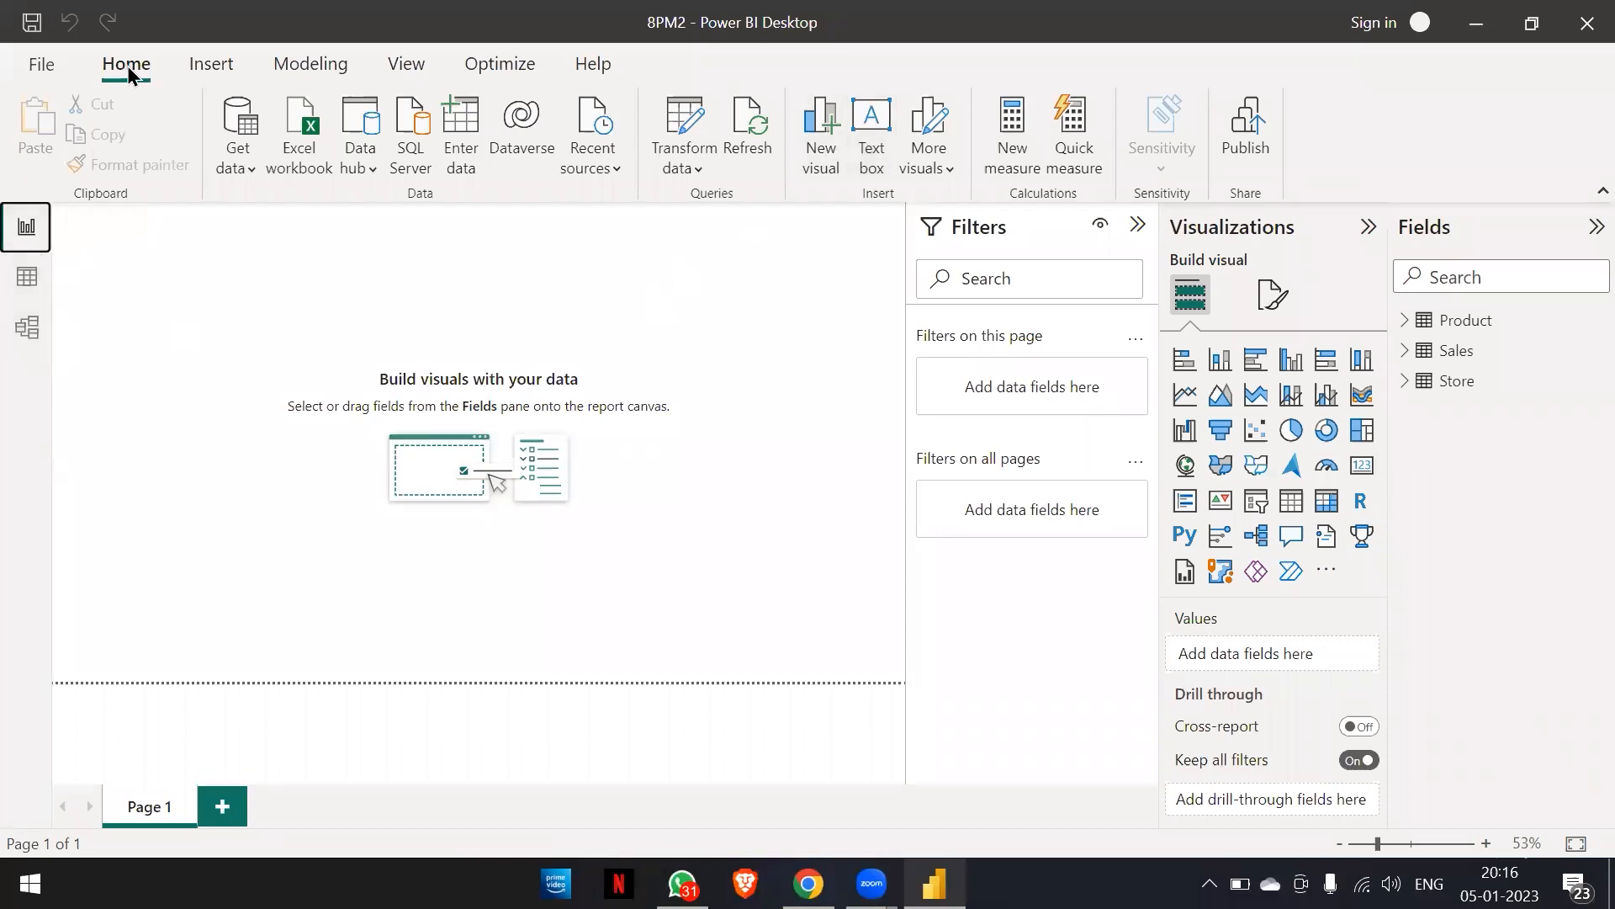
# Start an Excel workbook import and browse to the Data Anlayst Course folder on the MyFiles (A:) drive.
pyautogui.click(238, 168)
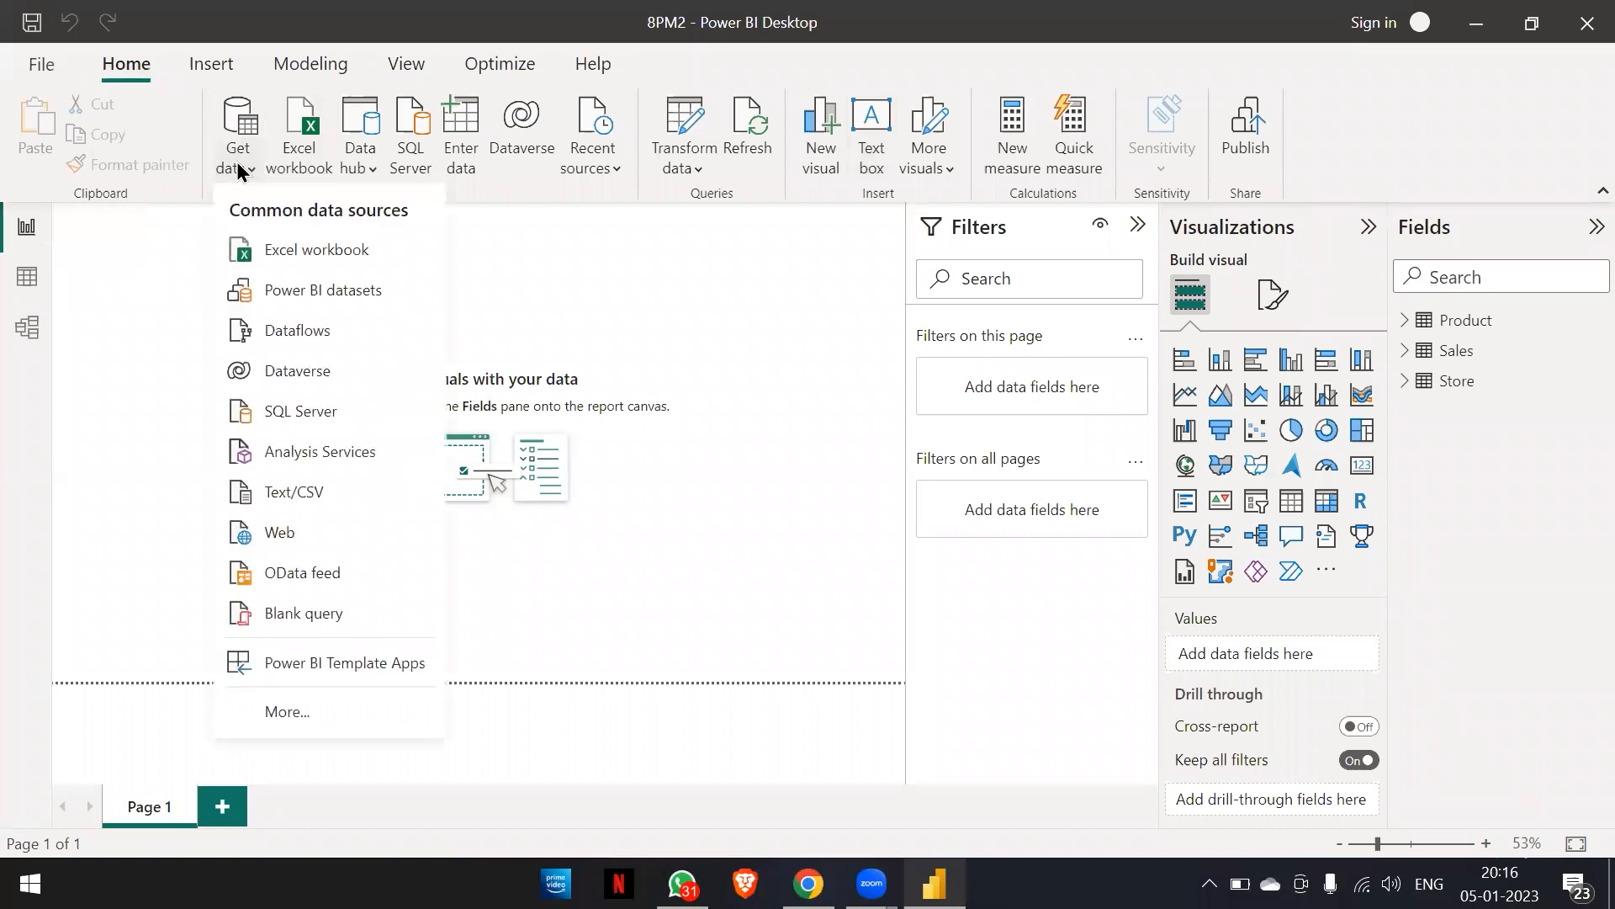
pyautogui.click(571, 309)
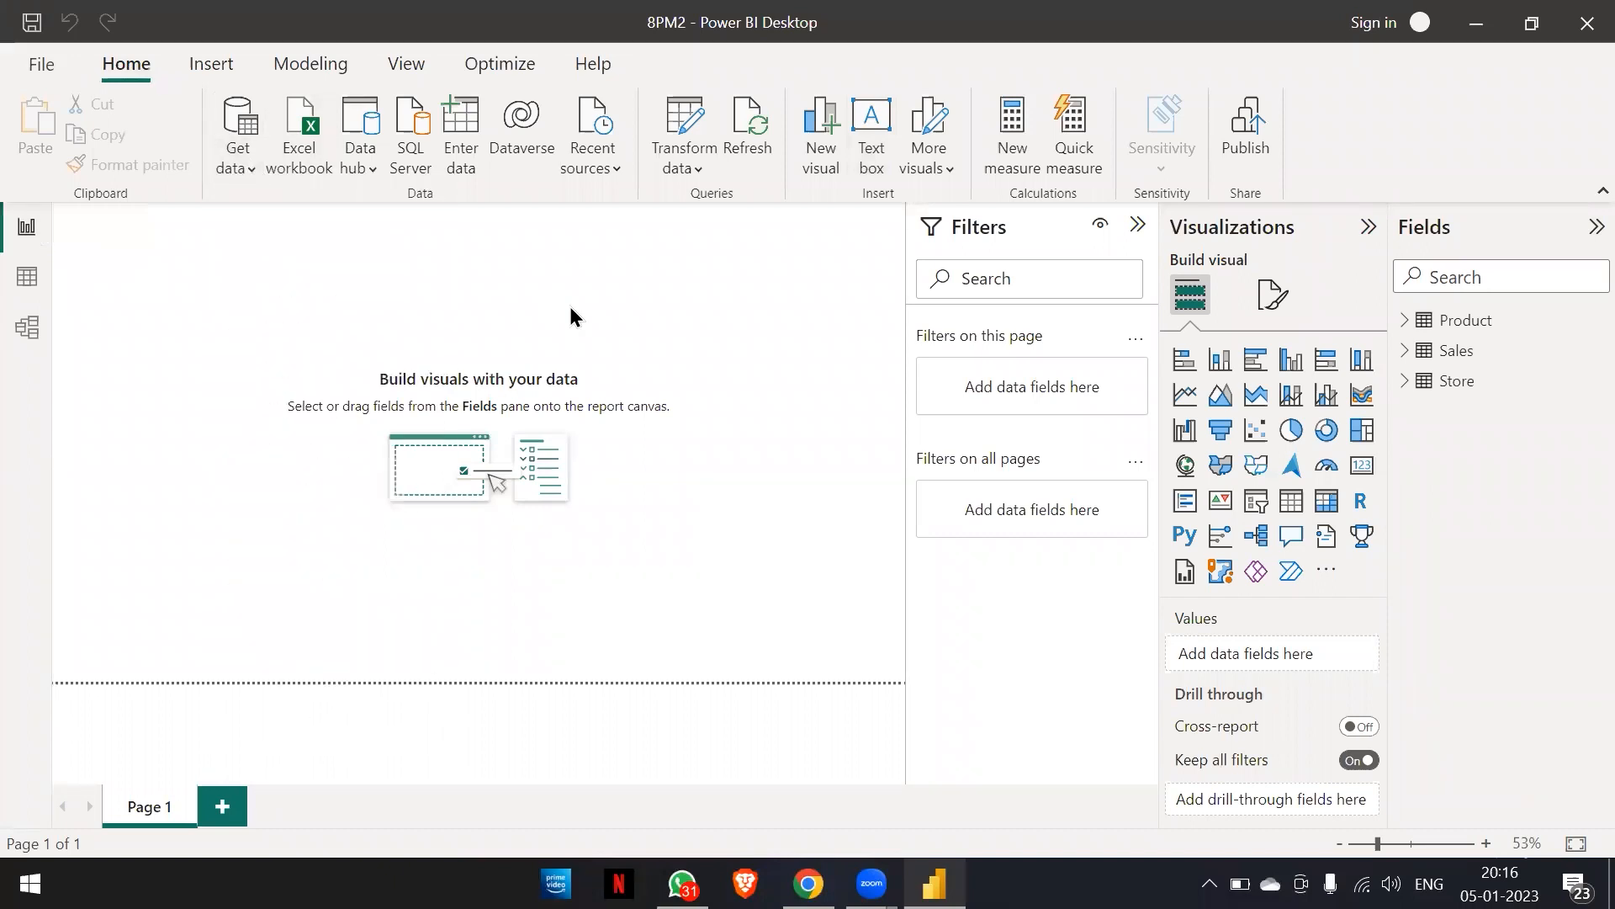
pyautogui.click(308, 127)
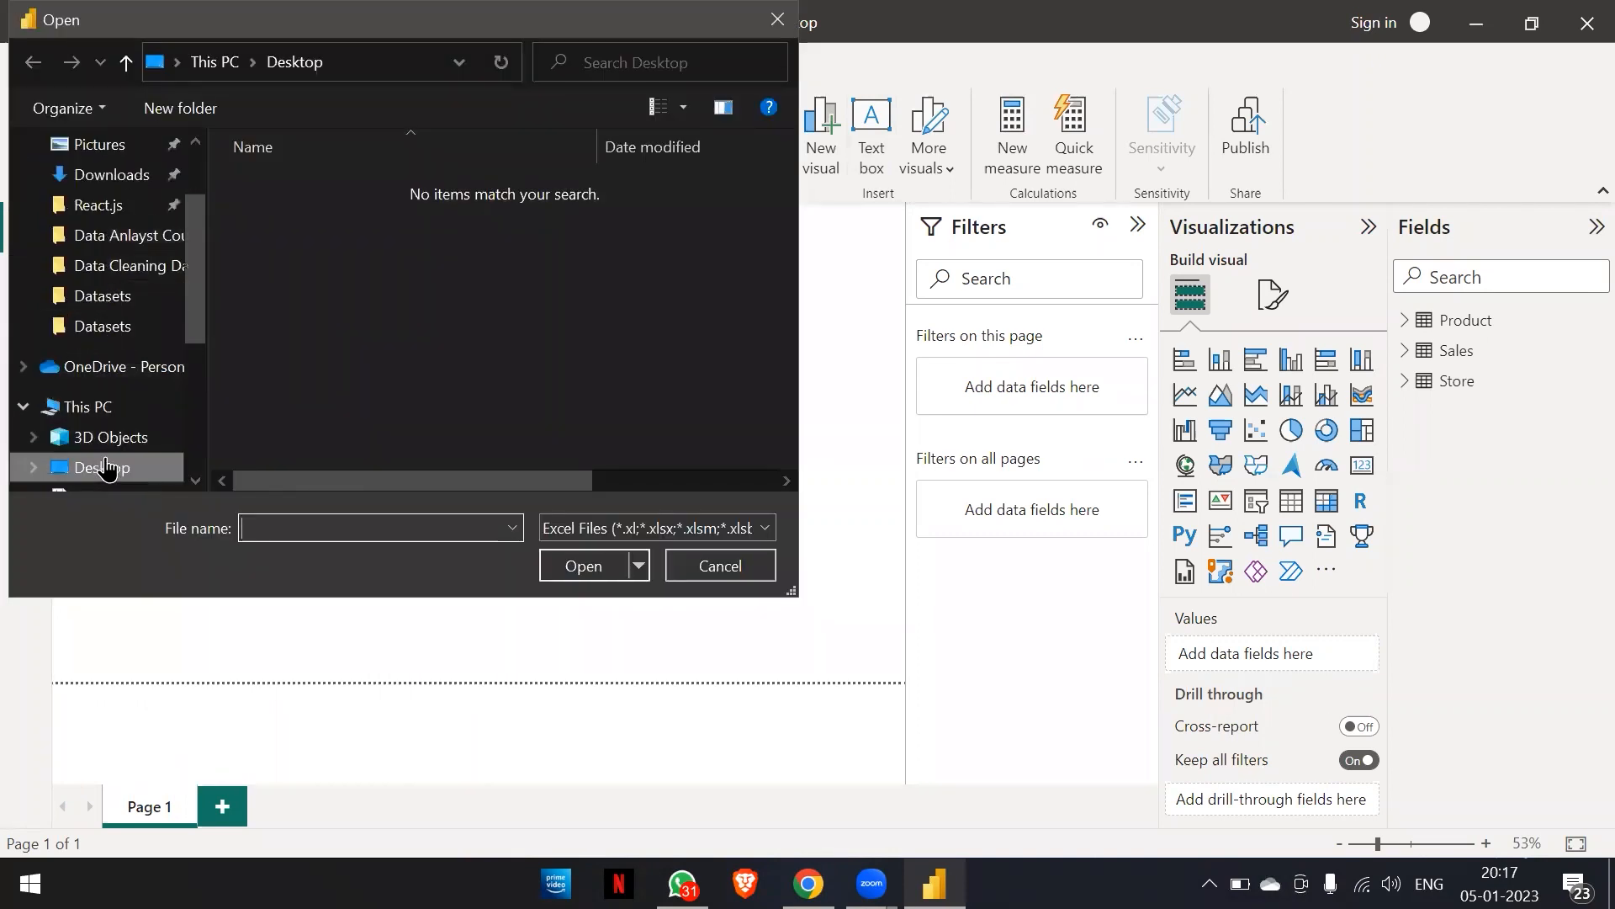
pyautogui.click(102, 465)
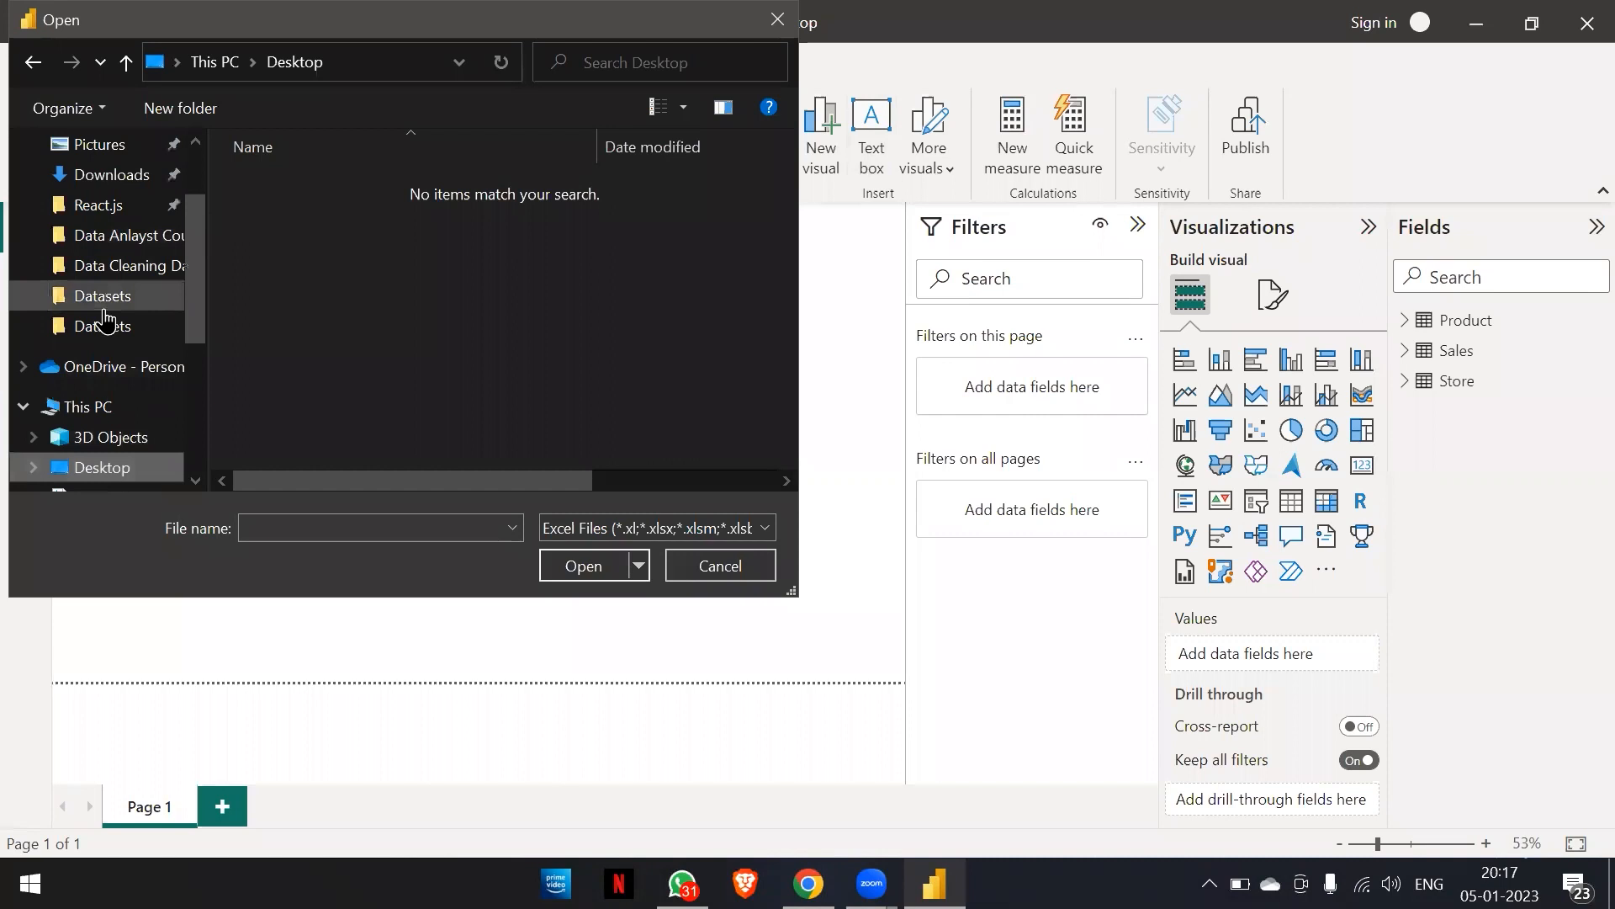
pyautogui.scroll(-3, 104, 318)
pyautogui.click(109, 356)
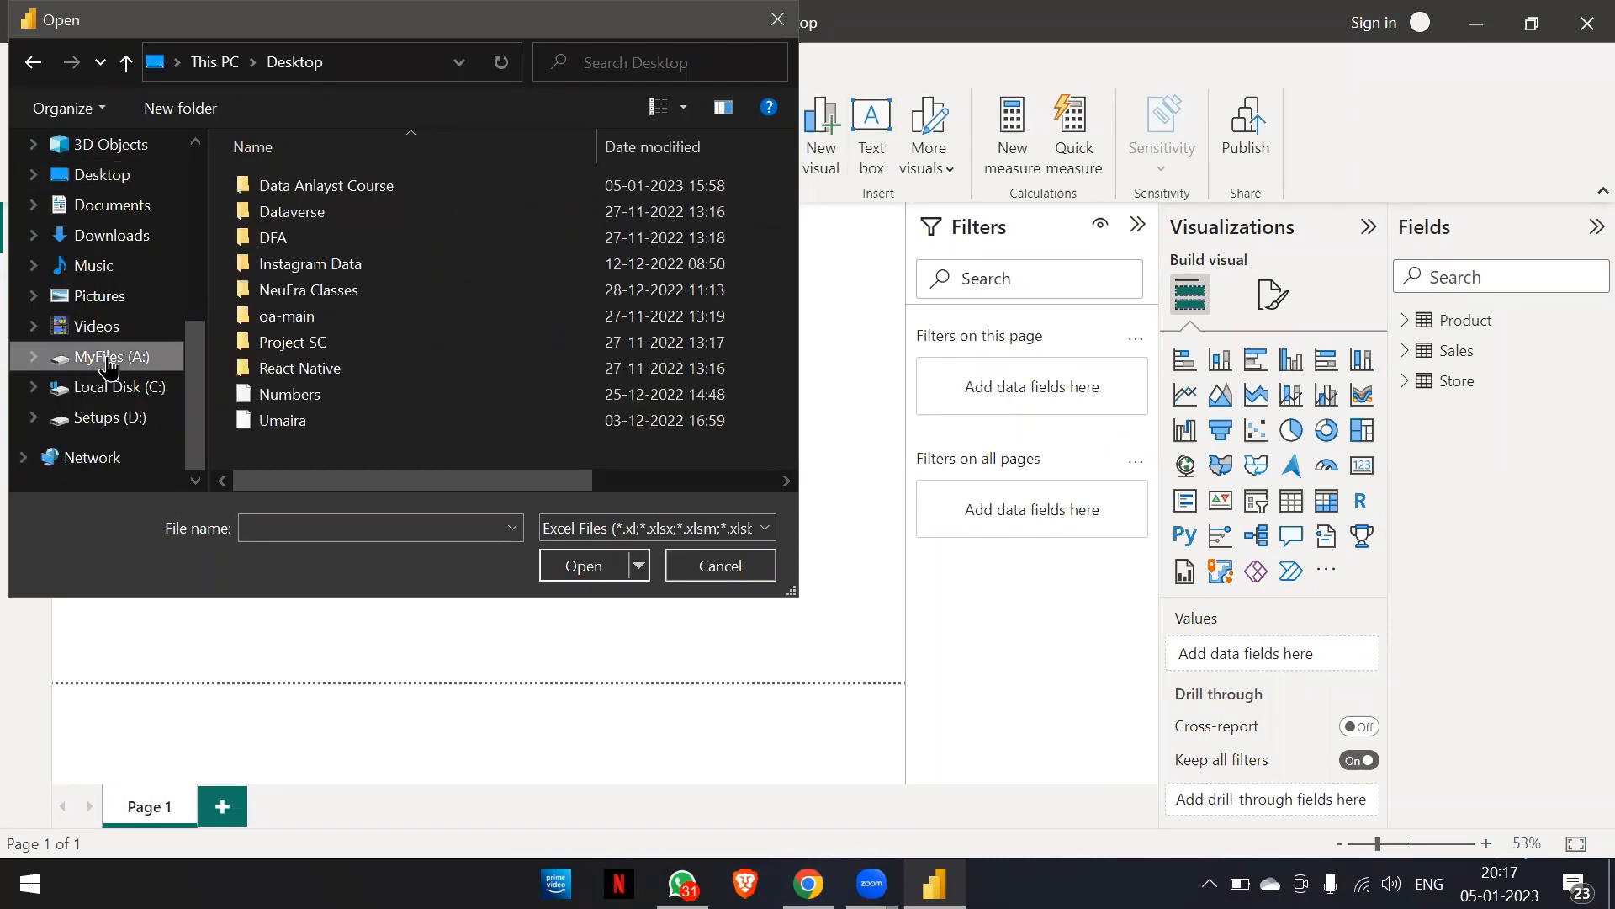
pyautogui.doubleClick(296, 183)
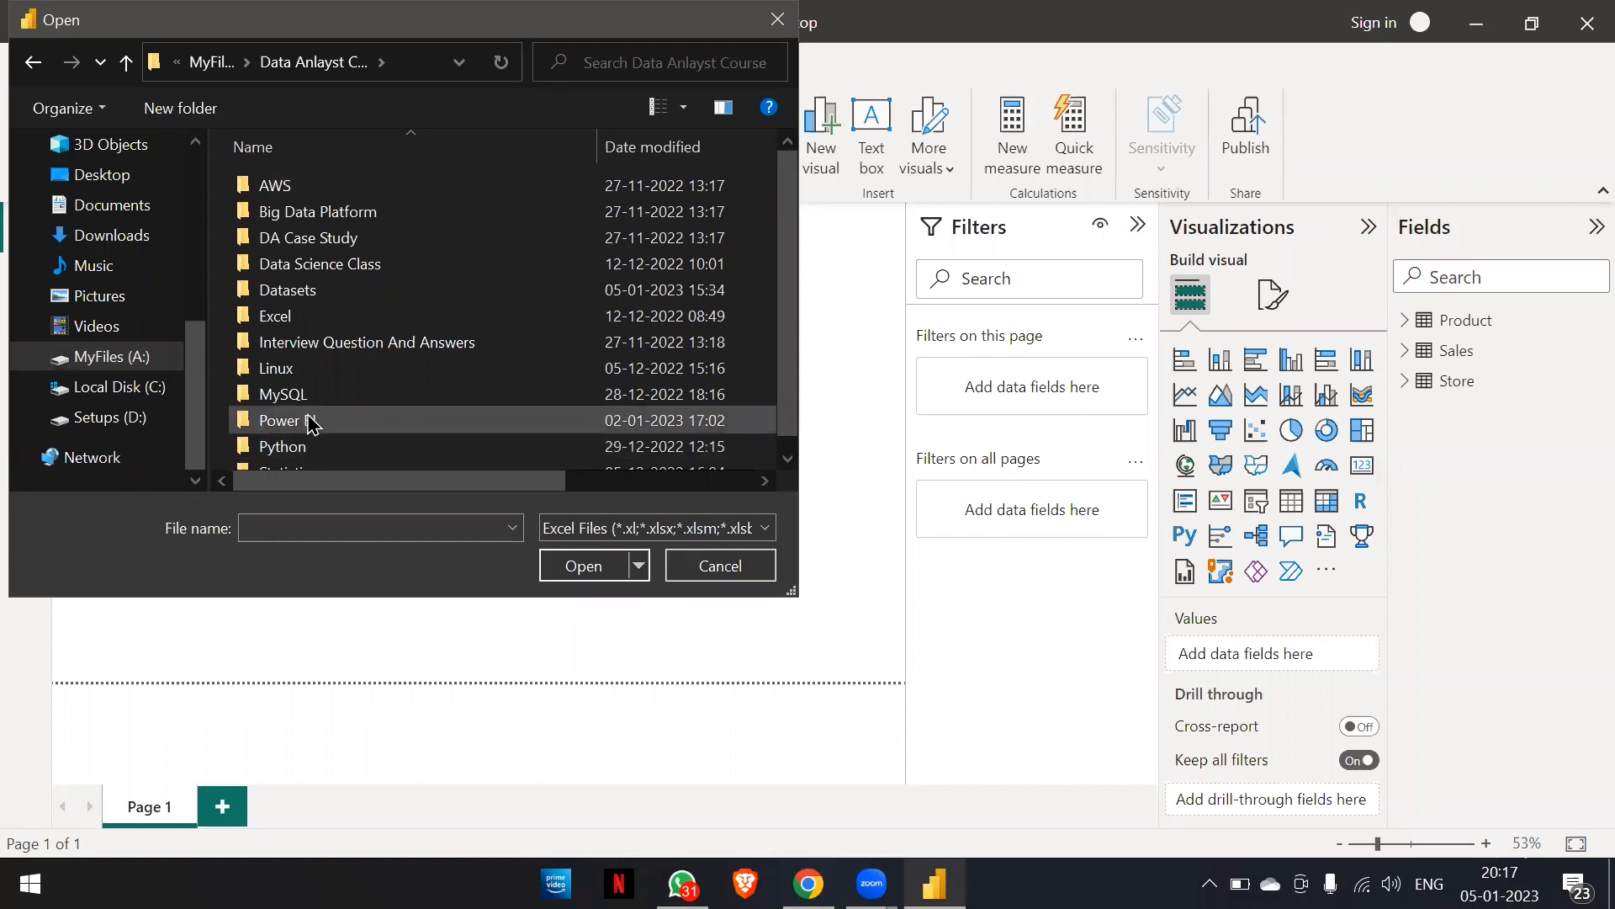
# Open the Chocolate Data Set workbook from the Datasets folder.
pyautogui.doubleClick(317, 317)
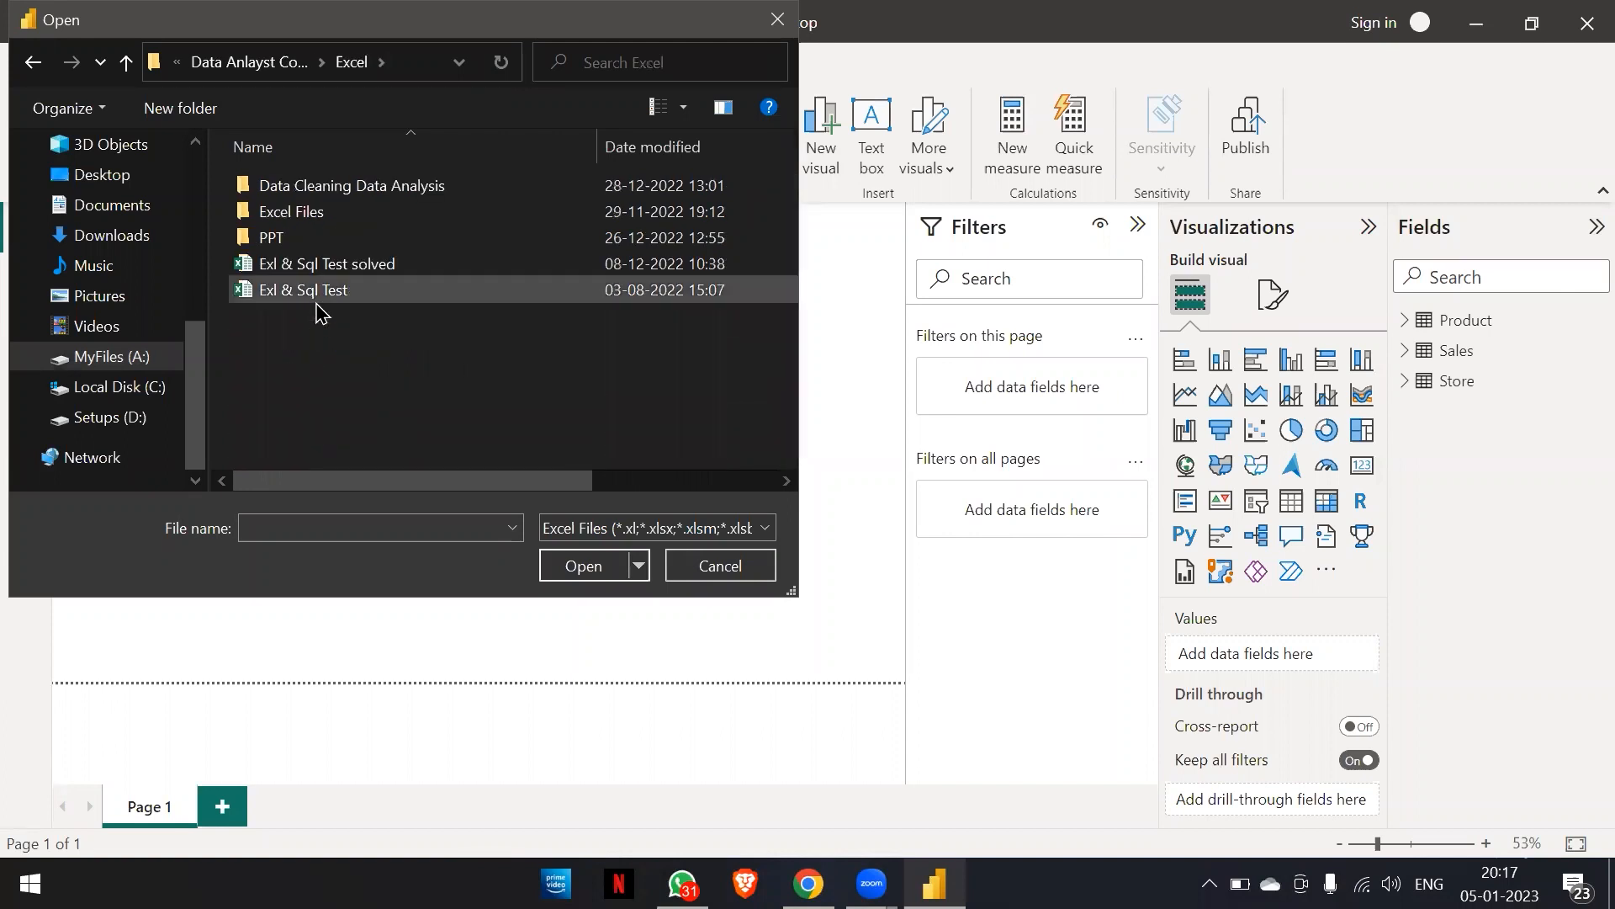
pyautogui.press('BackSpace')
pyautogui.click(346, 281)
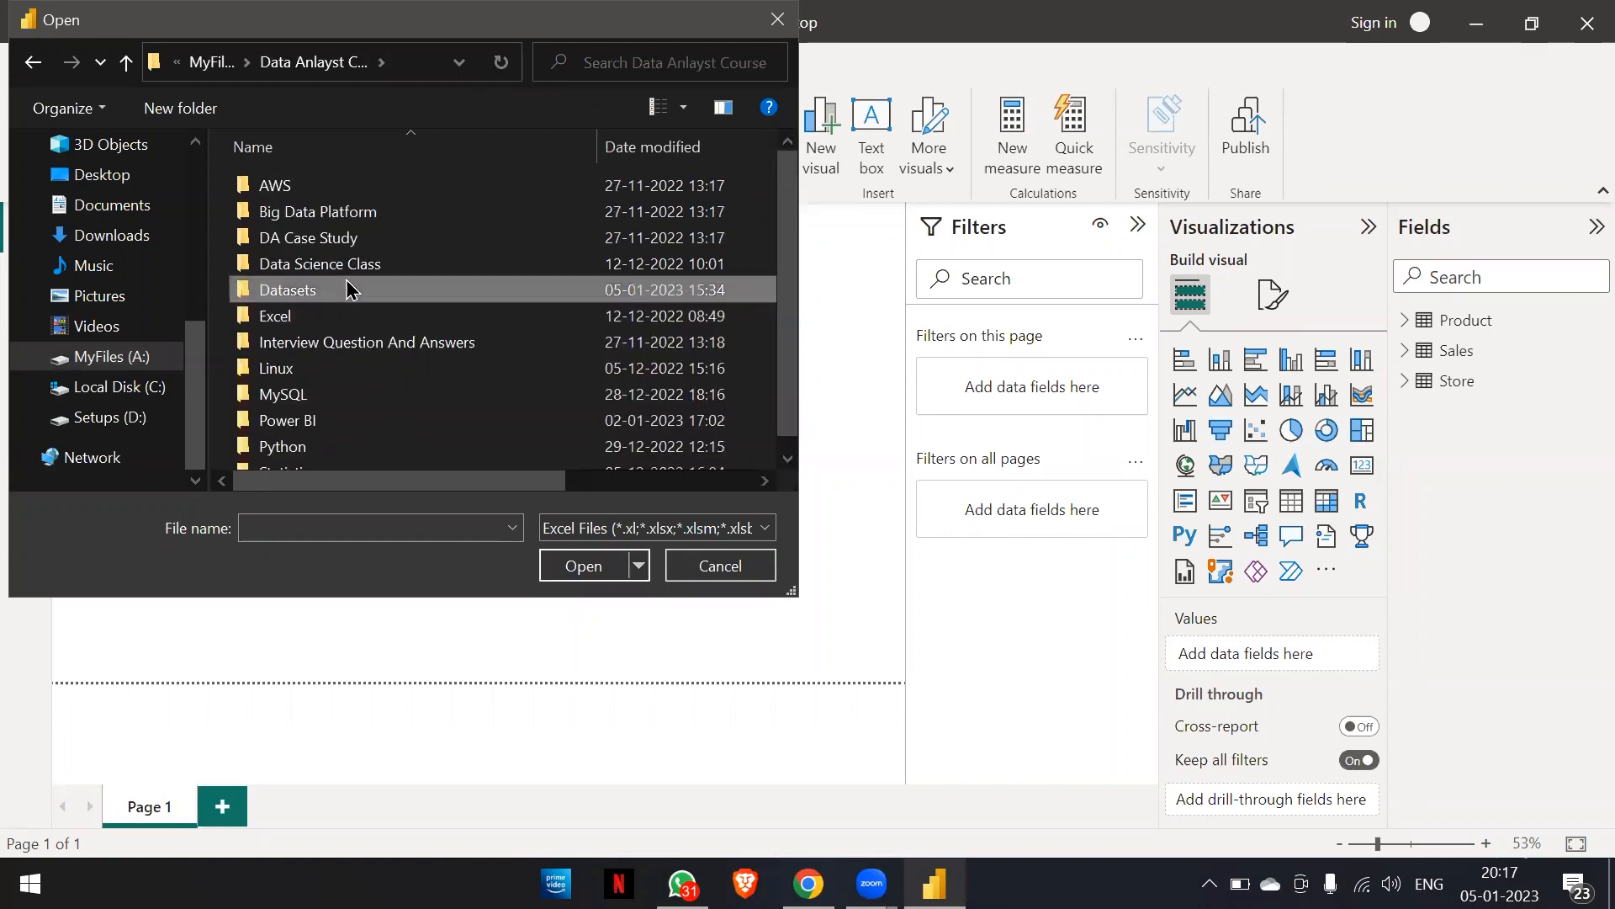
pyautogui.doubleClick(347, 289)
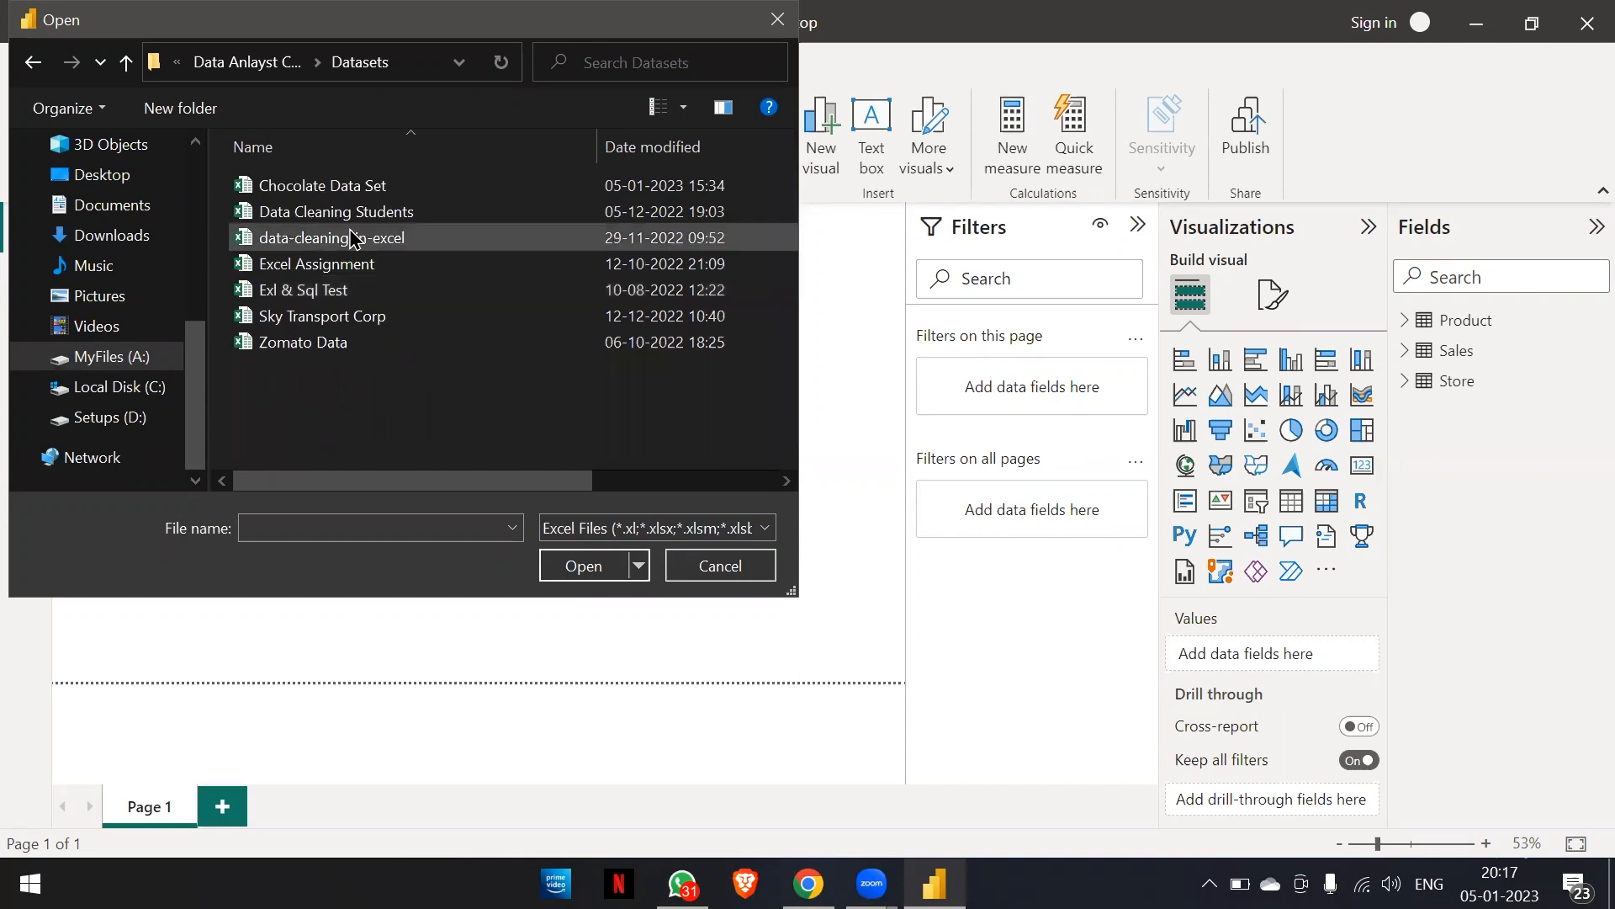
pyautogui.doubleClick(338, 189)
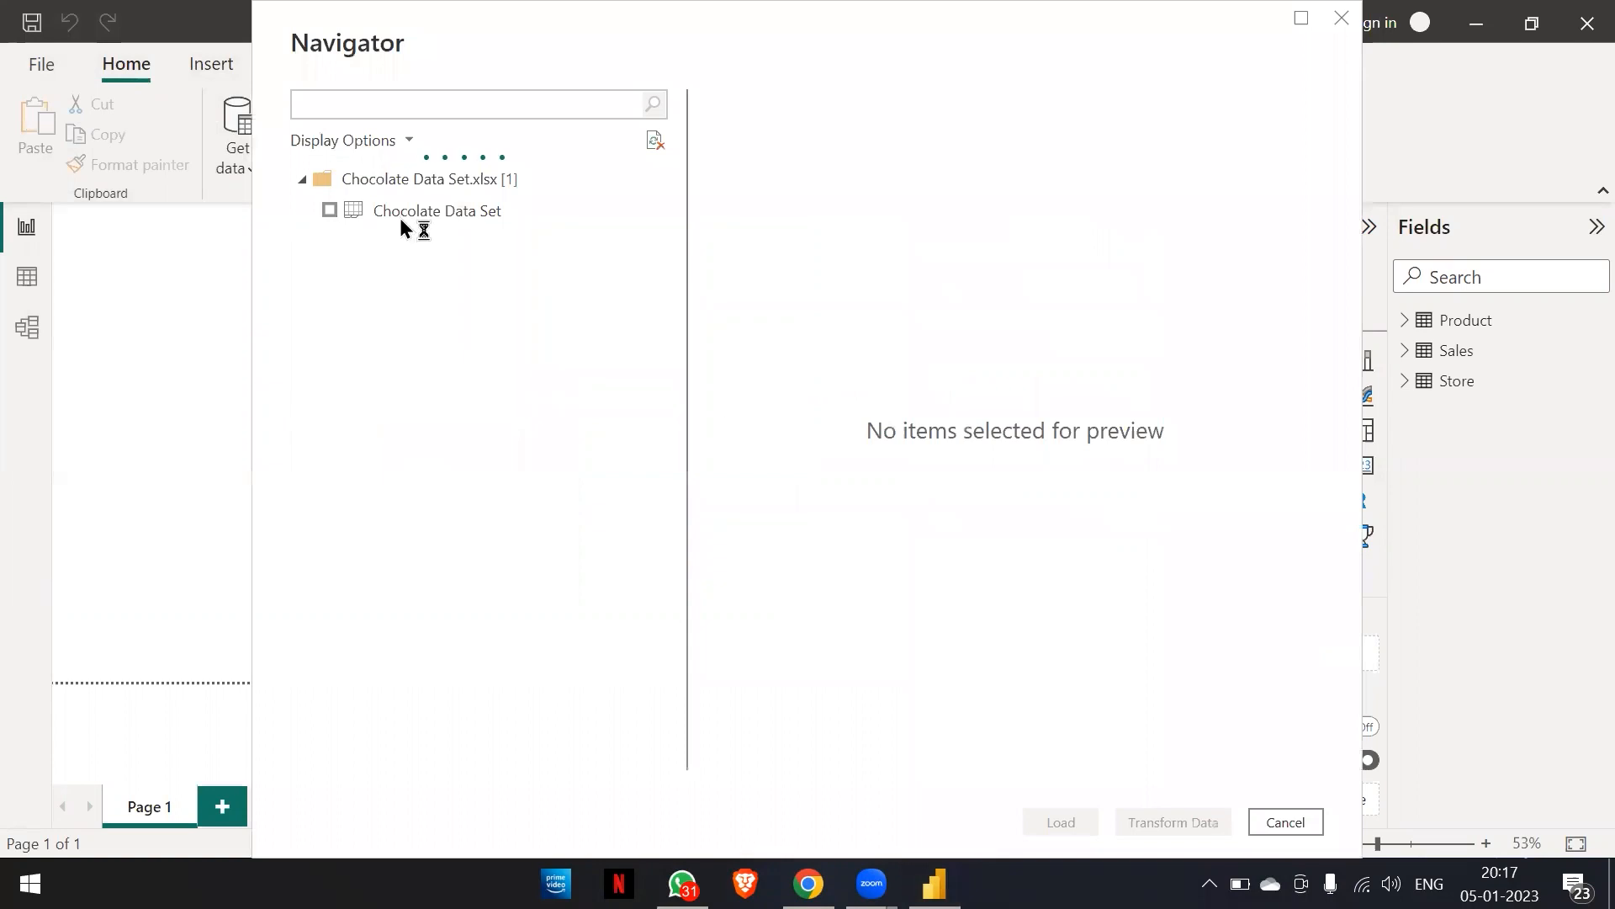
# Select the Chocolate Data Set table, open it for transformation in Power Query Editor and review its columns through CostPerUnit.
pyautogui.click(330, 212)
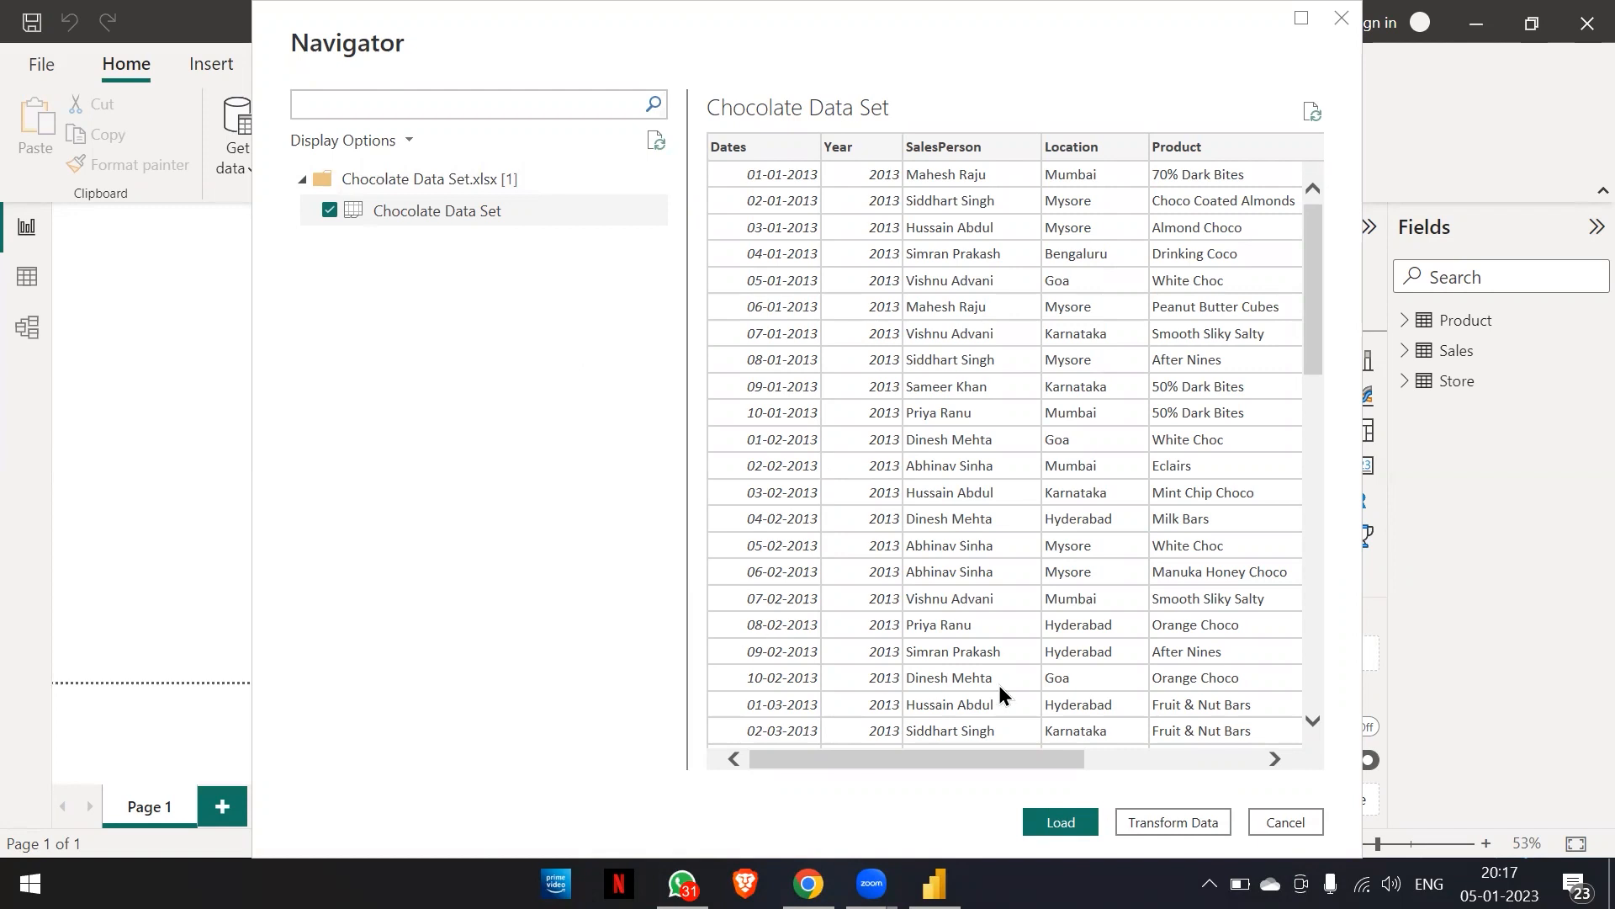
pyautogui.click(1163, 820)
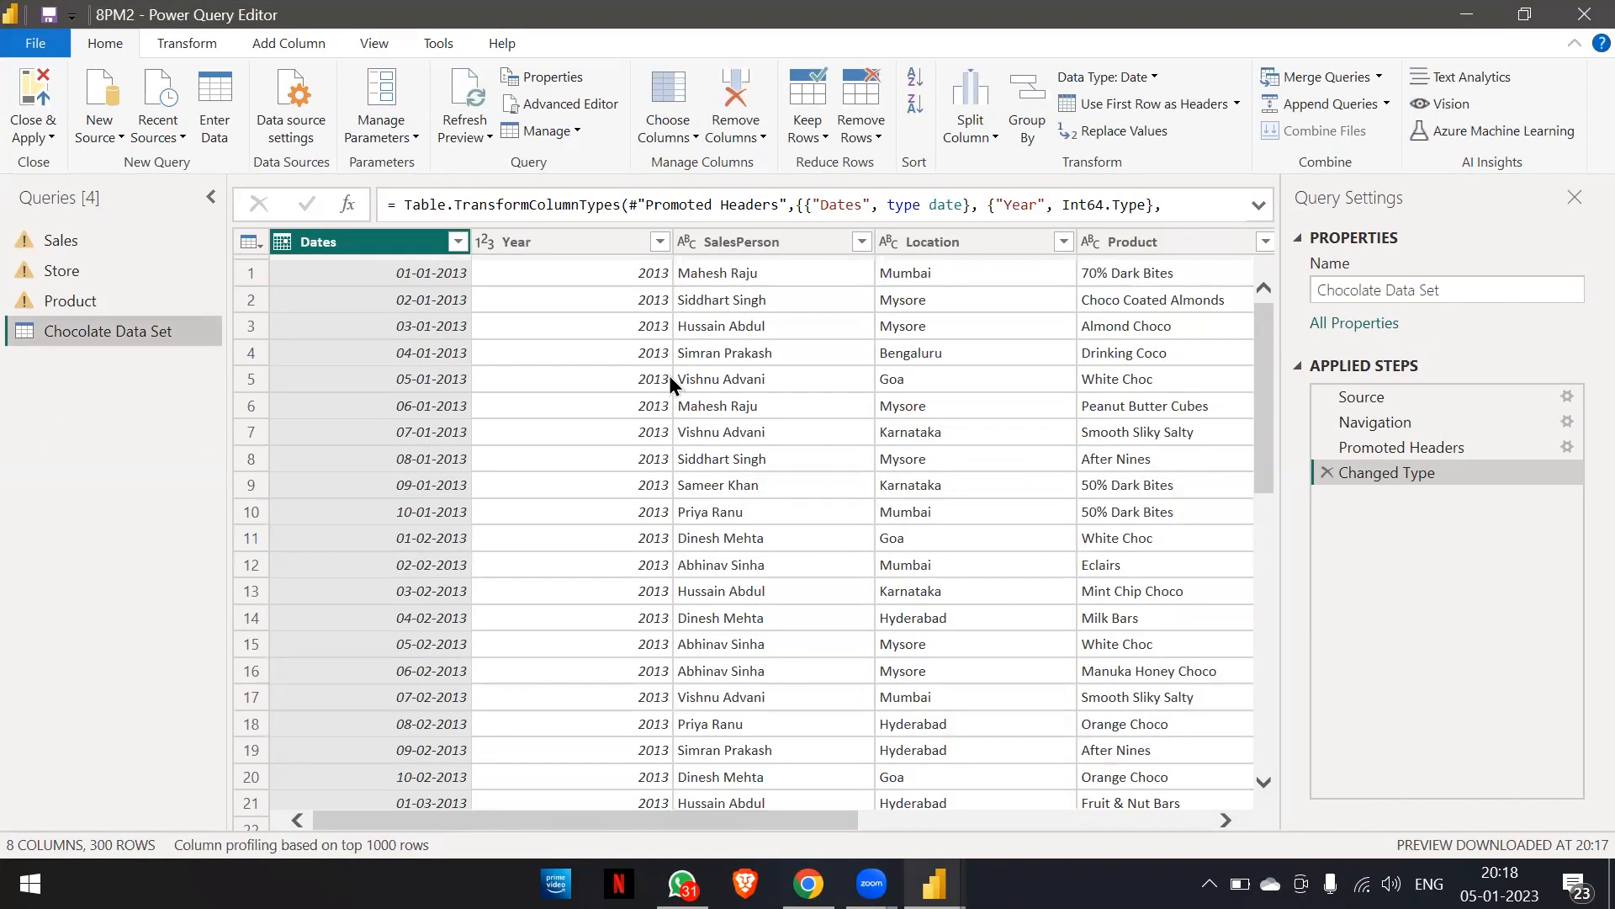
pyautogui.hscroll(10, 671, 383)
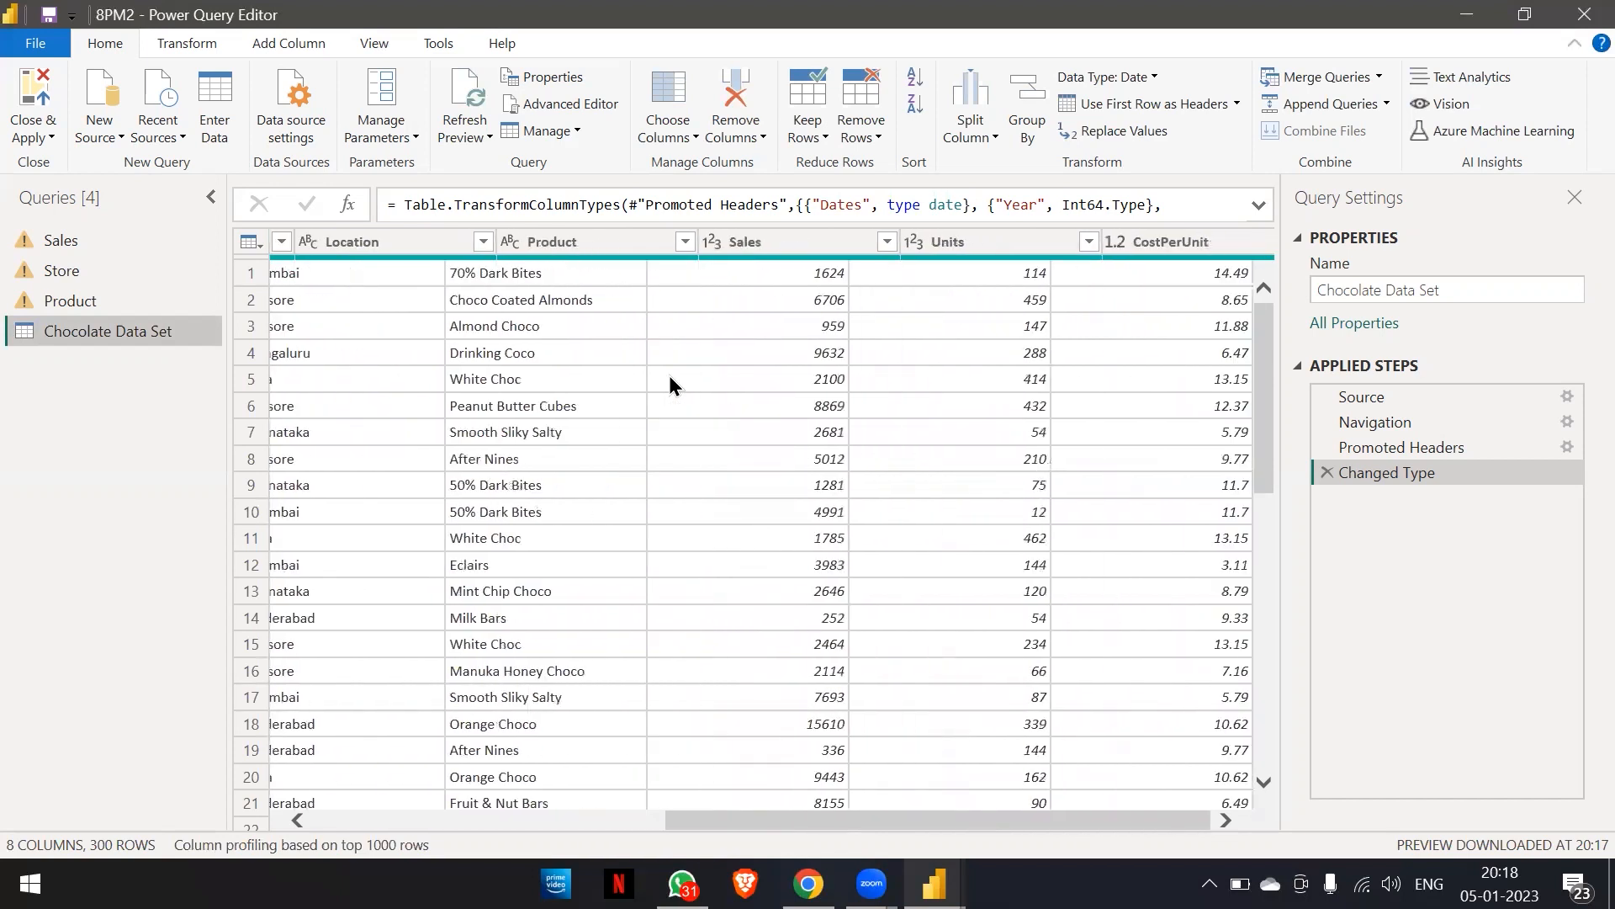
pyautogui.hscroll(-10, 670, 383)
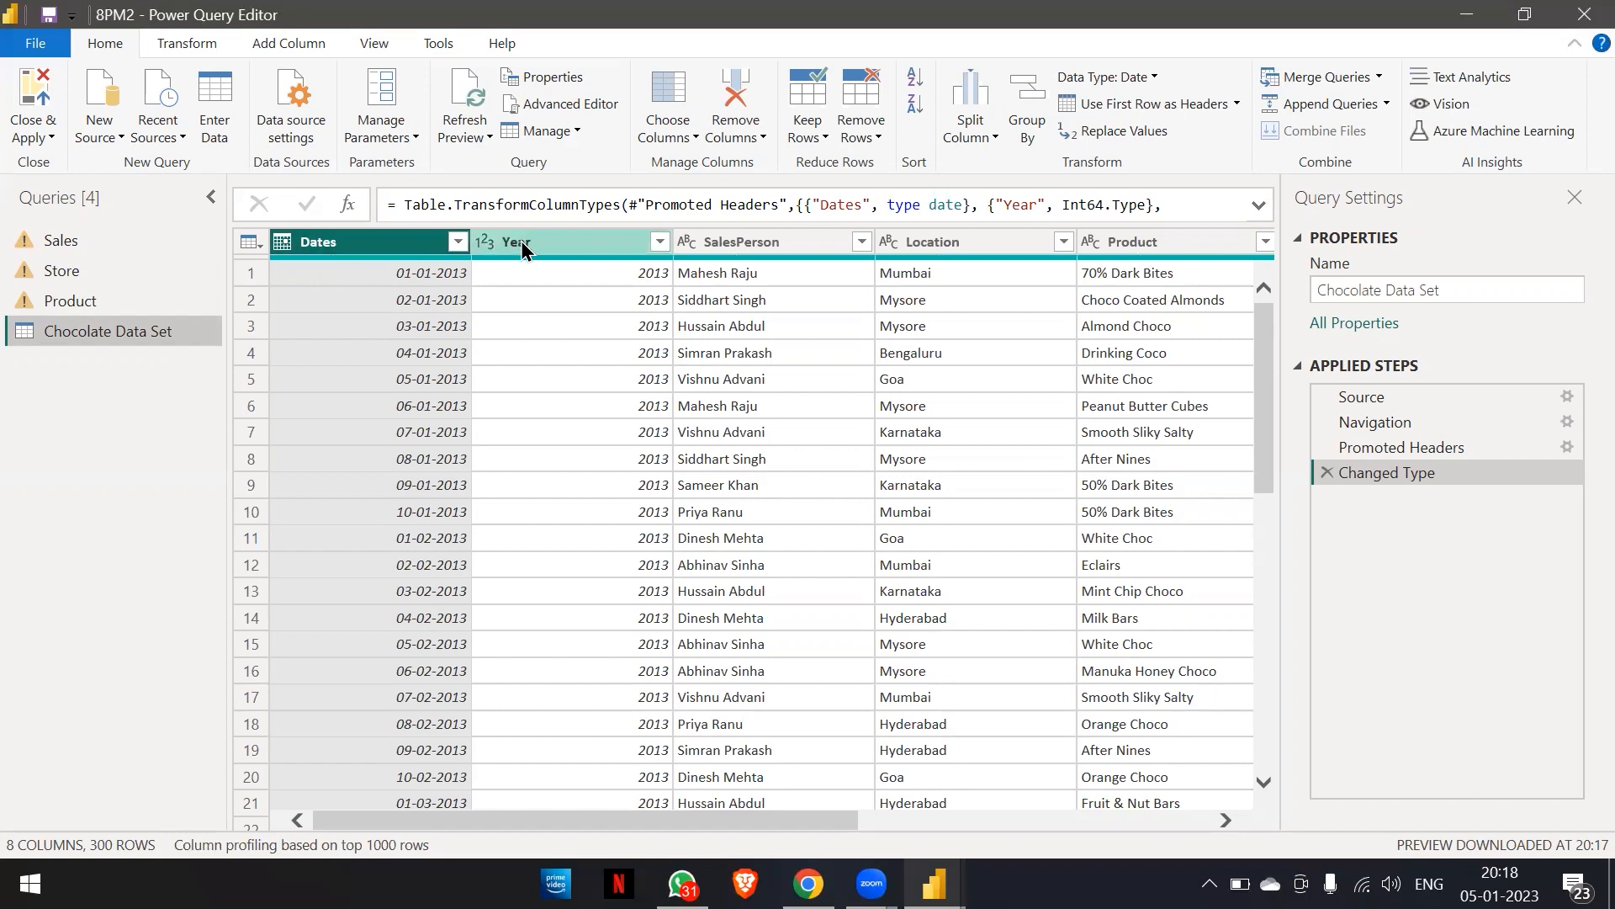
pyautogui.hscroll(3, 786, 309)
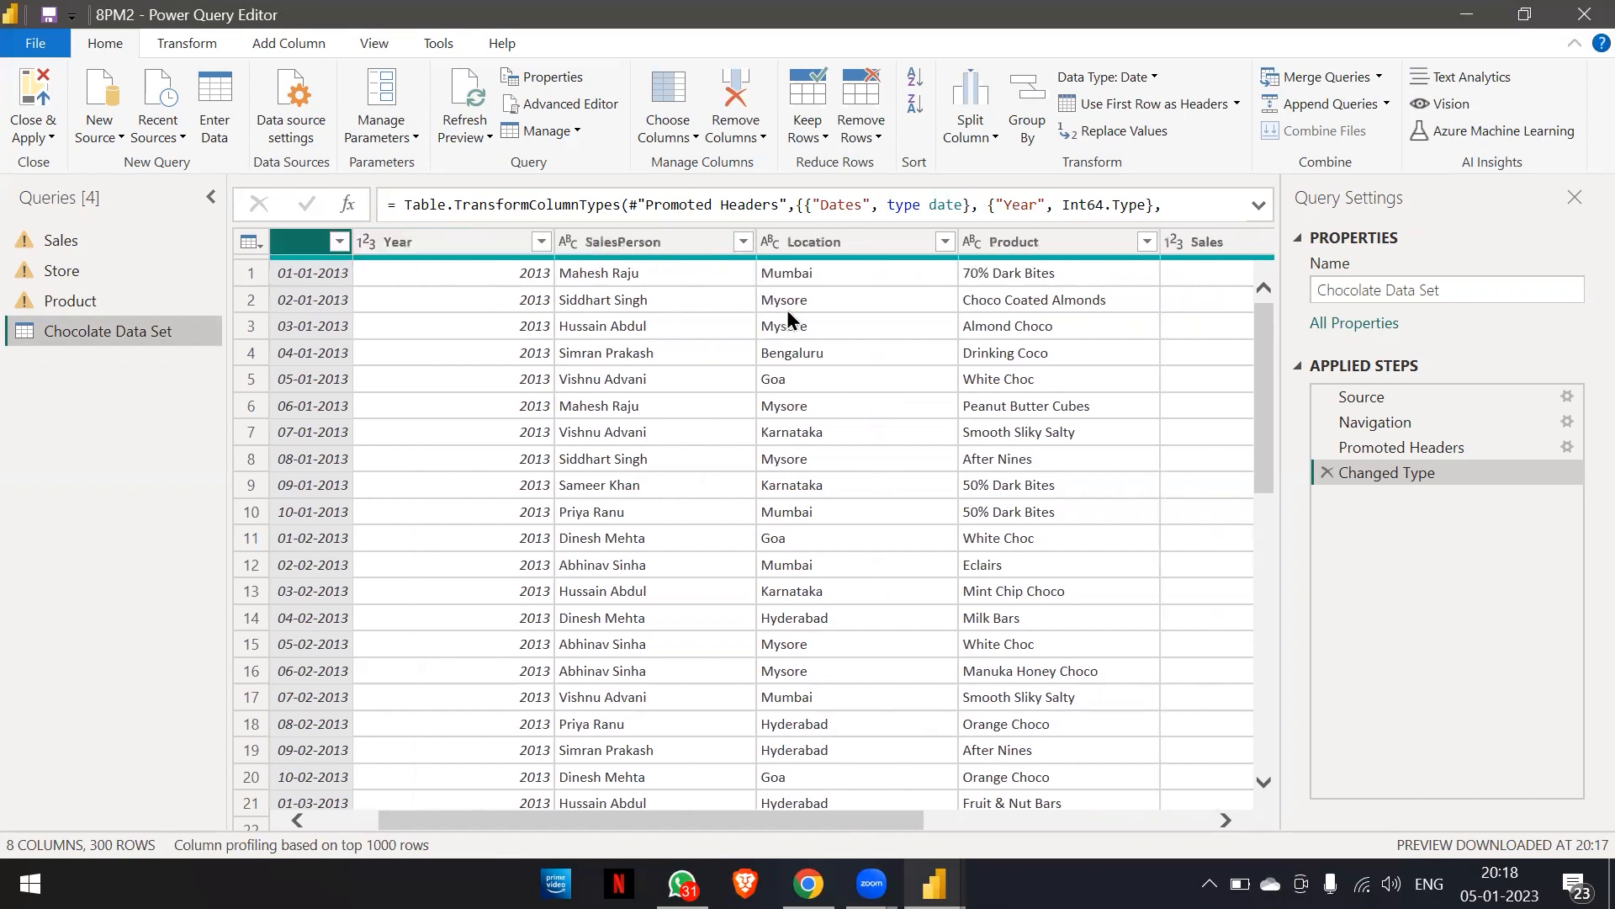
pyautogui.hscroll(8, 786, 310)
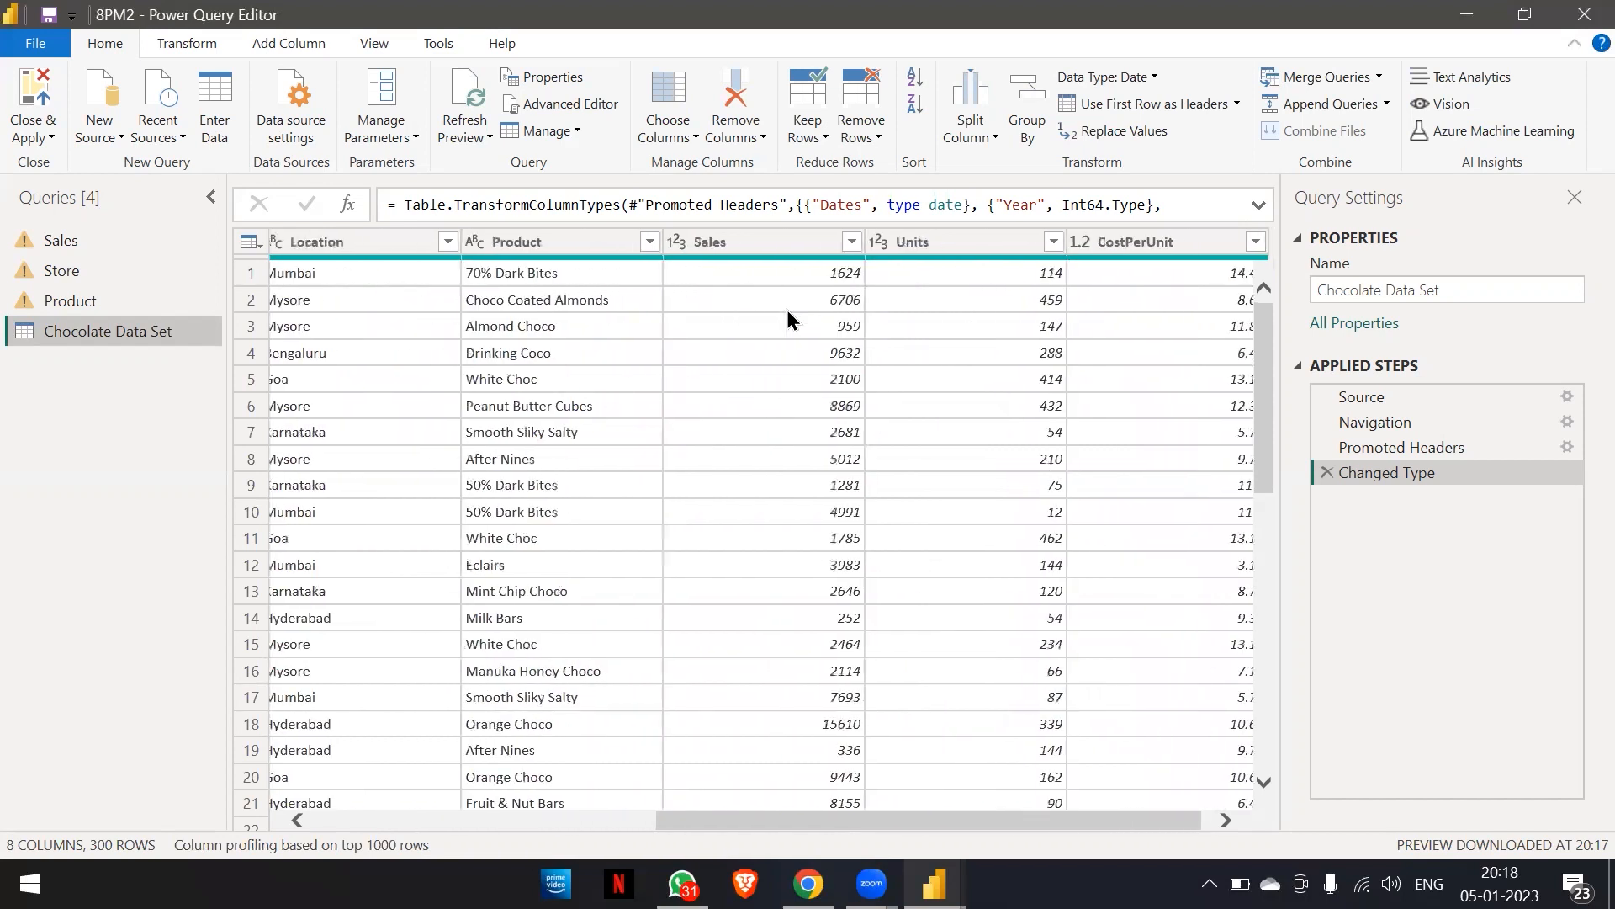
pyautogui.hscroll(1, 787, 318)
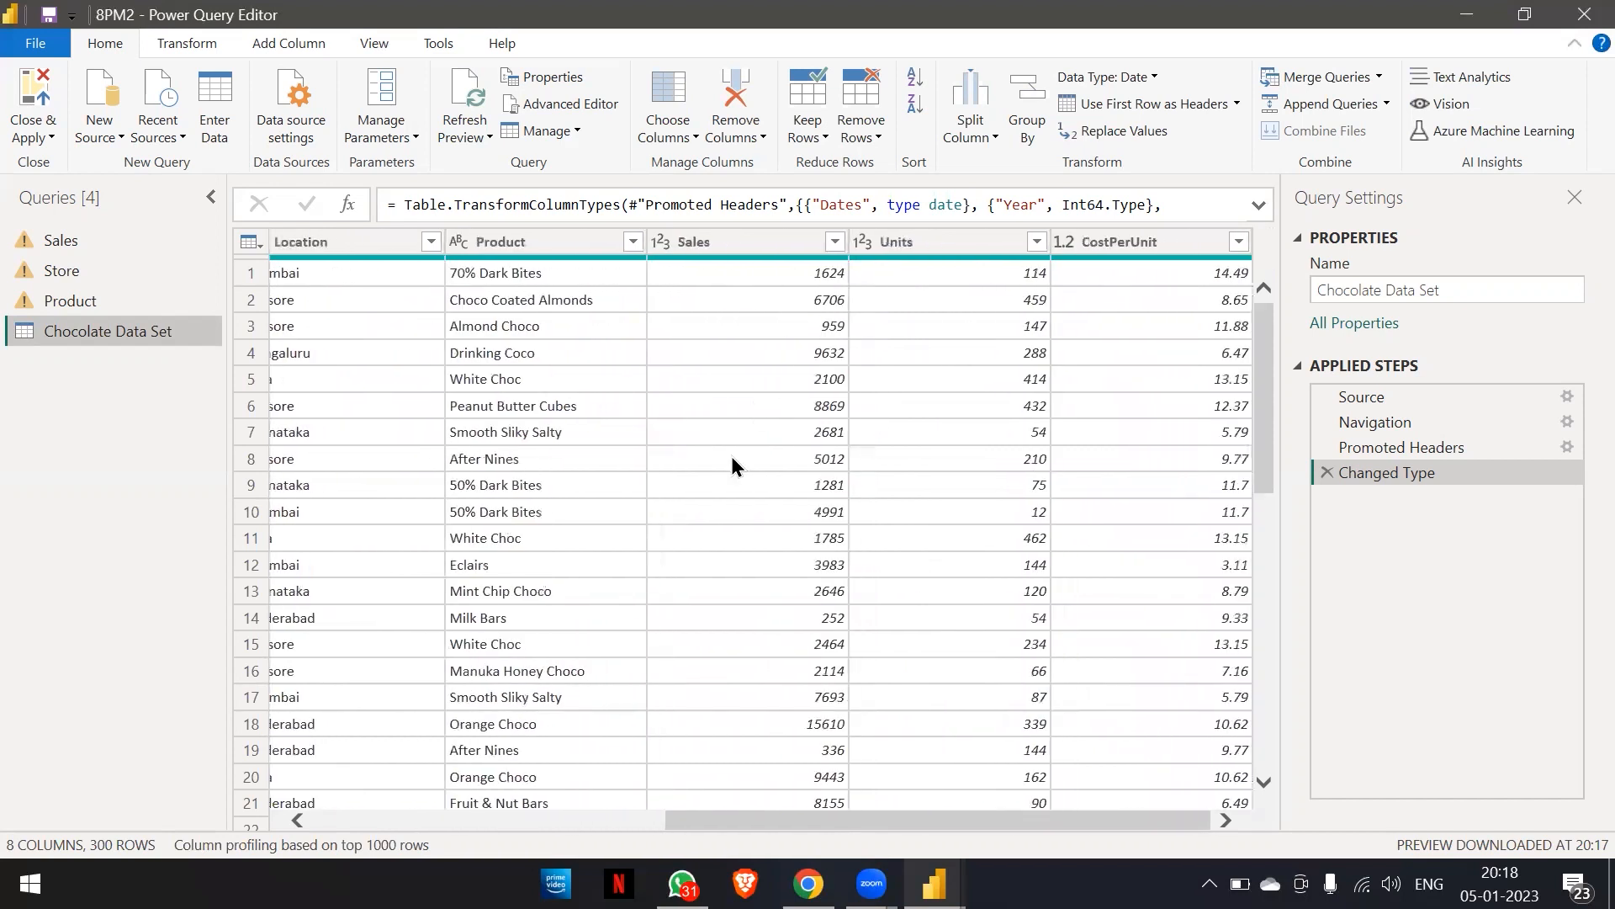
# Launch Notepad and maximize its window.
pyautogui.press('super+r')
pyautogui.write('np')
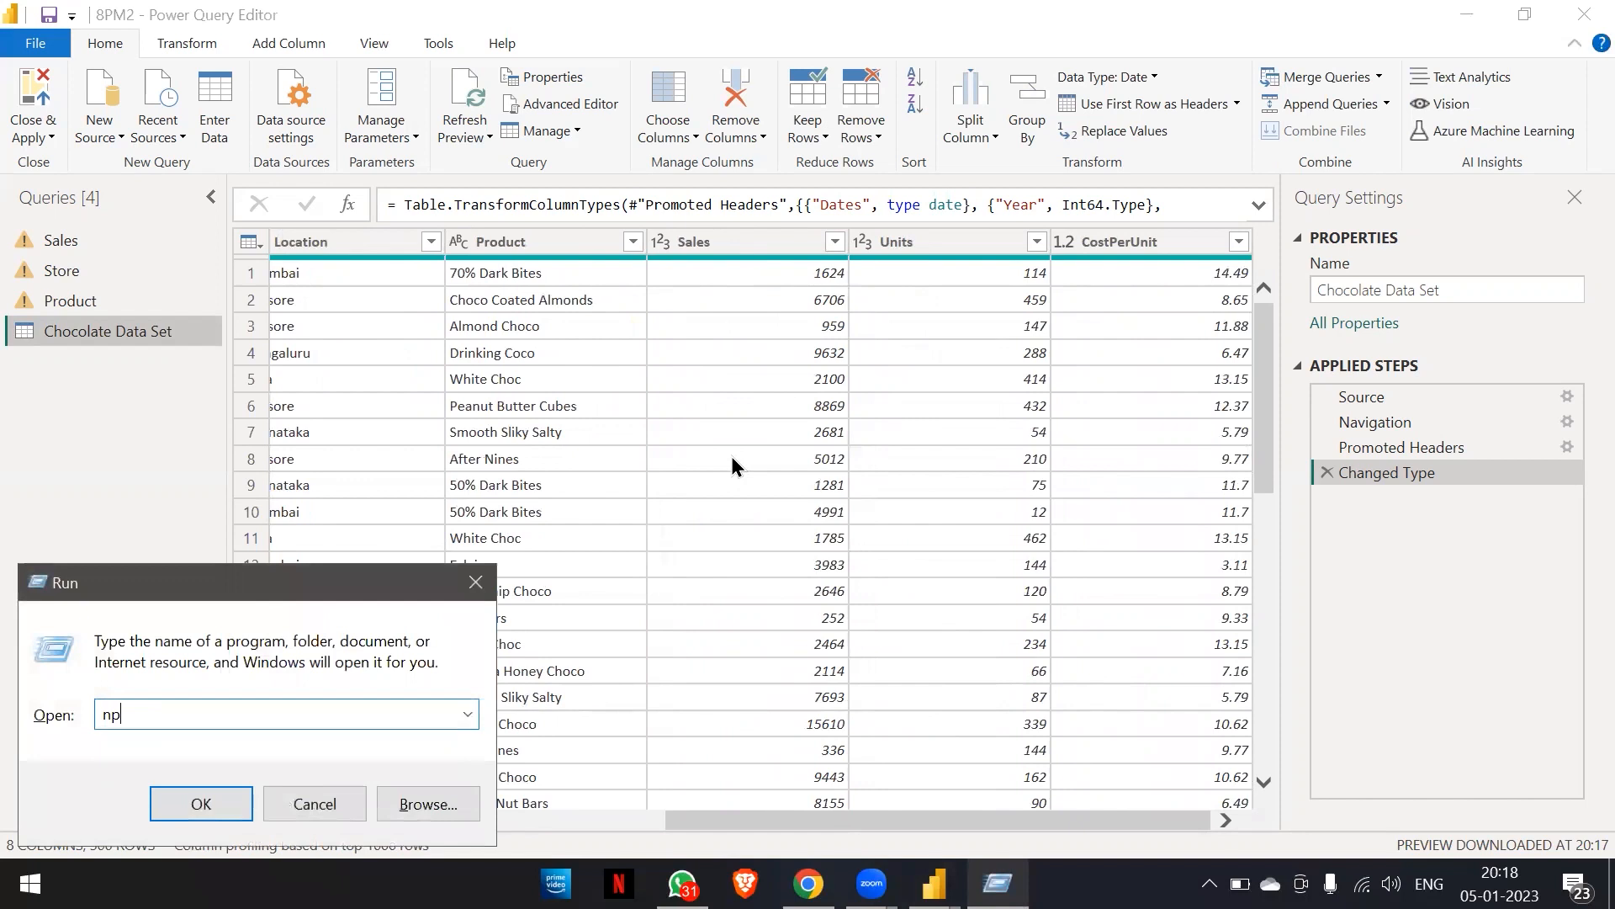
pyautogui.press('BackSpace')
pyautogui.write('otepad')
pyautogui.press('Return')
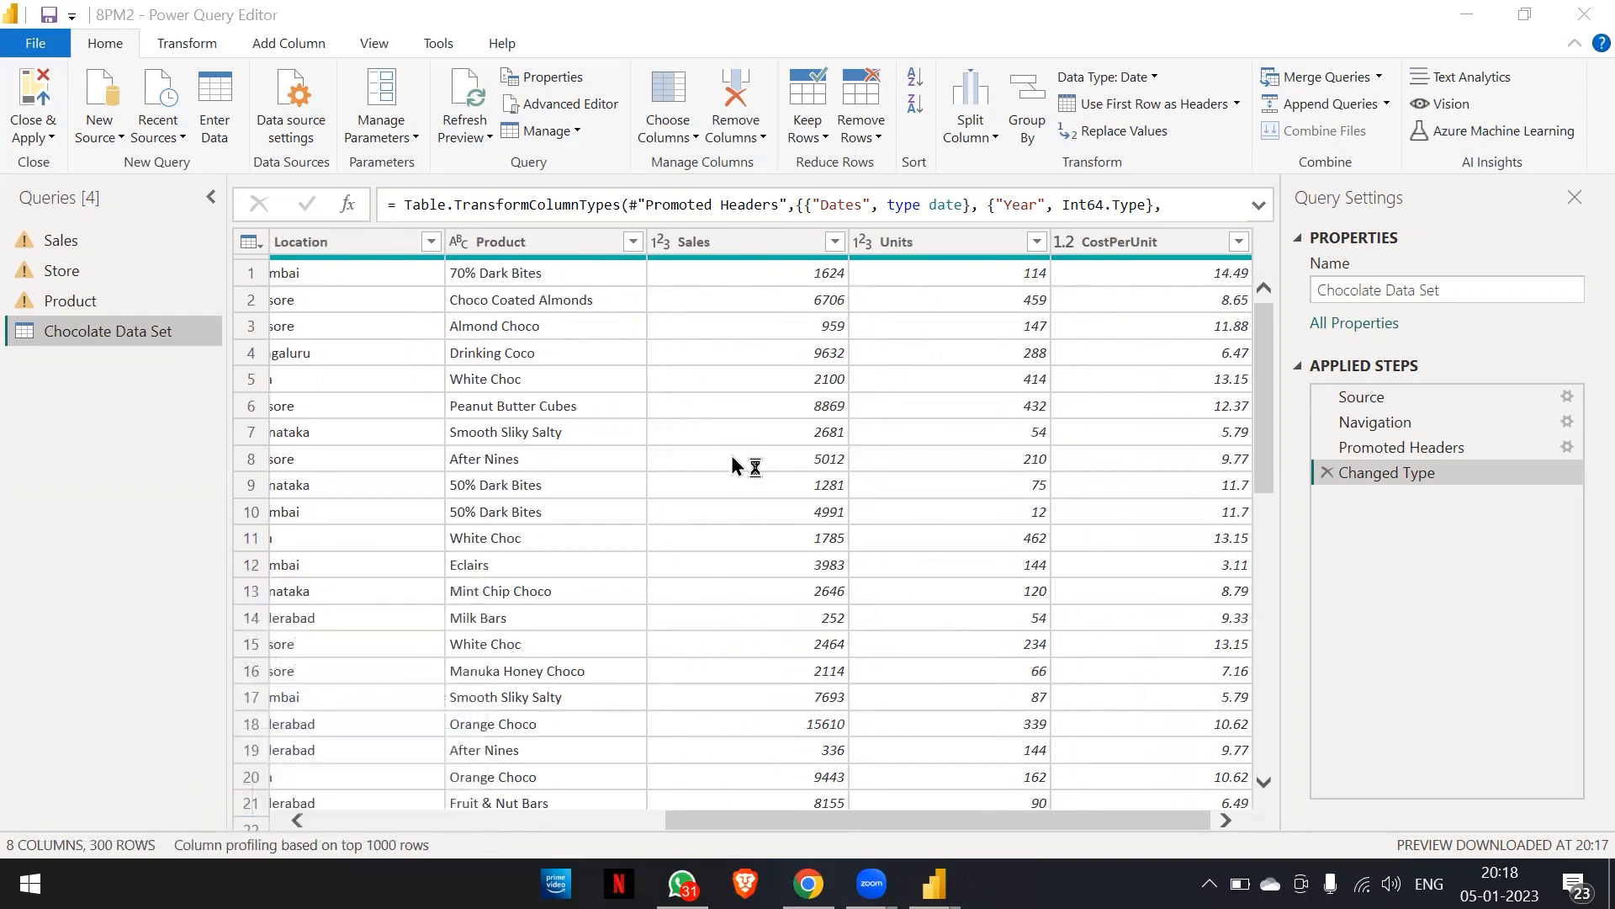
pyautogui.press('super+Up')
# Write the heading 'DAX' on the first line, indented by five tabs.
pyautogui.press('Tab')
pyautogui.press('Tab')
pyautogui.press('Tab')
pyautogui.press('Tab')
pyautogui.press('Tab')
pyautogui.write('DAX')
pyautogui.press('Return')
# Add the line 'Dax stand for Data Analysis Expression' indented by four tabs, and start a third line indented by three tabs.
pyautogui.press('Tab')
pyautogui.press('Tab')
pyautogui.press('Tab')
pyautogui.press('Tab')
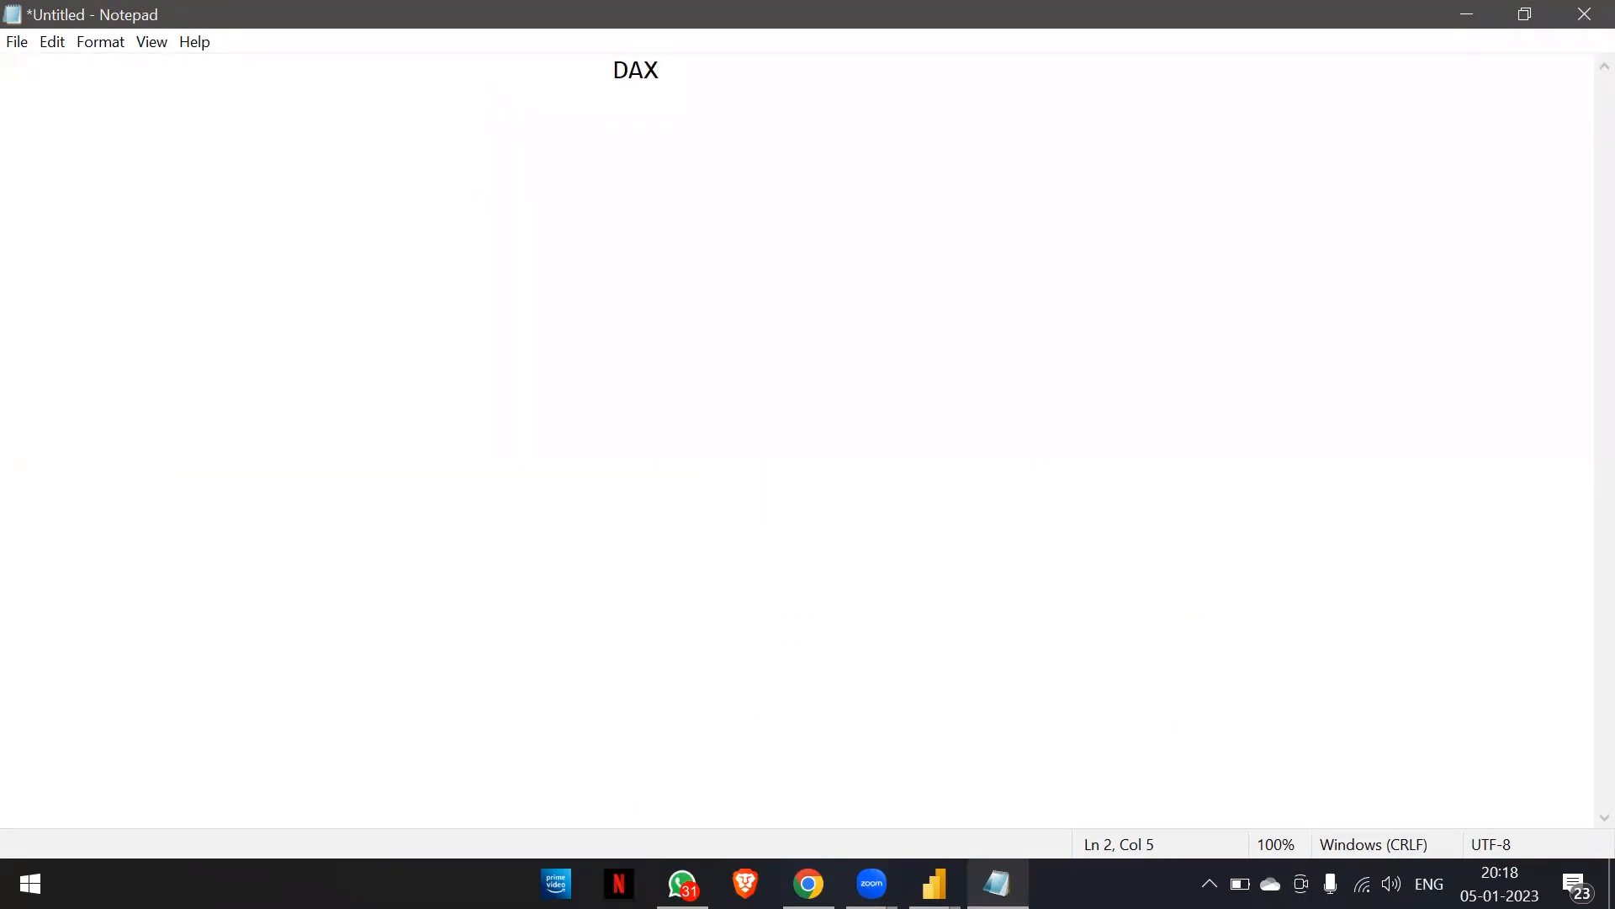
pyautogui.write('Dax stand for ')
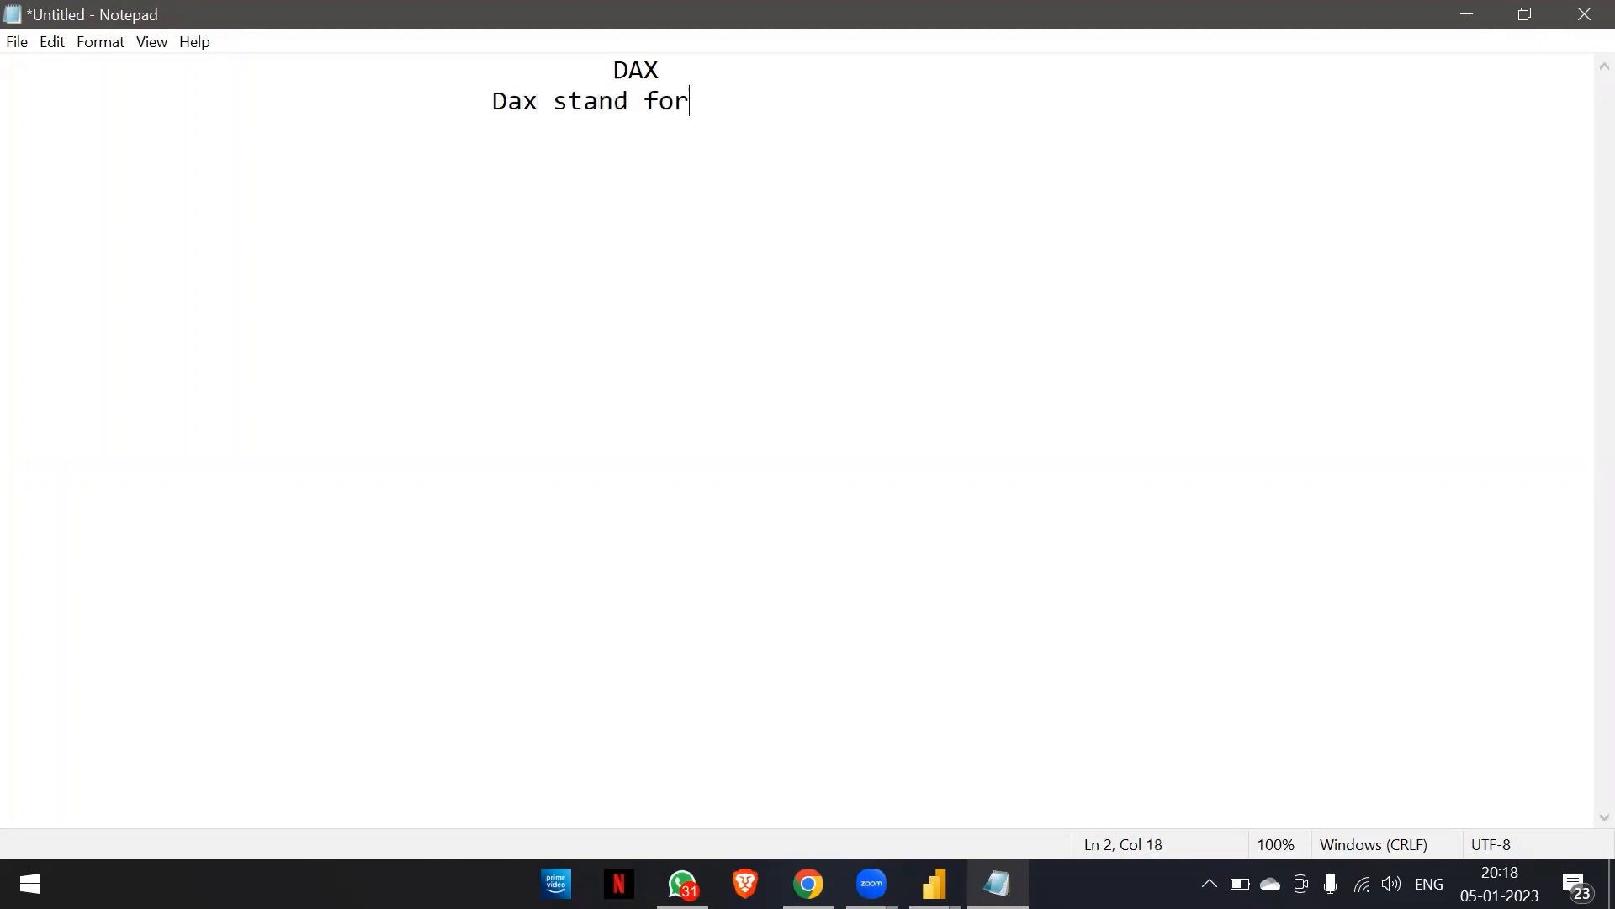
pyautogui.write('Data An')
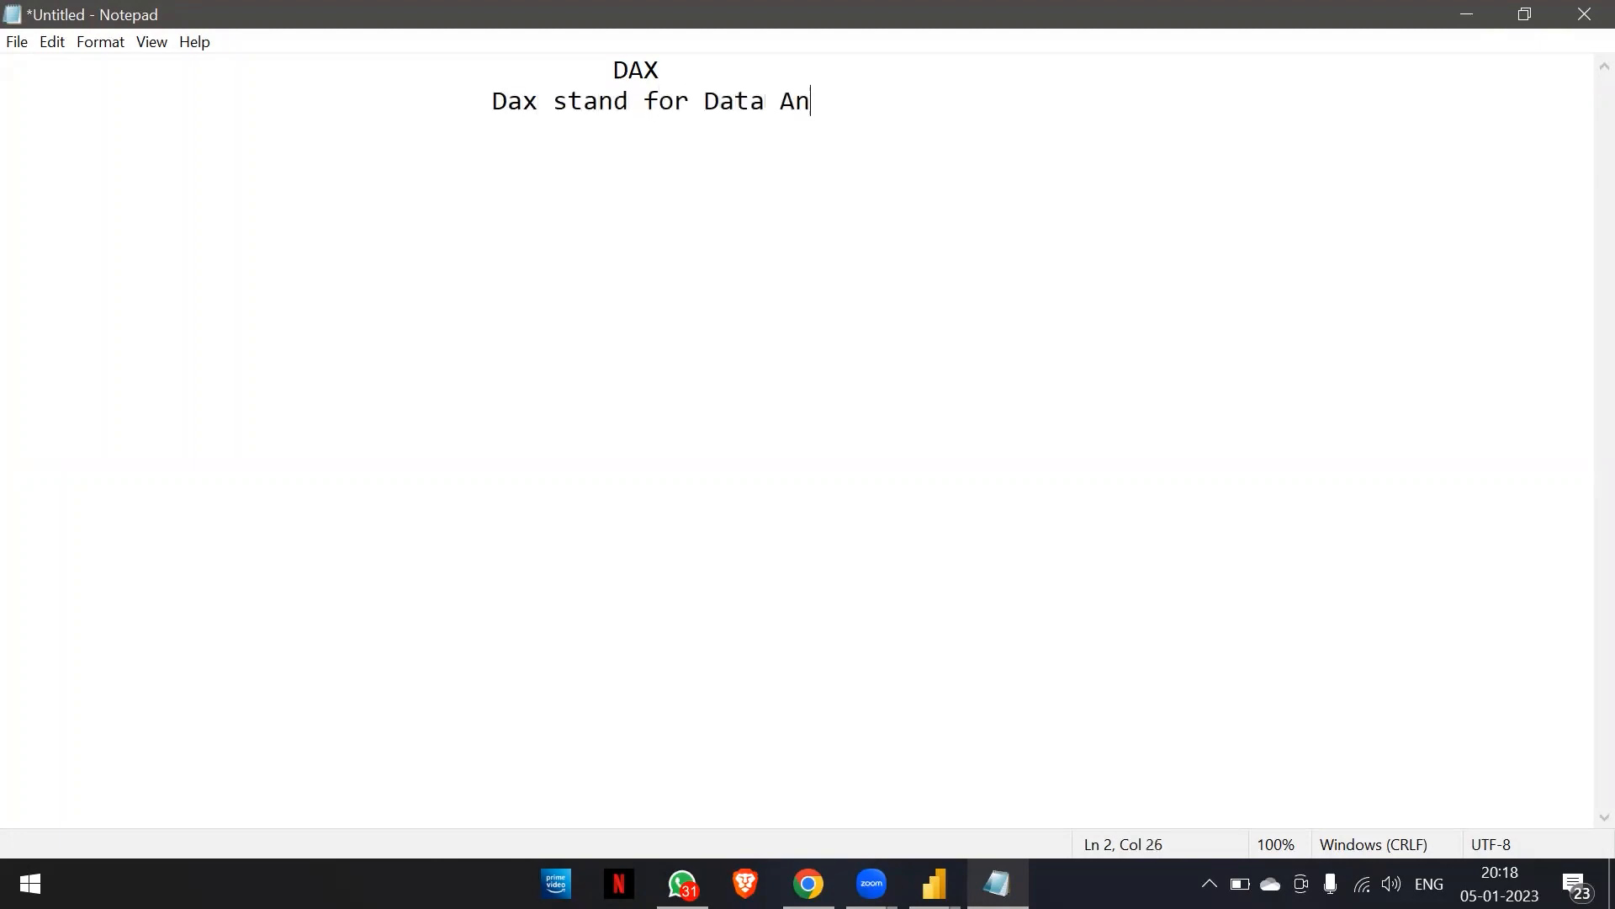
pyautogui.write('alysis E')
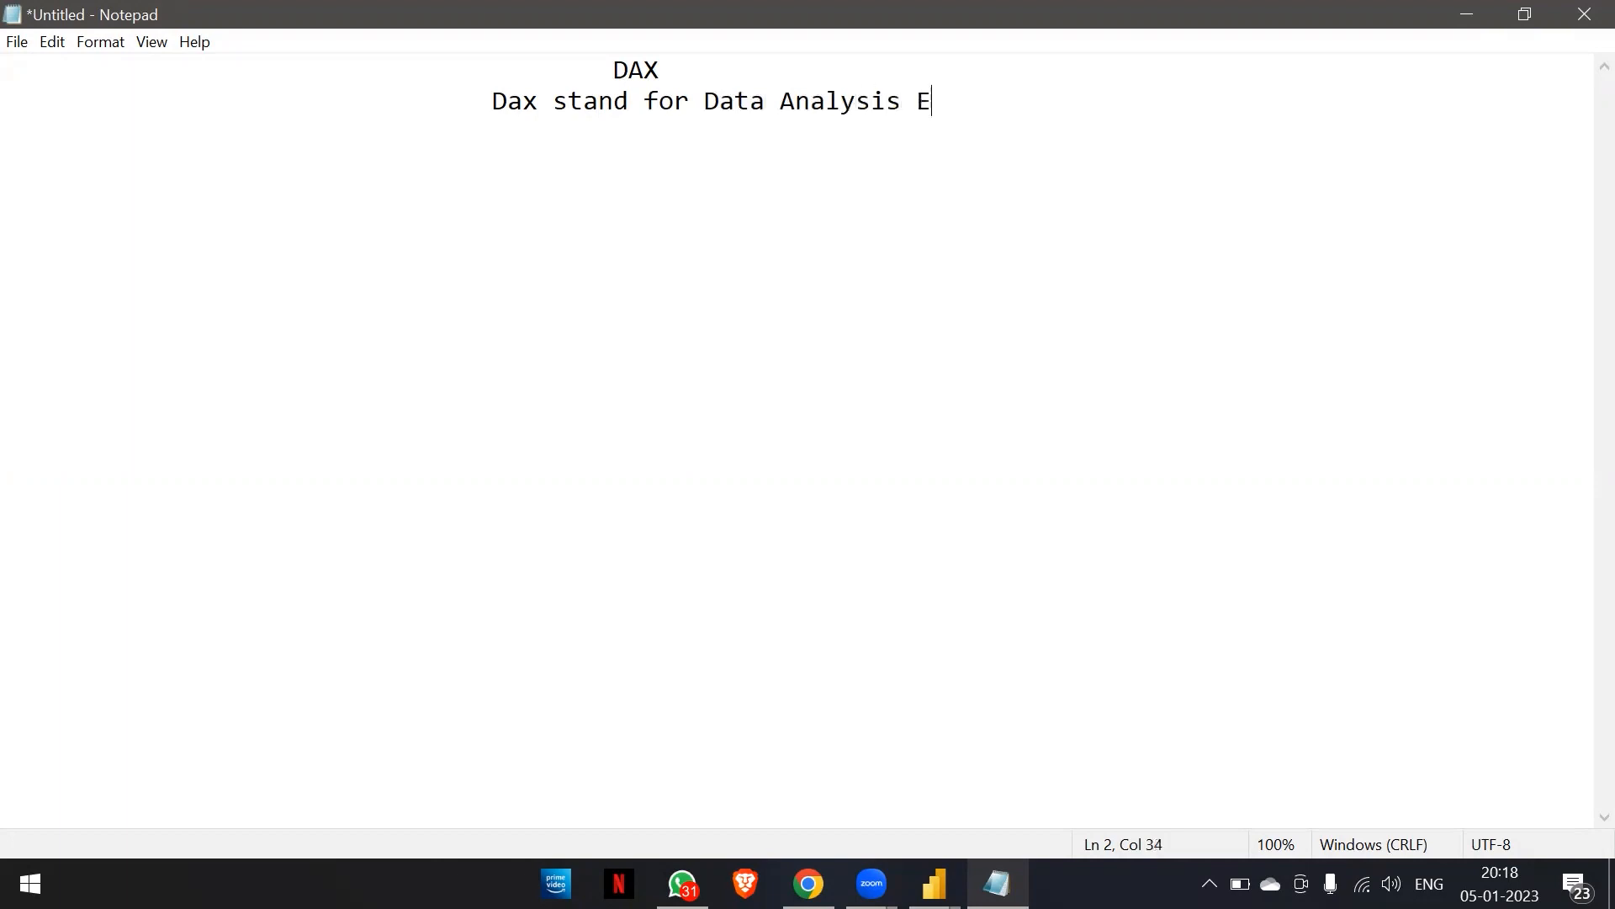
pyautogui.write('xpression')
pyautogui.press('Return')
pyautogui.press('Tab')
pyautogui.press('Tab')
pyautogui.press('Tab')
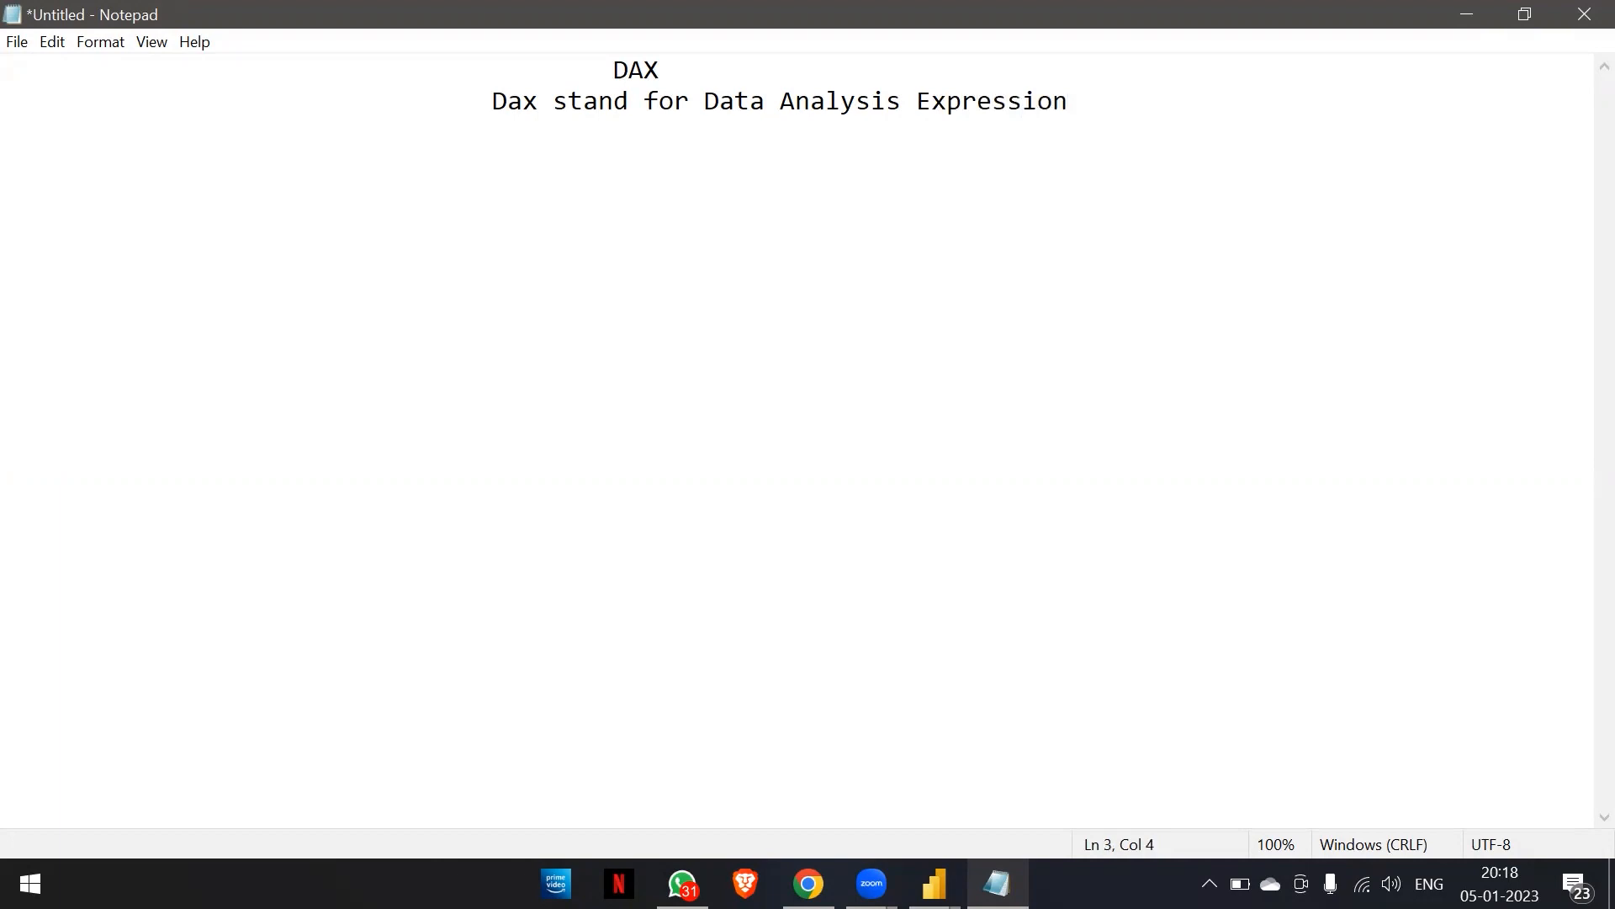
# Correct 'Dax' to 'DAX' at the start of the second line and return to the third line.
pyautogui.press('Up')
pyautogui.press('Right')
pyautogui.press('Right')
pyautogui.press('Right')
pyautogui.press('Right')
pyautogui.press('BackSpace')
pyautogui.press('BackSpace')
pyautogui.write('AX')
pyautogui.press('Down')
# Switch to Power Query Editor to look at the Sales and Units columns, and return to Notepad.
pyautogui.hotkey('alt', 'Tab')
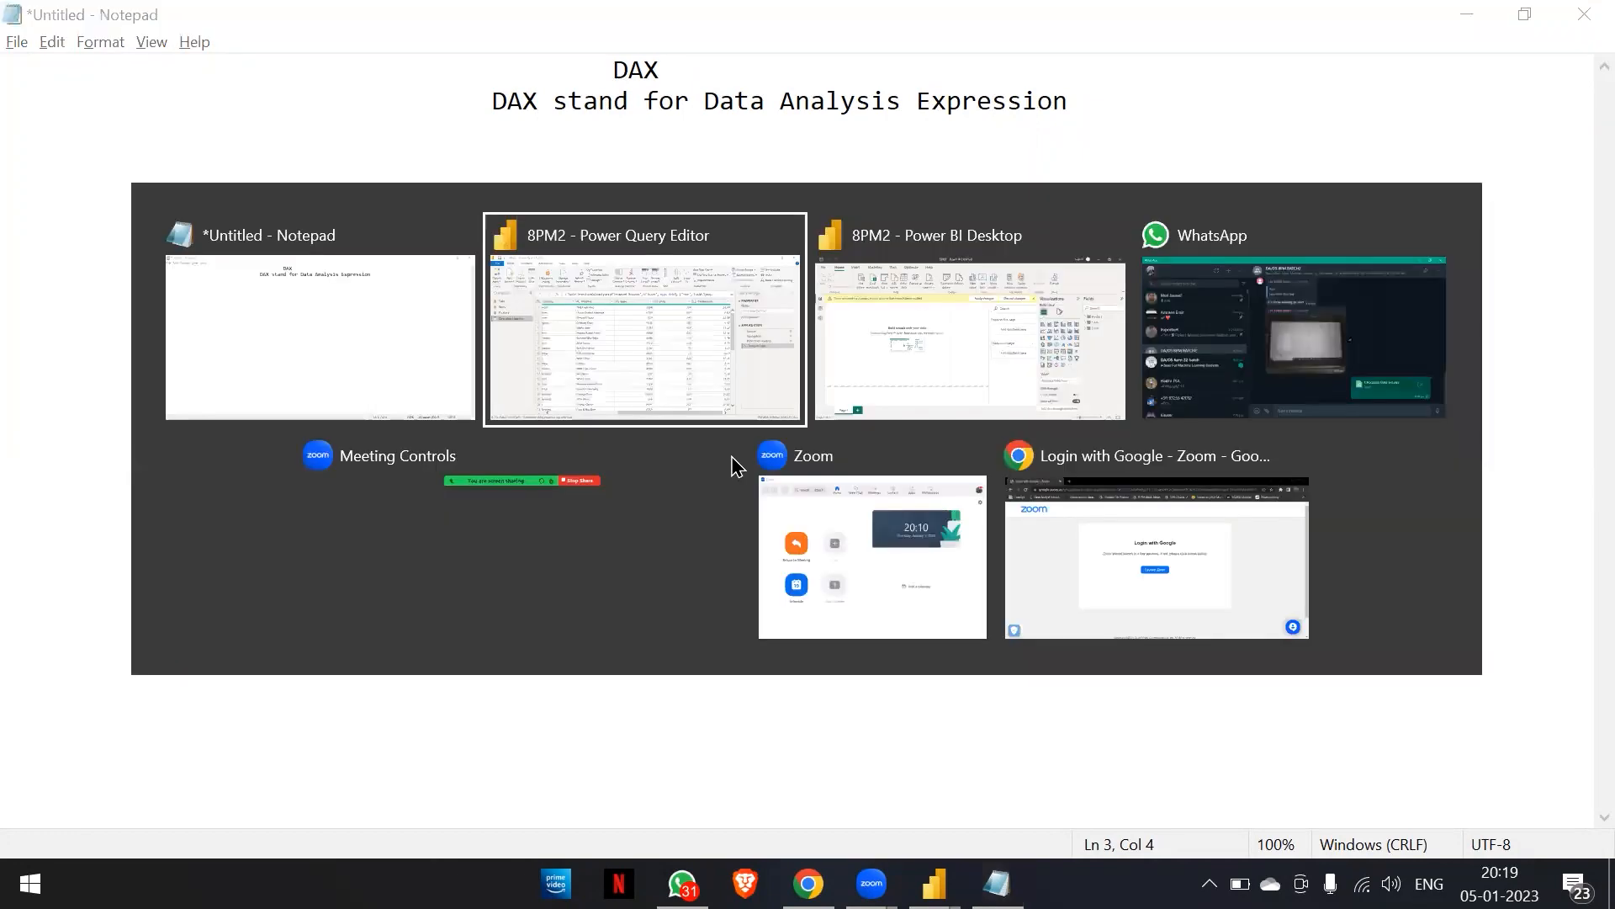
pyautogui.click(951, 456)
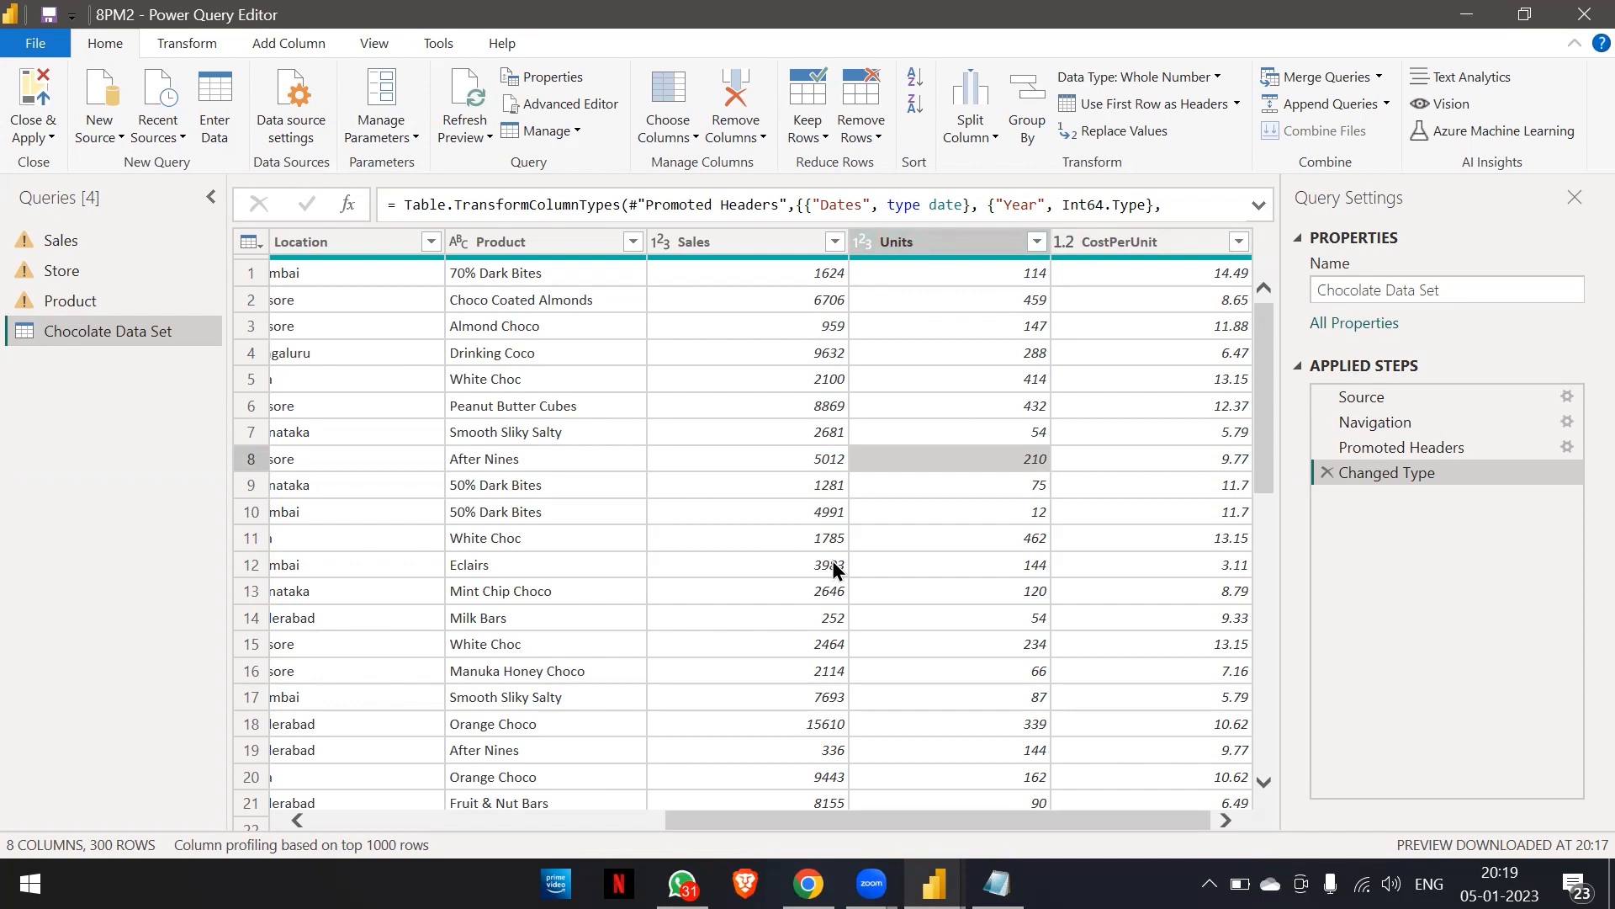
pyautogui.hotkey('alt', 'Tab')
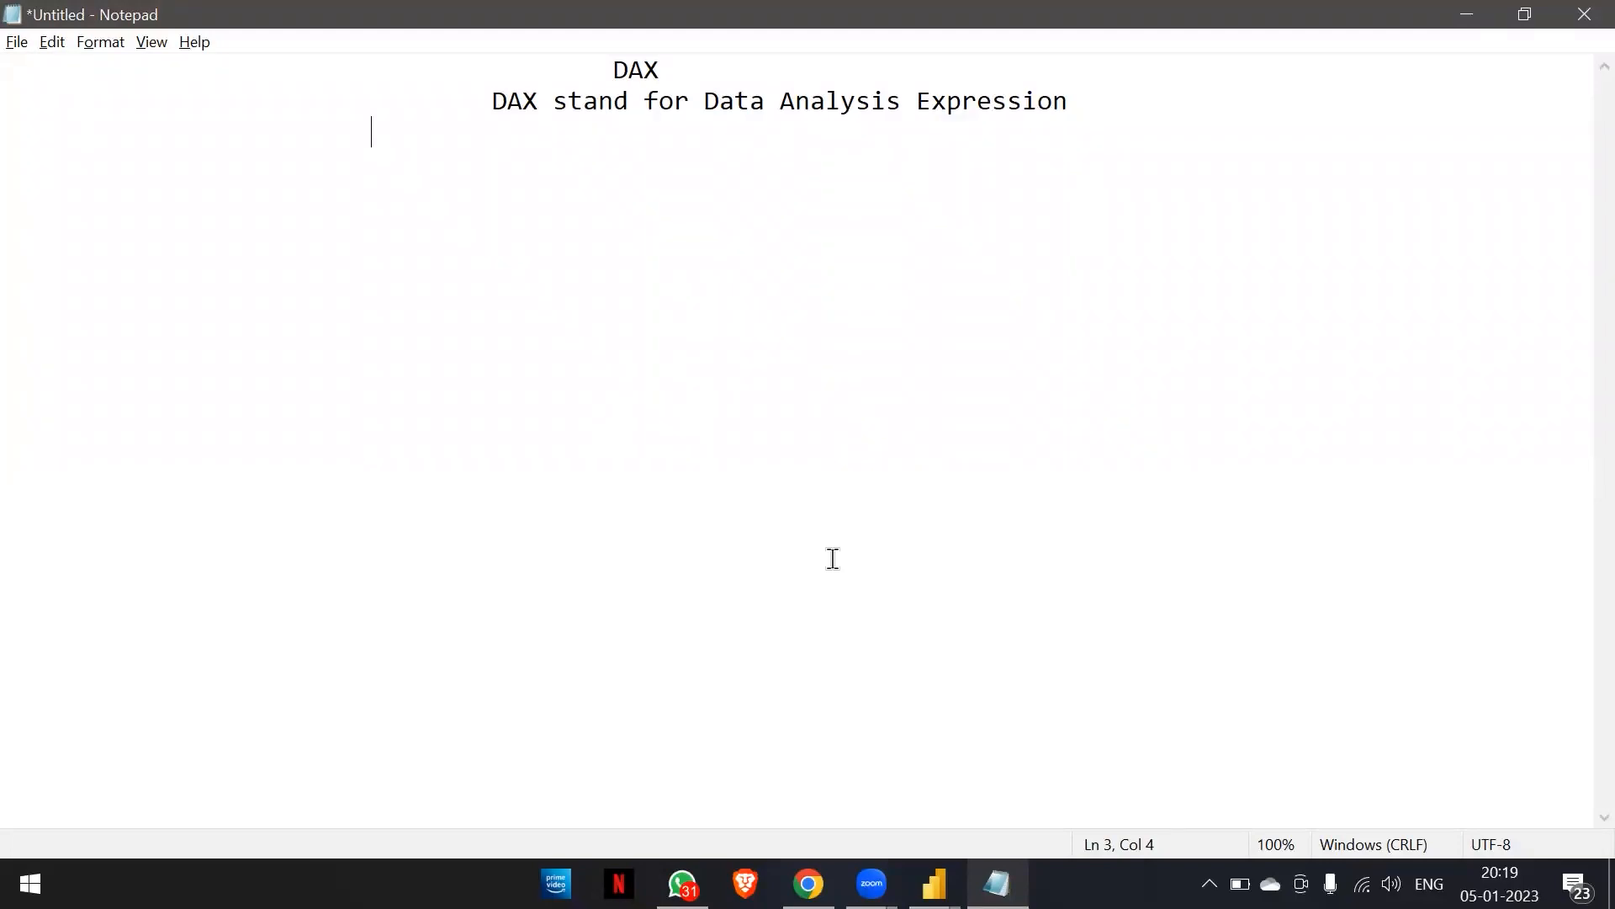
# Write 'Data analysis expression help to calculate the column with function and formulas.' on the third line and start a new line.
pyautogui.write('Data analysis expression help to ca')
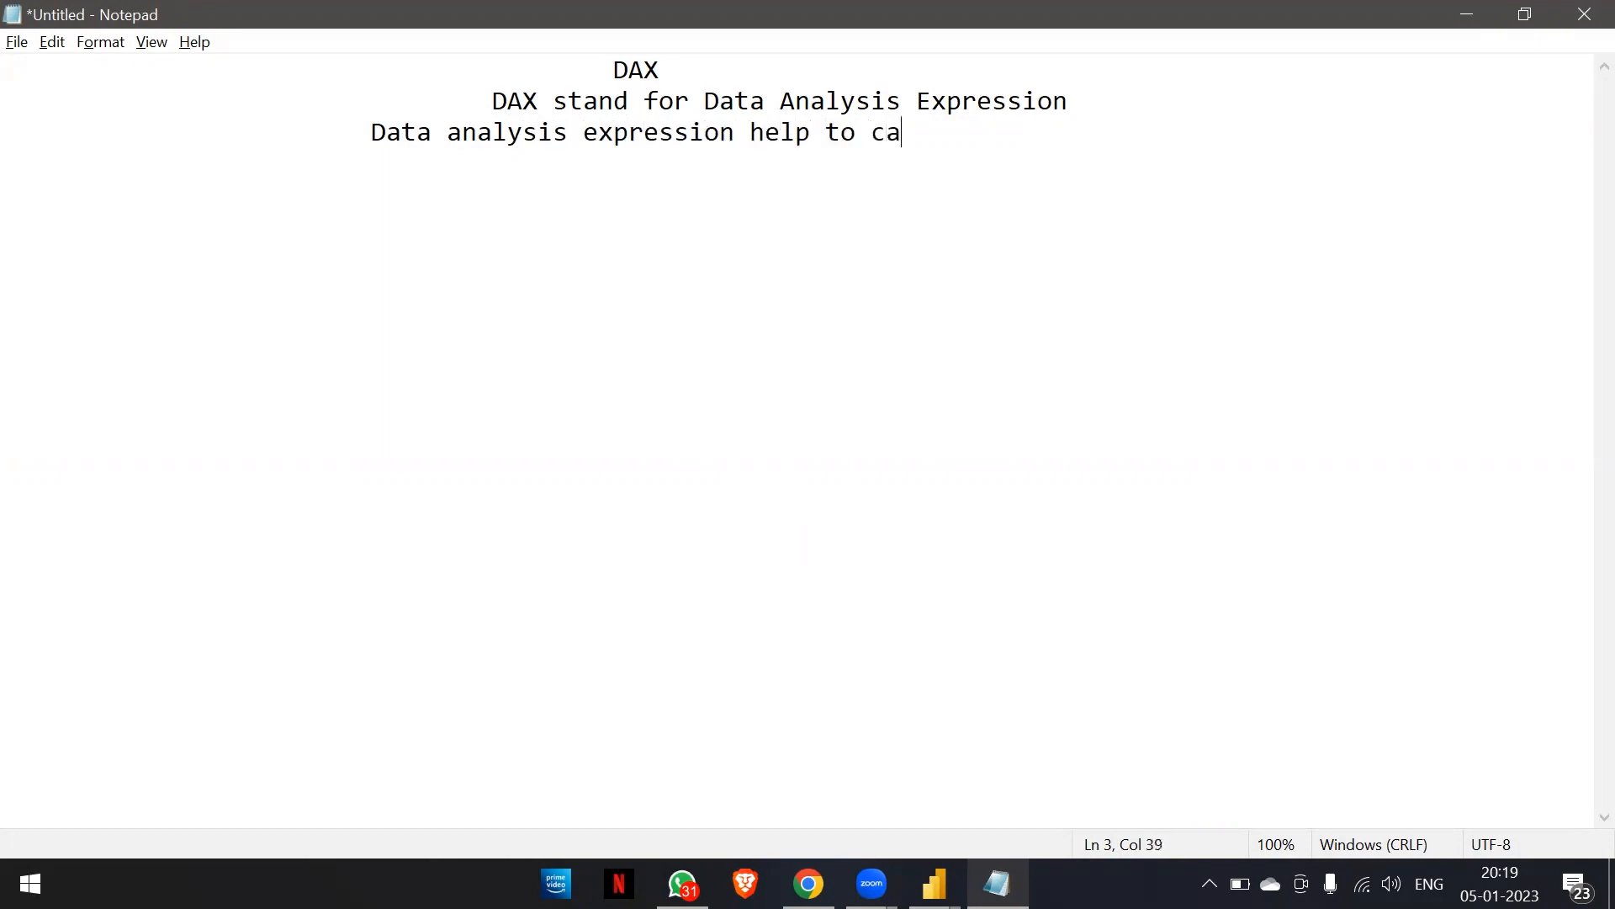
pyautogui.write('lc')
pyautogui.write('utl')
pyautogui.write('late the colum')
pyautogui.write('n ')
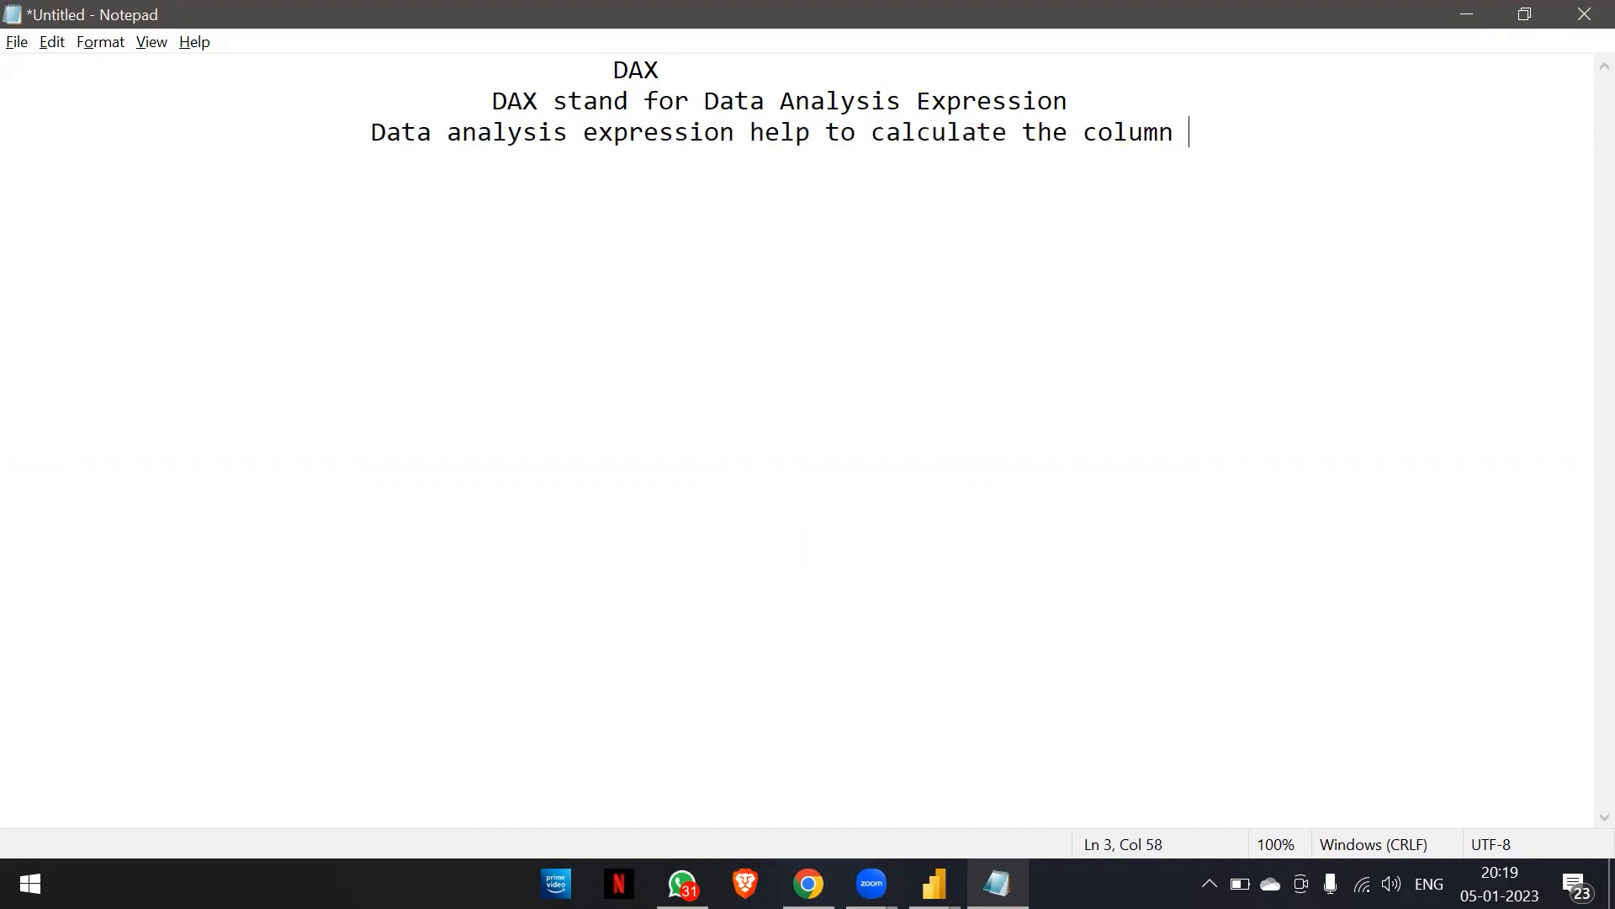
pyautogui.write('with functi')
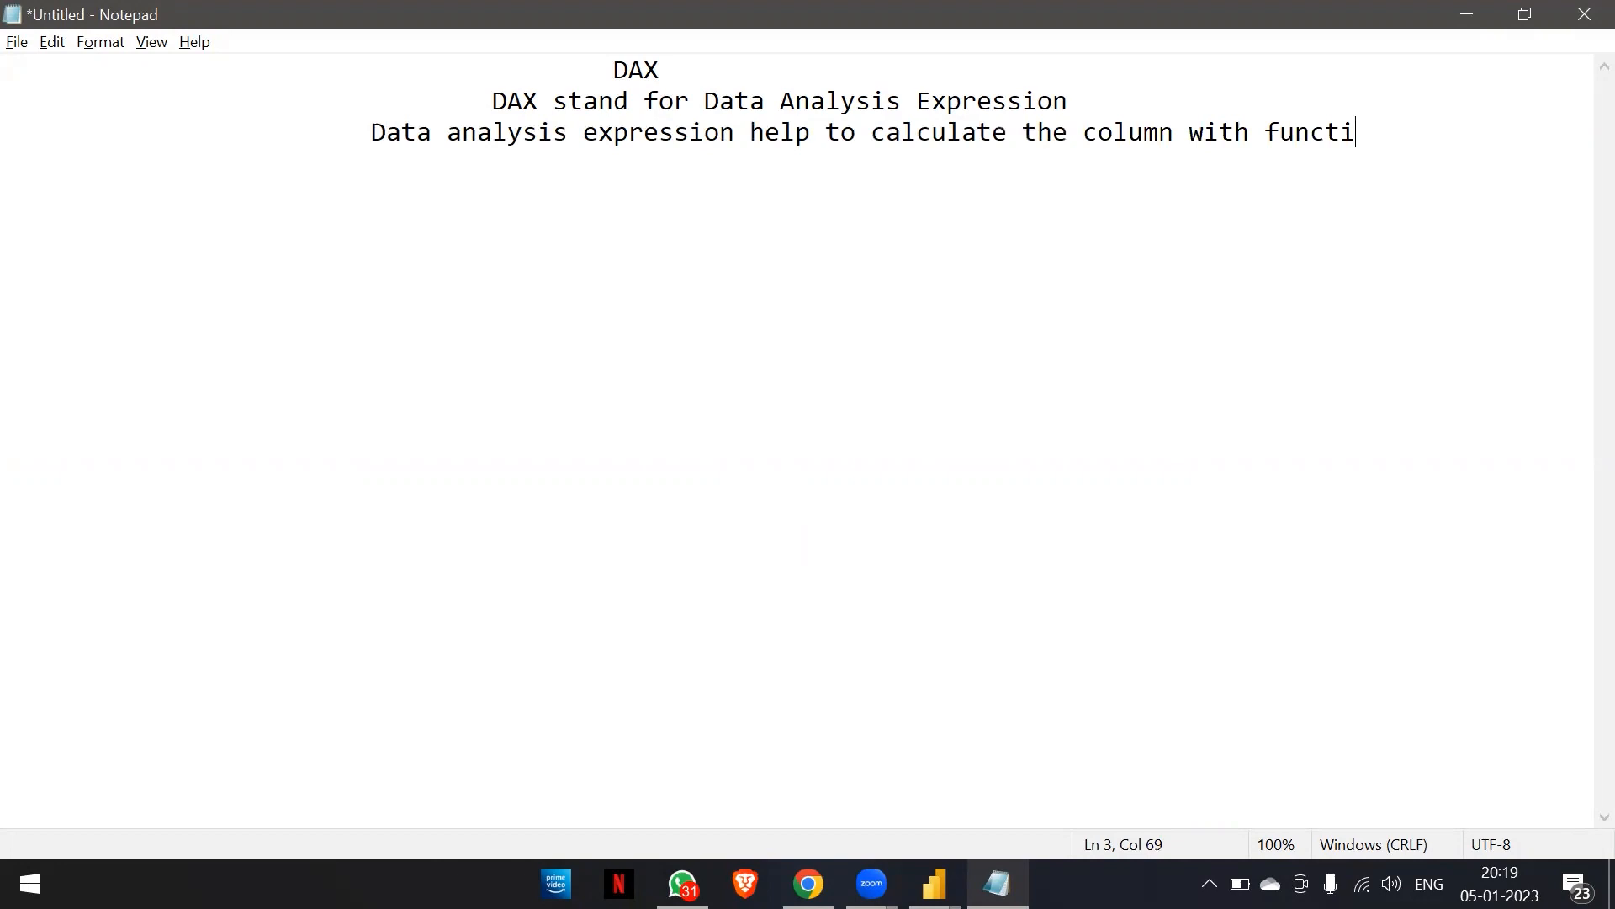
pyautogui.write('on and form')
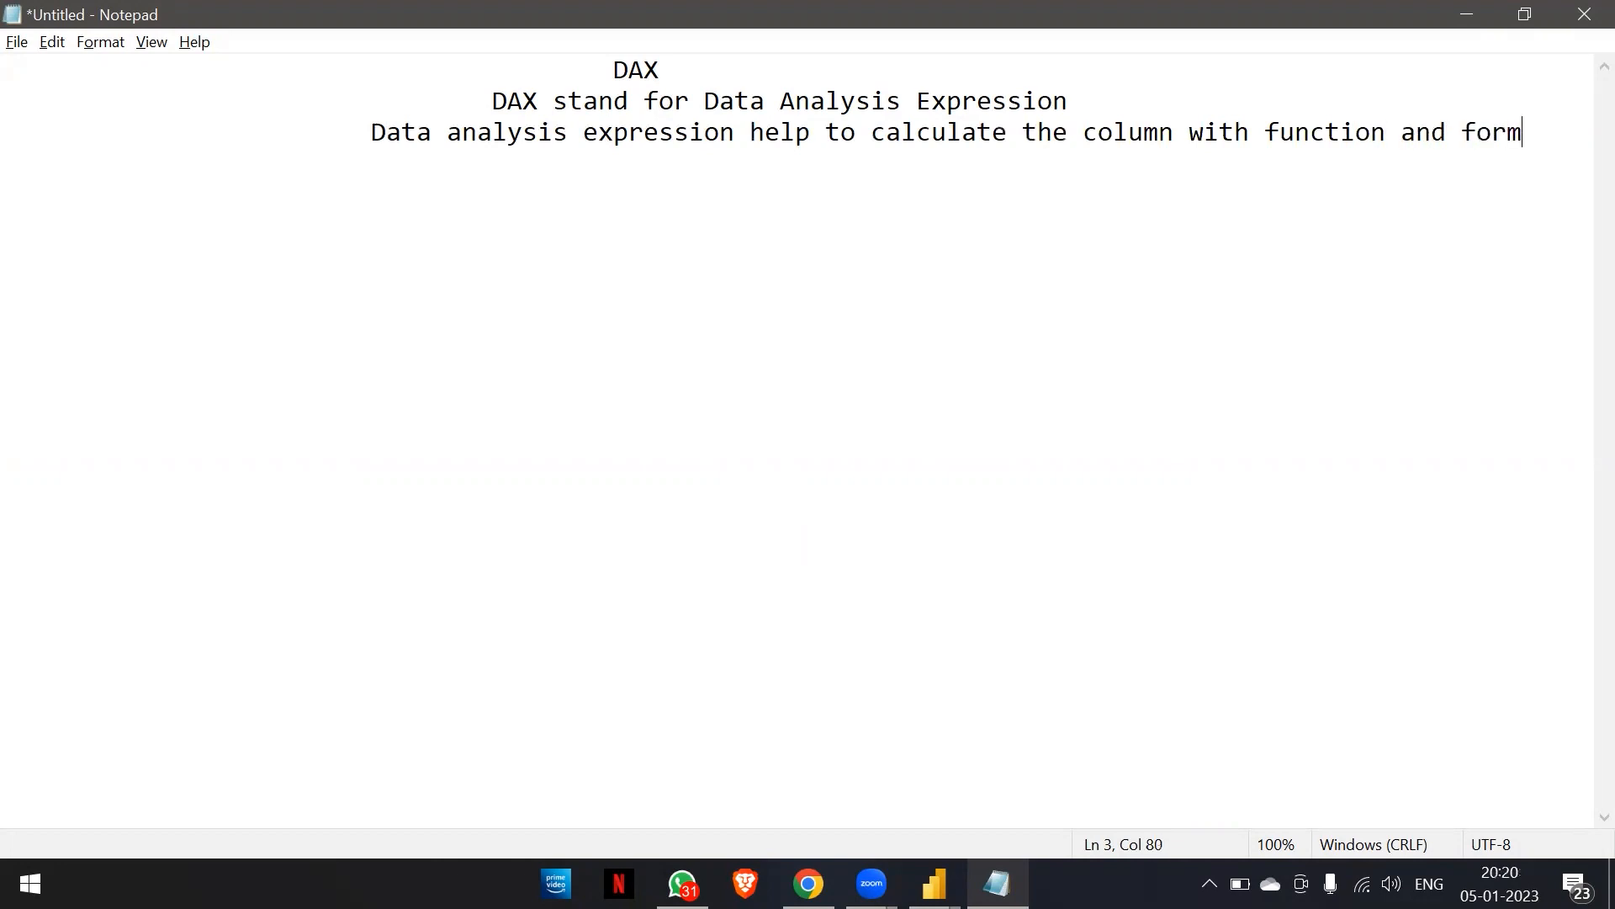
pyautogui.write('ulas.')
pyautogui.press('Return')
# Remove one tab of indentation from the third line and indent the empty line below it by four tabs.
pyautogui.press('Up')
pyautogui.press('Up')
pyautogui.press('Right')
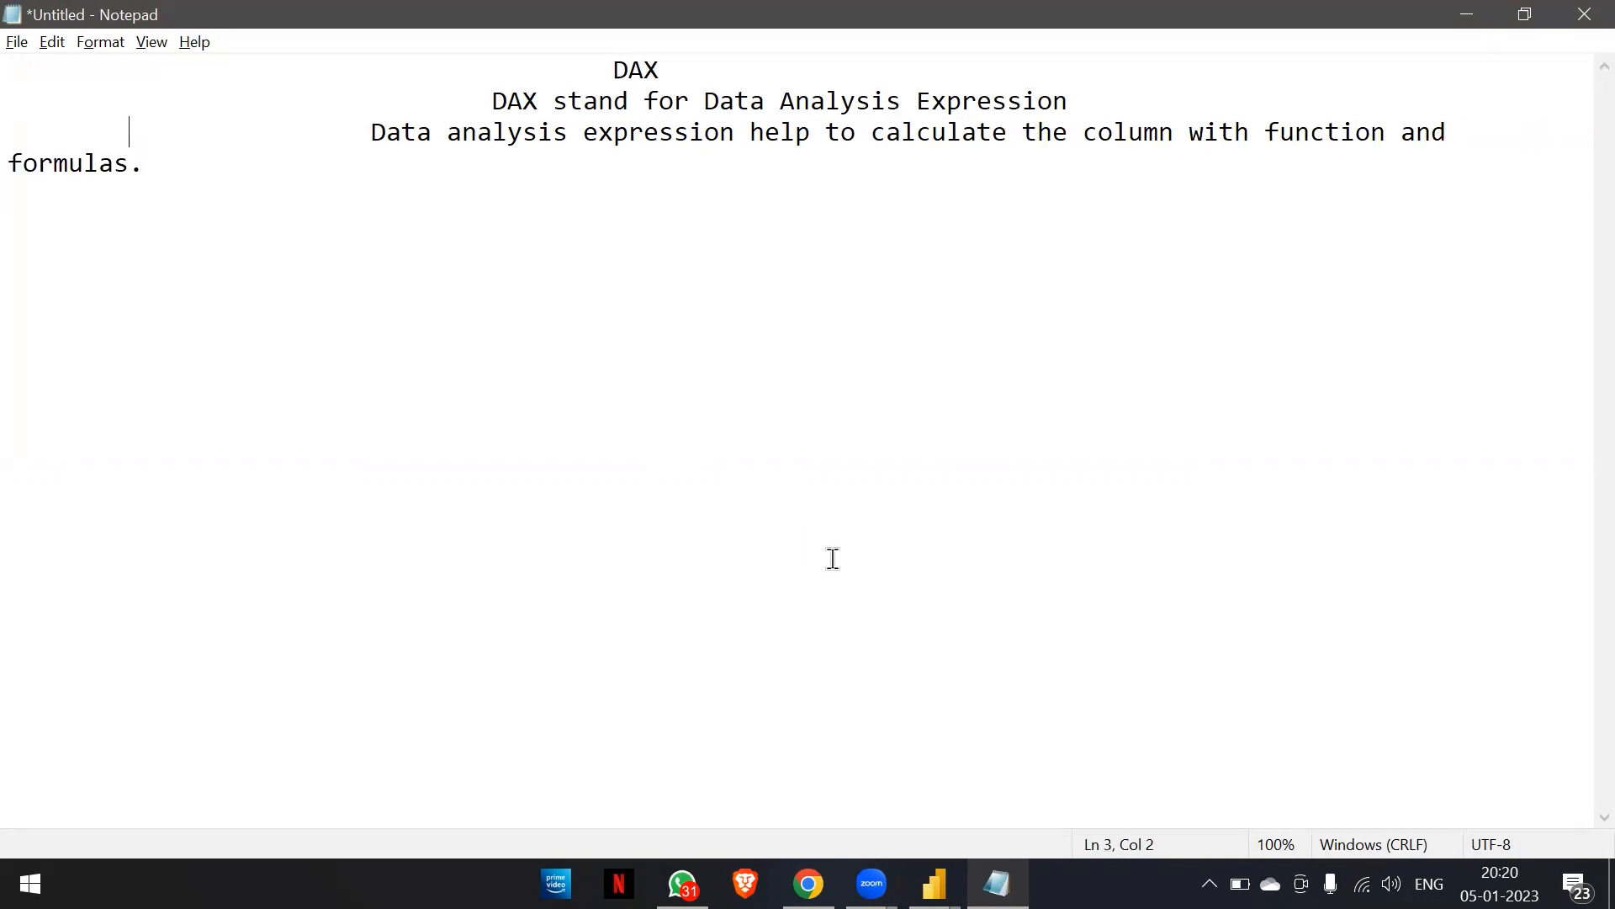
pyautogui.press('BackSpace')
pyautogui.press('Right')
pyautogui.press('Right')
pyautogui.press('Right')
pyautogui.press('Down')
pyautogui.press('Tab')
pyautogui.press('Tab')
pyautogui.press('Tab')
pyautogui.press('Tab')
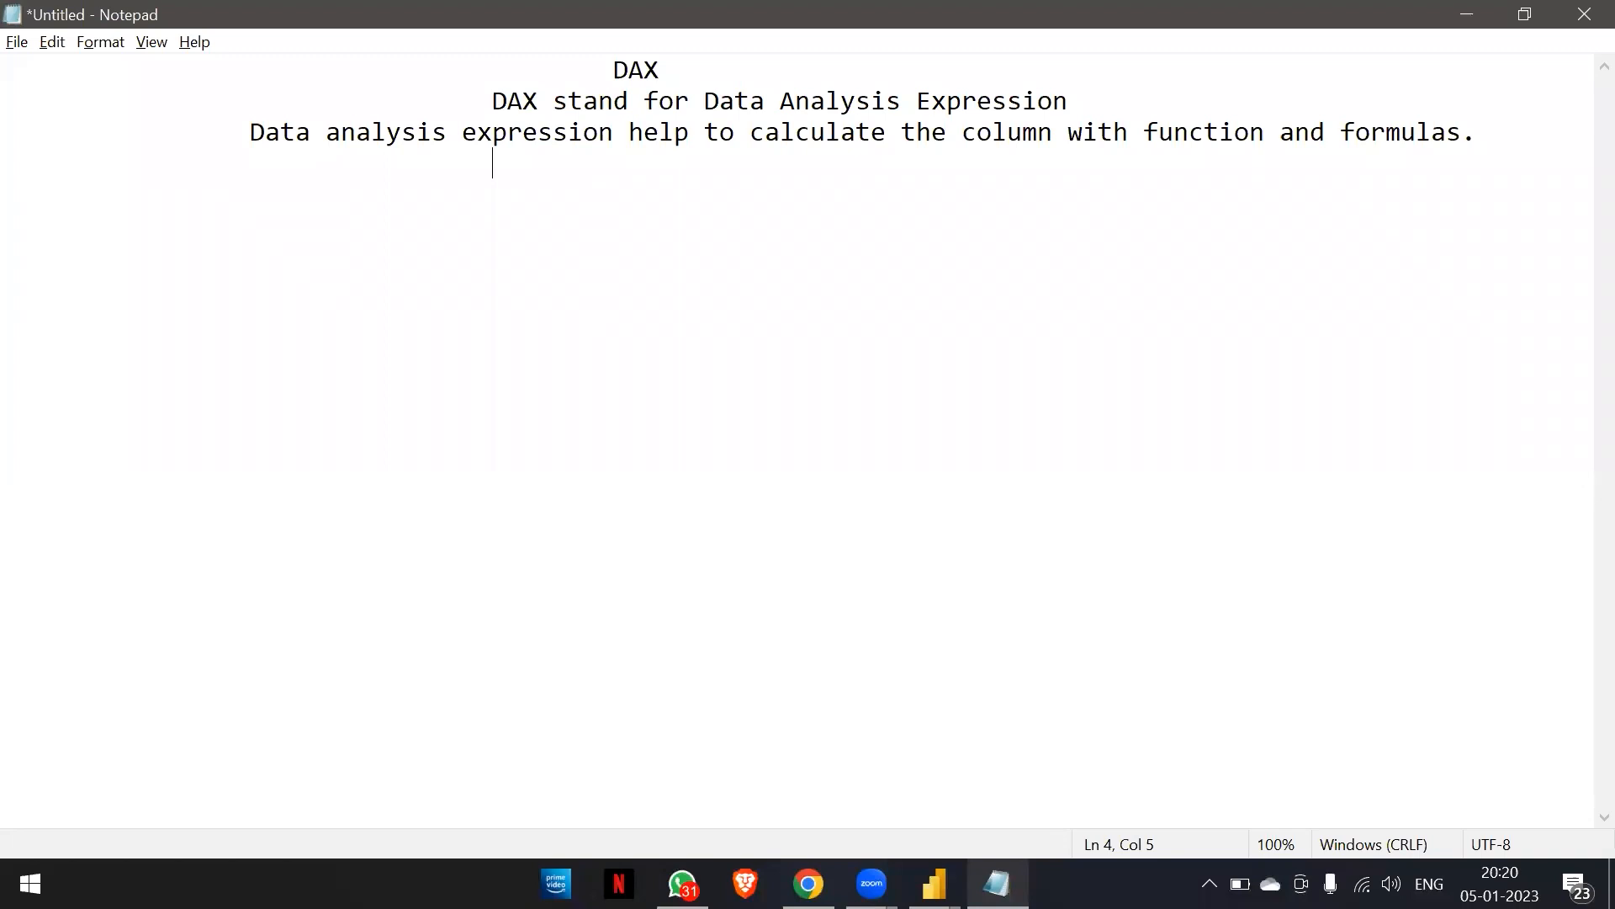
# Change 'column' to 'columns' in the third line of the note, and switch back to Power Query Editor.
pyautogui.press('Up')
pyautogui.press('Left')
pyautogui.press('Left')
pyautogui.press('Left')
pyautogui.press('Right')
pyautogui.press('Right')
pyautogui.press('Right')
pyautogui.press('Right')
pyautogui.press('Right')
pyautogui.press('Right')
pyautogui.press('Right')
pyautogui.press('Right')
pyautogui.press('Right')
pyautogui.press('Right')
pyautogui.press('Right')
pyautogui.press('Right')
pyautogui.press('Right')
pyautogui.press('Right')
pyautogui.press('Right')
pyautogui.press('Right')
pyautogui.press('Right')
pyautogui.press('Right')
pyautogui.press('Right')
pyautogui.press('Right')
pyautogui.press('Right')
pyautogui.press('Right')
pyautogui.press('Right')
pyautogui.press('Right')
pyautogui.press('Right')
pyautogui.press('Right')
pyautogui.press('Right')
pyautogui.press('Right')
pyautogui.press('Right')
pyautogui.press('Right')
pyautogui.press('Right')
pyautogui.press('Right')
pyautogui.press('Left')
pyautogui.press('Left')
pyautogui.press('Left')
pyautogui.press('Left')
pyautogui.press('Left')
pyautogui.press('Left')
pyautogui.press('Left')
pyautogui.press('Left')
pyautogui.write('s')
pyautogui.press('Right')
pyautogui.press('Right')
pyautogui.press('Right')
pyautogui.press('Right')
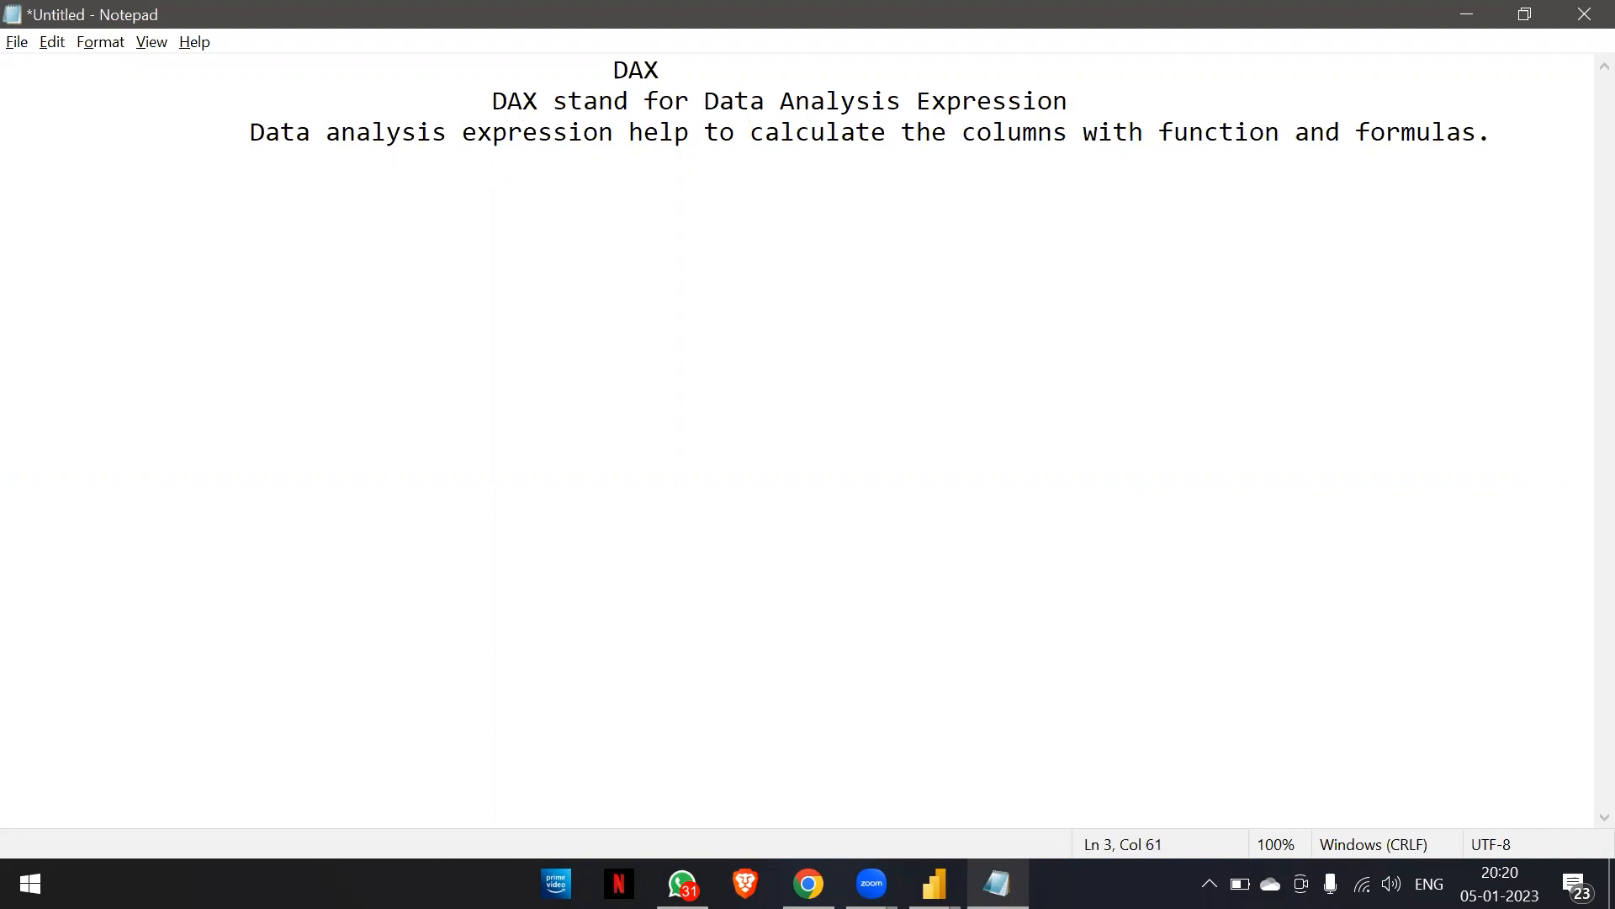
pyautogui.hotkey('alt', 'Tab')
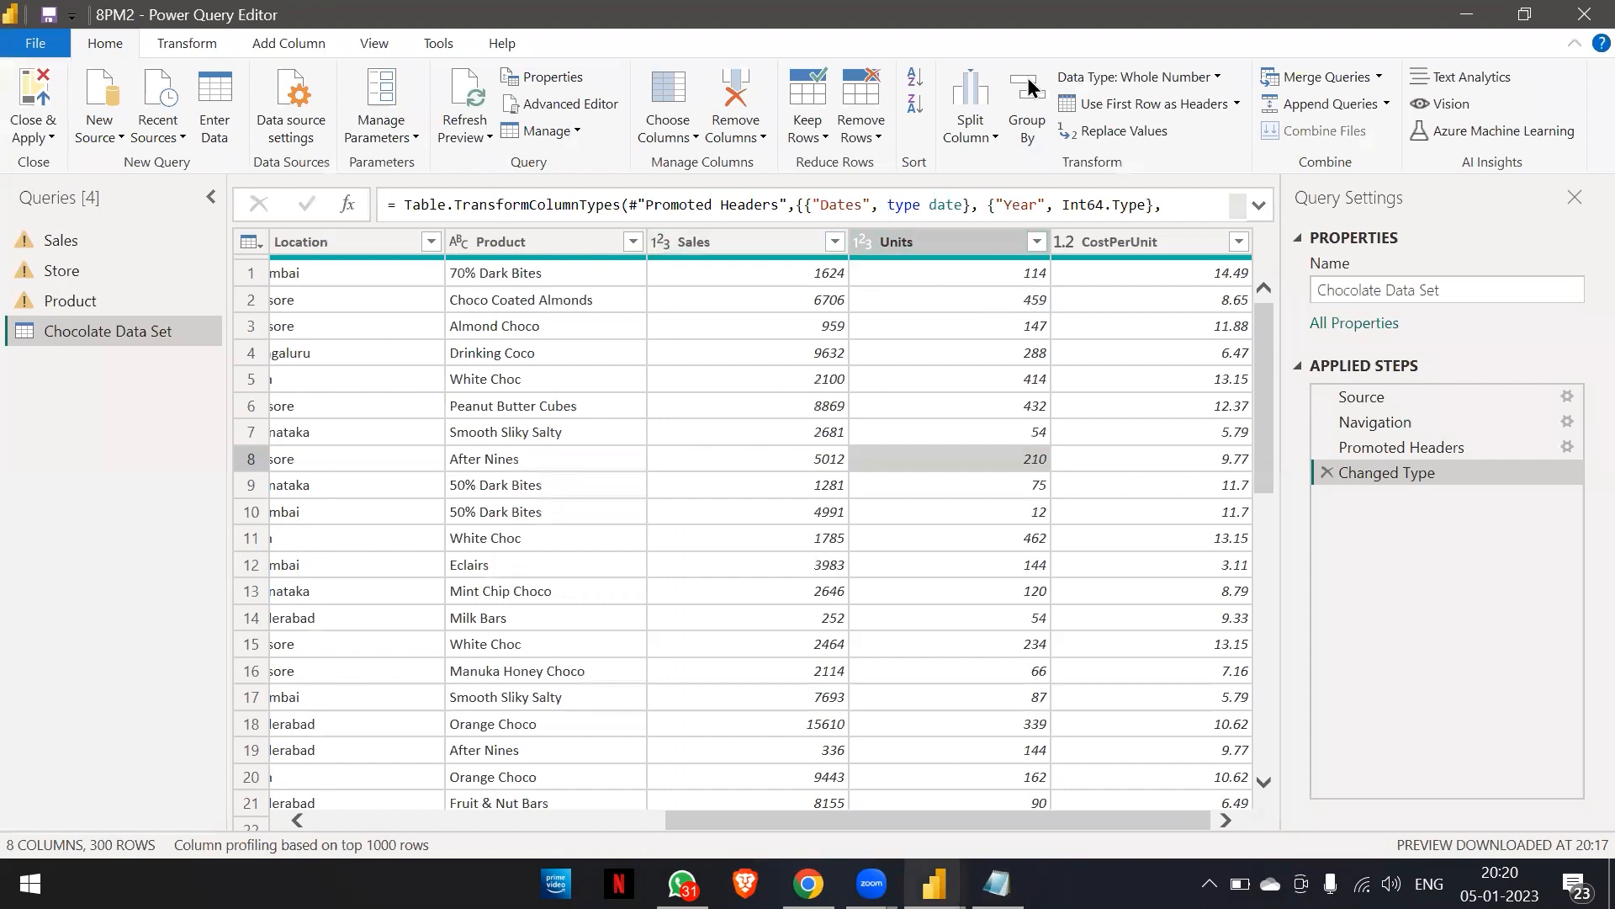
pyautogui.click(917, 240)
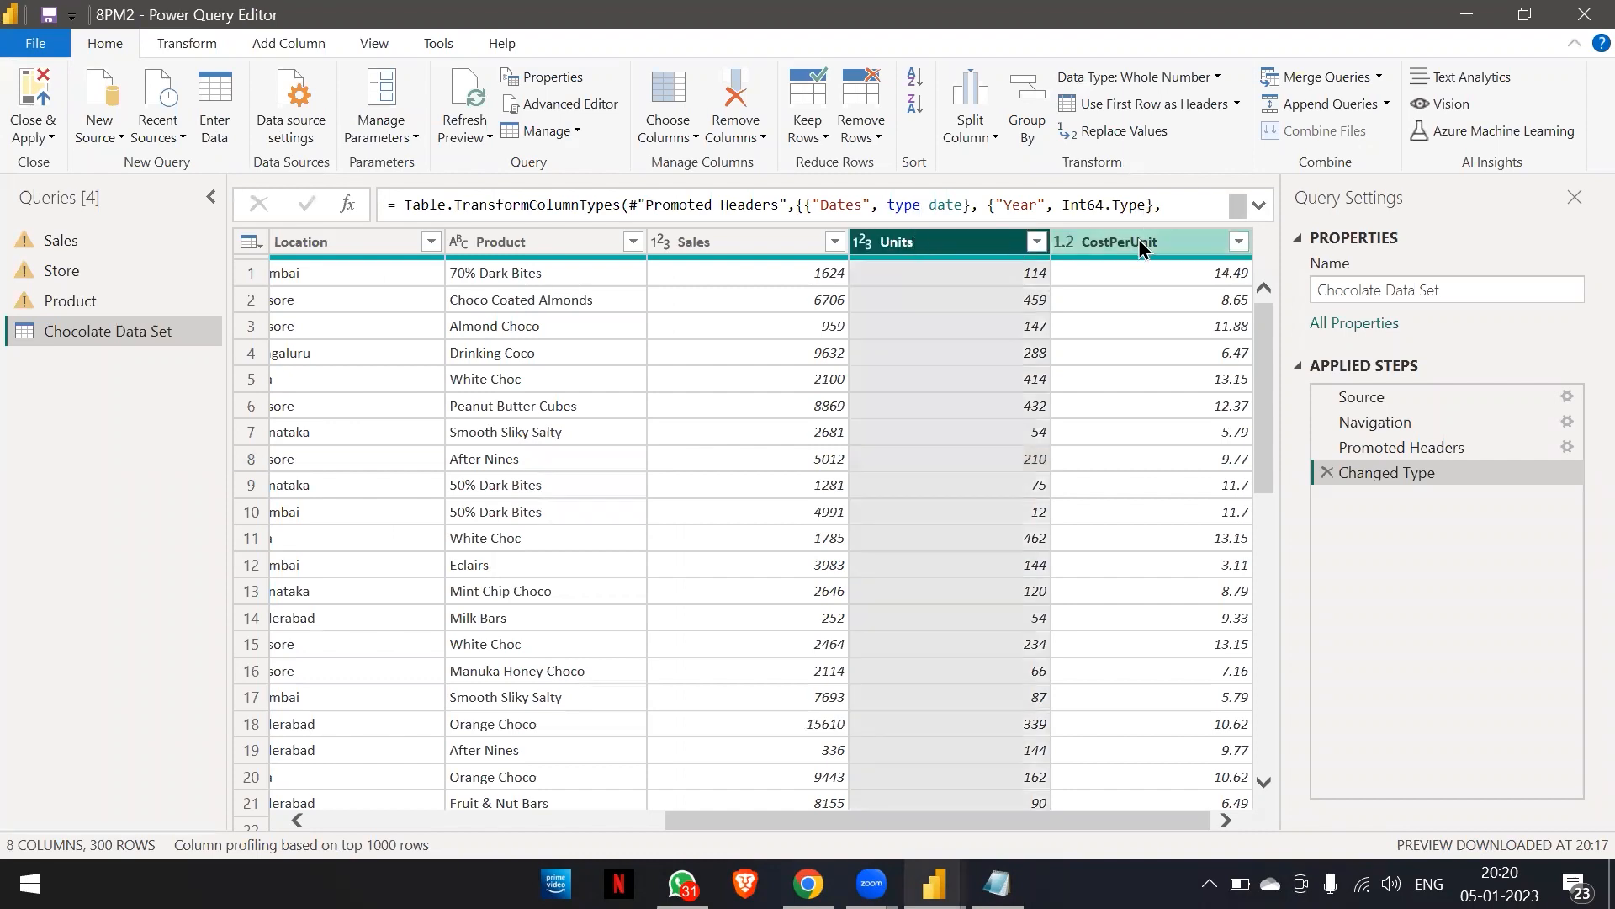
pyautogui.click(1138, 242)
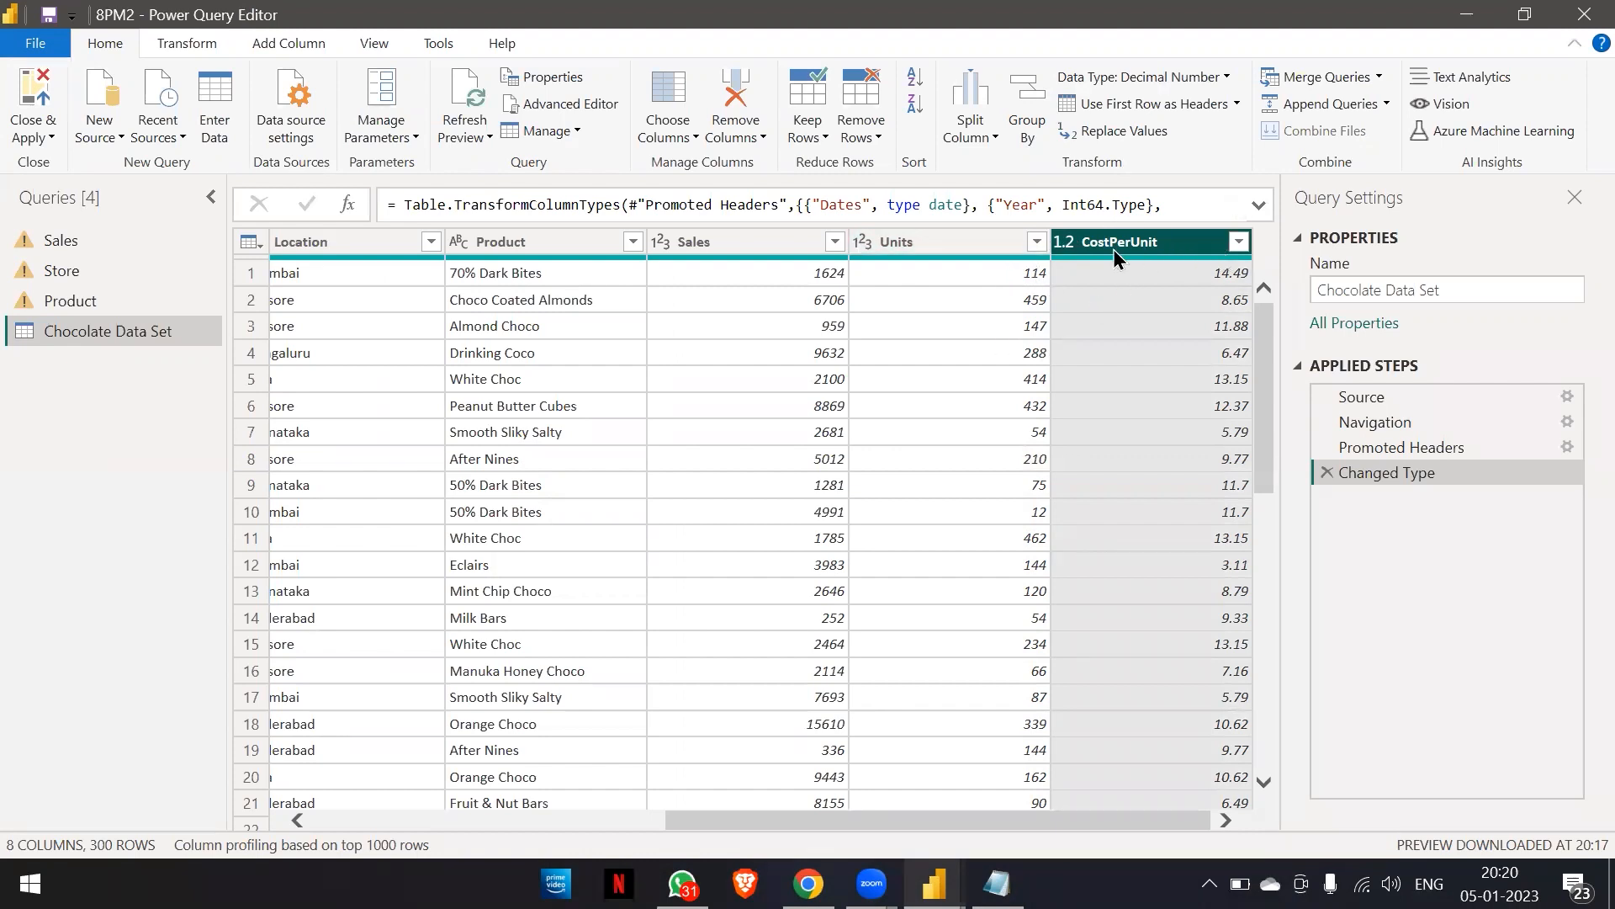
pyautogui.click(300, 40)
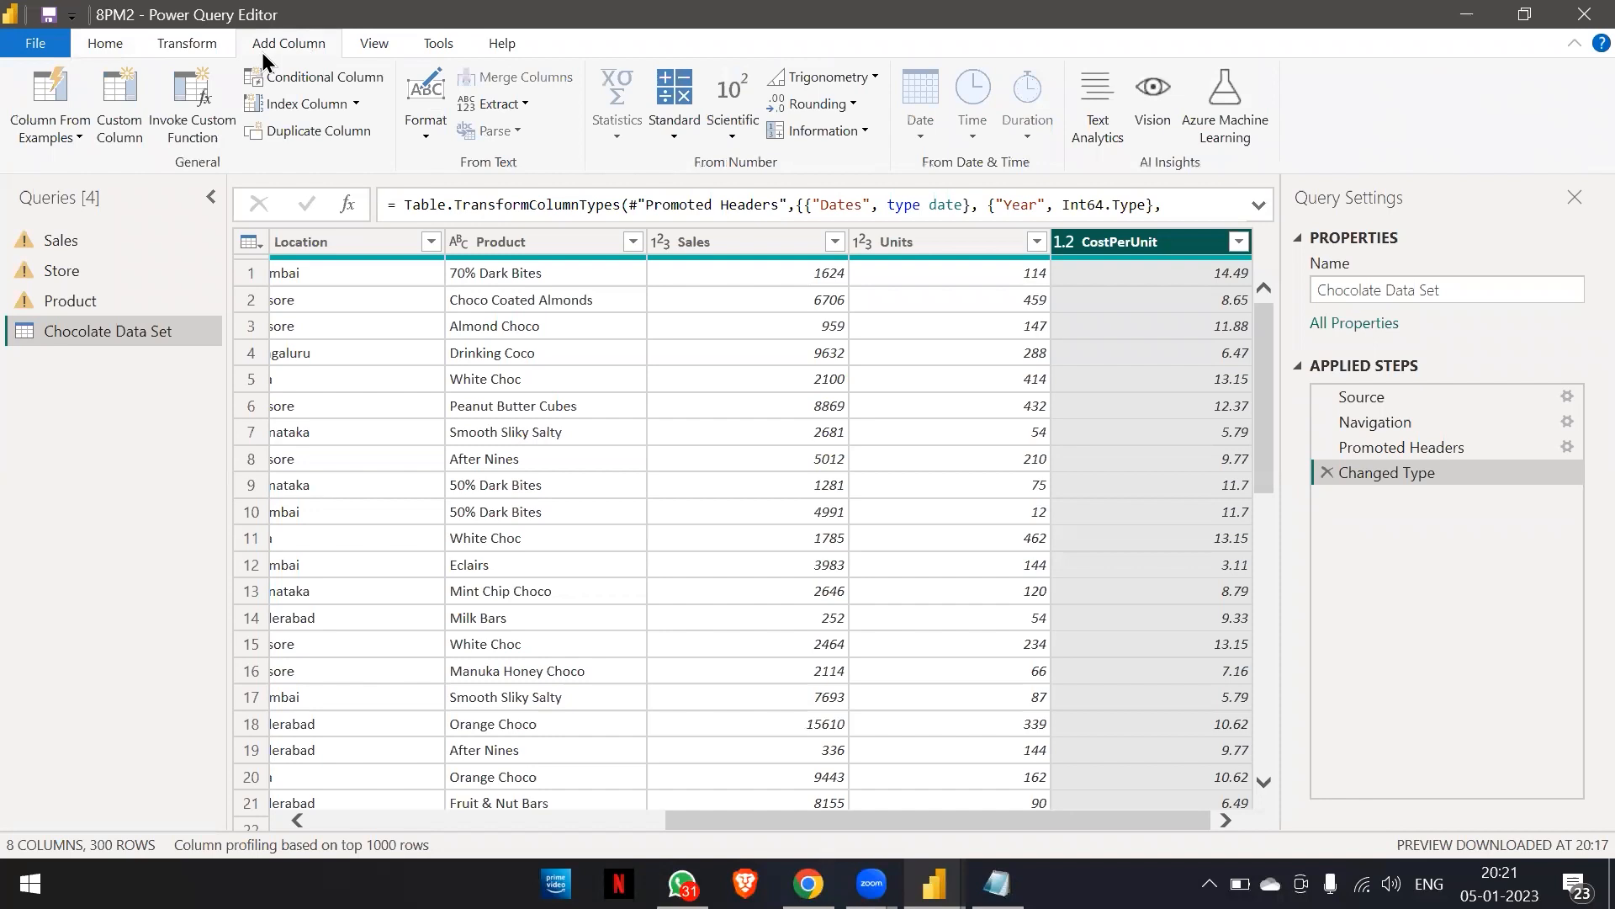
pyautogui.click(119, 109)
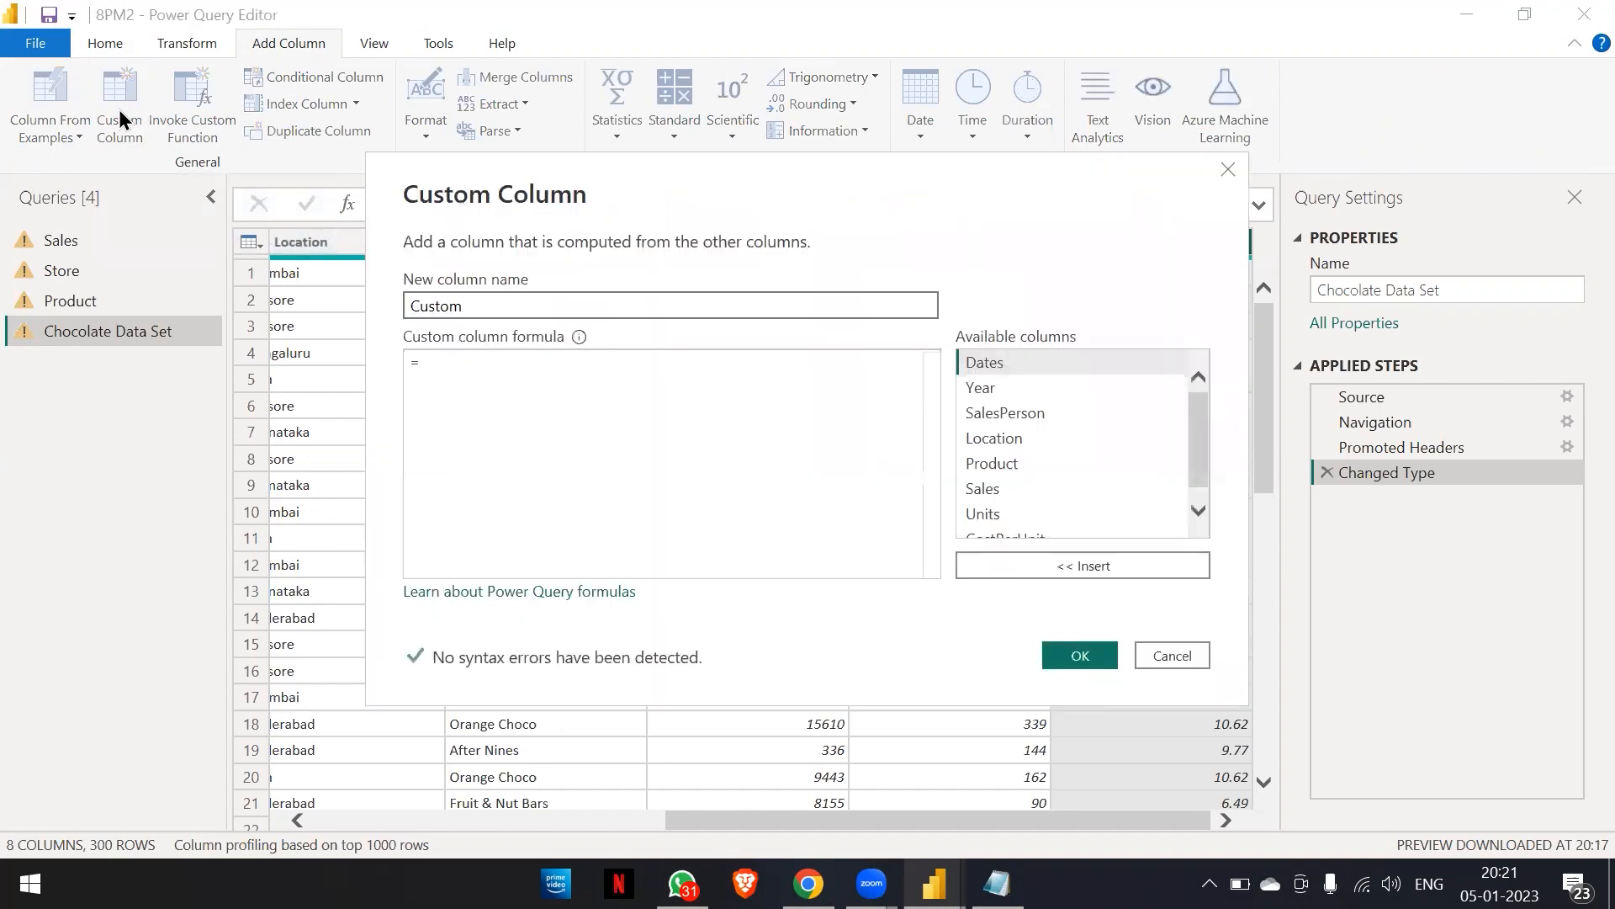
pyautogui.moveTo(435, 190); pyautogui.dragTo(377, 140)
pyautogui.click(377, 256)
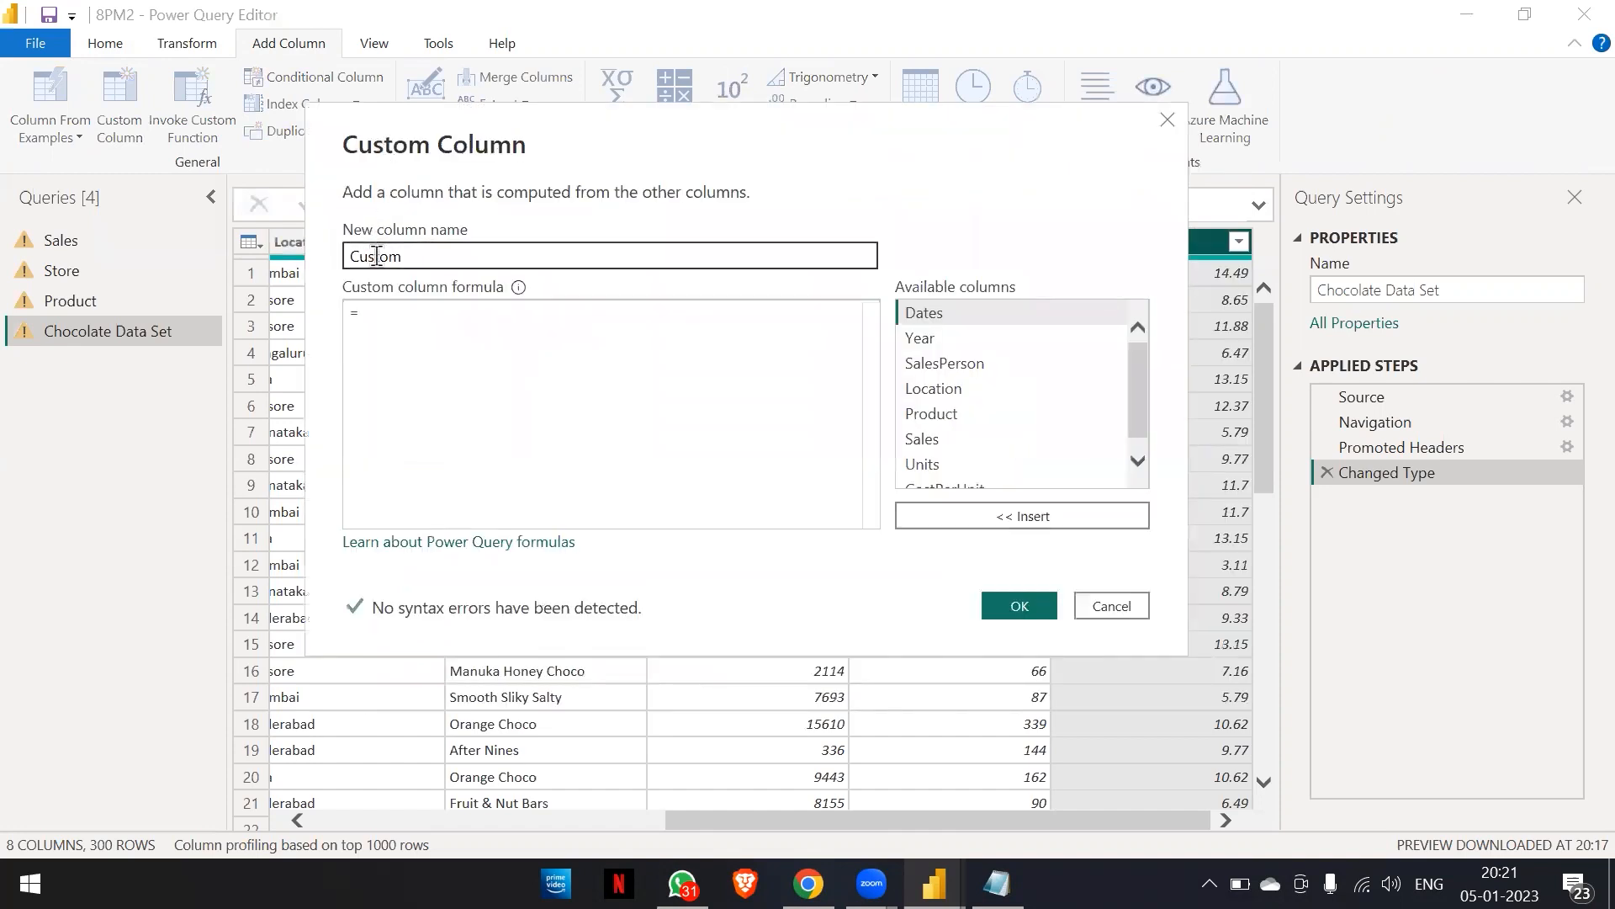
pyautogui.press('BackSpace')
pyautogui.press('BackSpace')
pyautogui.press('BackSpace')
pyautogui.press('BackSpace')
pyautogui.press('BackSpace')
pyautogui.press('BackSpace')
pyautogui.write('M Cost')
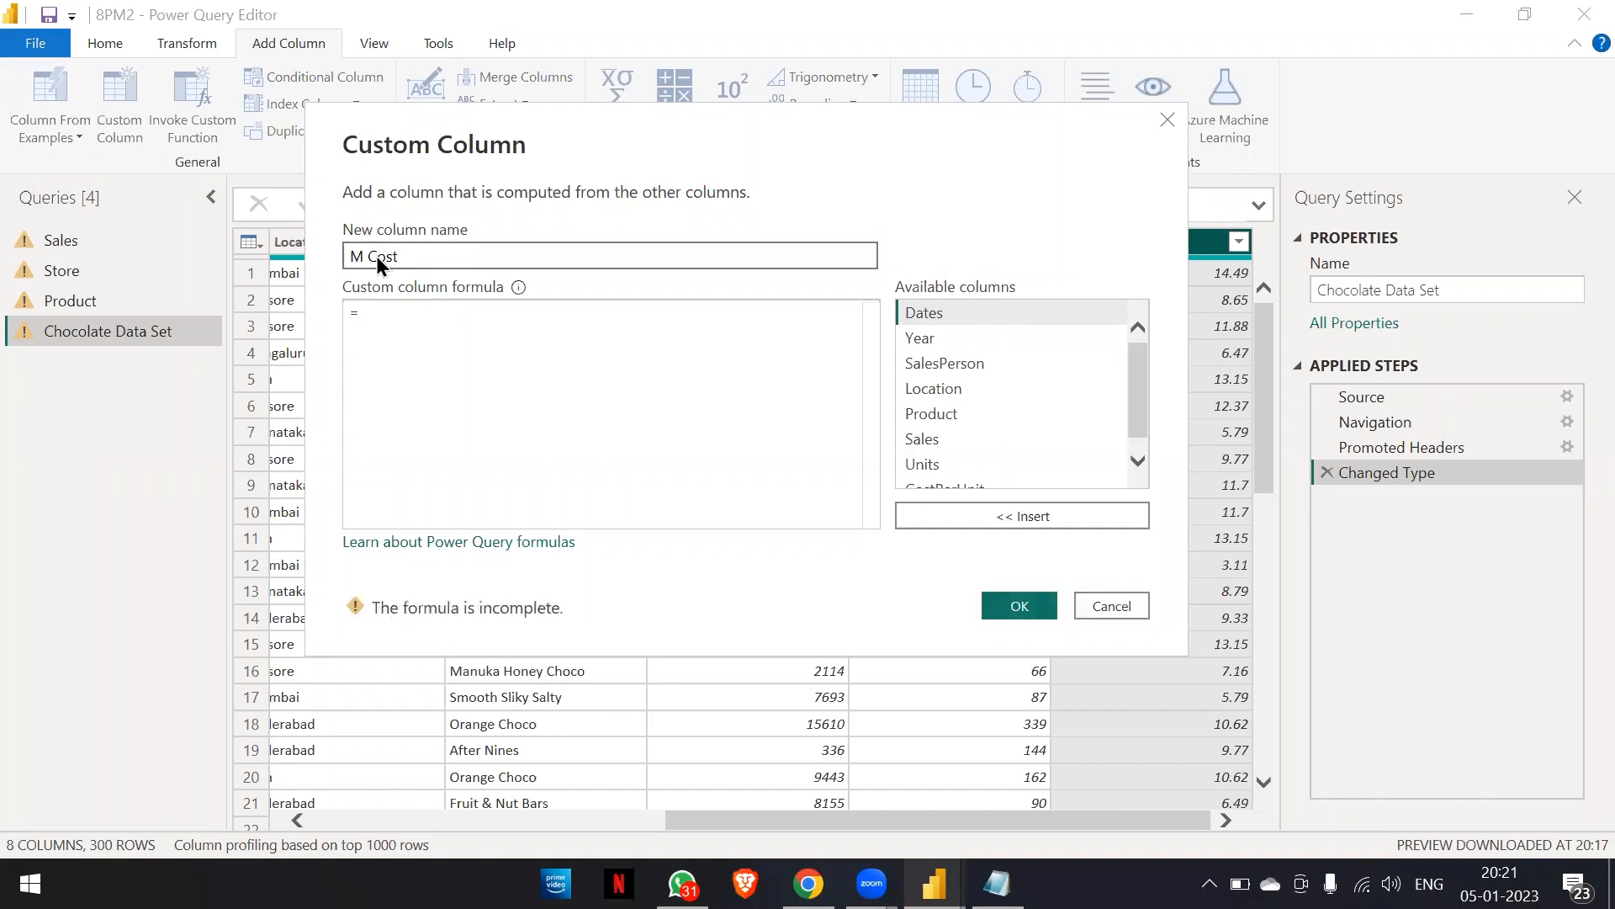
pyautogui.click(409, 349)
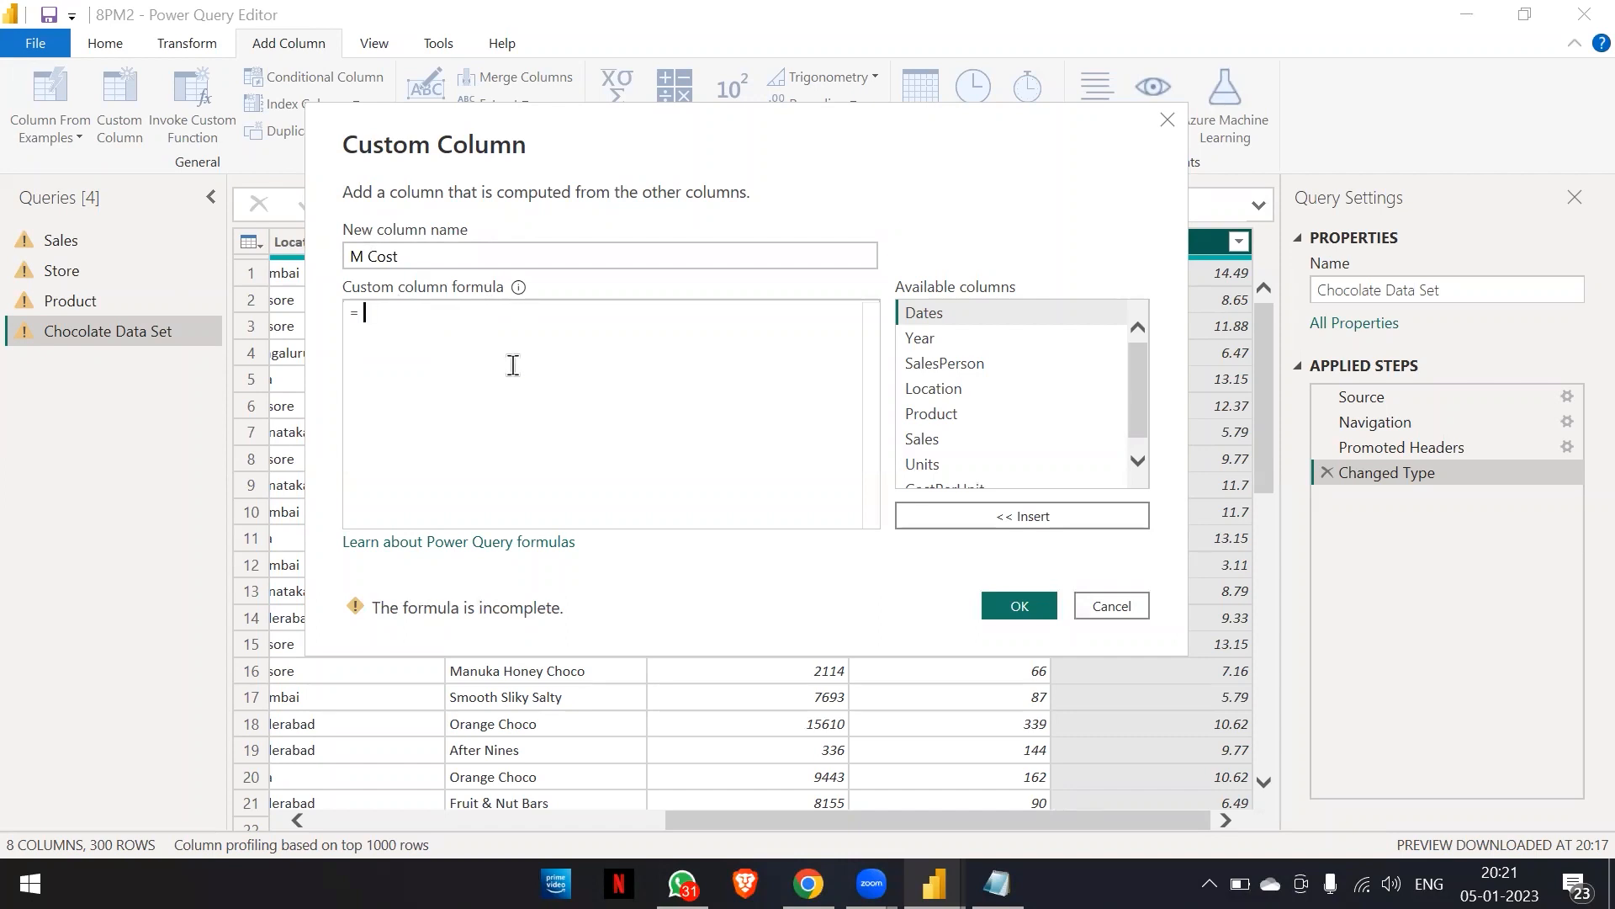
pyautogui.scroll(-1, 961, 392)
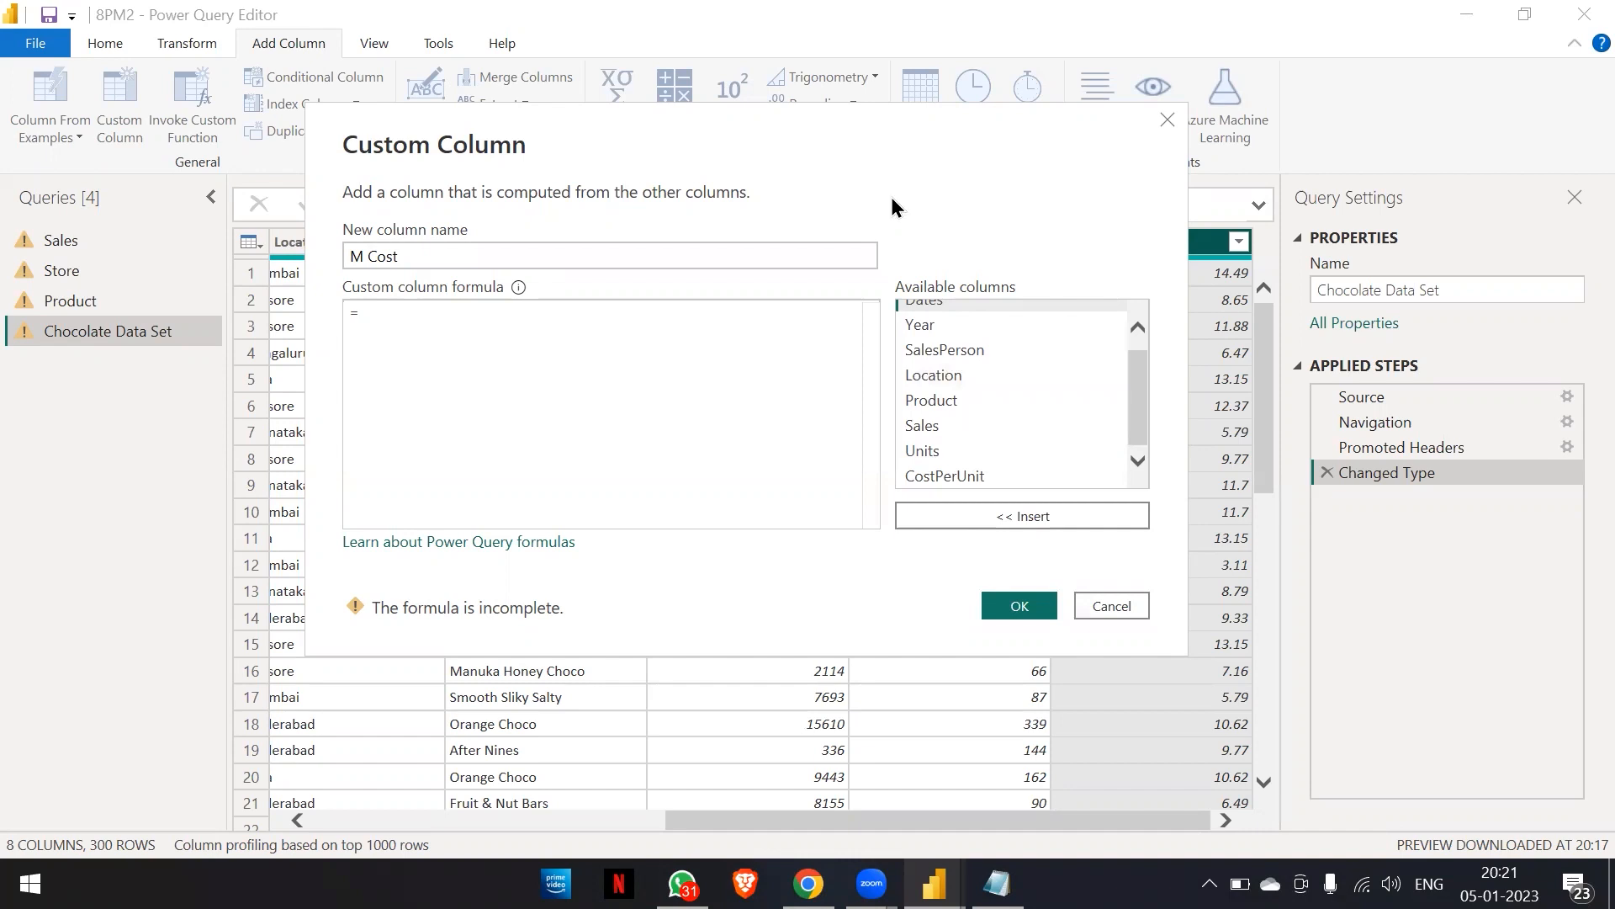
pyautogui.click(1122, 609)
pyautogui.click(943, 481)
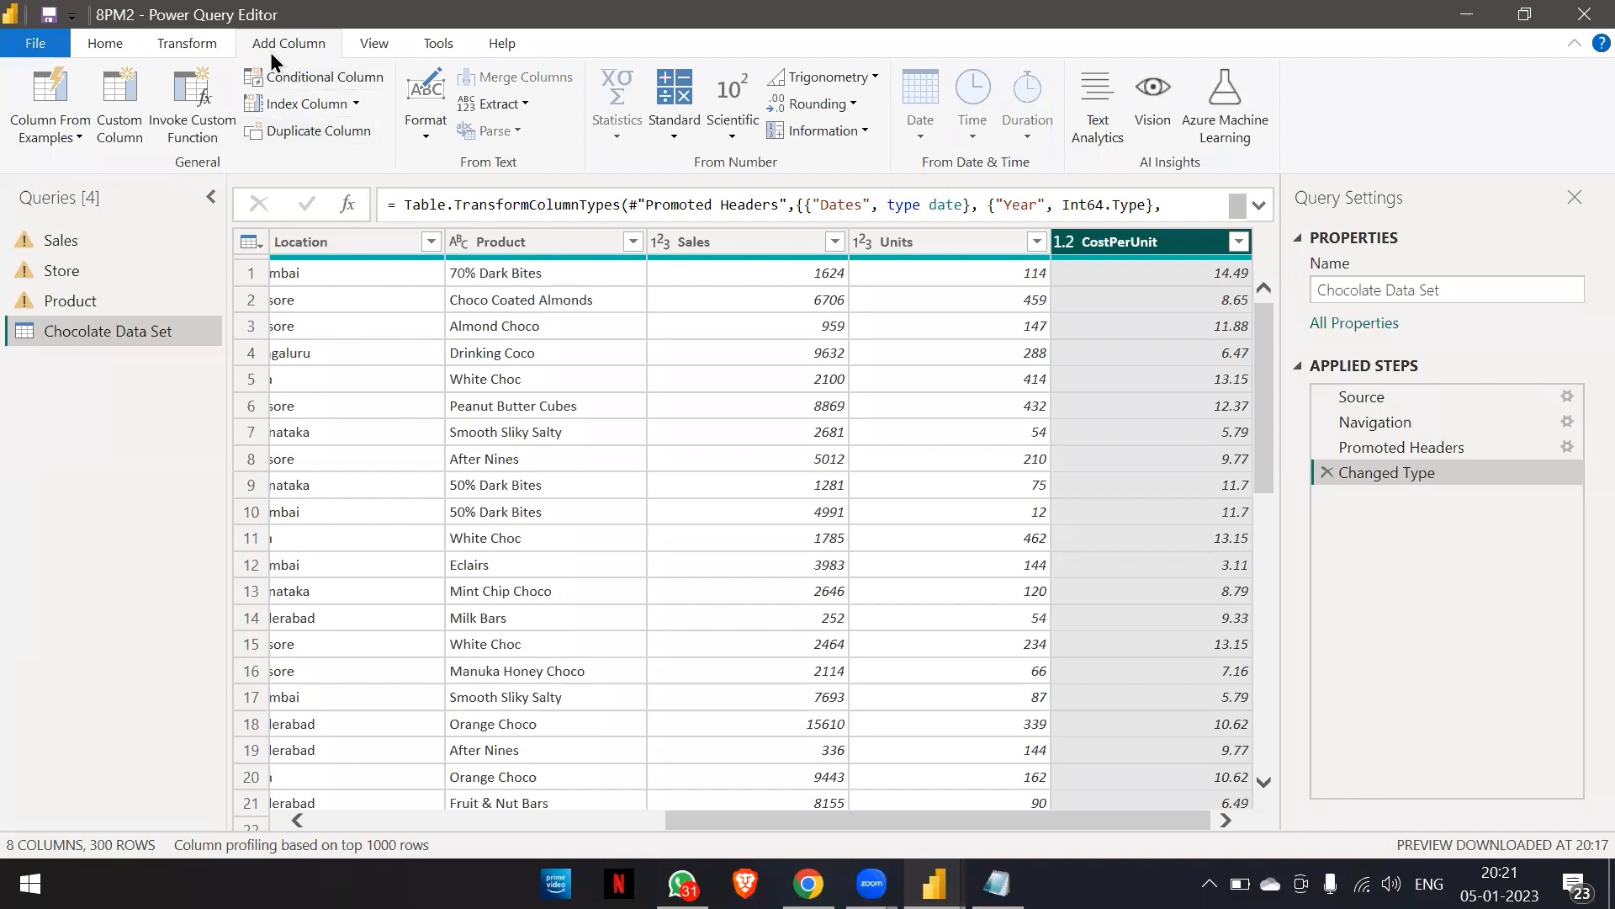
# Start a custom column named 'M Cost' in the Chocolate Data Set query and insert the Units column into its formula.
pyautogui.click(120, 105)
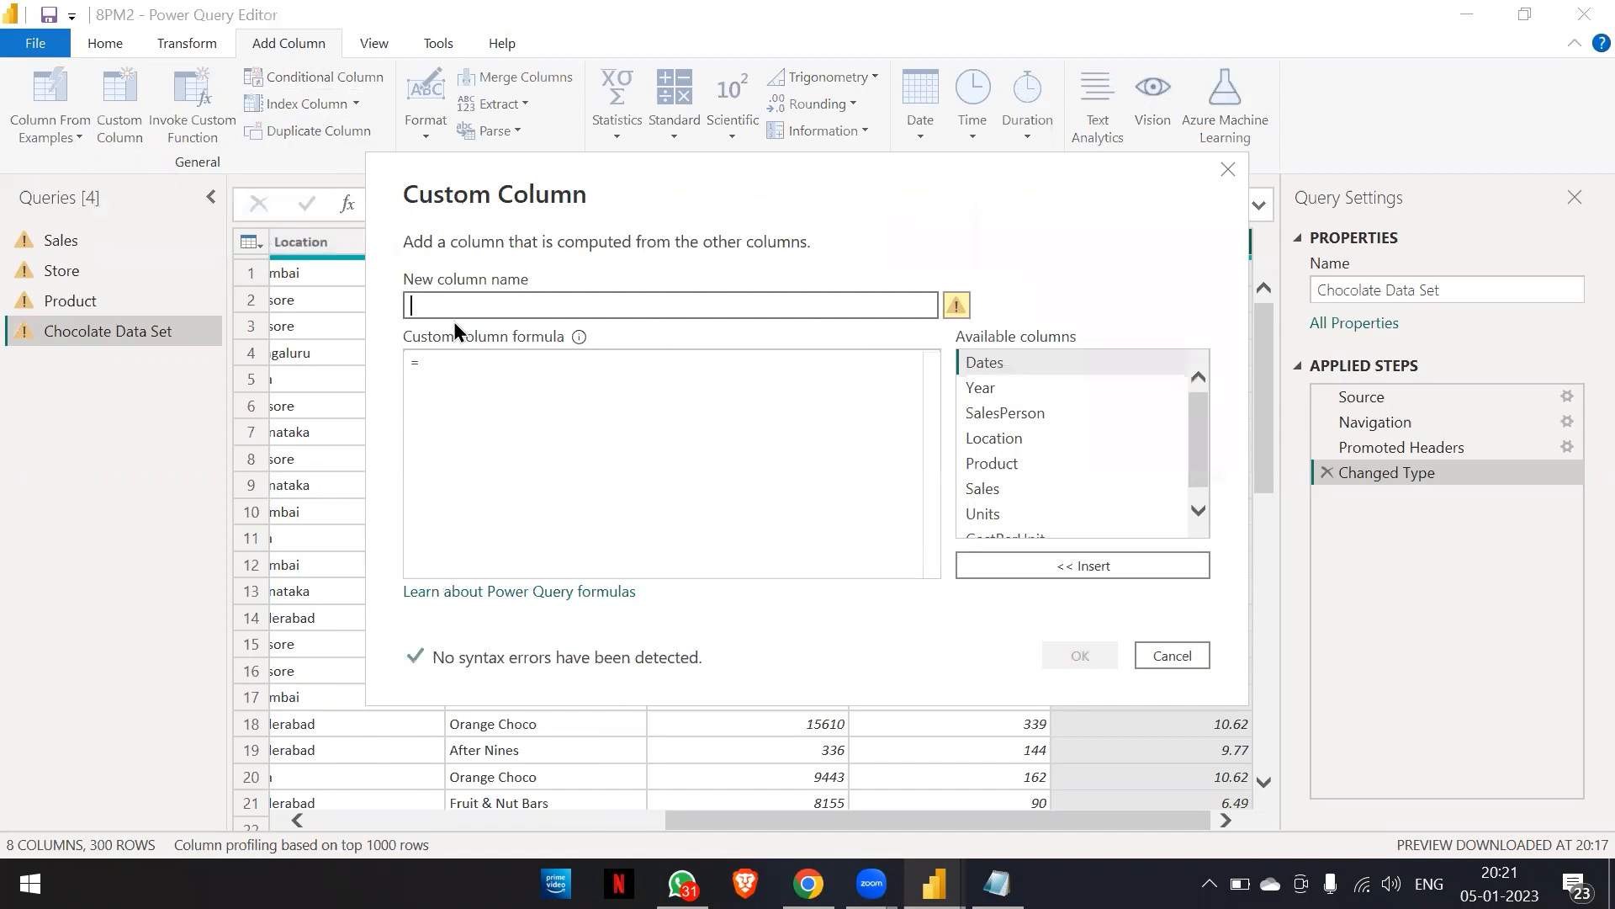
pyautogui.write('M Cost')
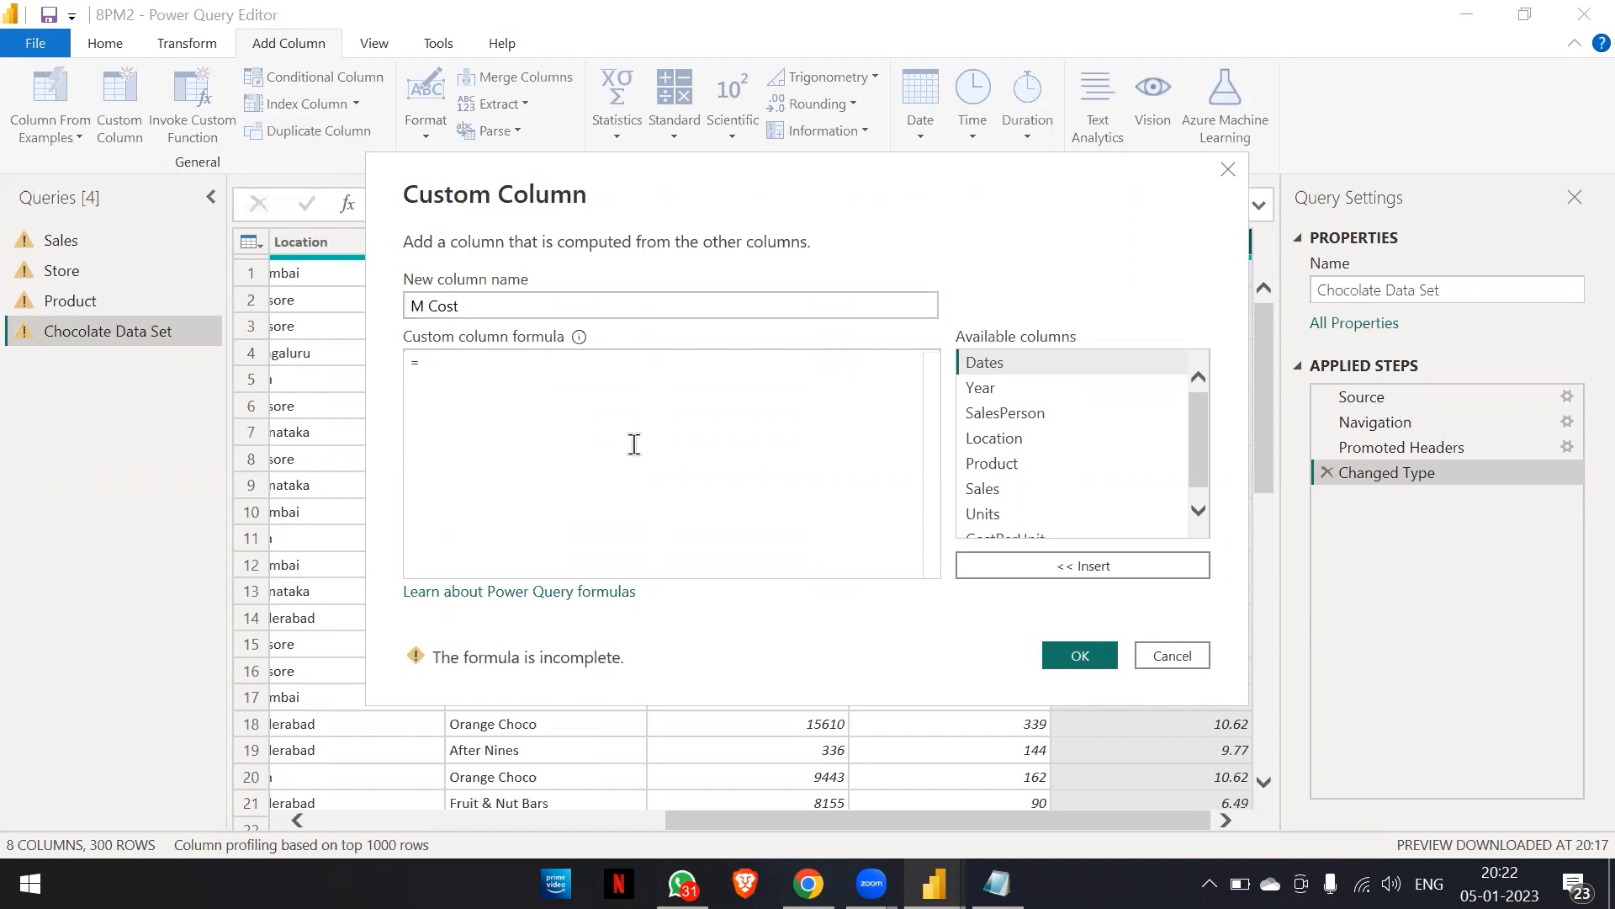
pyautogui.scroll(-1, 1073, 473)
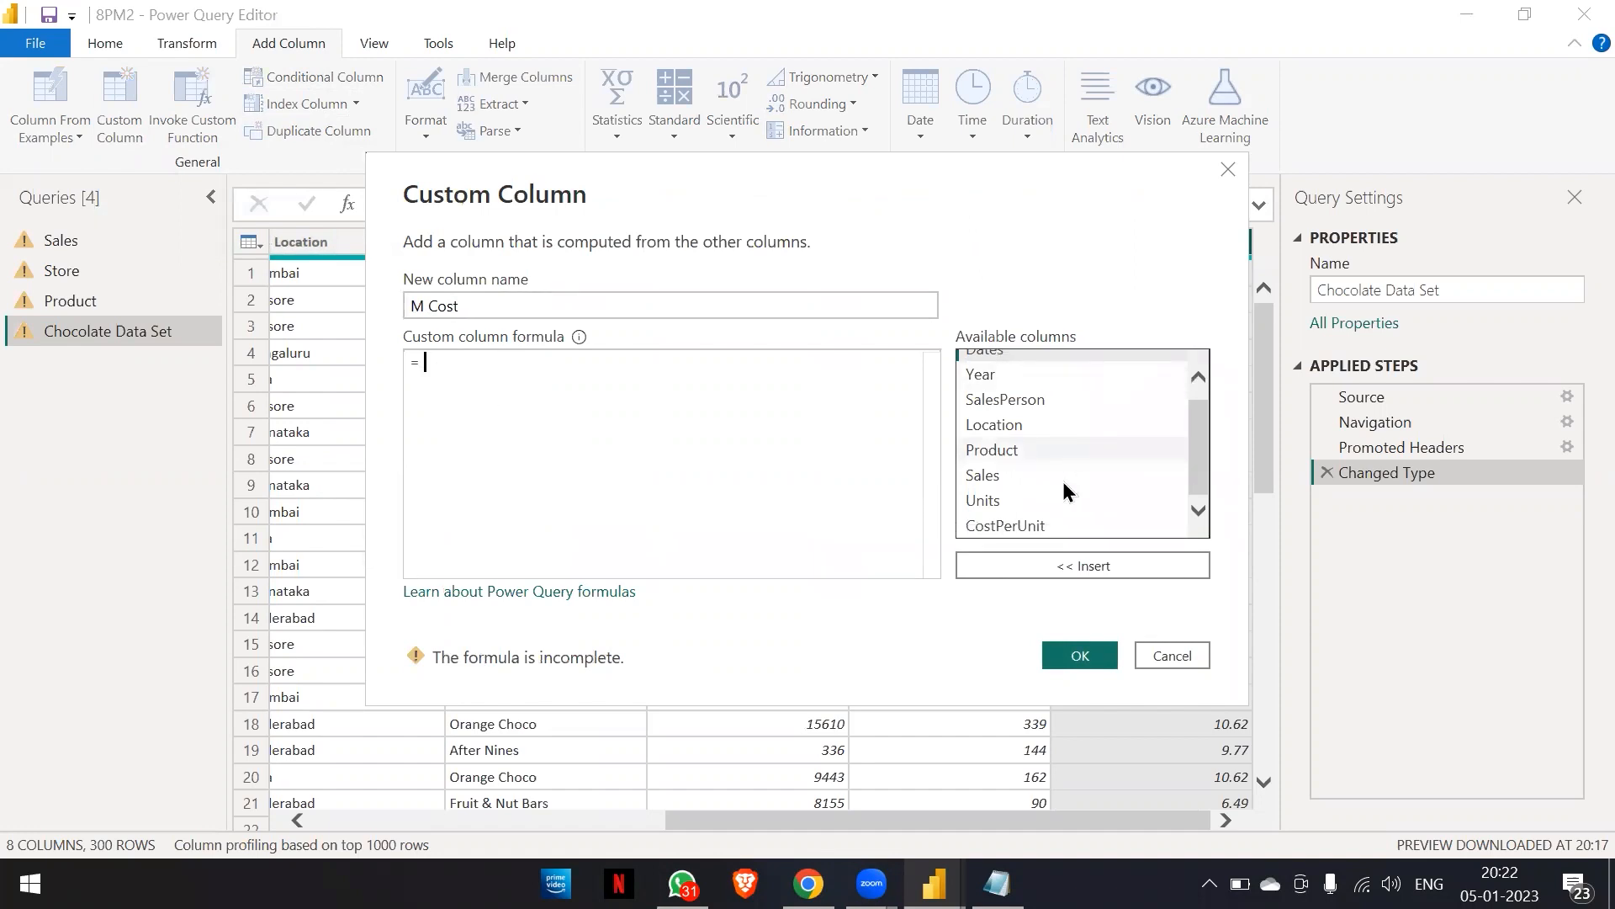
pyautogui.click(1017, 499)
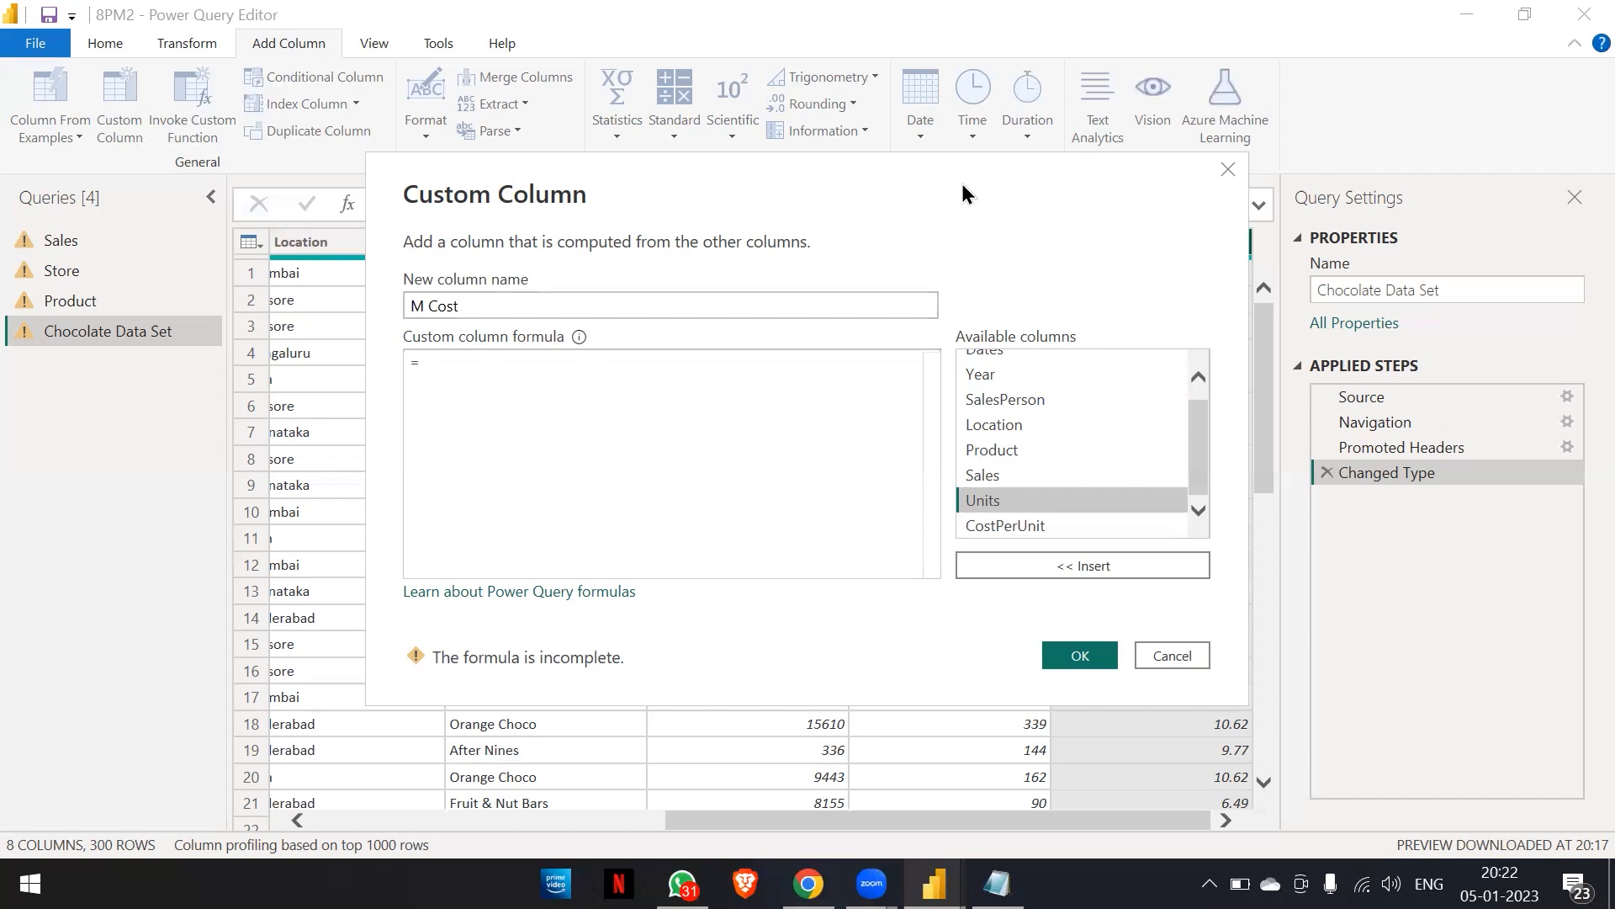
pyautogui.moveTo(961, 184); pyautogui.dragTo(993, 566)
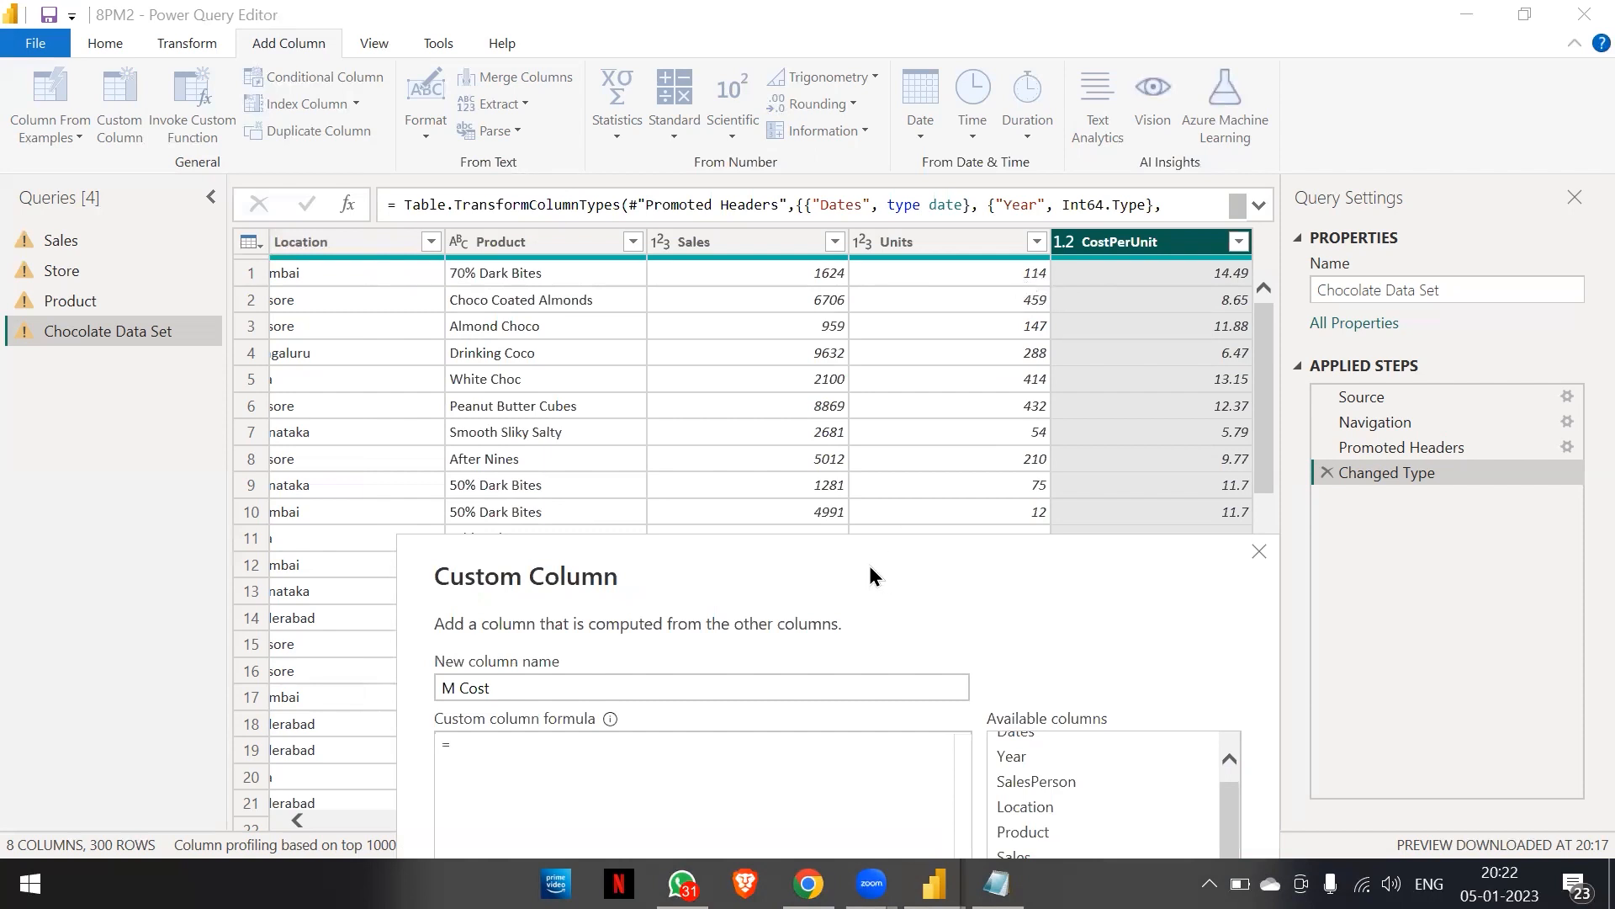
pyautogui.moveTo(870, 565); pyautogui.dragTo(737, 179)
pyautogui.click(872, 493)
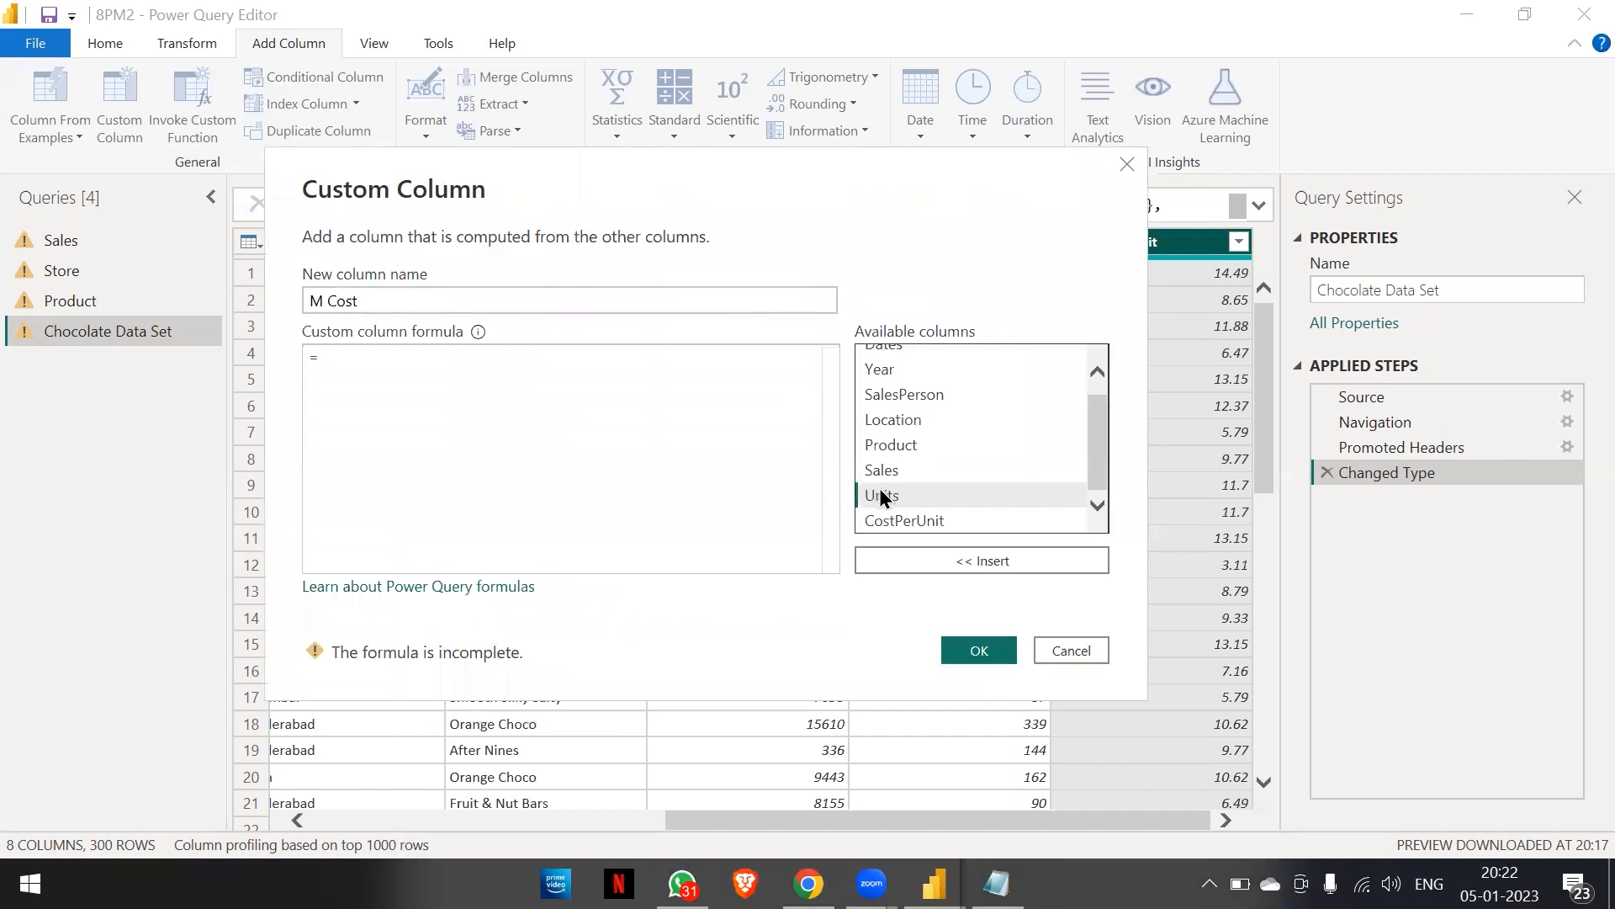
pyautogui.click(916, 564)
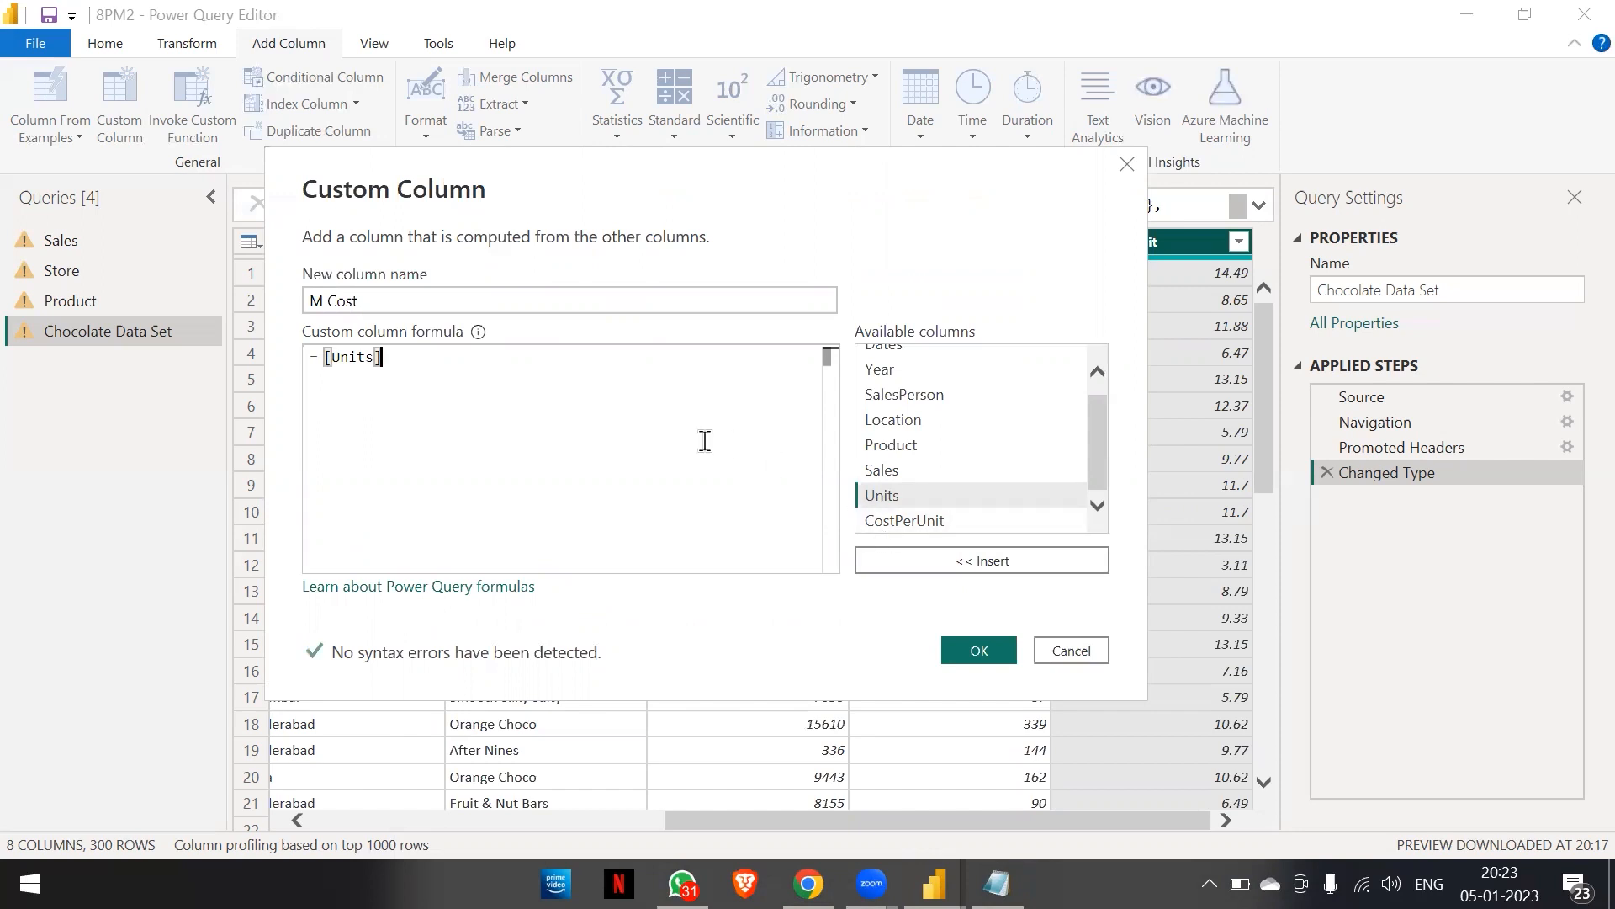
# Complete the M Cost formula as [Units]*[CostPerUnit] and create the column.
pyautogui.write('*')
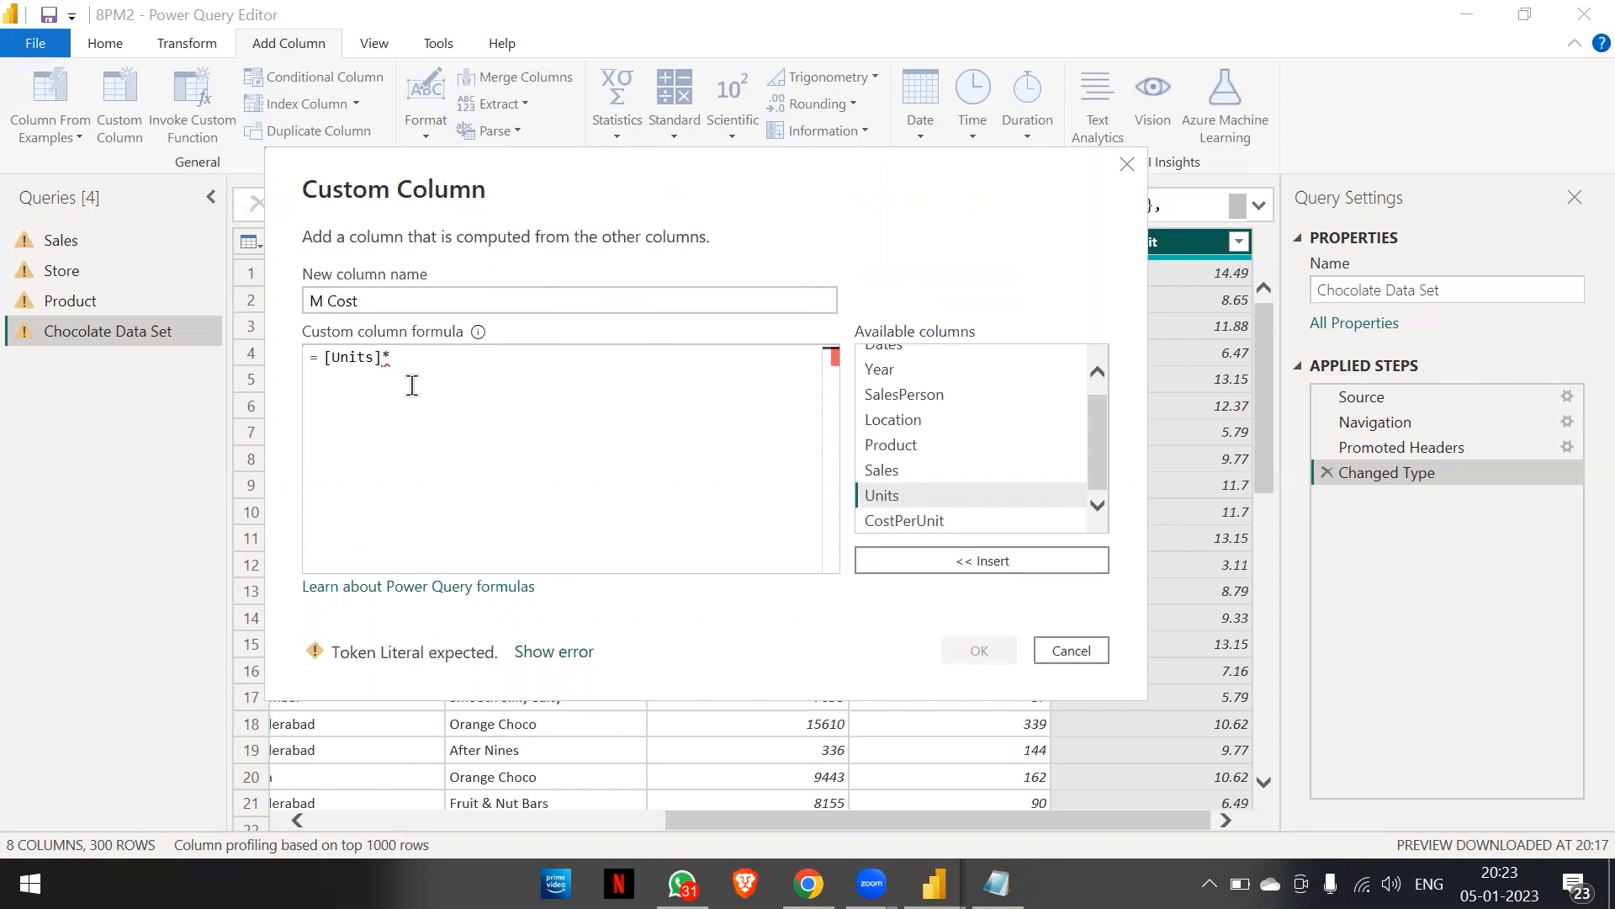
pyautogui.click(896, 518)
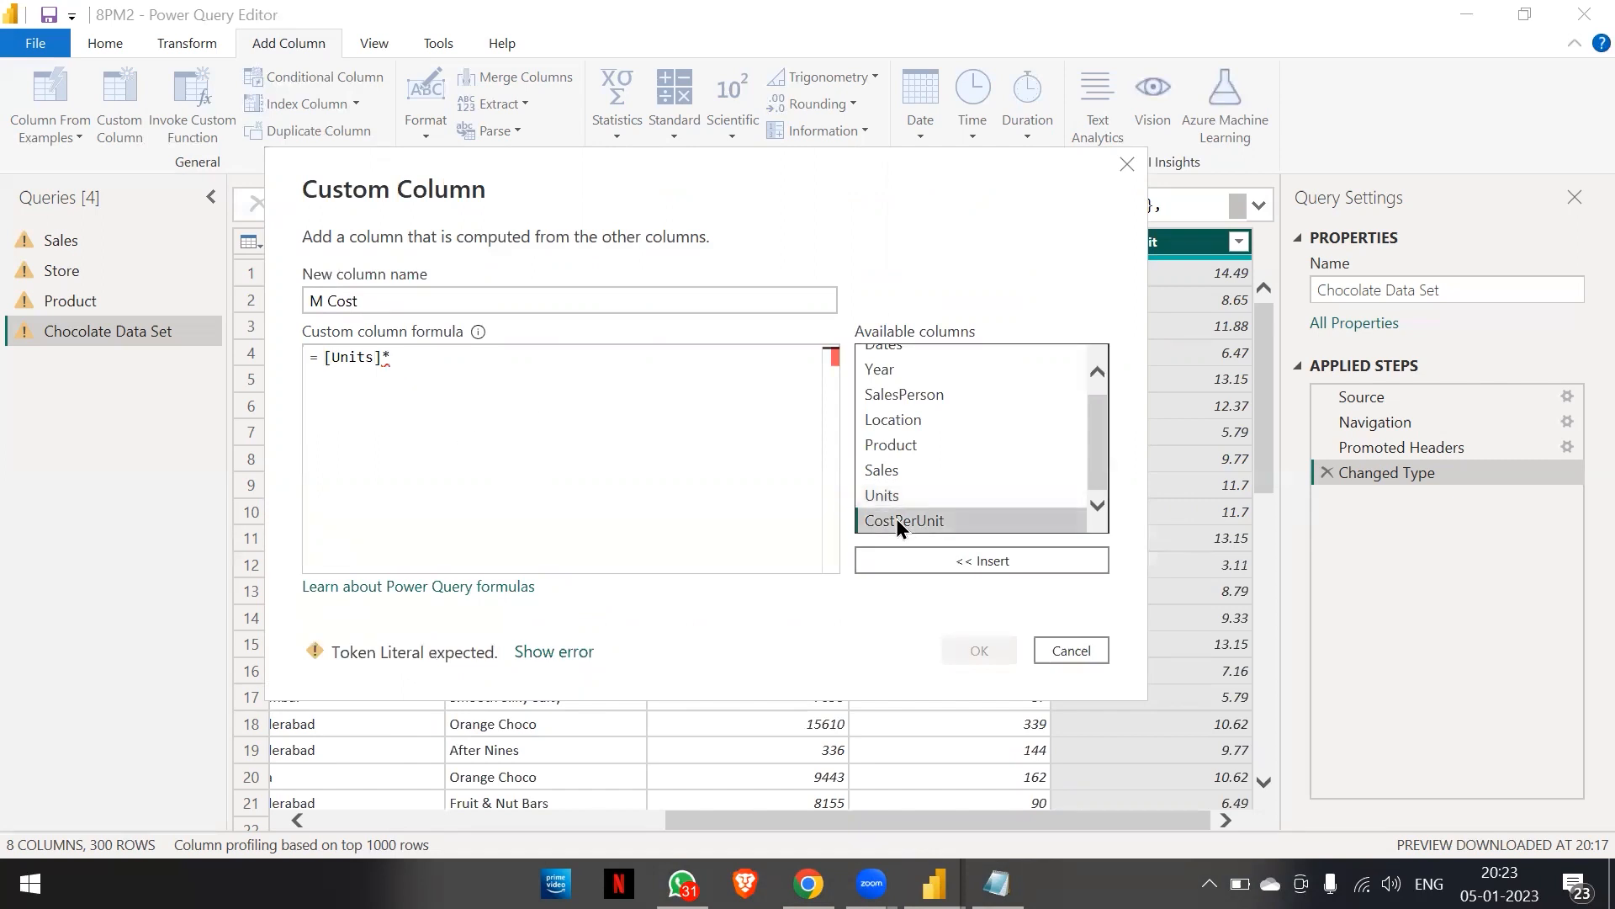
pyautogui.click(907, 562)
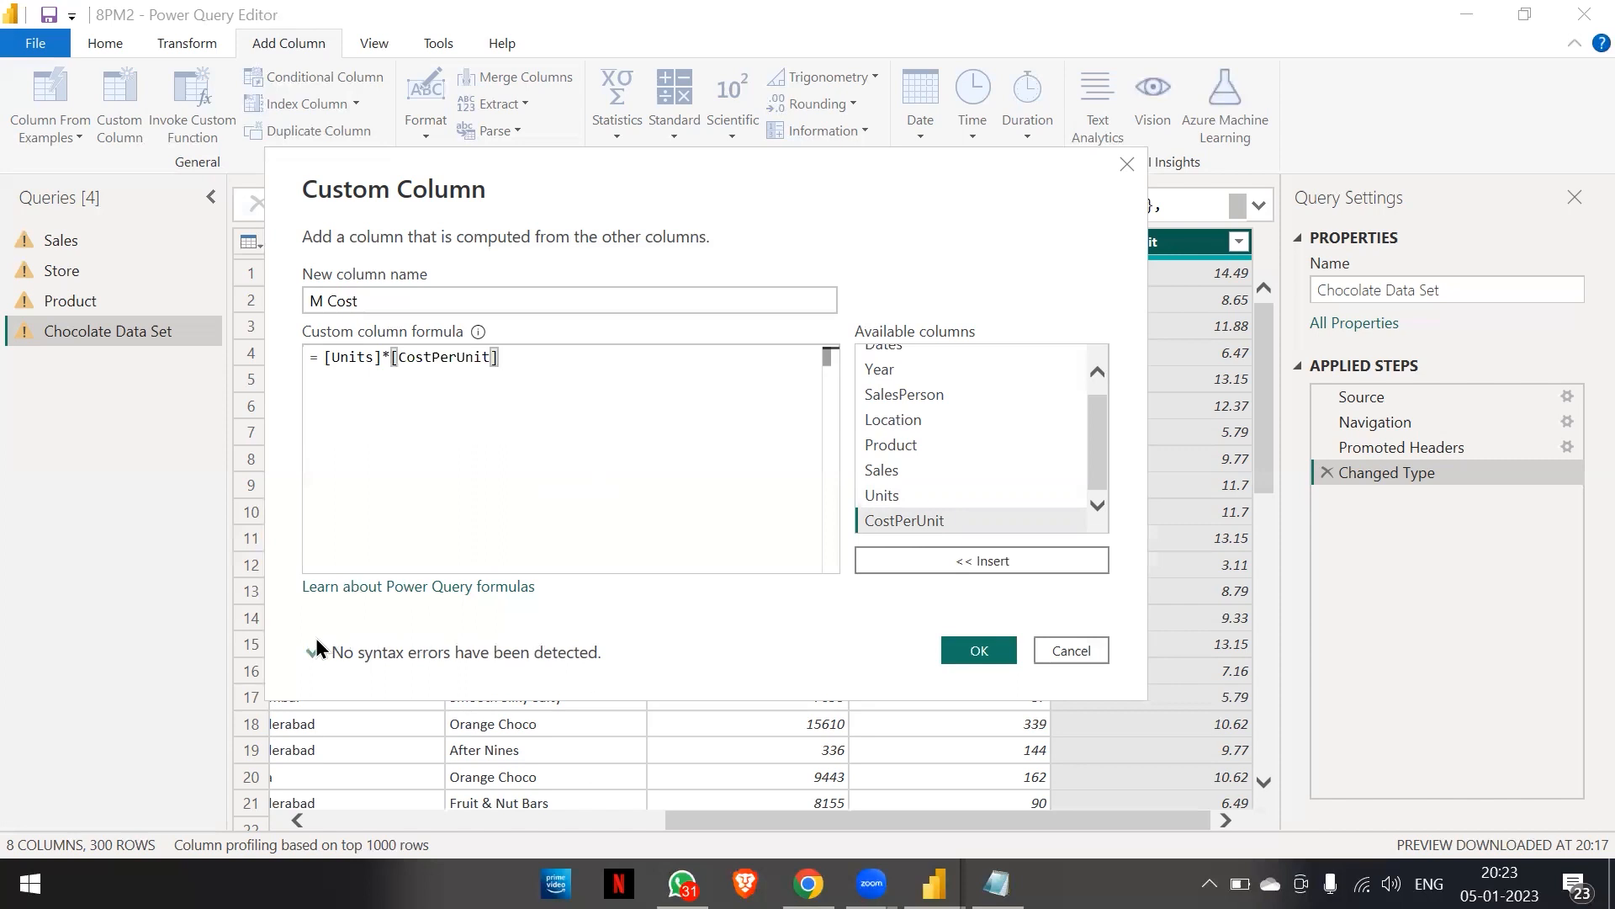
pyautogui.click(980, 650)
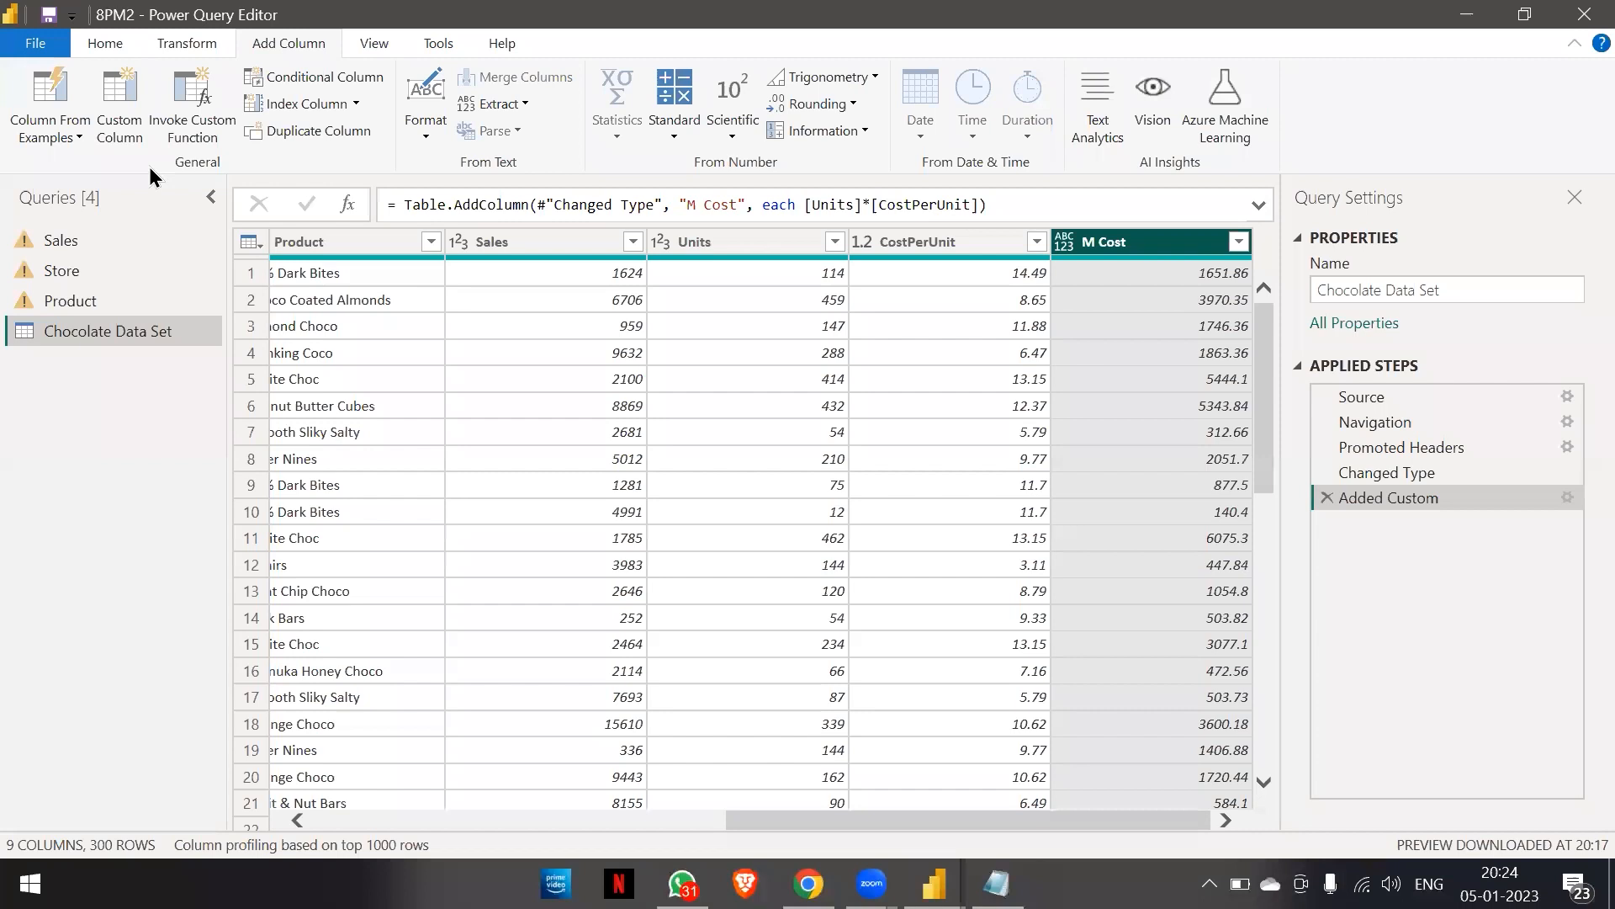
# Switch to Notepad to reread the DAX notes, and return to Power Query Editor.
pyautogui.hotkey('alt', 'Tab')
pyautogui.hotkey('alt', 'Tab')
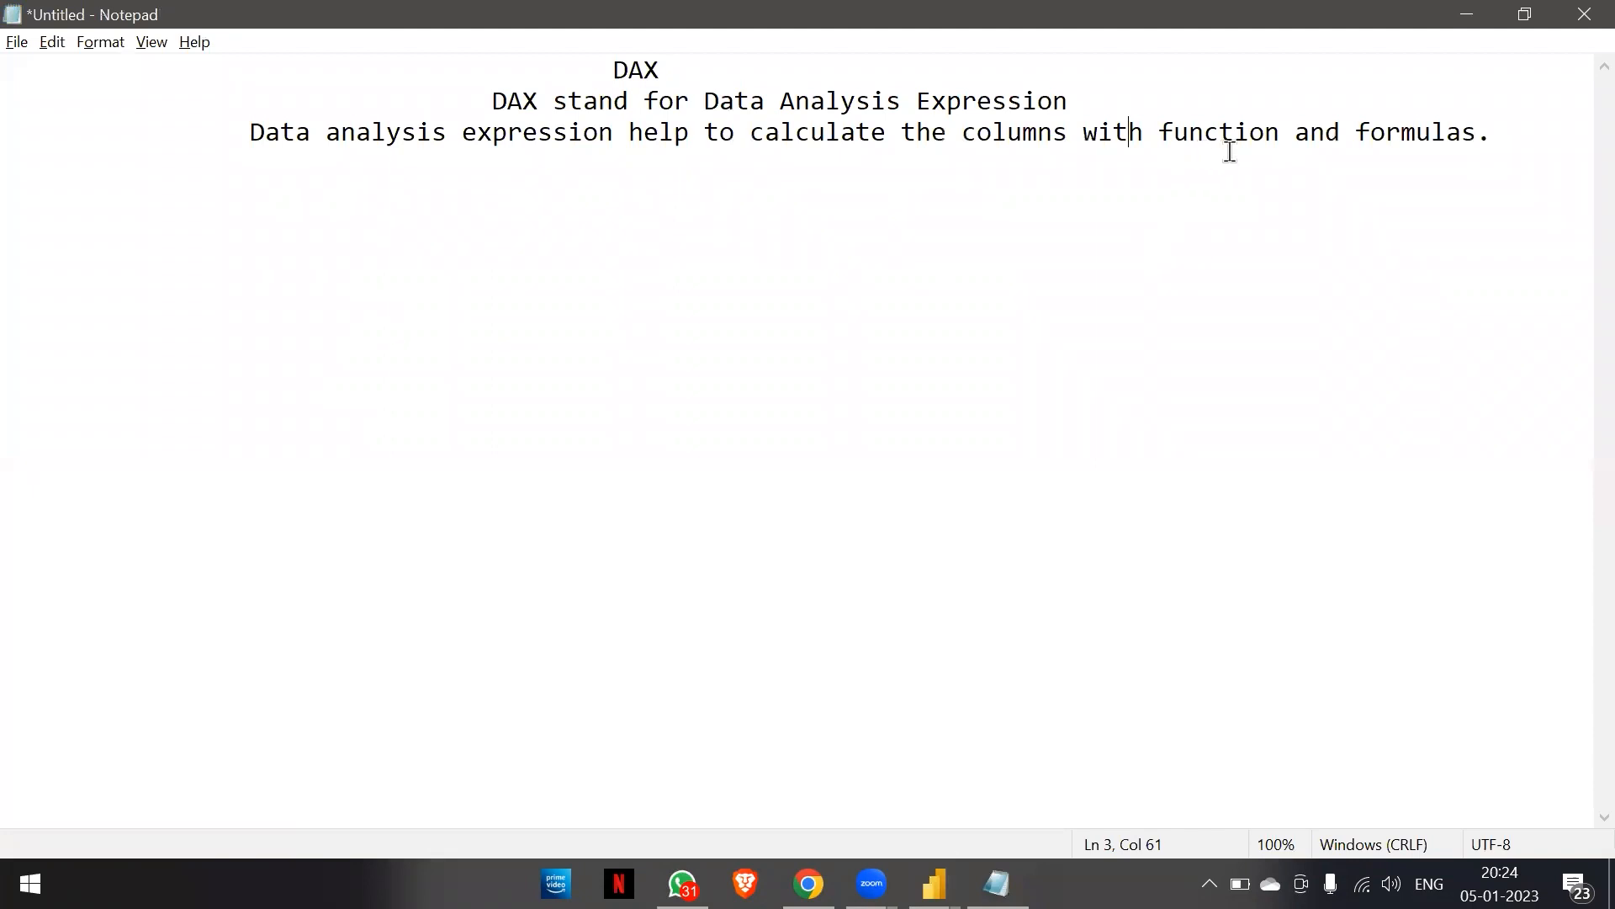
pyautogui.hotkey('alt', 'Tab')
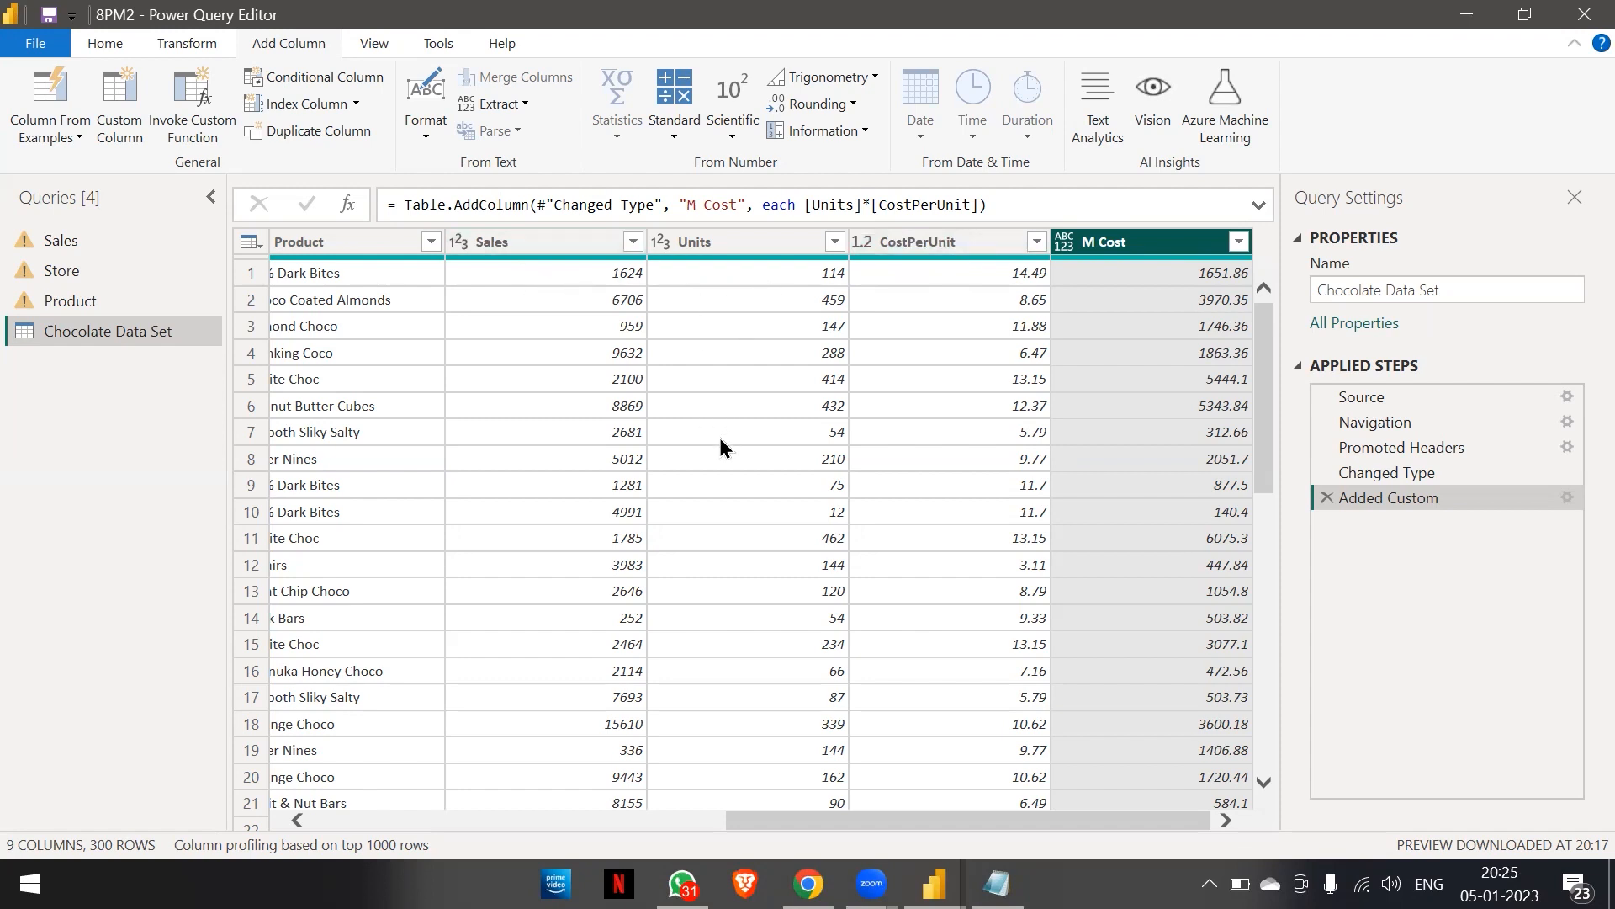
# Start another custom column in the Chocolate Data Set query and name it 'Profit/Loss'.
pyautogui.click(129, 97)
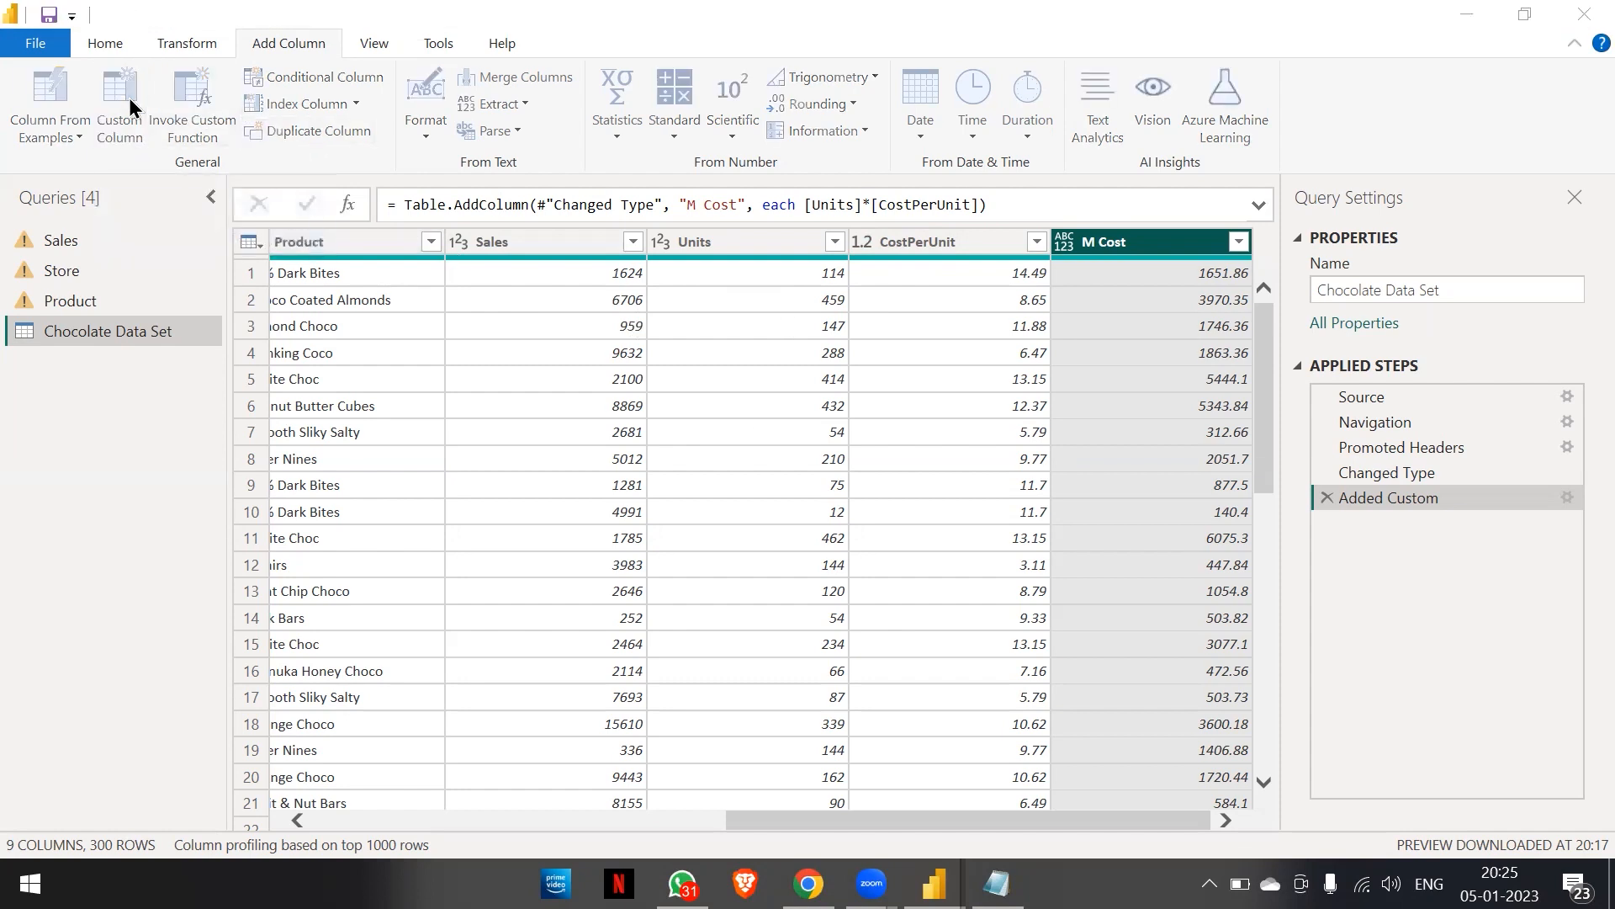
pyautogui.press('BackSpace')
pyautogui.press('BackSpace')
pyautogui.press('BackSpace')
pyautogui.press('BackSpace')
pyautogui.press('BackSpace')
pyautogui.press('BackSpace')
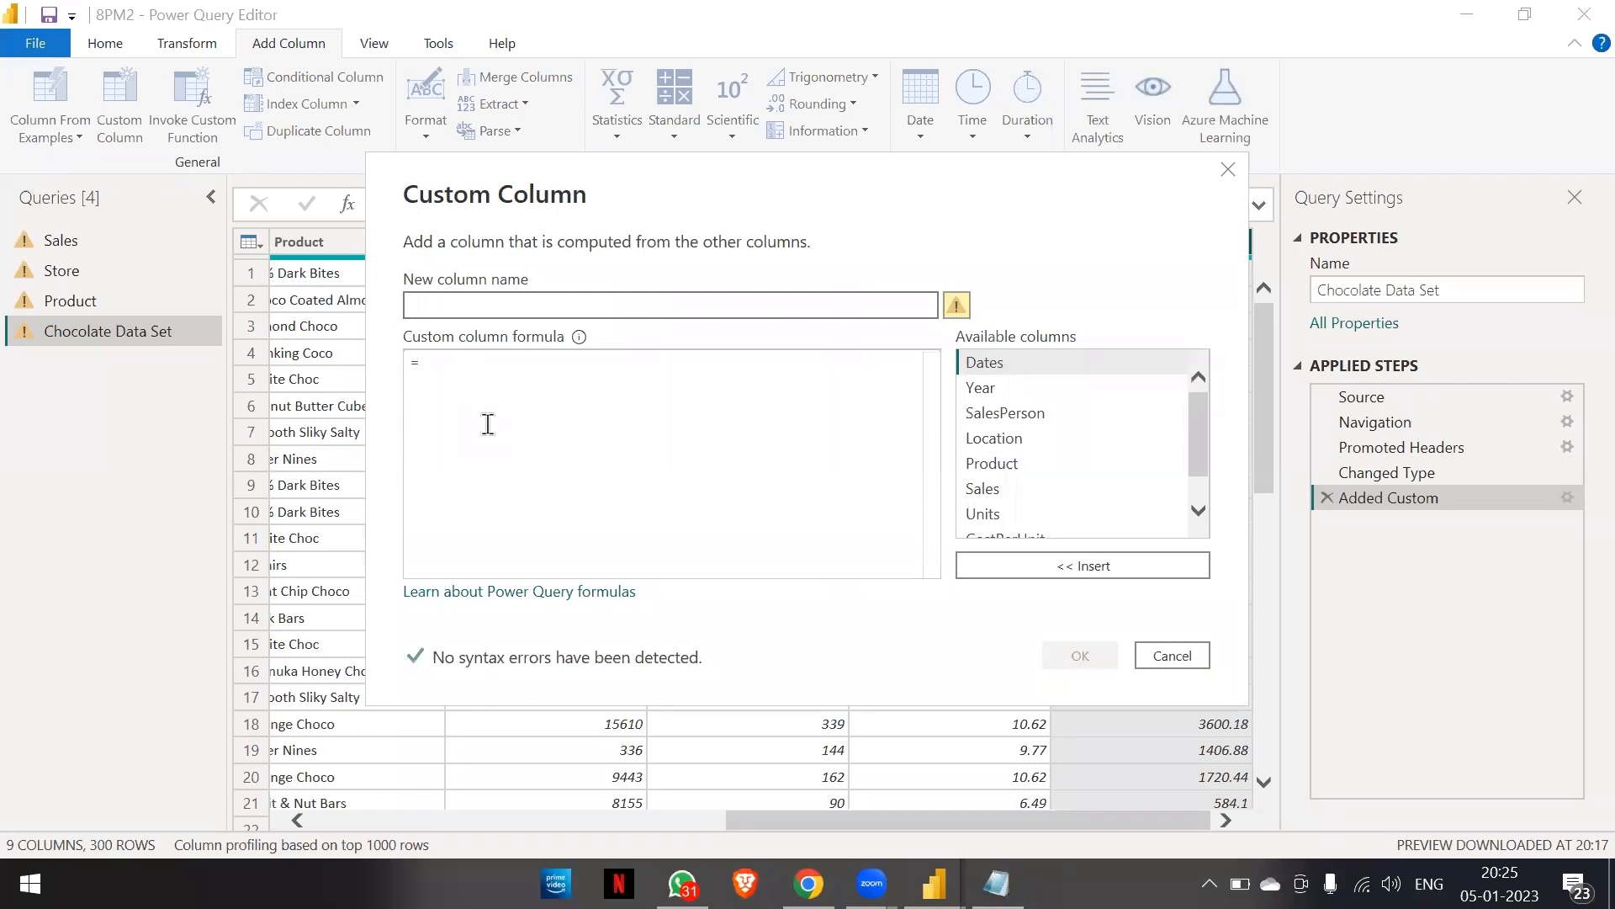
pyautogui.write('Proft')
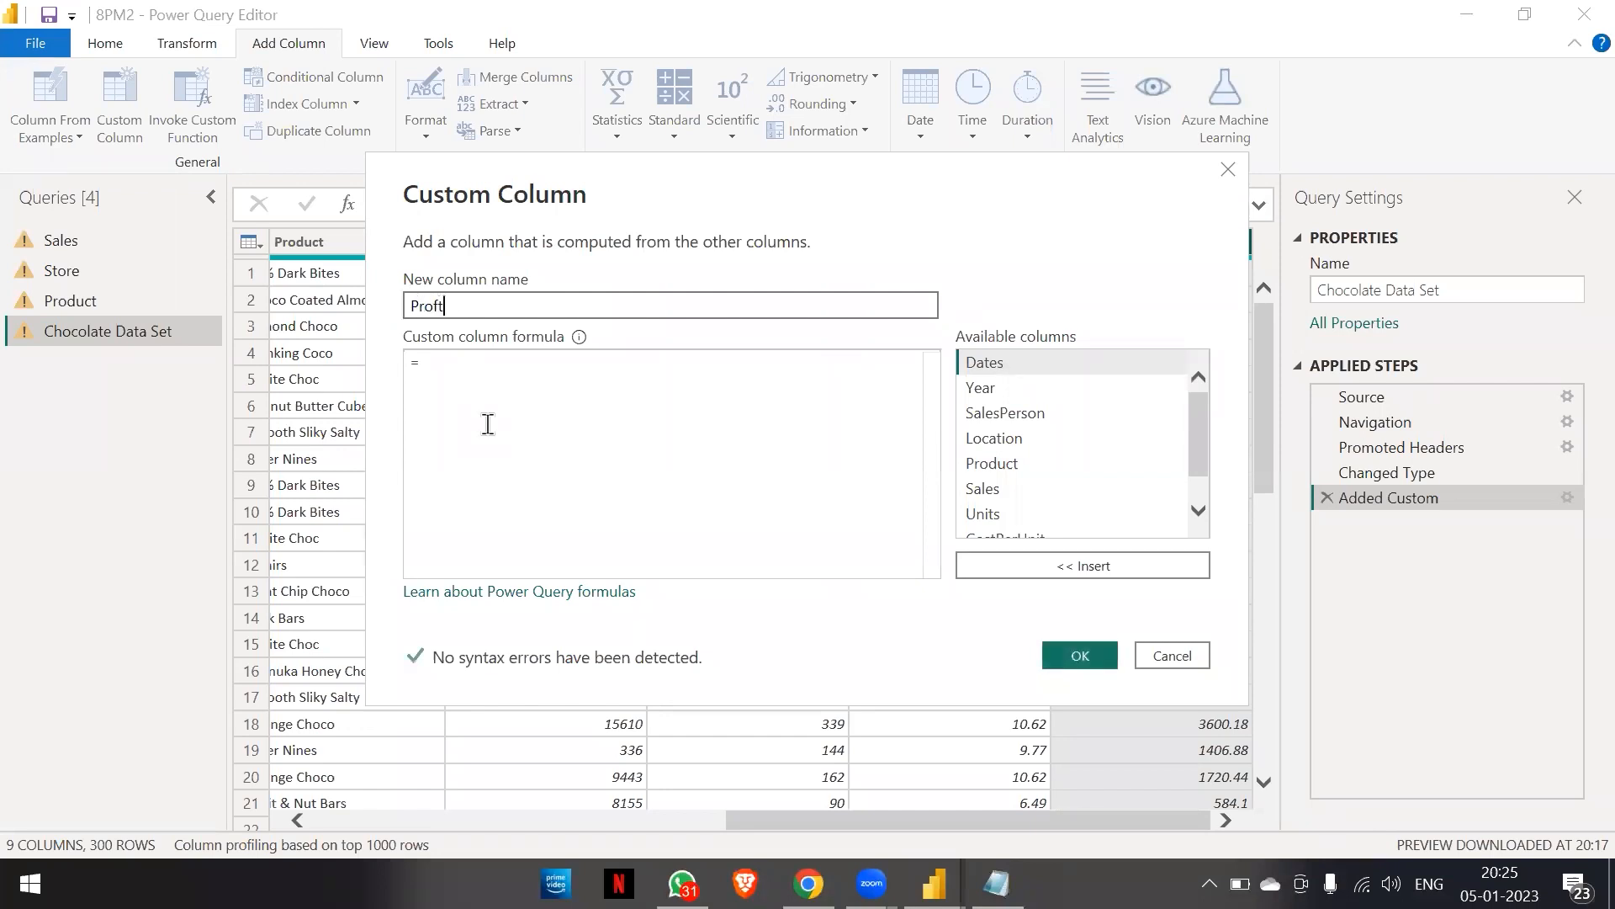
pyautogui.write('/Loss')
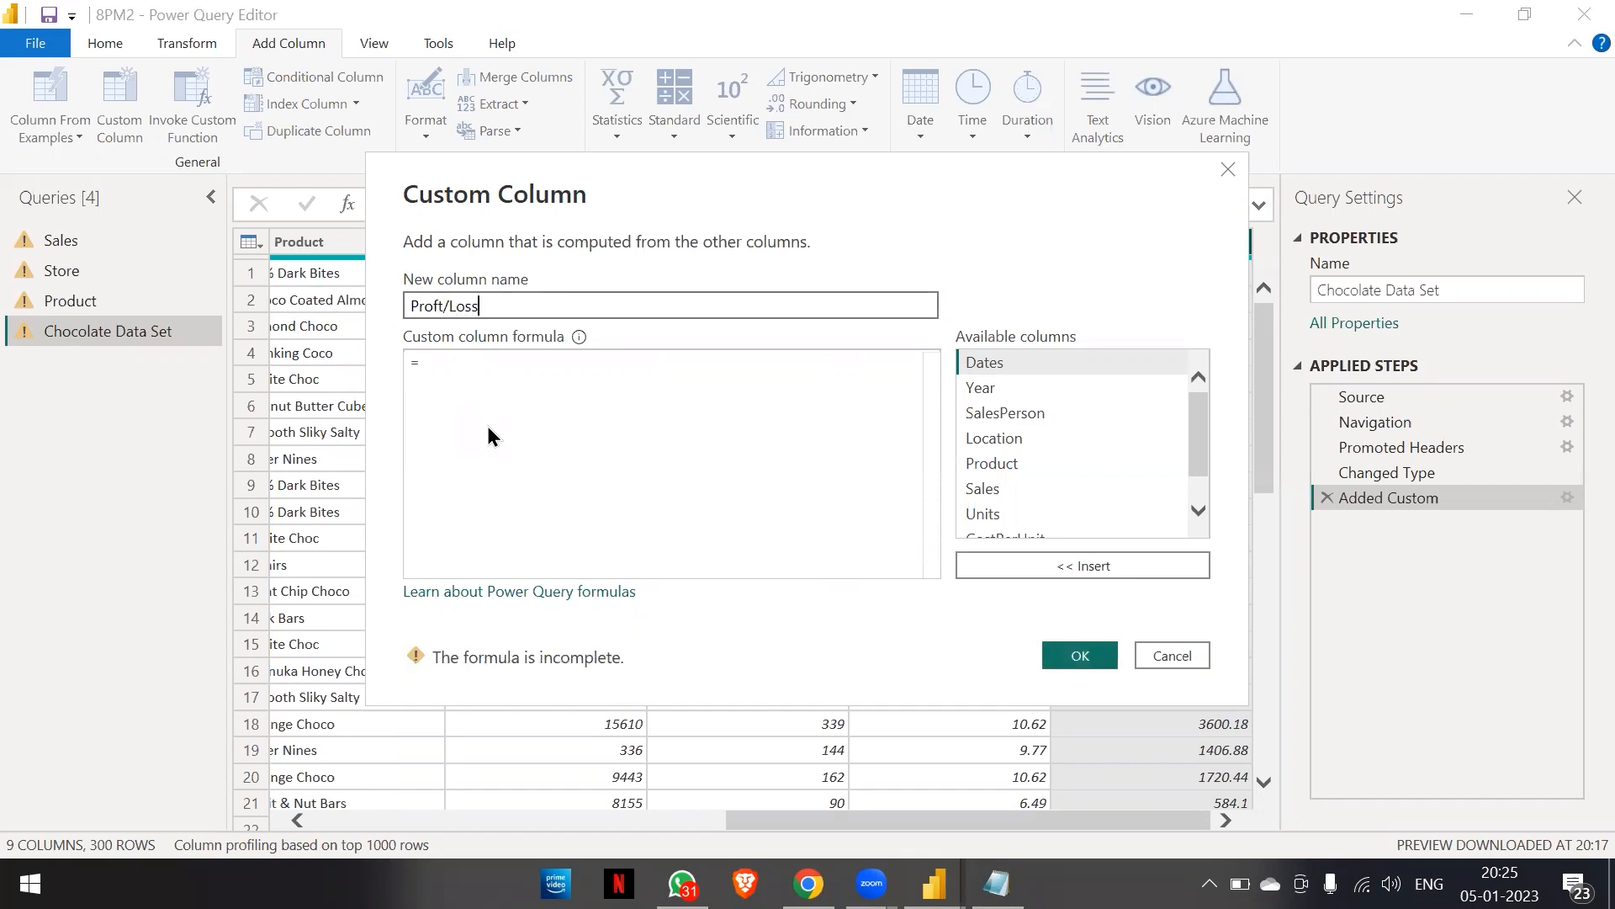
pyautogui.press('BackSpace')
pyautogui.press('BackSpace')
pyautogui.press('BackSpace')
pyautogui.press('BackSpace')
pyautogui.press('BackSpace')
pyautogui.press('BackSpace')
pyautogui.press('BackSpace')
pyautogui.write('fit/Loss')
pyautogui.press('BackSpace')
pyautogui.press('BackSpace')
pyautogui.write('ss')
# Set the Profit/Loss formula to [Sales]-[M Cost] and create the column.
pyautogui.scroll(-1, 1022, 442)
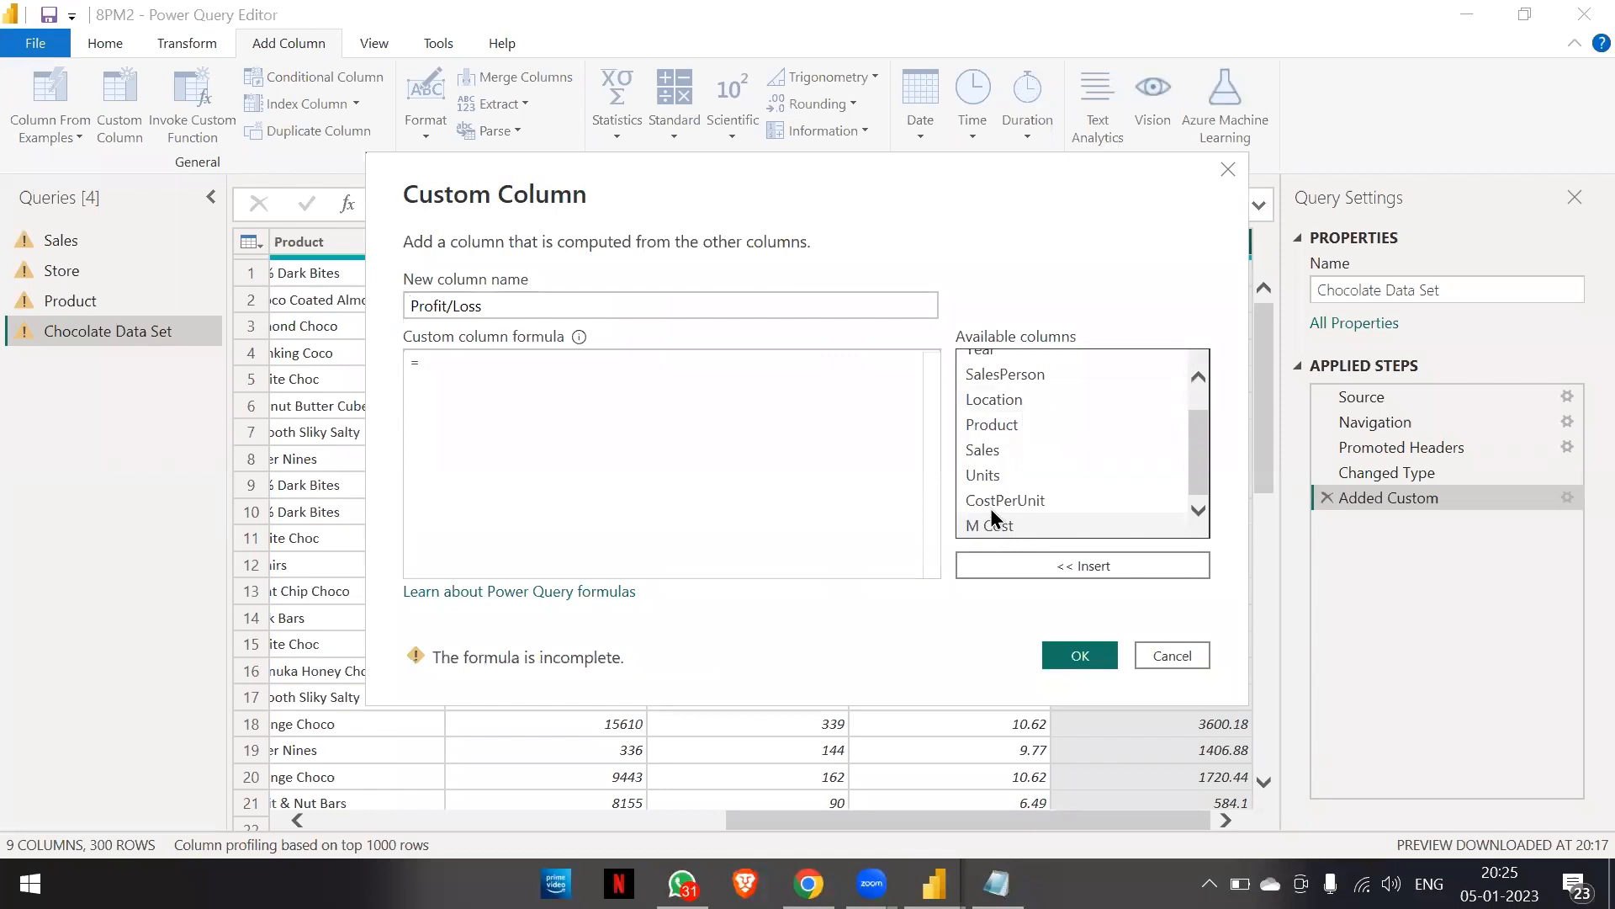
pyautogui.click(987, 458)
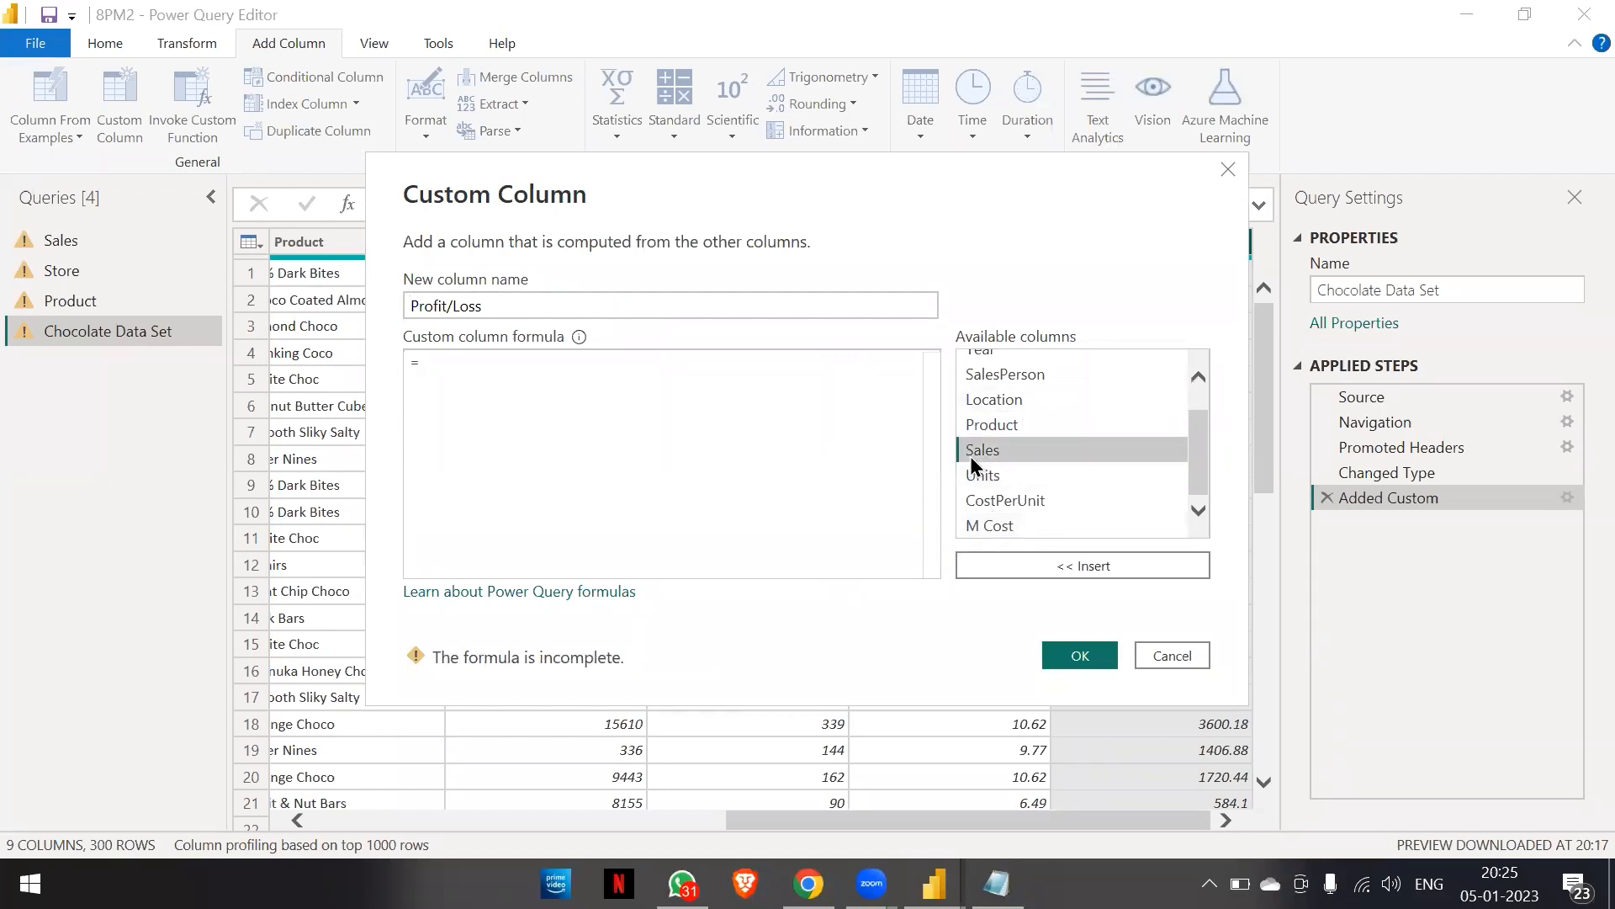
pyautogui.click(1016, 565)
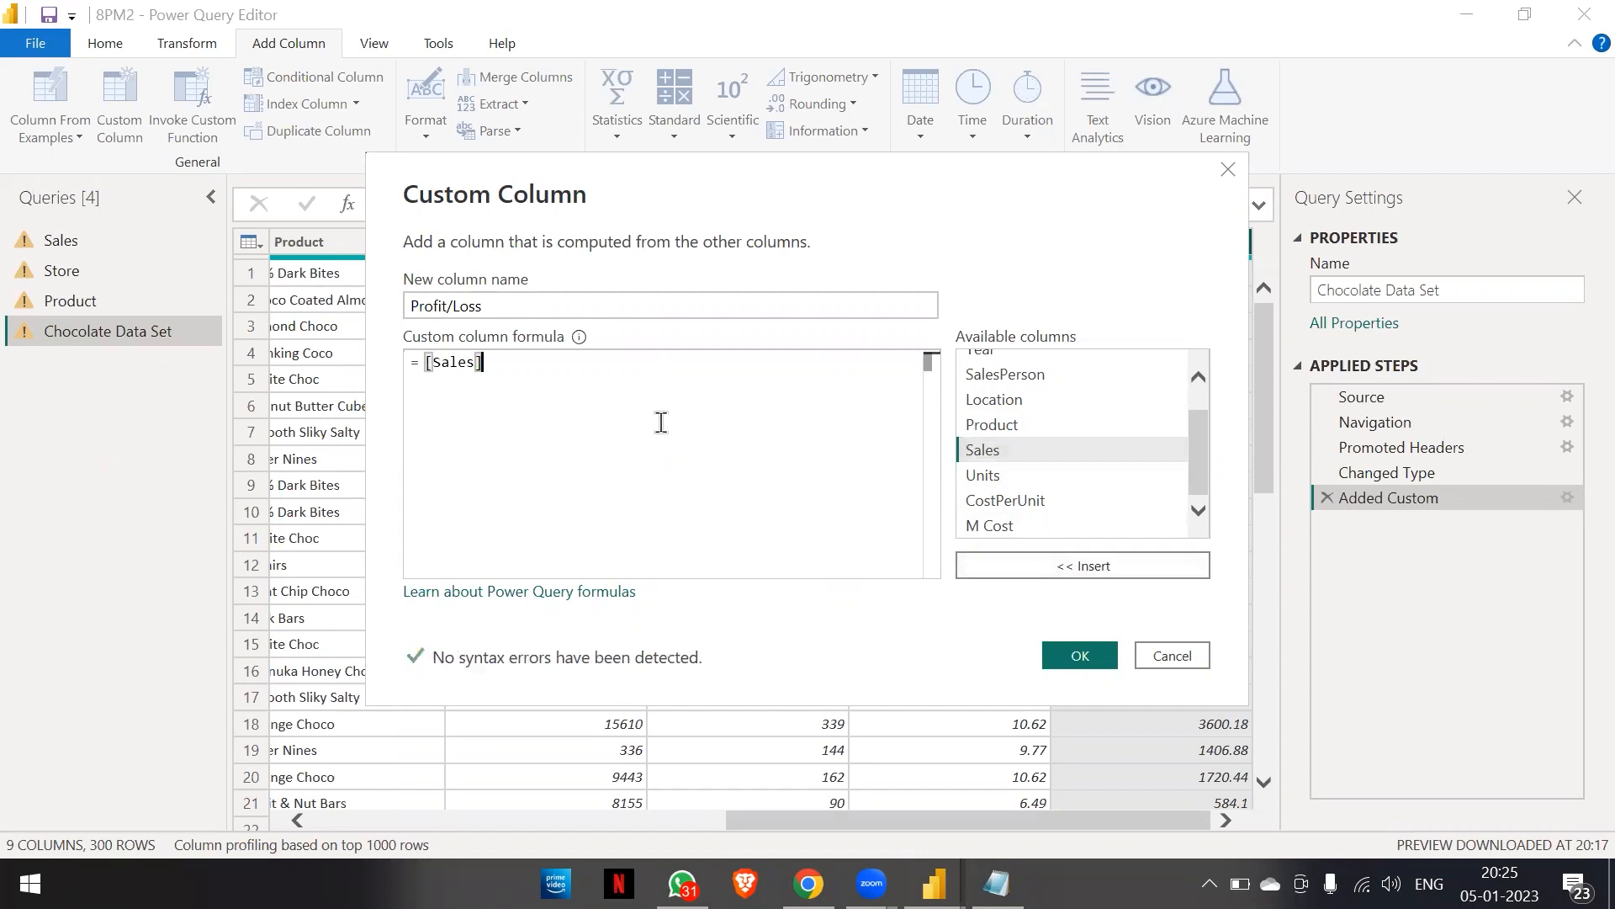
pyautogui.write('-')
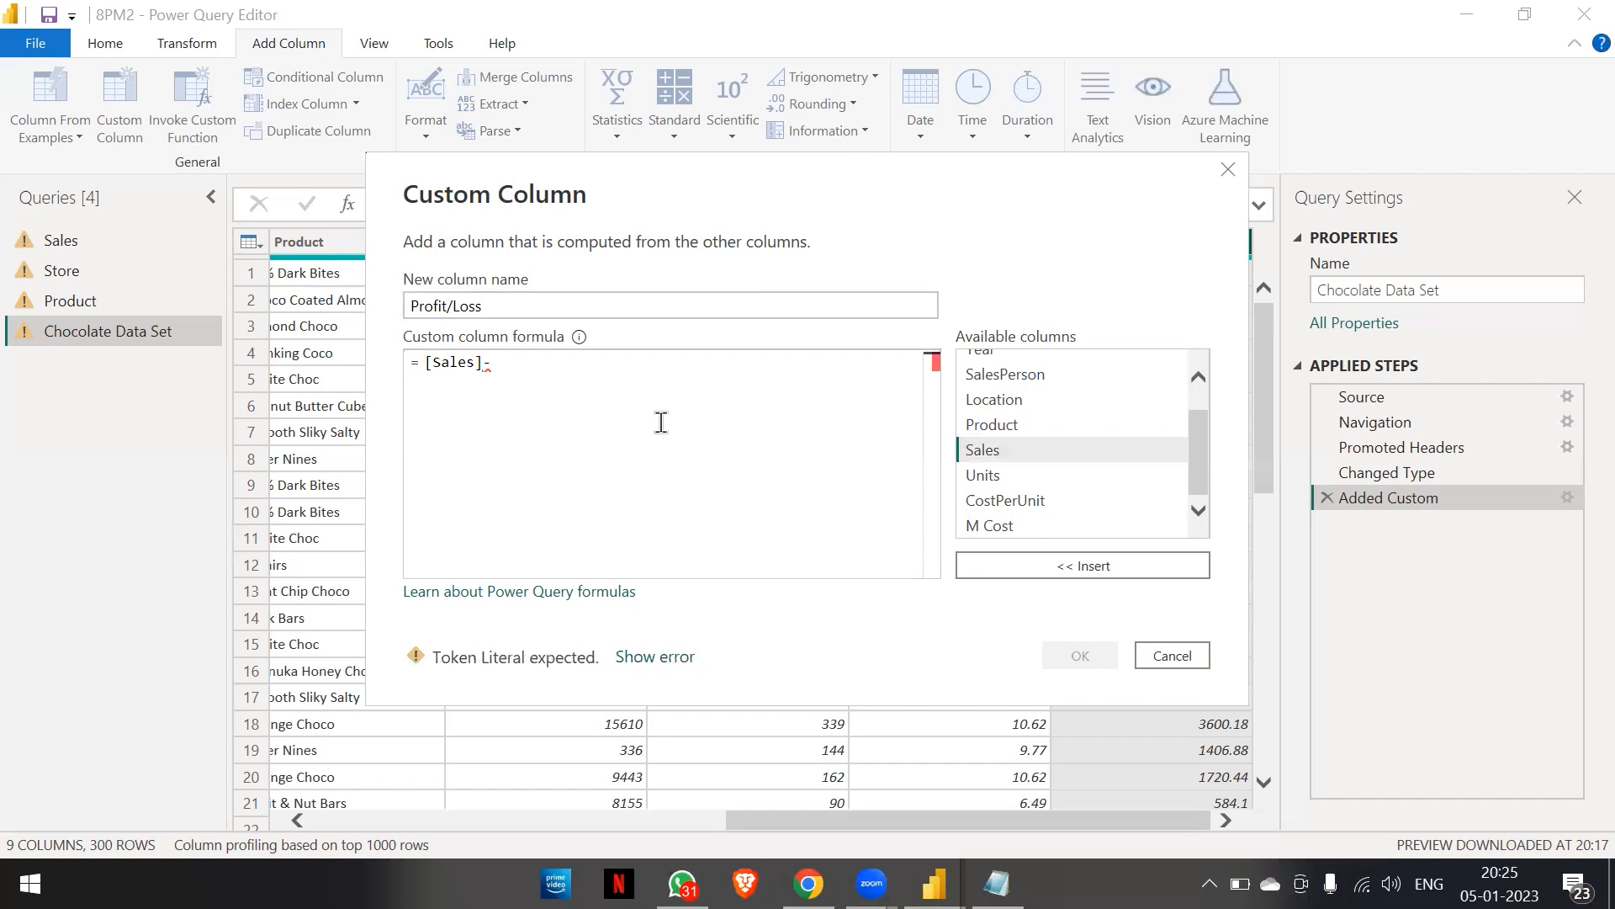
pyautogui.click(971, 523)
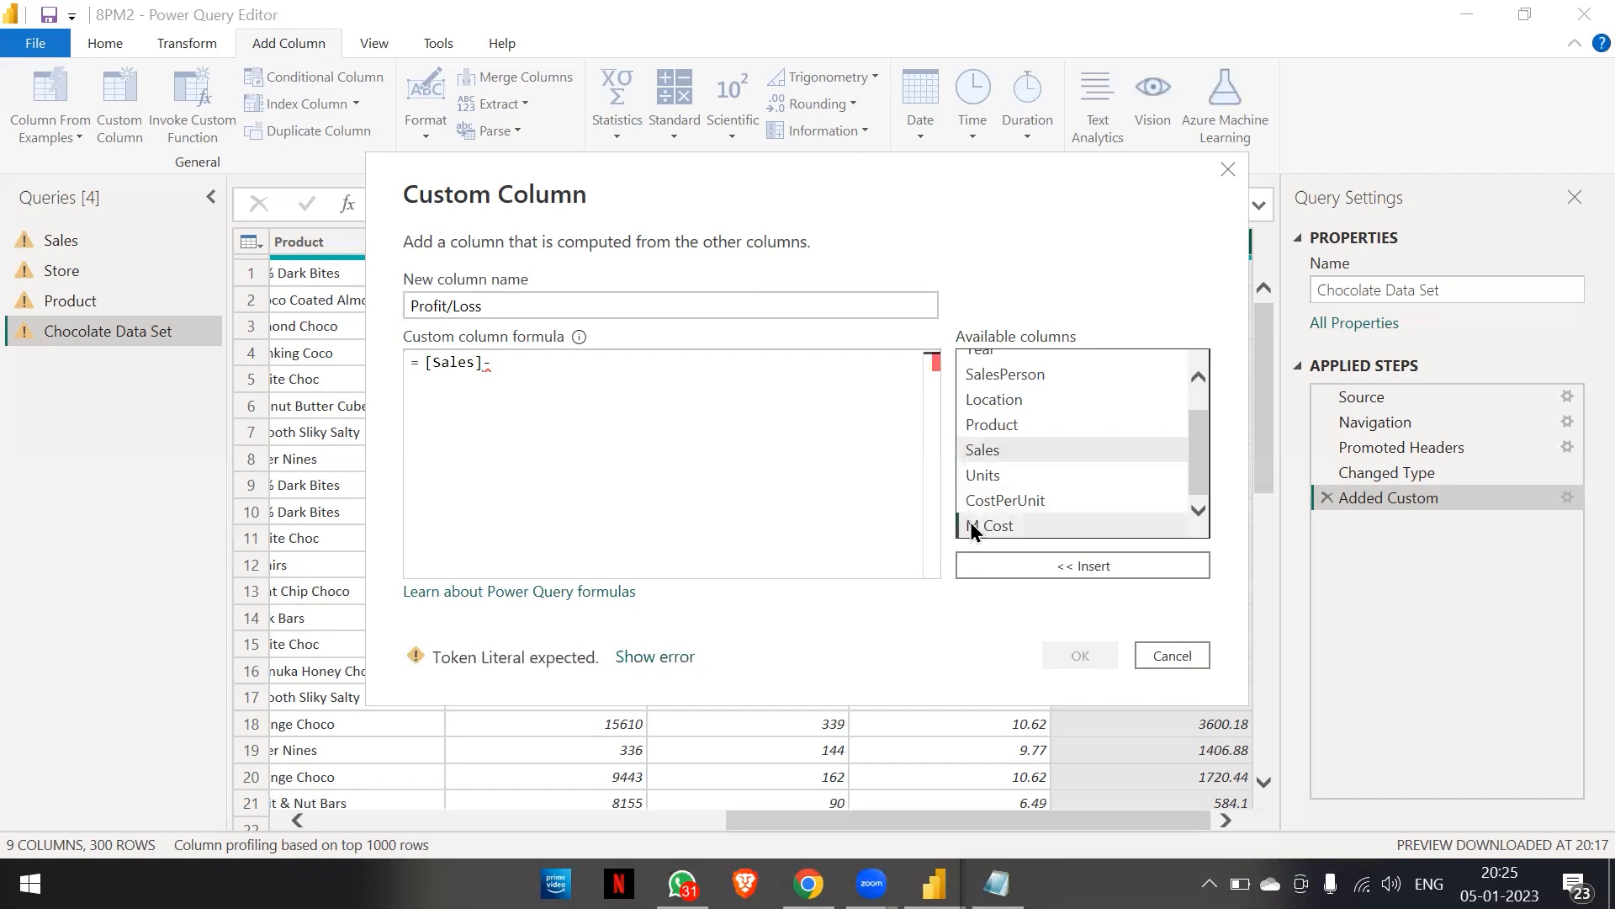
pyautogui.click(1013, 570)
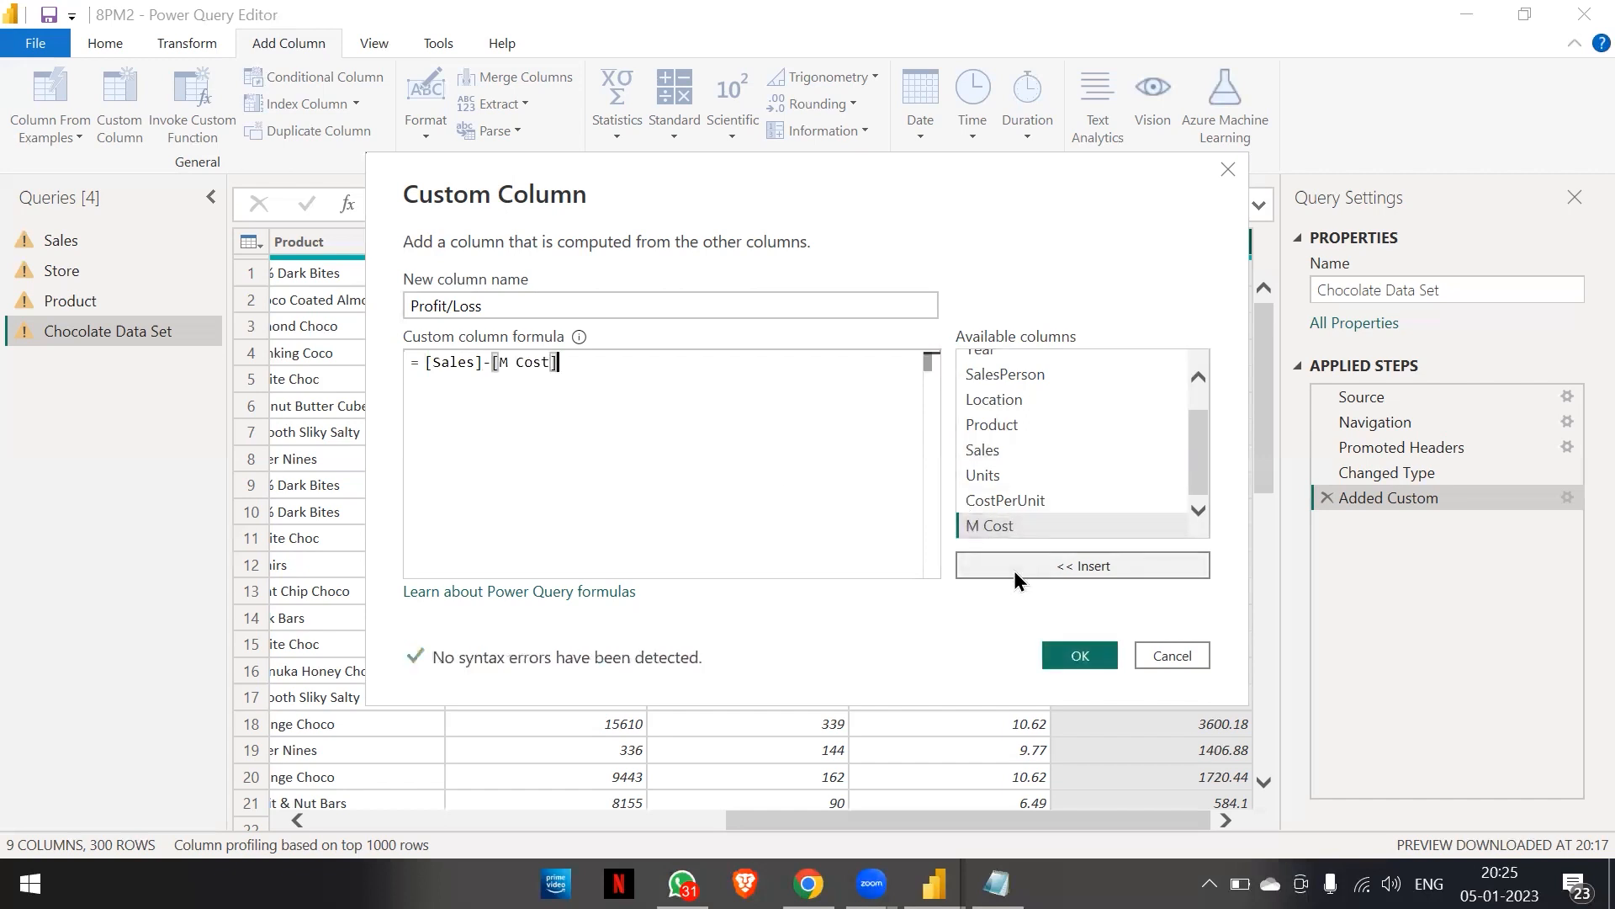
pyautogui.click(1061, 664)
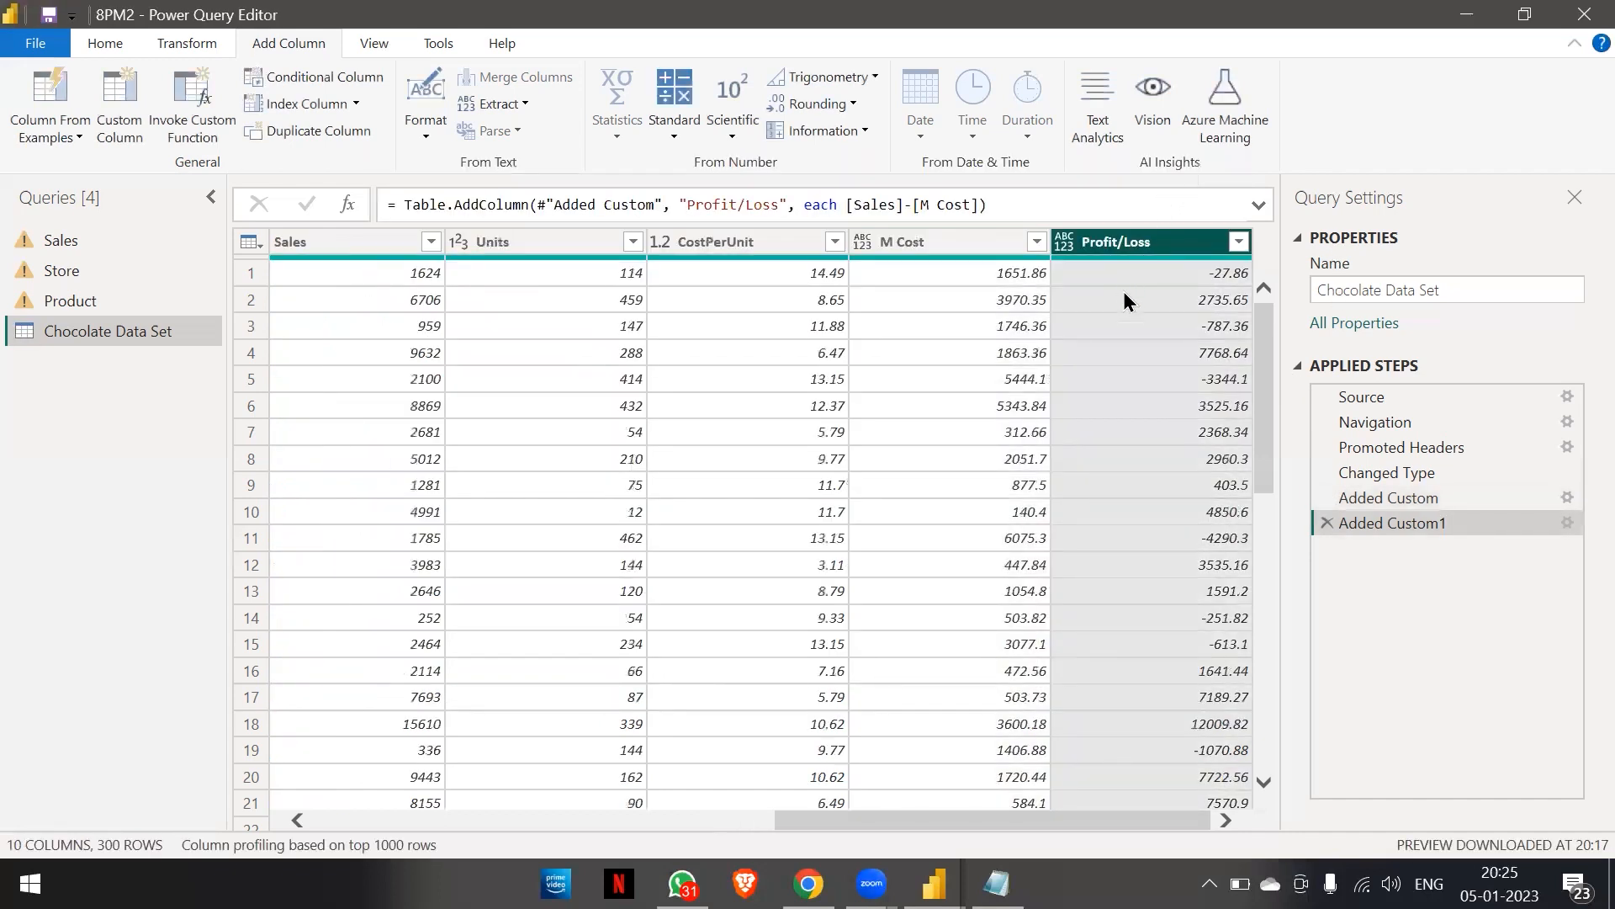
# Examine the Profit/Loss values down the table and the query's first columns from Dates to Product.
pyautogui.scroll(-7, 1127, 739)
pyautogui.scroll(-19, 1127, 740)
pyautogui.scroll(-20, 1127, 739)
pyautogui.scroll(20, 1127, 738)
pyautogui.scroll(17, 1128, 739)
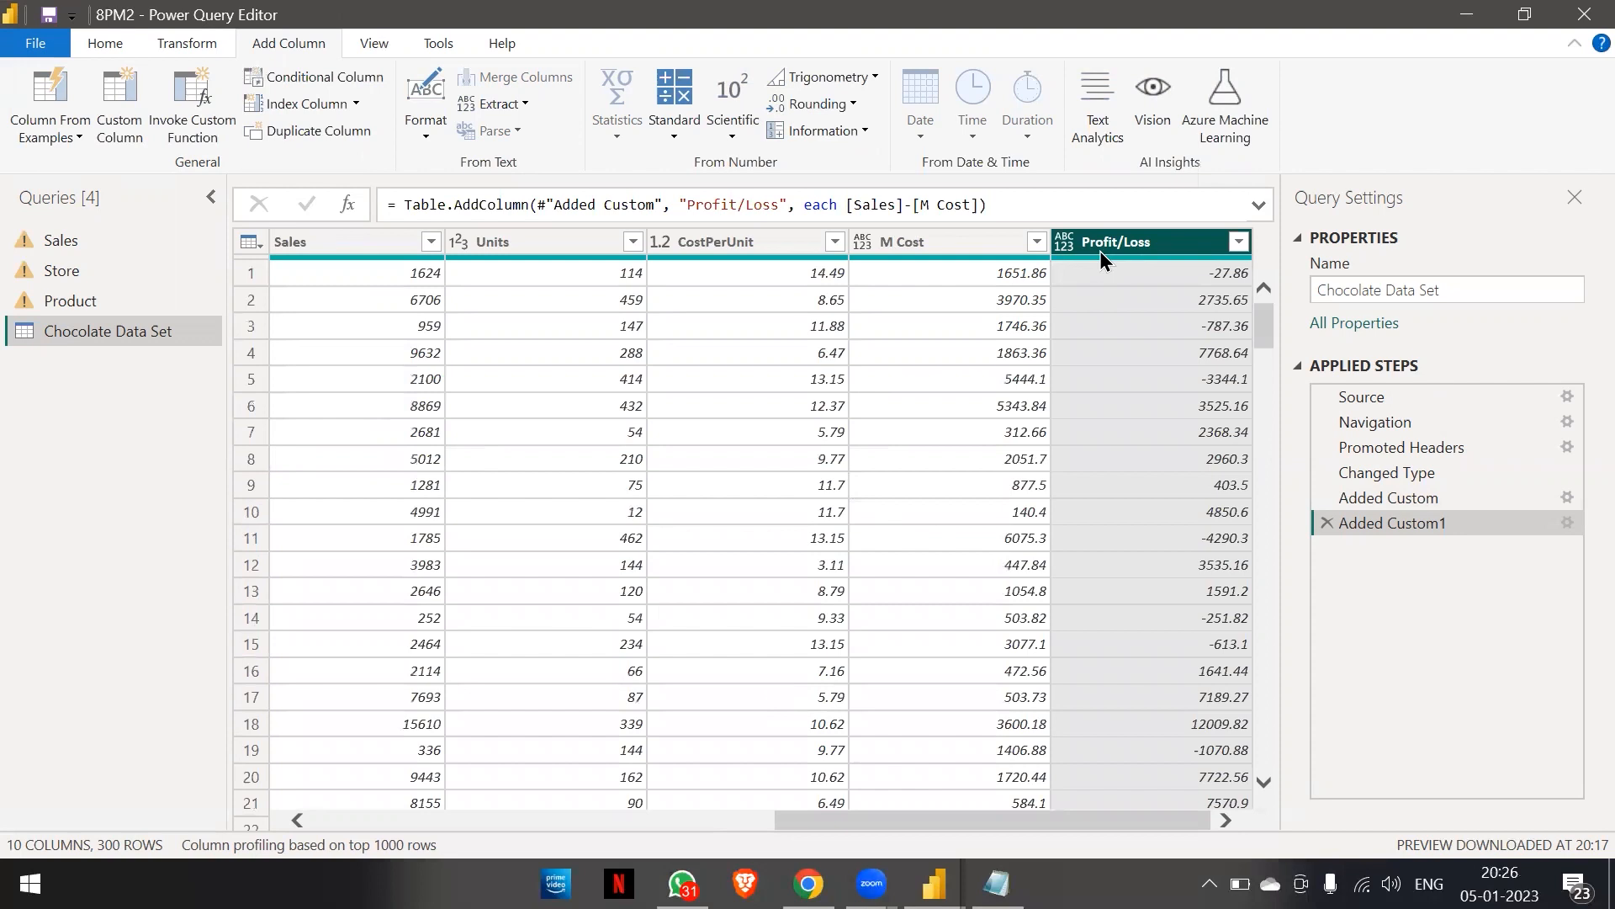
pyautogui.hscroll(-10, 512, 497)
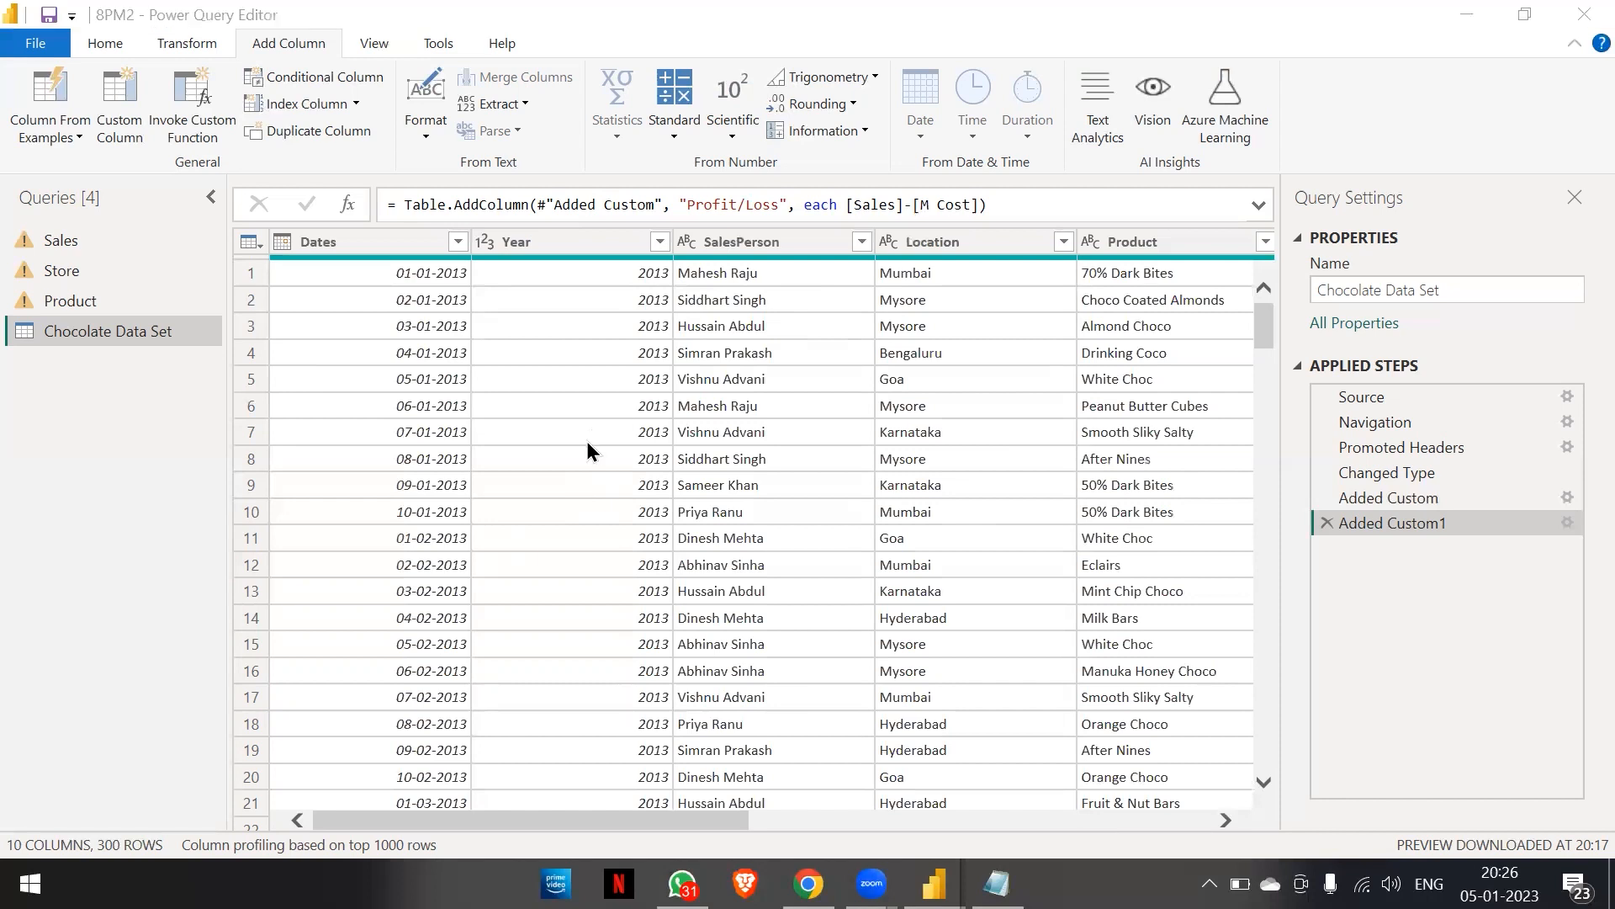
# Close and apply the Power Query changes, and collapse the Filters pane in Power BI Desktop's report view.
pyautogui.click(102, 50)
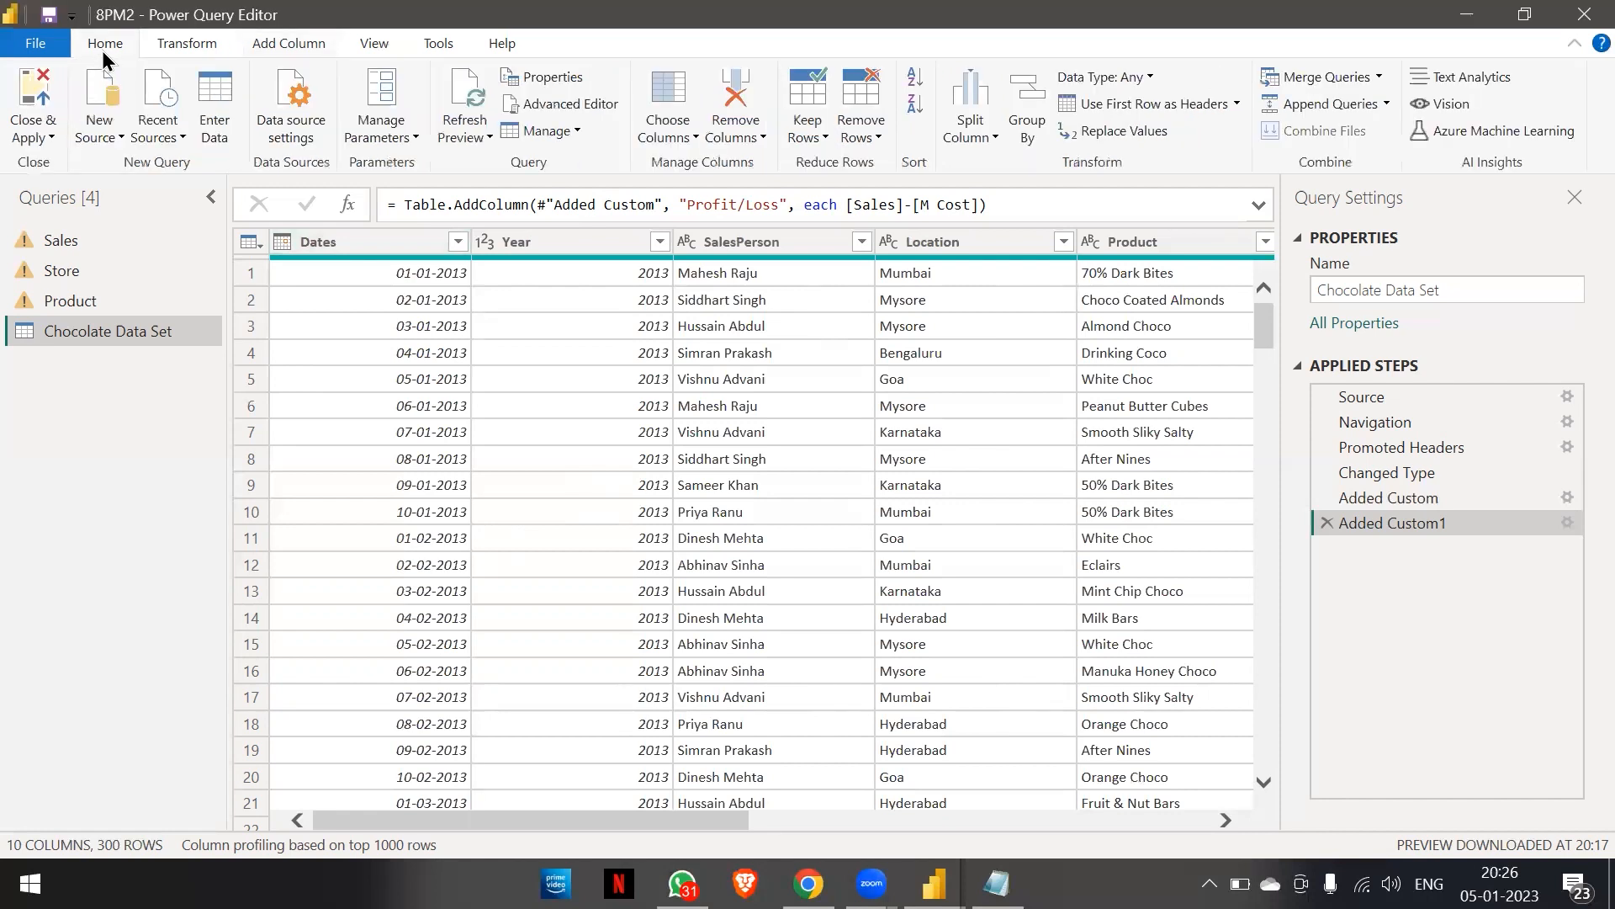
pyautogui.click(28, 104)
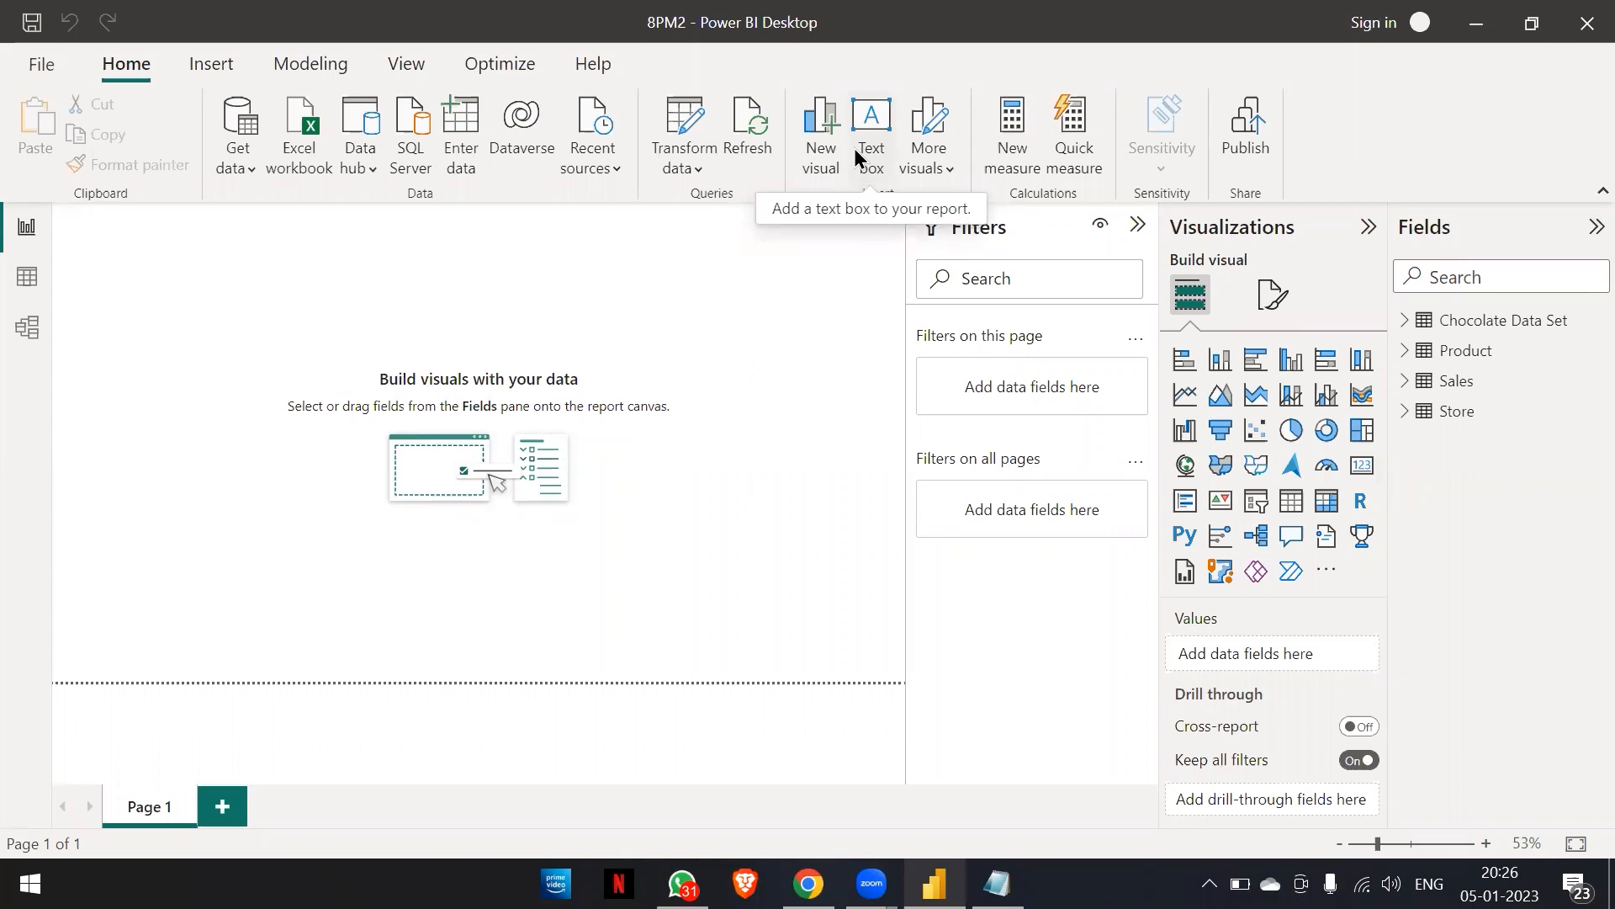
pyautogui.click(1139, 229)
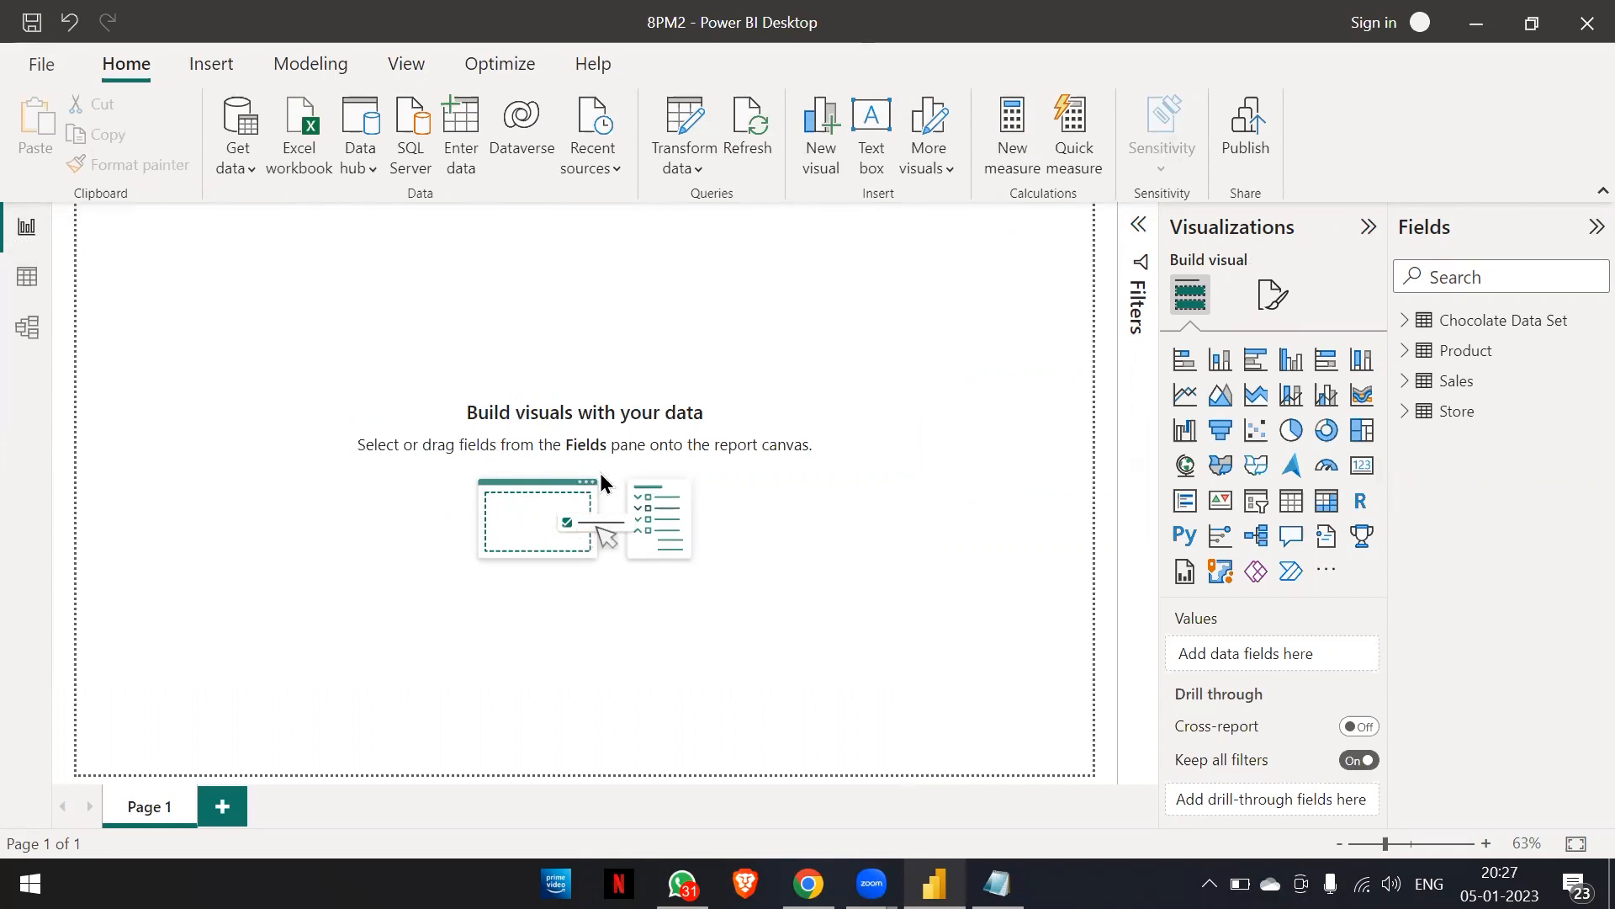
pyautogui.scroll(-3, 599, 473)
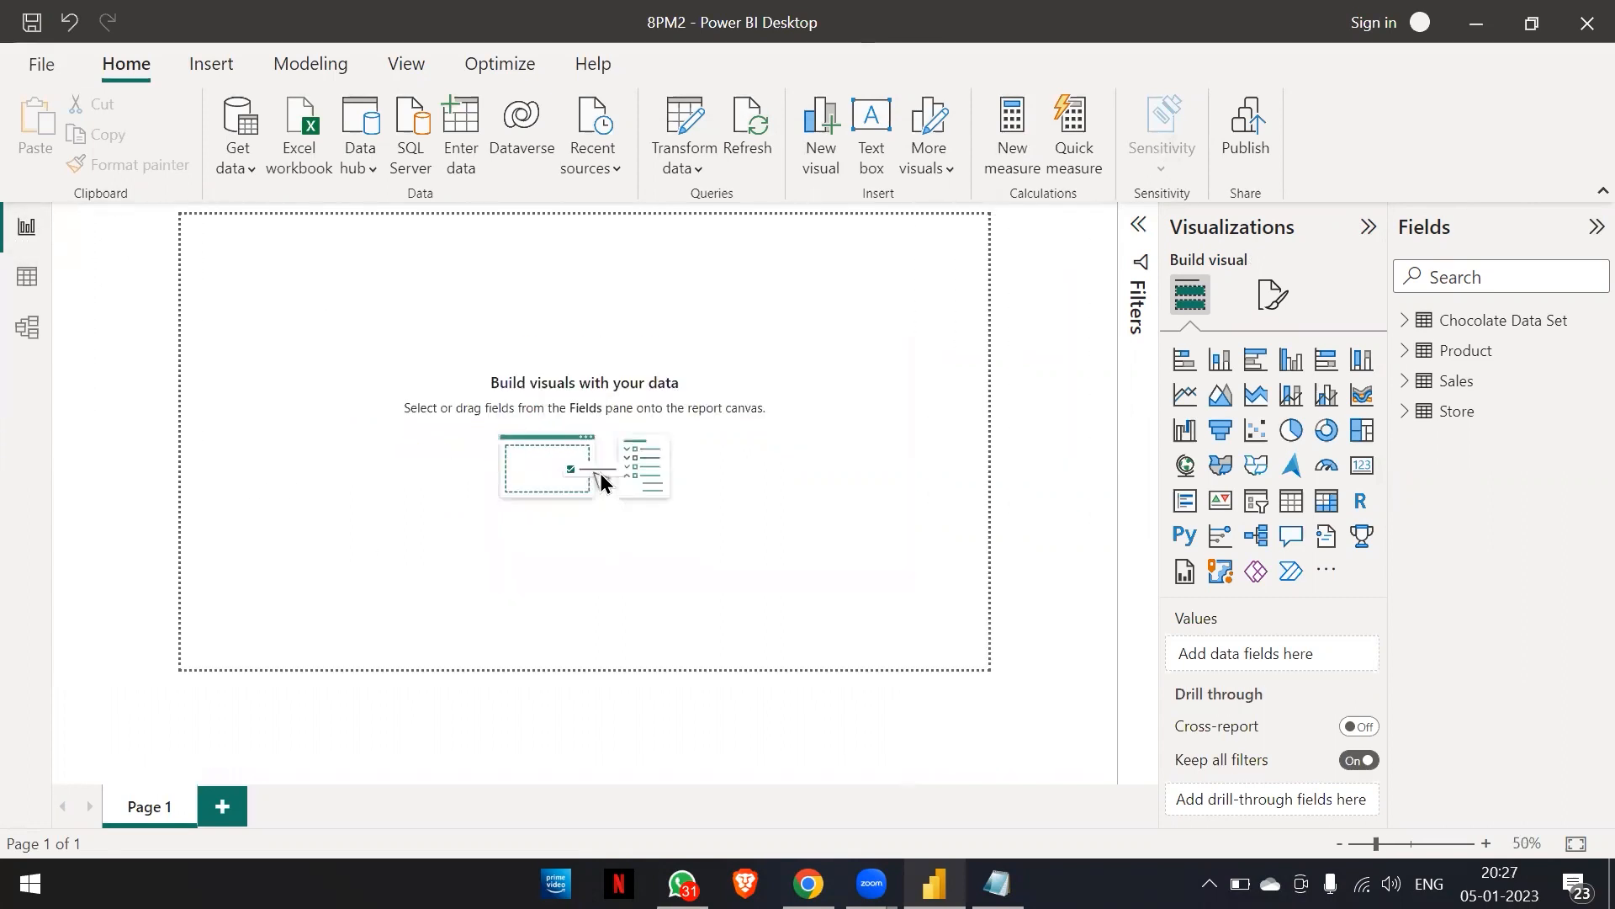
pyautogui.scroll(1, 599, 473)
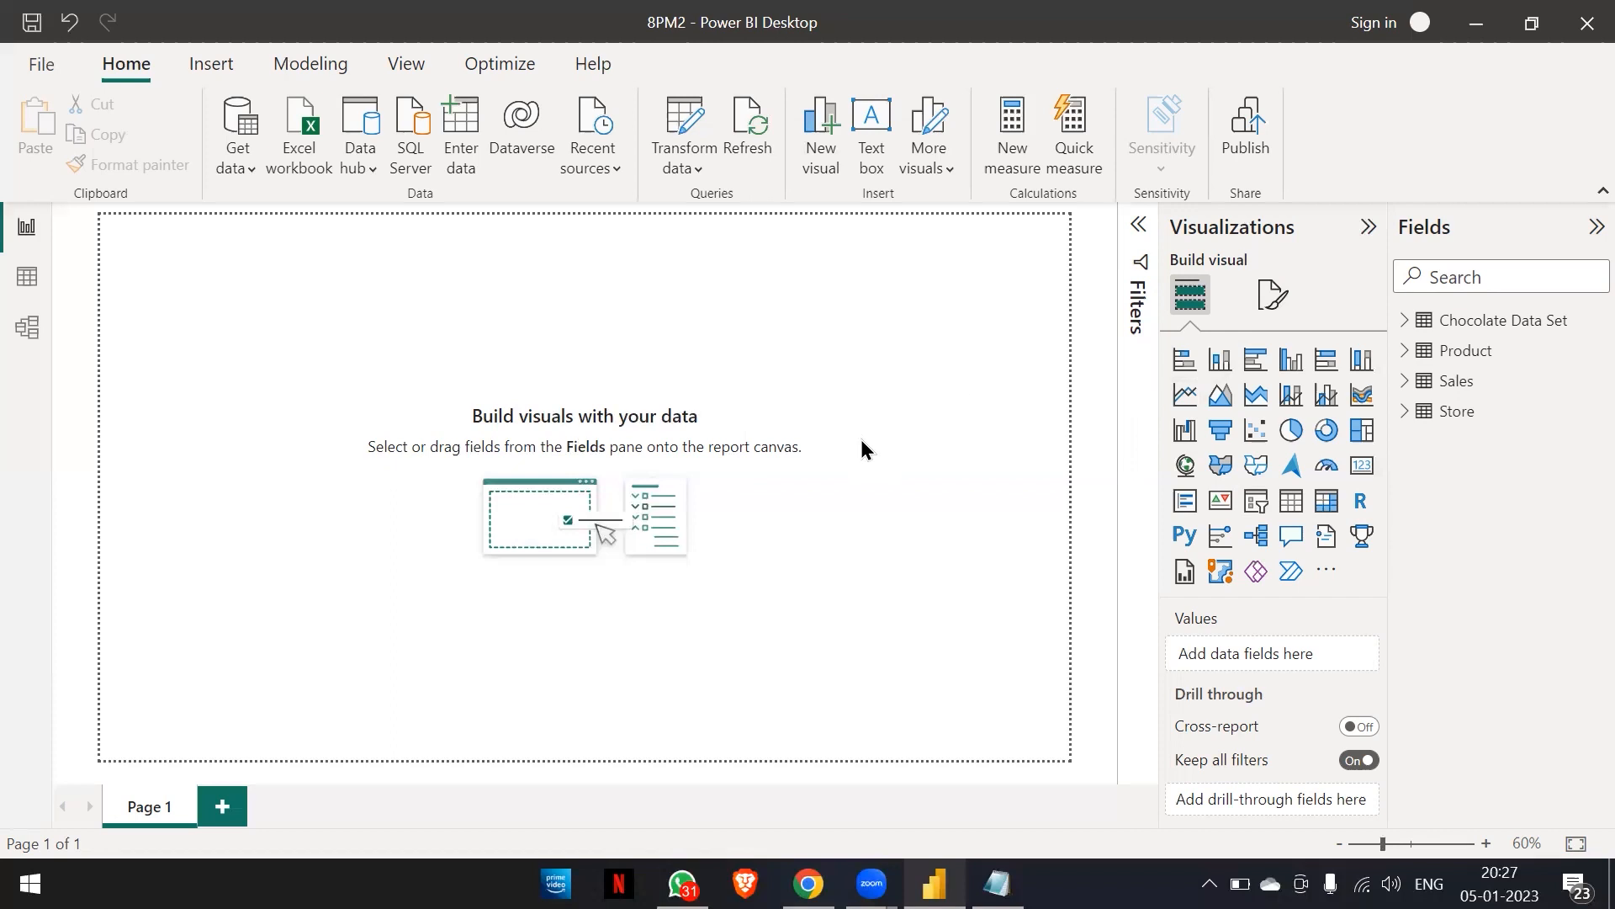
# Switch to Notepad and add the line 'Report helps to show the data in the form of table' below the DAX notes.
pyautogui.hotkey('alt', 'Tab')
pyautogui.press('Return')
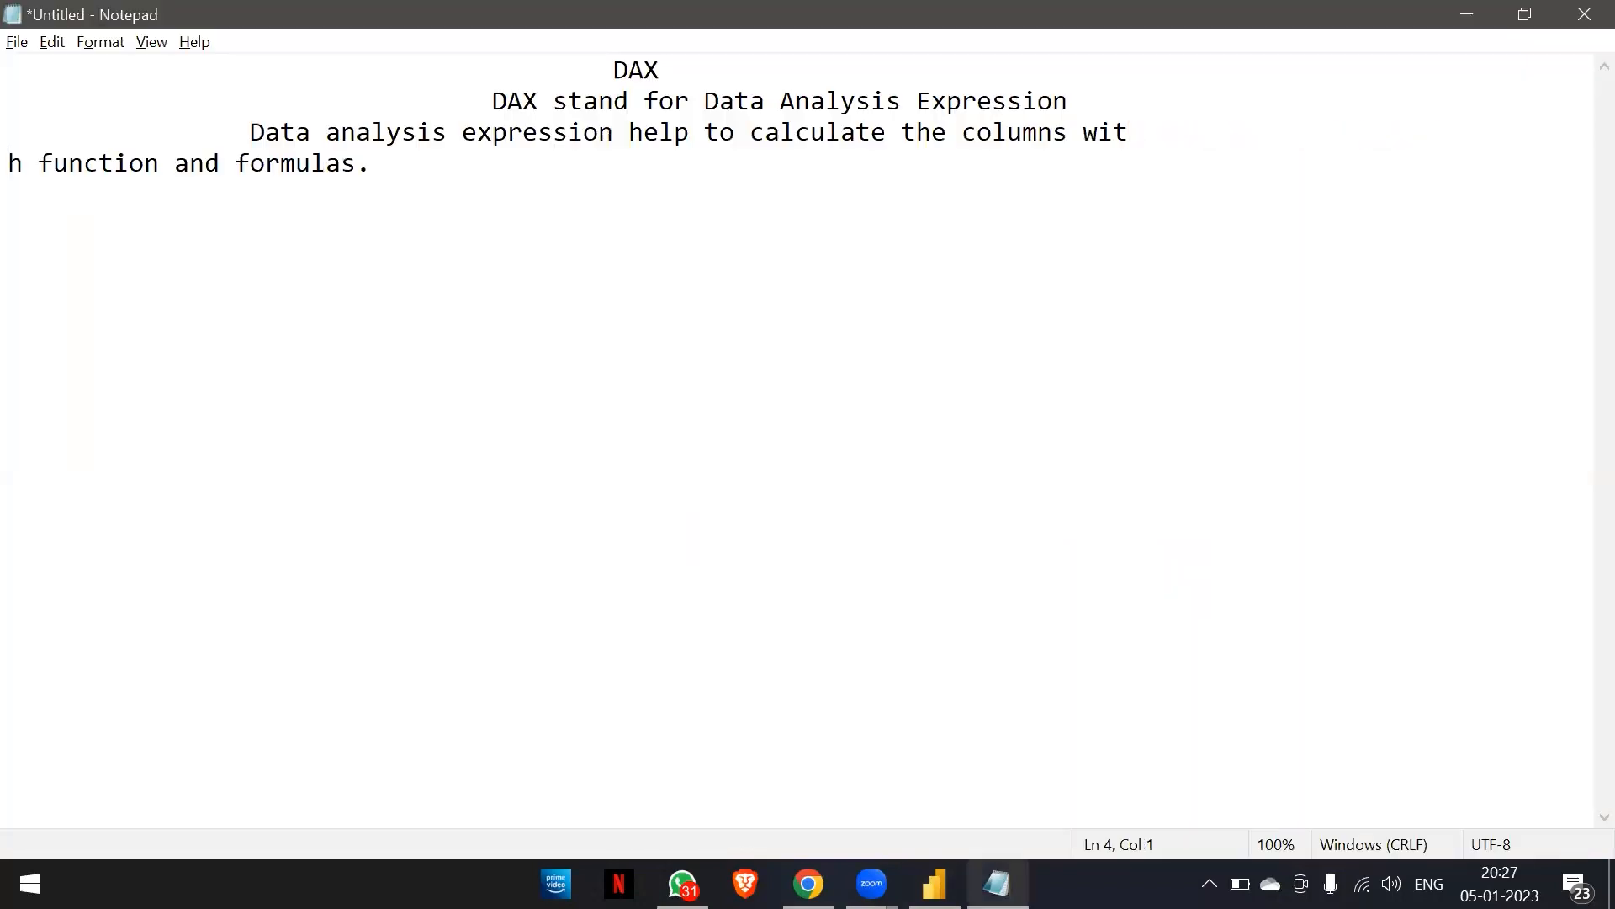
pyautogui.press('BackSpace')
pyautogui.press('Down')
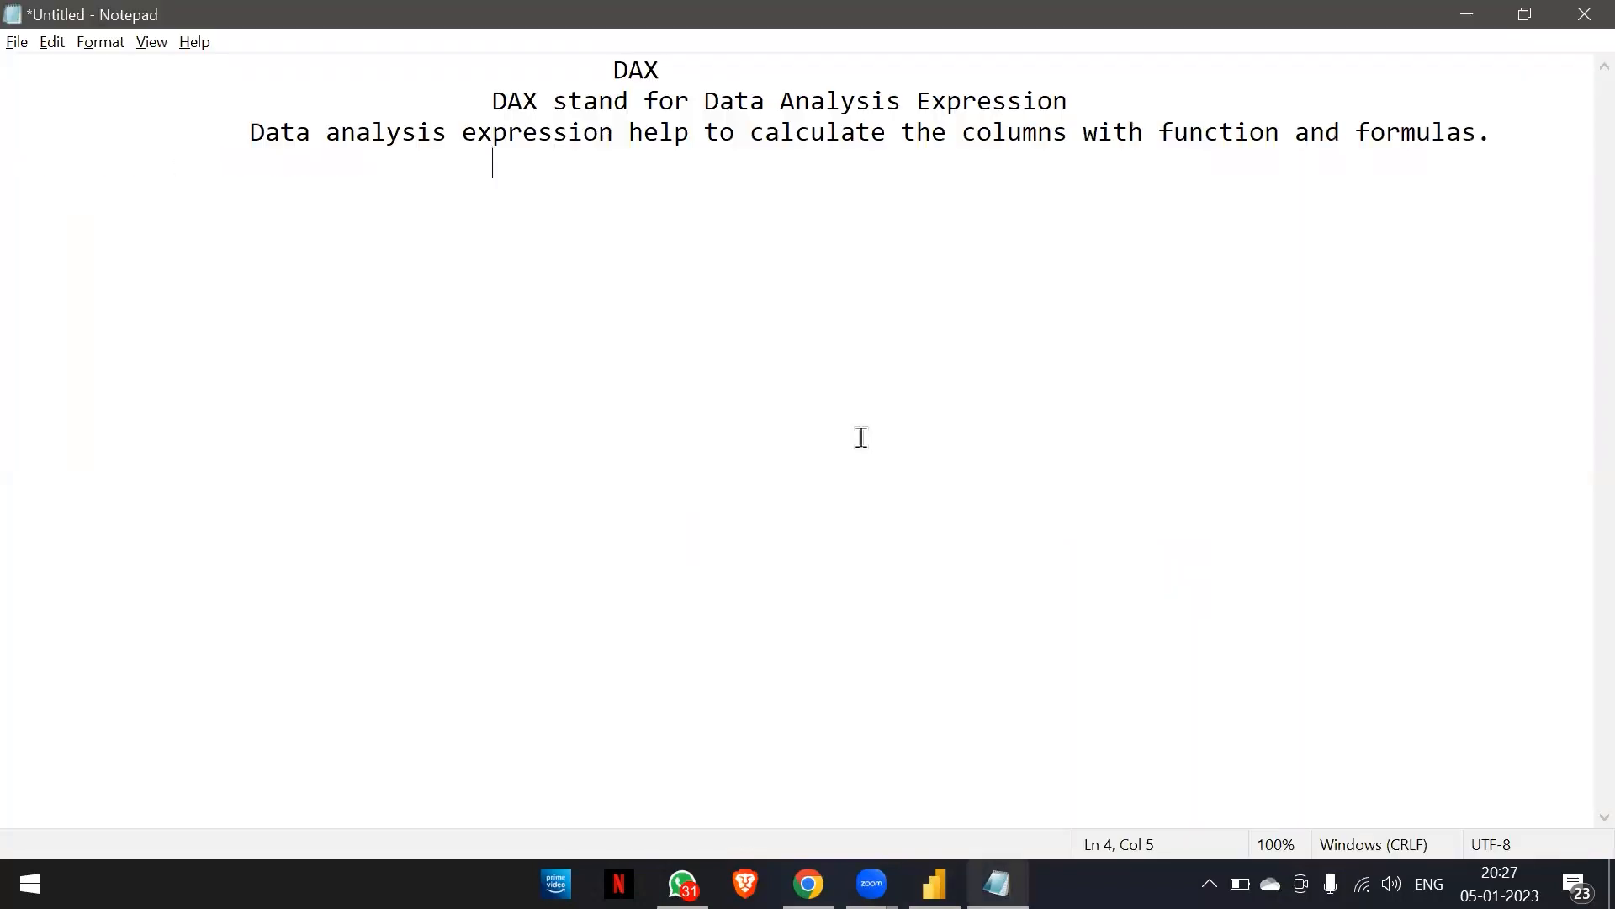
pyautogui.press('Return')
pyautogui.press('Return')
pyautogui.press('Return')
pyautogui.press('Tab')
pyautogui.press('Tab')
pyautogui.press('Return')
pyautogui.press('Up')
pyautogui.press('Up')
pyautogui.press('Tab')
pyautogui.press('Tab')
pyautogui.write('Reprot')
pyautogui.press('BackSpace')
pyautogui.press('BackSpace')
pyautogui.write('ort ')
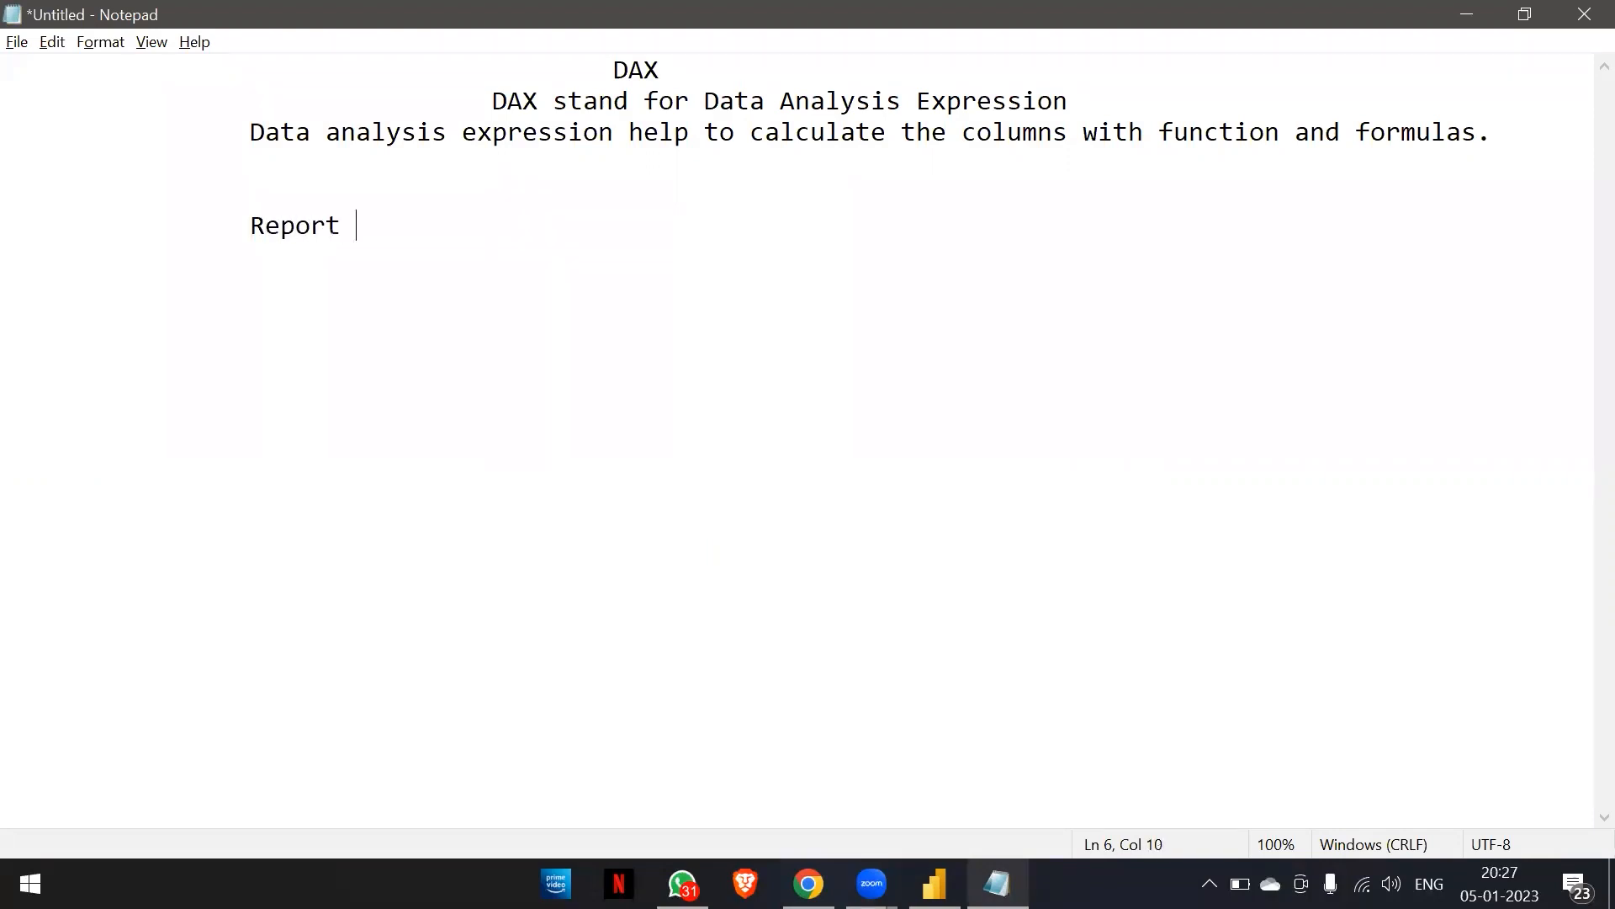
pyautogui.write('j')
pyautogui.press('BackSpace')
pyautogui.write('help')
pyautogui.press('BackSpace')
pyautogui.write('s to show the ')
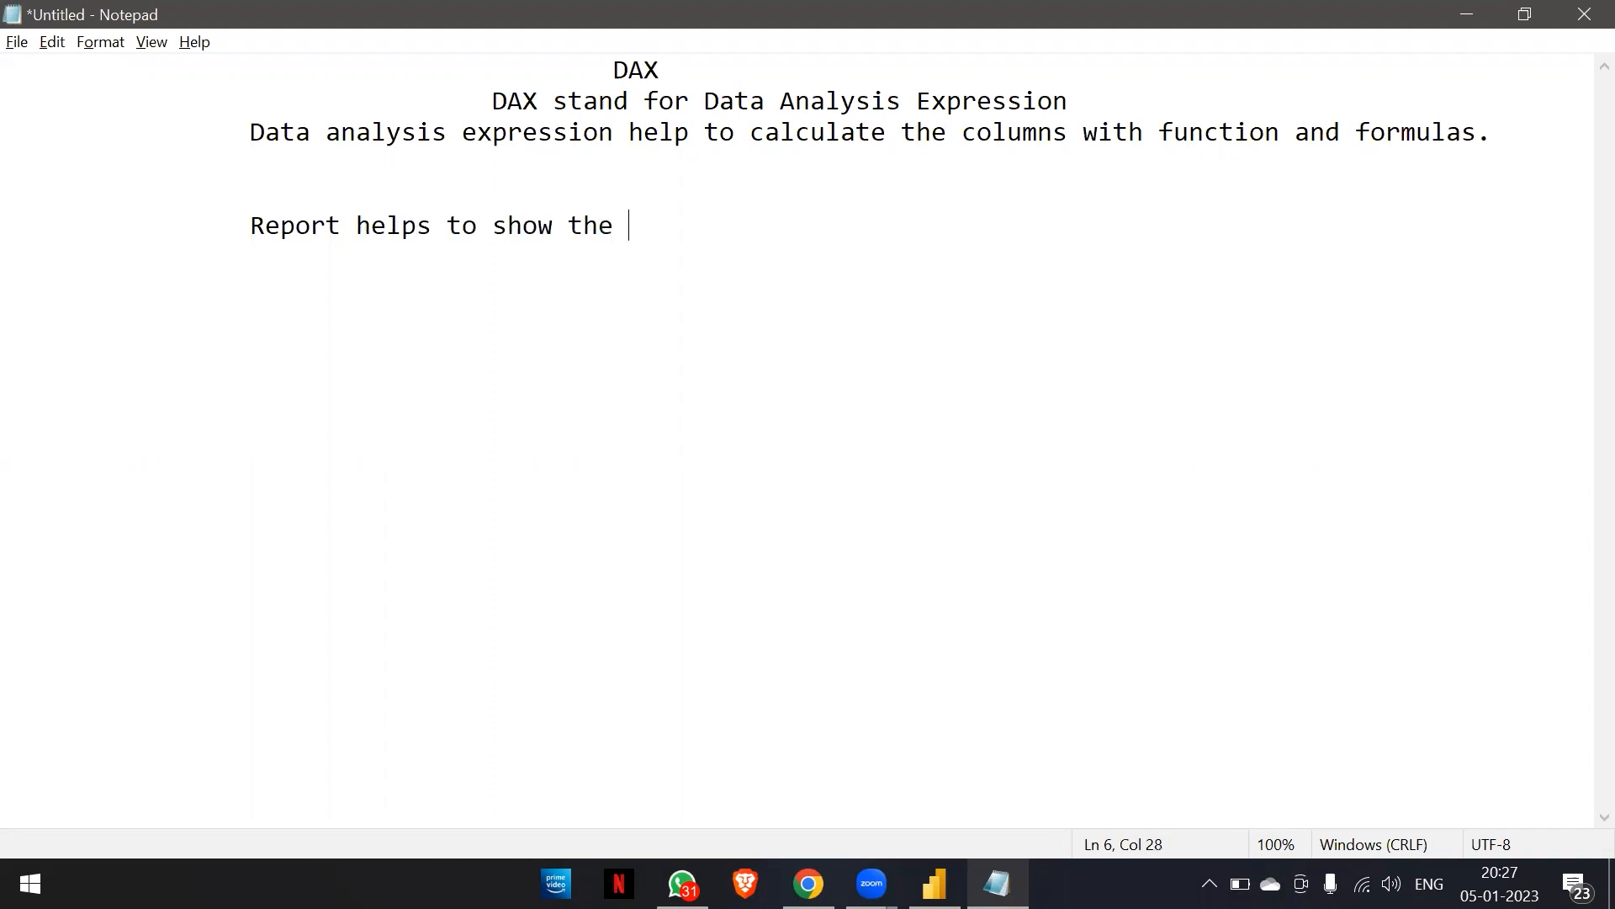
pyautogui.write('data in the form of table')
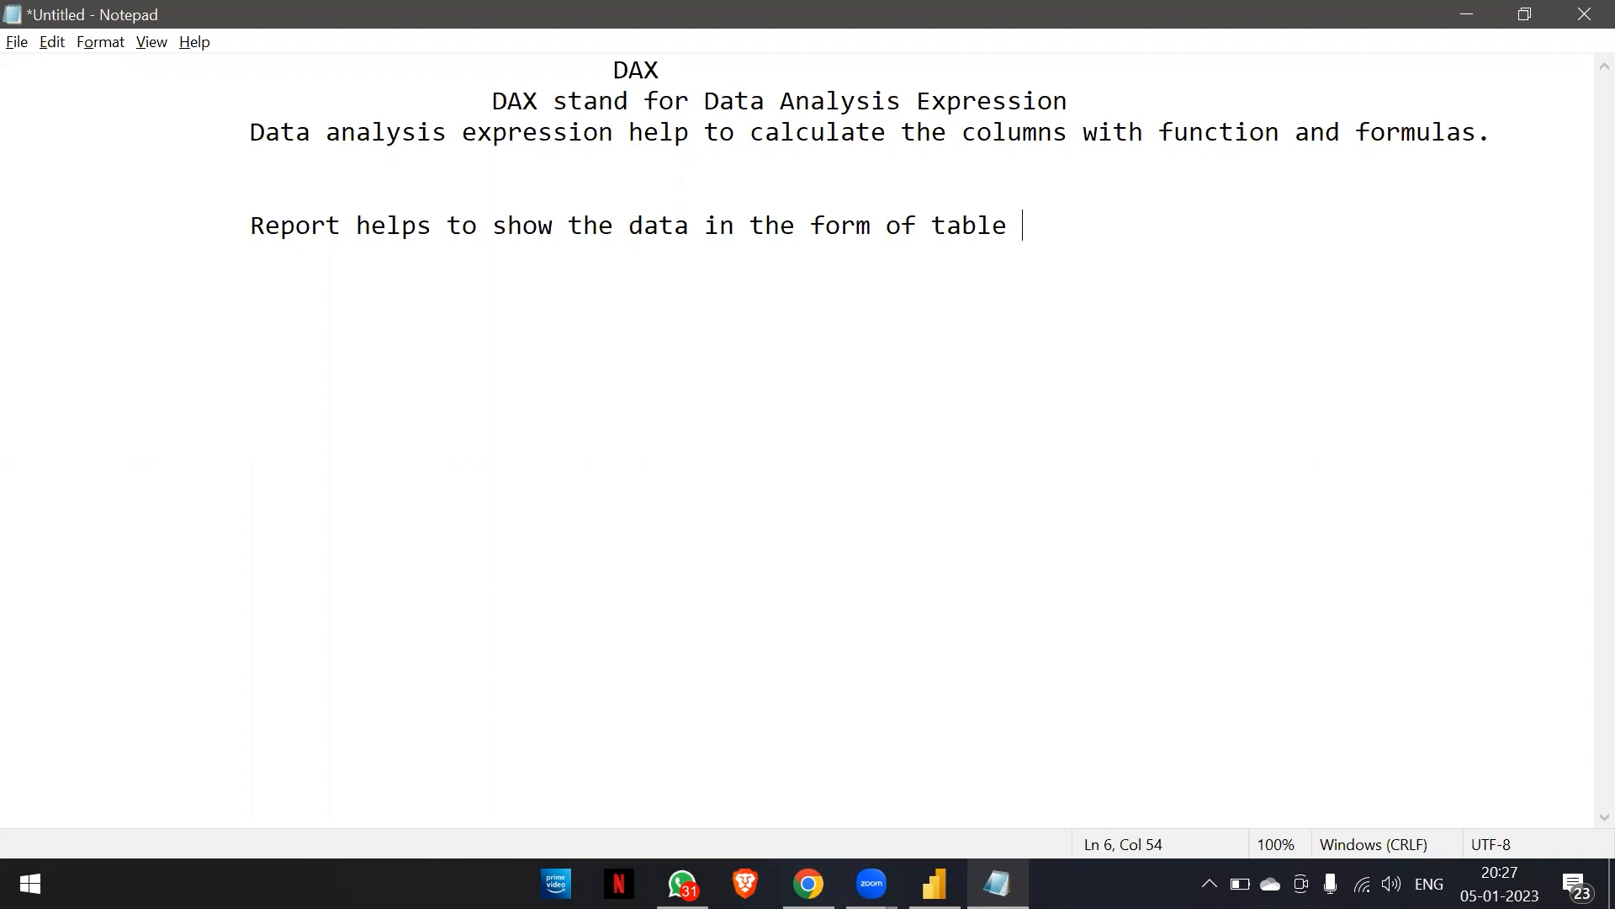
pyautogui.press('Left')
pyautogui.press('Left')
pyautogui.press('Left')
pyautogui.press('Right')
pyautogui.press('Right')
pyautogui.press('Right')
# Add a note below the report line stating that visualisation helps to show the data in the form of charts and graphs.
pyautogui.press('Return')
pyautogui.press('Tab')
pyautogui.press('Return')
pyautogui.press('Tab')
pyautogui.press('Tab')
pyautogui.write('Visualisat')
pyautogui.press('BackSpace')
pyautogui.write('isation he')
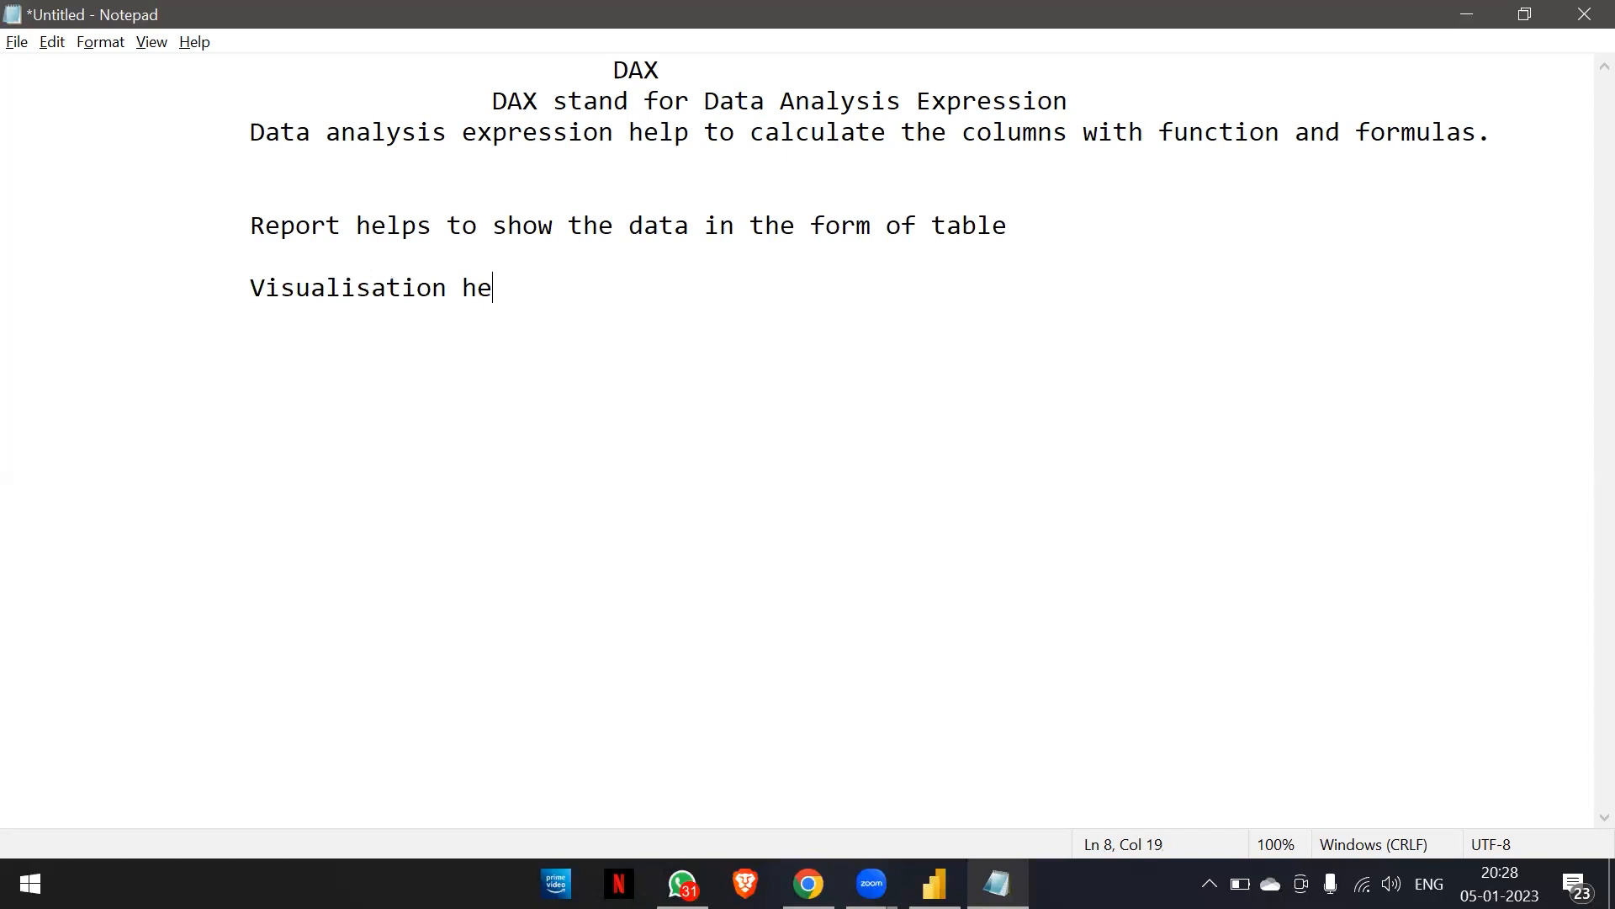
pyautogui.press('BackSpace')
pyautogui.write('elps to show the data int')
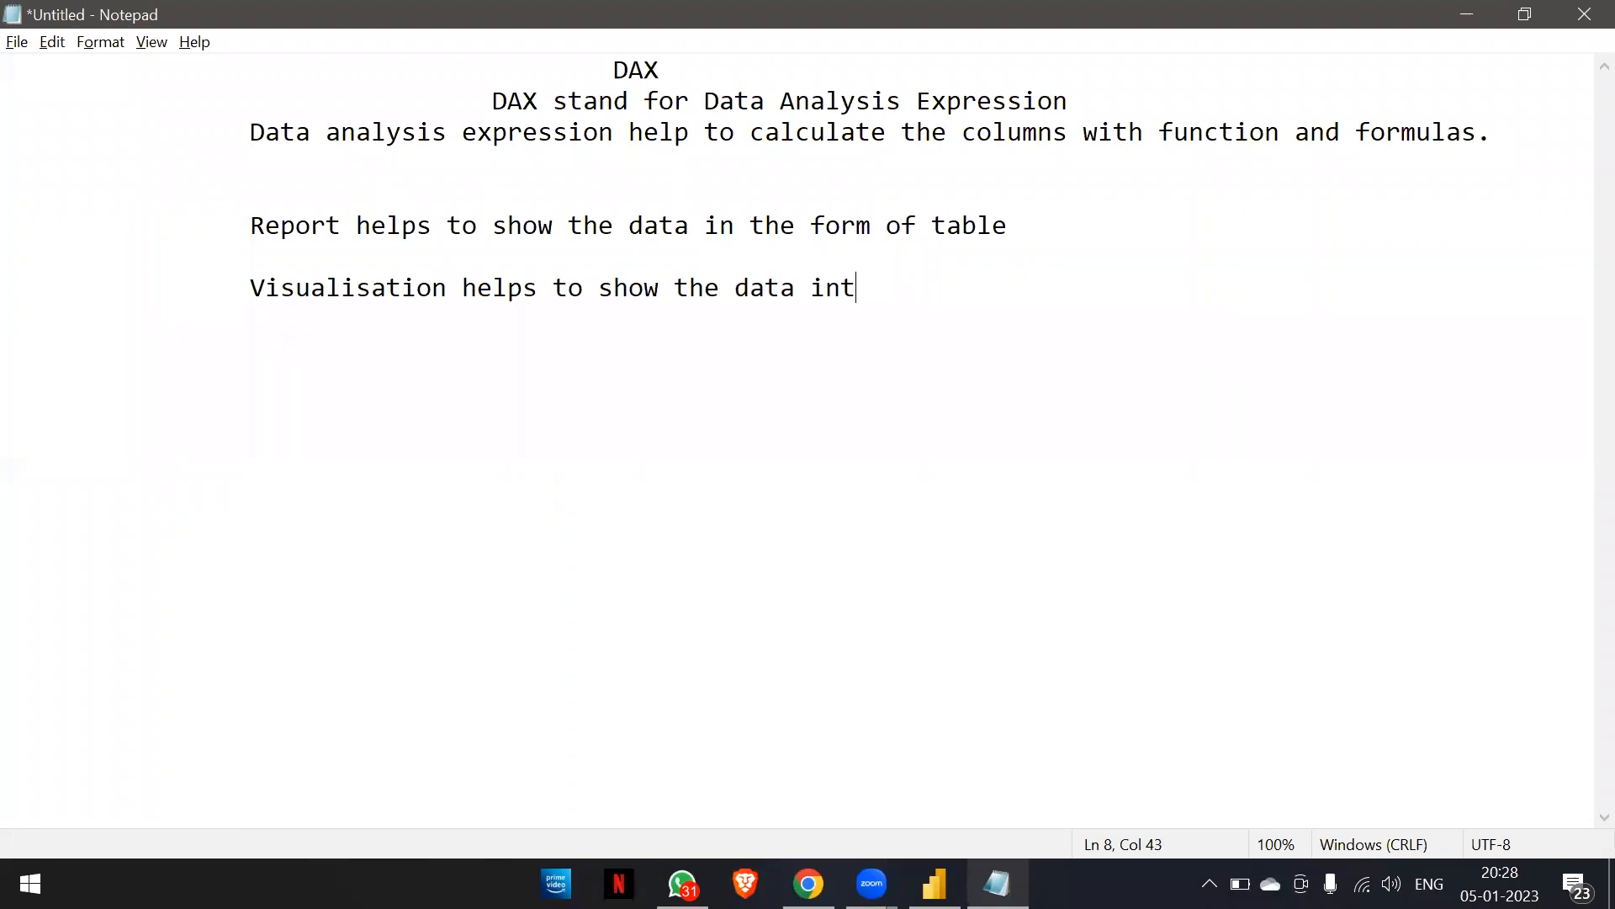
pyautogui.press('BackSpace')
pyautogui.write('the form of ')
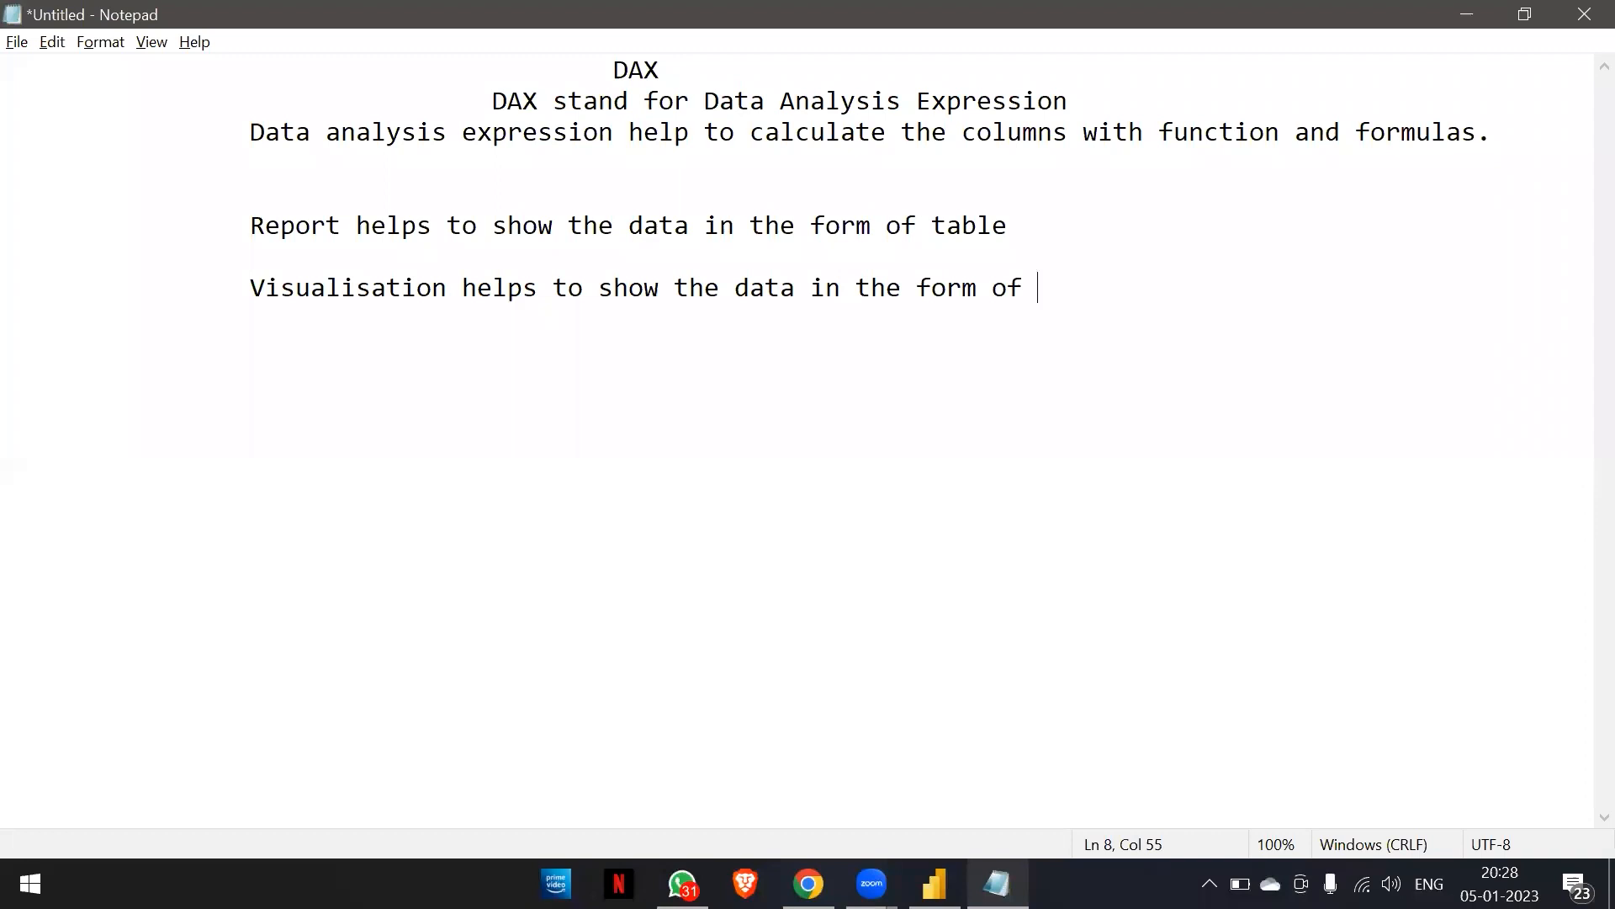
pyautogui.write('charts and graps')
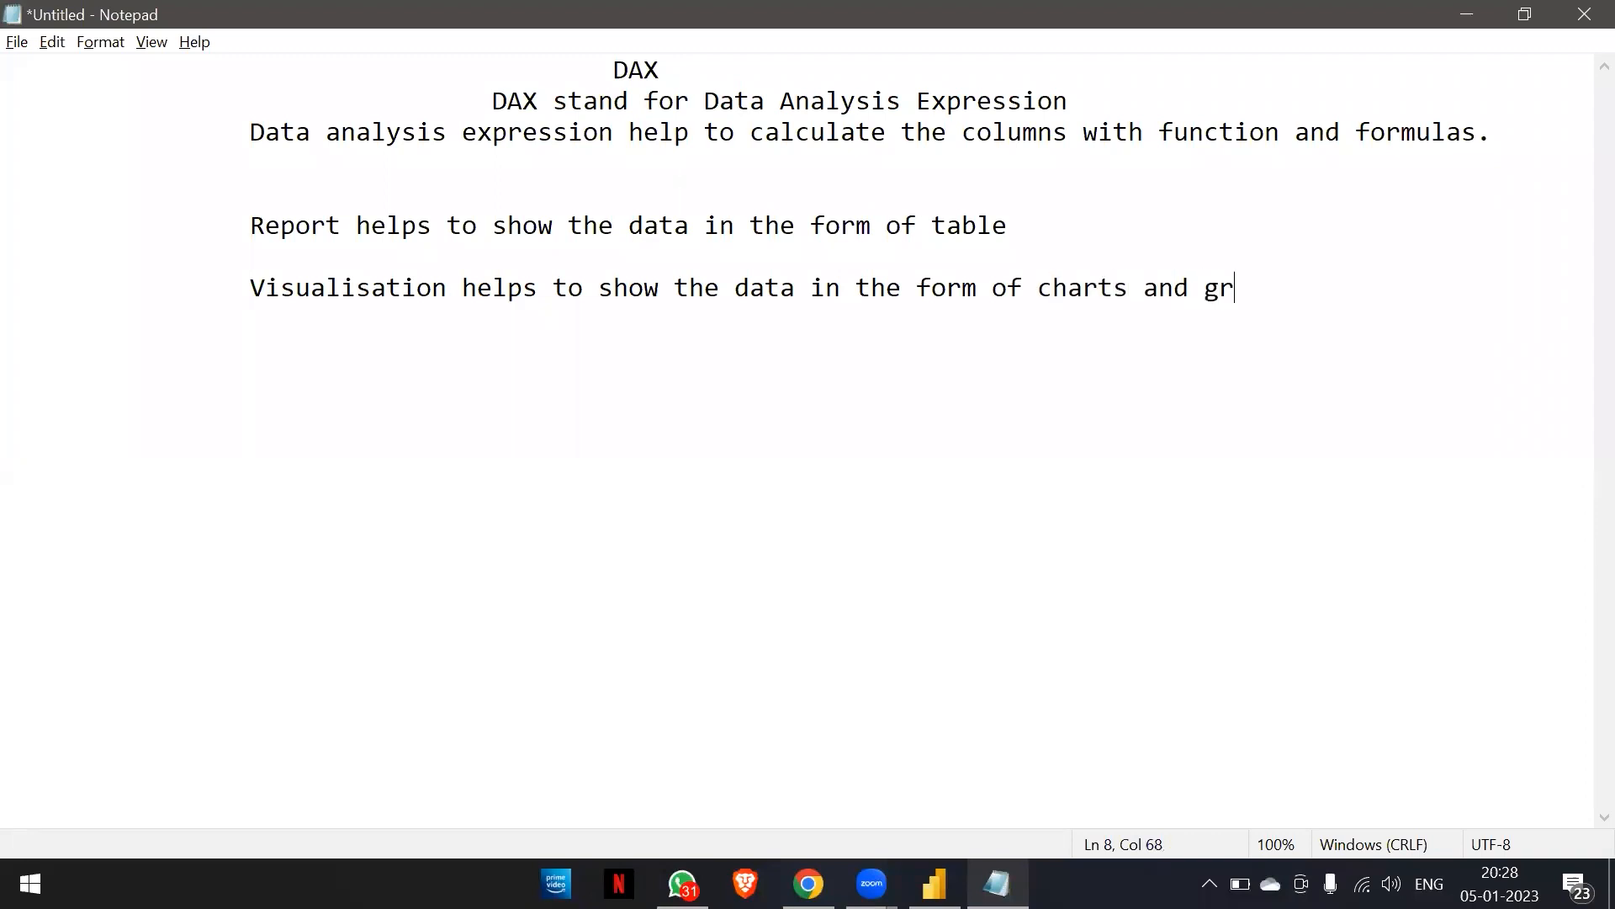
# Change the visualisation note's ending to 'charts or graphs.', correcting the spelling of 'graphs'.
pyautogui.press('Left')
pyautogui.press('Left')
pyautogui.press('Left')
pyautogui.press('Left')
pyautogui.press('Left')
pyautogui.press('Left')
pyautogui.press('BackSpace')
pyautogui.press('BackSpace')
pyautogui.press('BackSpace')
pyautogui.write('or')
pyautogui.press('Right')
pyautogui.press('Right')
pyautogui.press('Right')
pyautogui.press('Right')
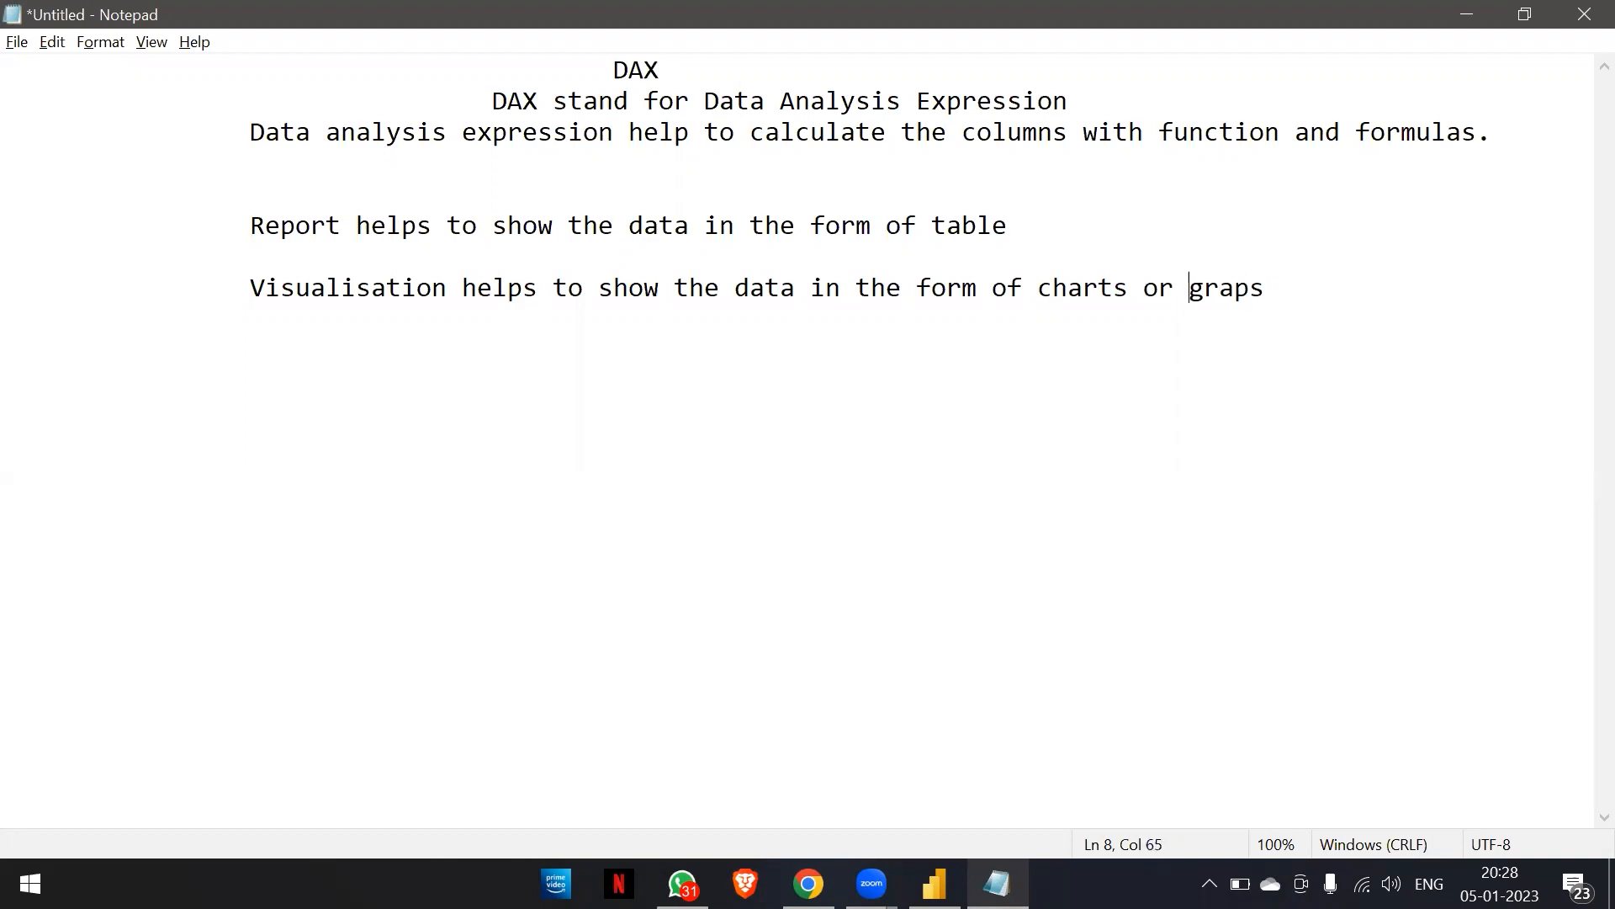
pyautogui.press('Right')
pyautogui.write('h')
pyautogui.press('Right')
pyautogui.write('.')
# Add the line 'Dashboard it is combination of reports visualisations.' below the visualisation note.
pyautogui.press('Return')
pyautogui.press('Return')
pyautogui.press('Tab')
pyautogui.press('Tab')
pyautogui.write('Daa')
pyautogui.press('BackSpace')
pyautogui.write('shboa')
pyautogui.write('rd')
pyautogui.write(':')
pyautogui.press('BackSpace')
pyautogui.write('N')
pyautogui.press('BackSpace')
pyautogui.write('it is')
pyautogui.press('BackSpace')
pyautogui.write('is comn')
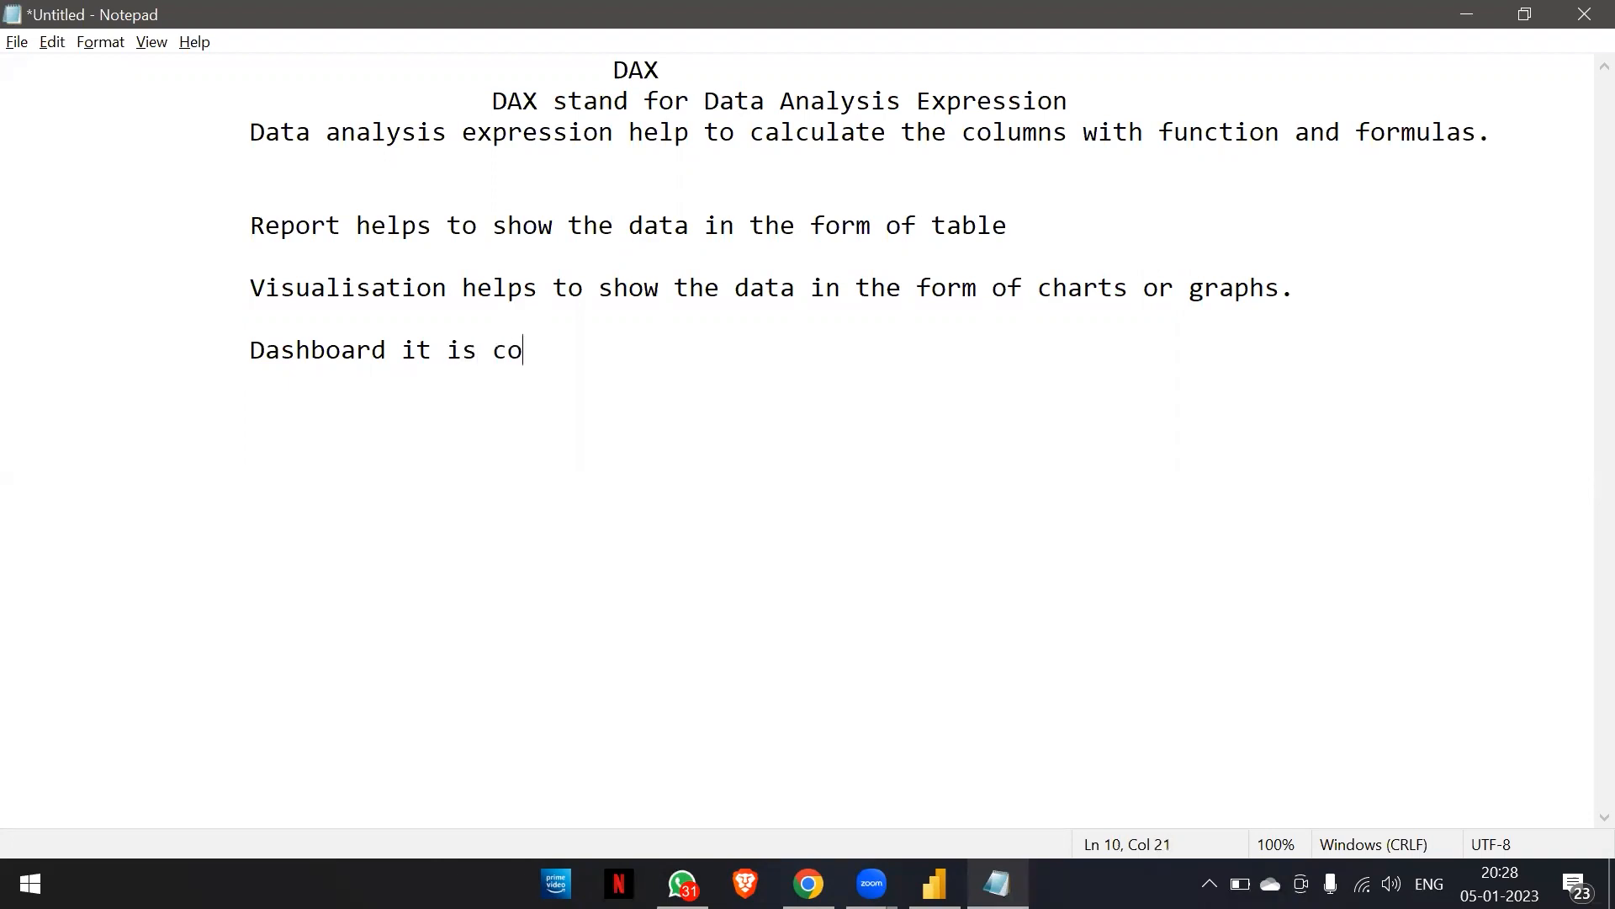
pyautogui.press('BackSpace')
pyautogui.press('BackSpace')
pyautogui.write('bina')
pyautogui.press('BackSpace')
pyautogui.press('BackSpace')
pyautogui.press('BackSpace')
pyautogui.press('BackSpace')
pyautogui.write('mbination of')
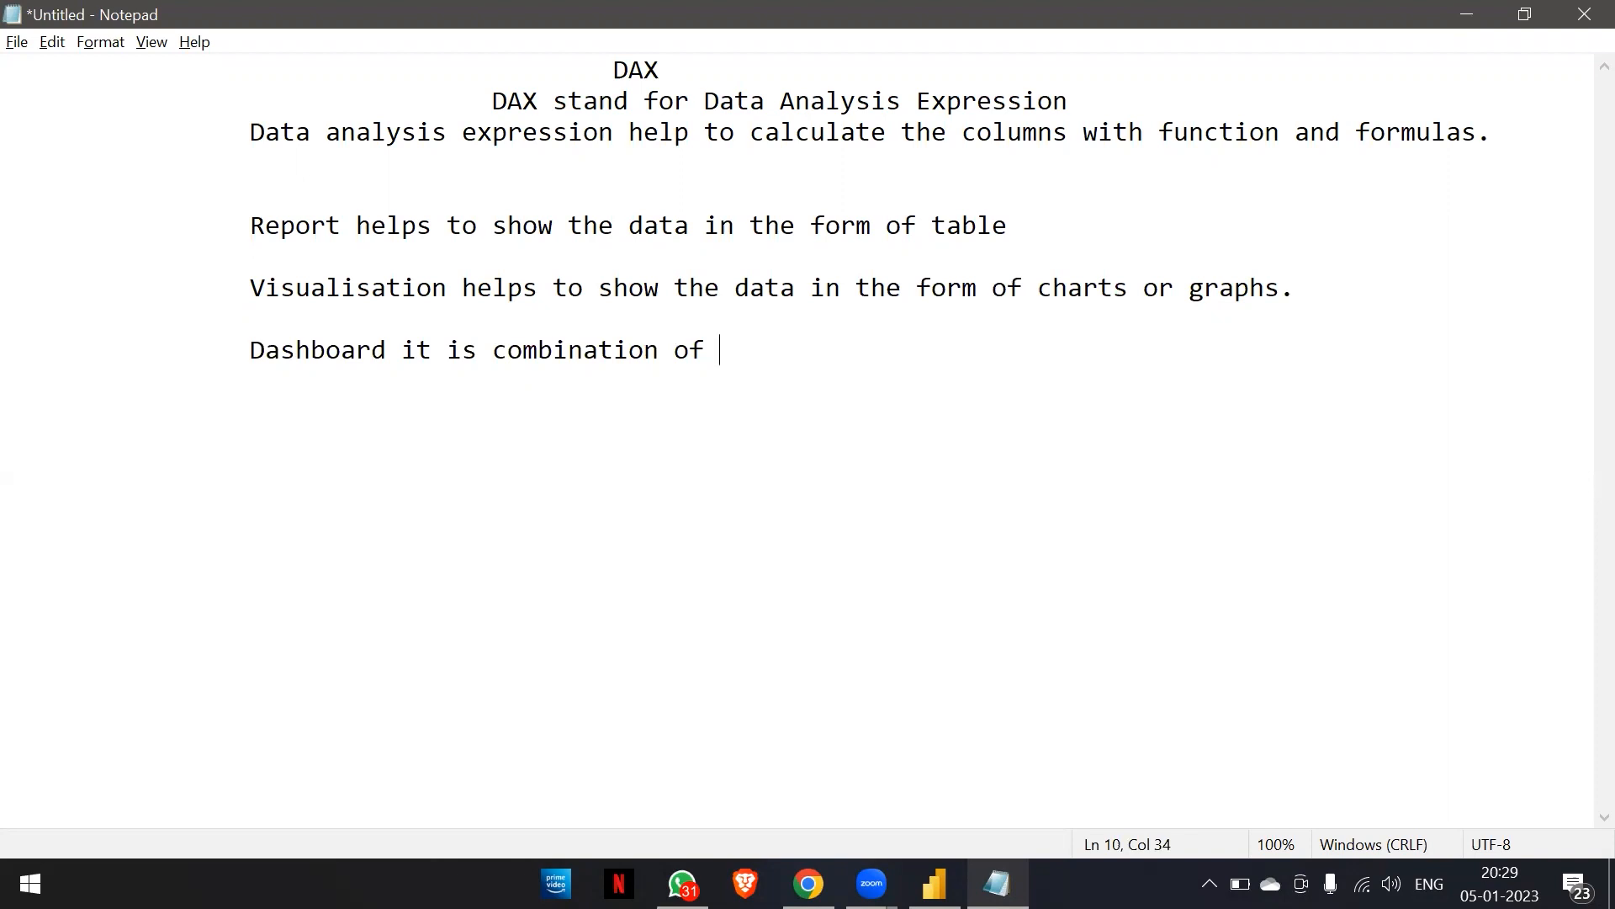
pyautogui.write('report and')
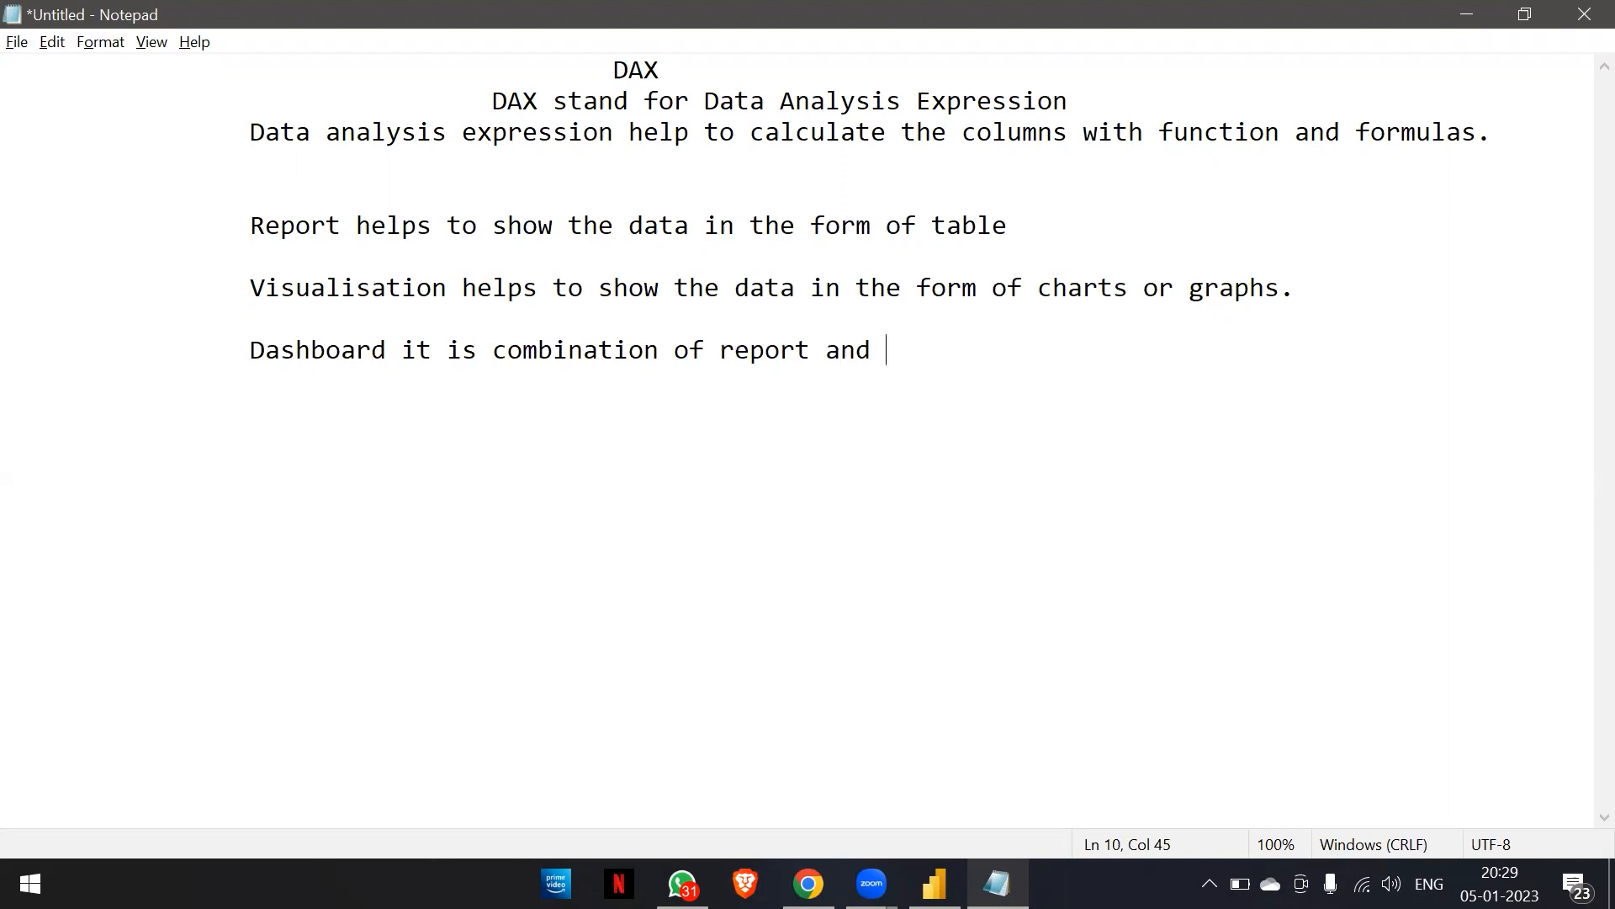
pyautogui.press('BackSpace')
pyautogui.press('BackSpace')
pyautogui.press('BackSpace')
pyautogui.press('BackSpace')
pyautogui.press('BackSpace')
pyautogui.write('s ')
pyautogui.write('visualisations.')
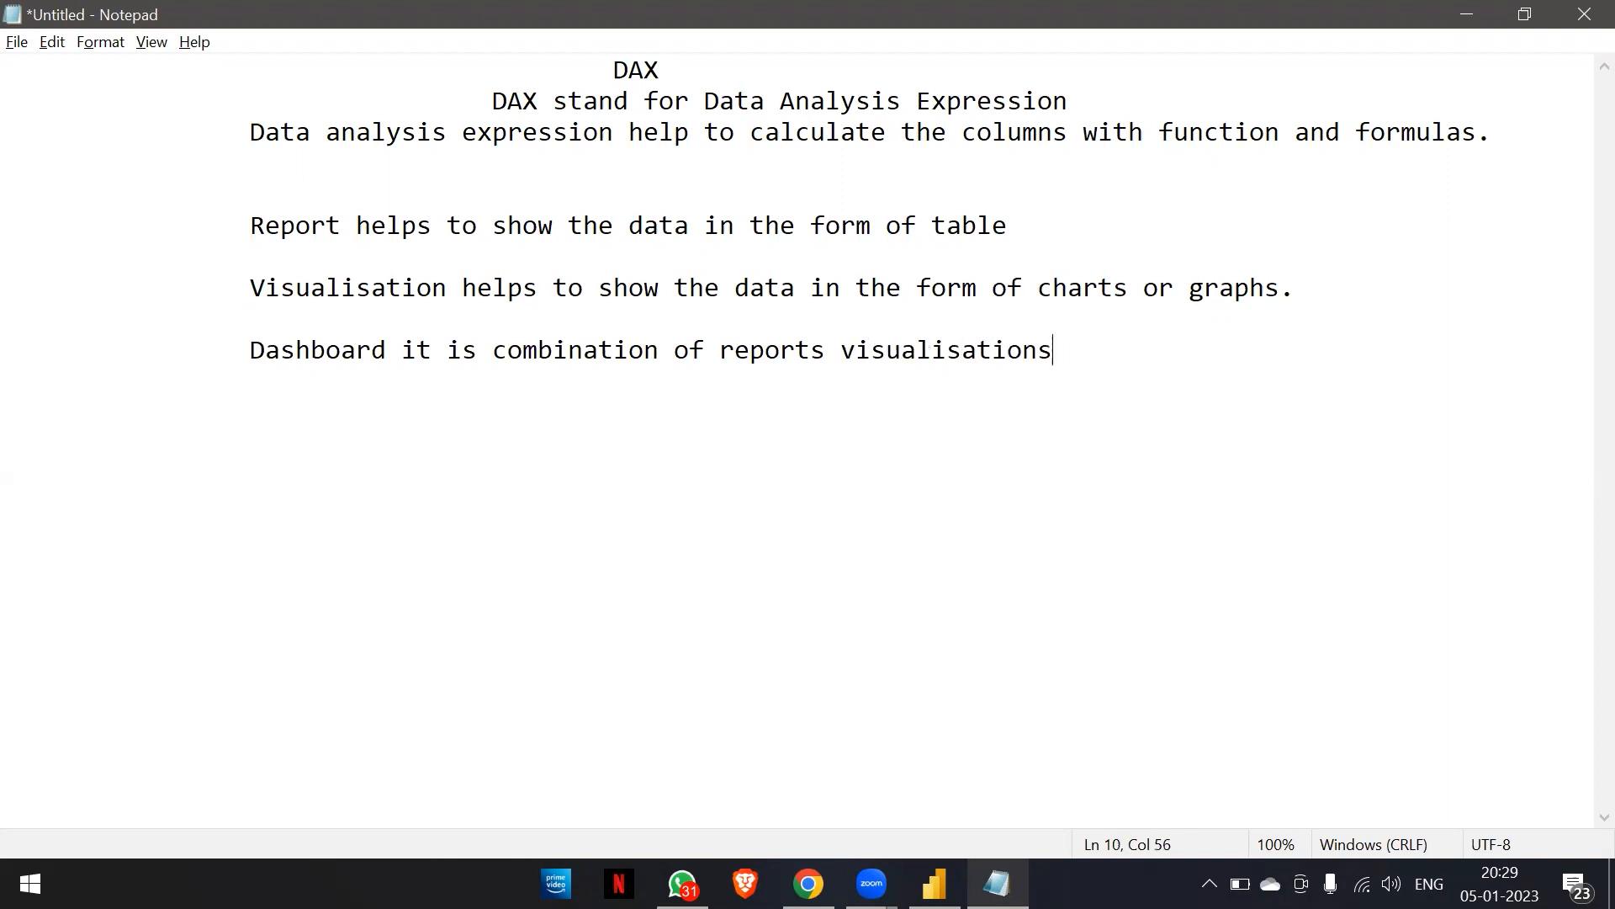
# Insert 'and' between 'reports' and 'visualisations' in the dashboard note.
pyautogui.press('Left')
pyautogui.press('Left')
pyautogui.press('Left')
pyautogui.press('Left')
pyautogui.press('Left')
pyautogui.press('Left')
pyautogui.press('Left')
pyautogui.press('Left')
pyautogui.press('Left')
pyautogui.press('Left')
pyautogui.press('Left')
pyautogui.press('Left')
pyautogui.press('Left')
pyautogui.press('Left')
pyautogui.press('Left')
pyautogui.press('Left')
pyautogui.write('and')
pyautogui.press('Right')
pyautogui.press('Down')
pyautogui.press('Left')
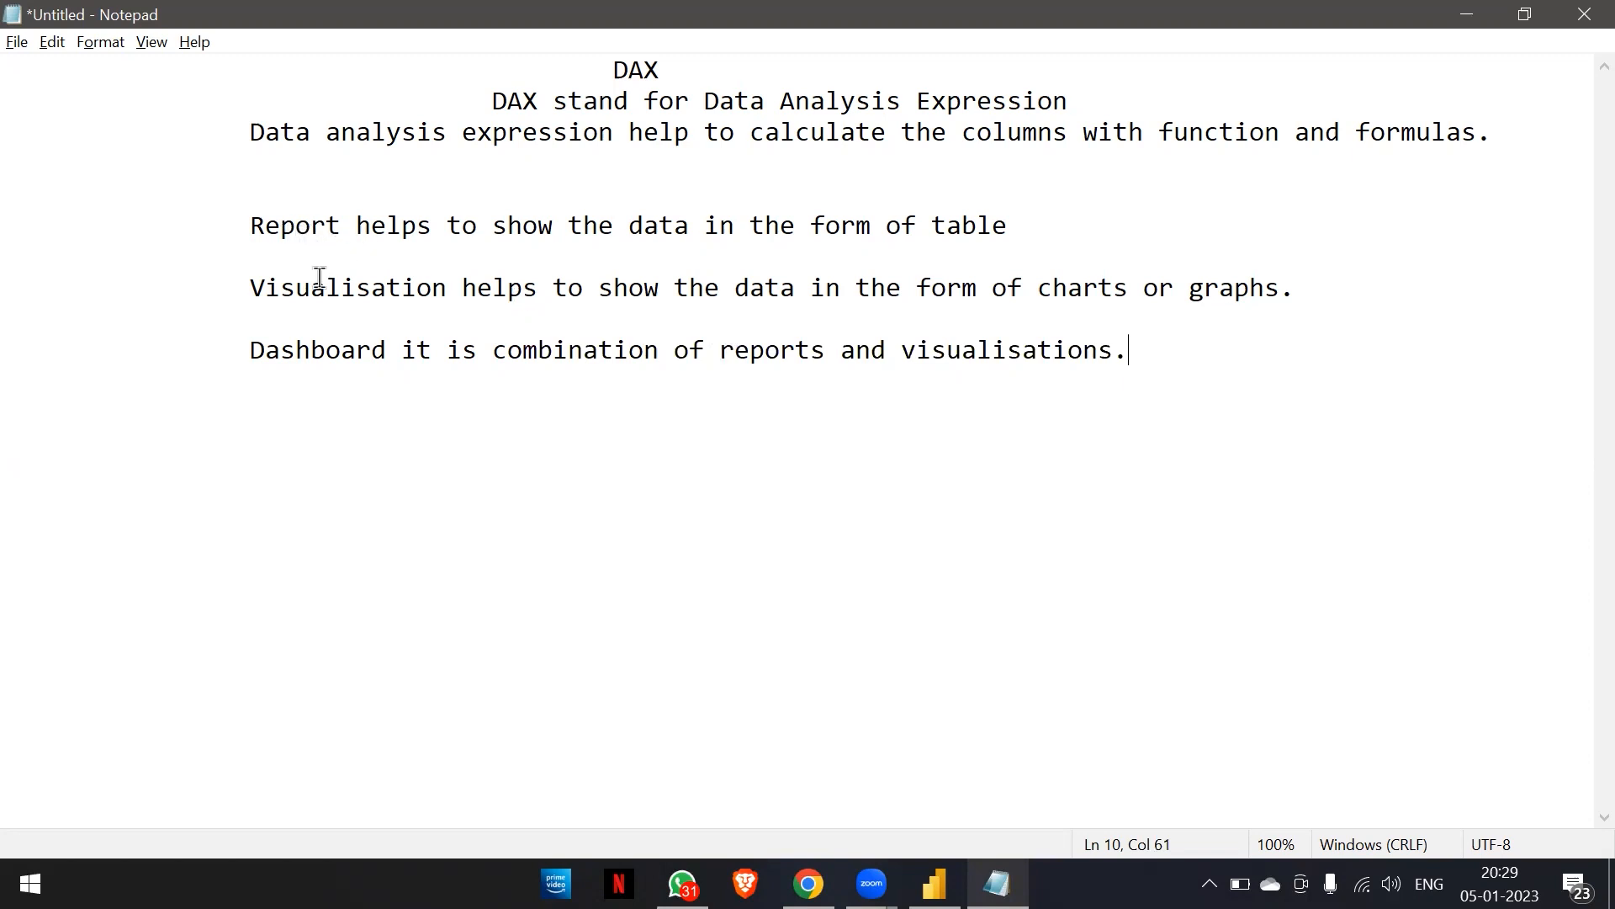
# Switch to Power BI Desktop, examine the Chocolate Data Set's fields and table rows, and return to the report view.
pyautogui.hotkey('alt', 'Tab')
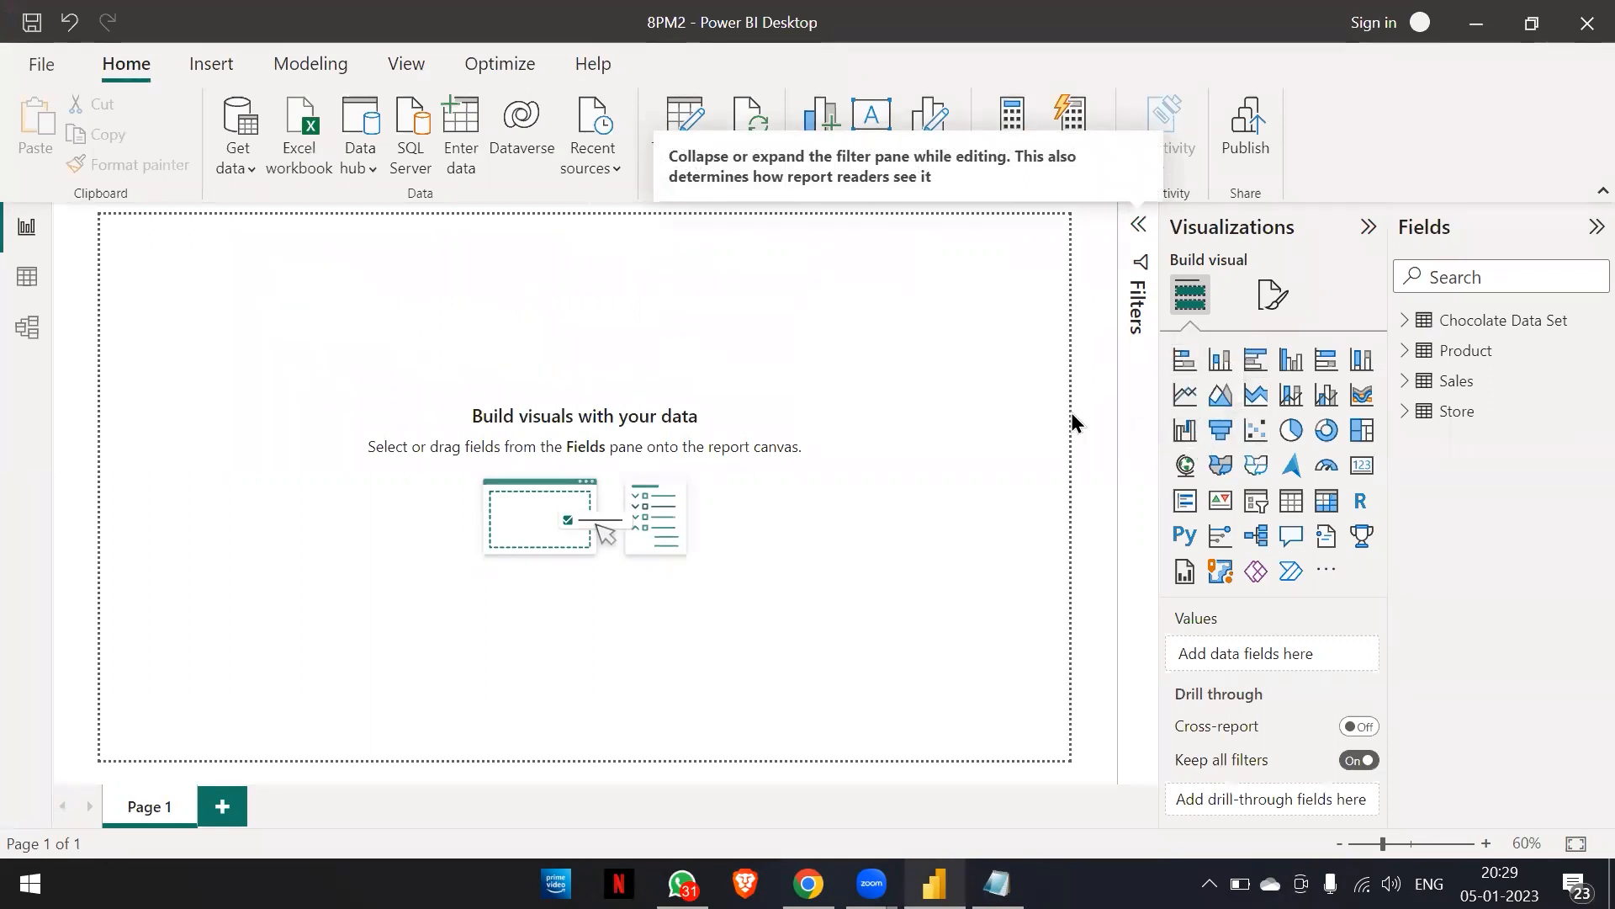
pyautogui.click(1404, 323)
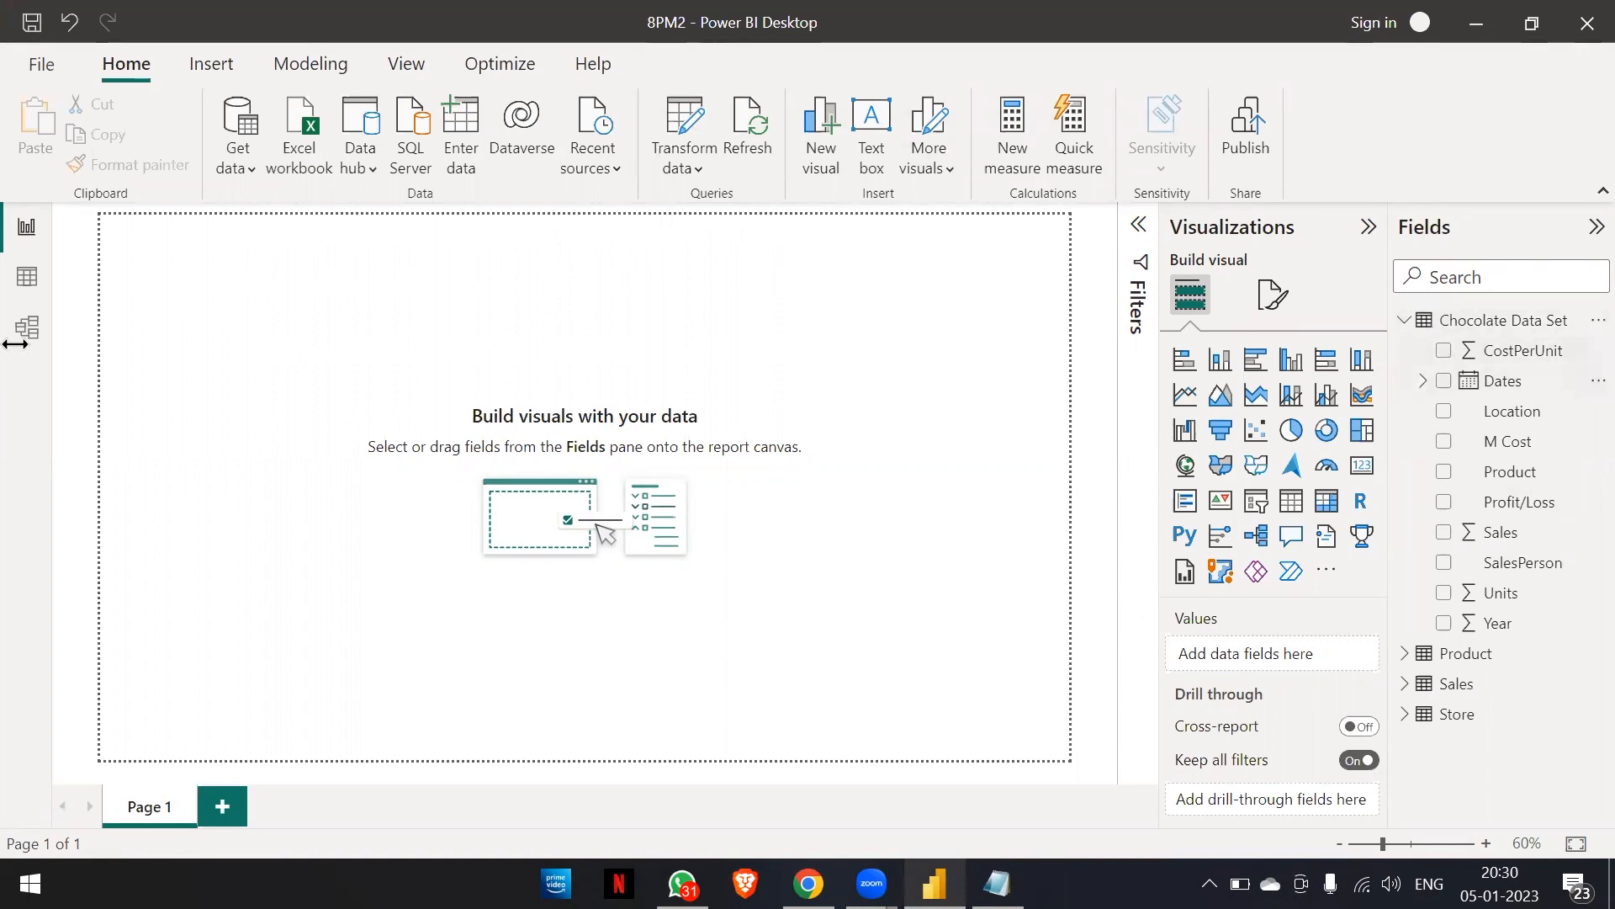
pyautogui.click(22, 282)
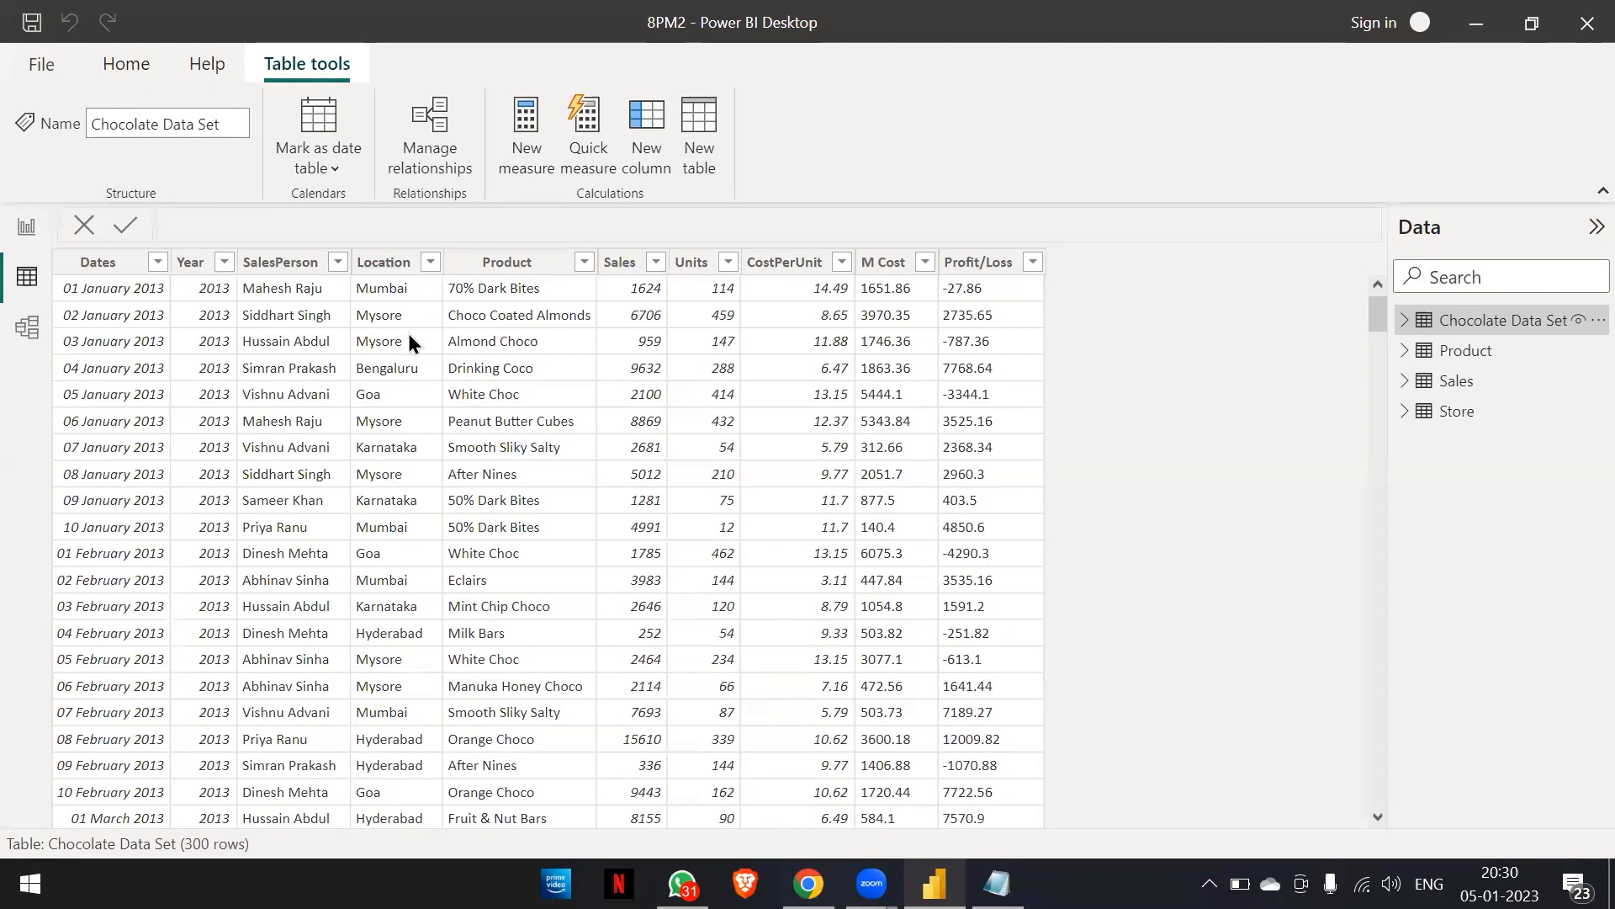
pyautogui.scroll(-2, 402, 389)
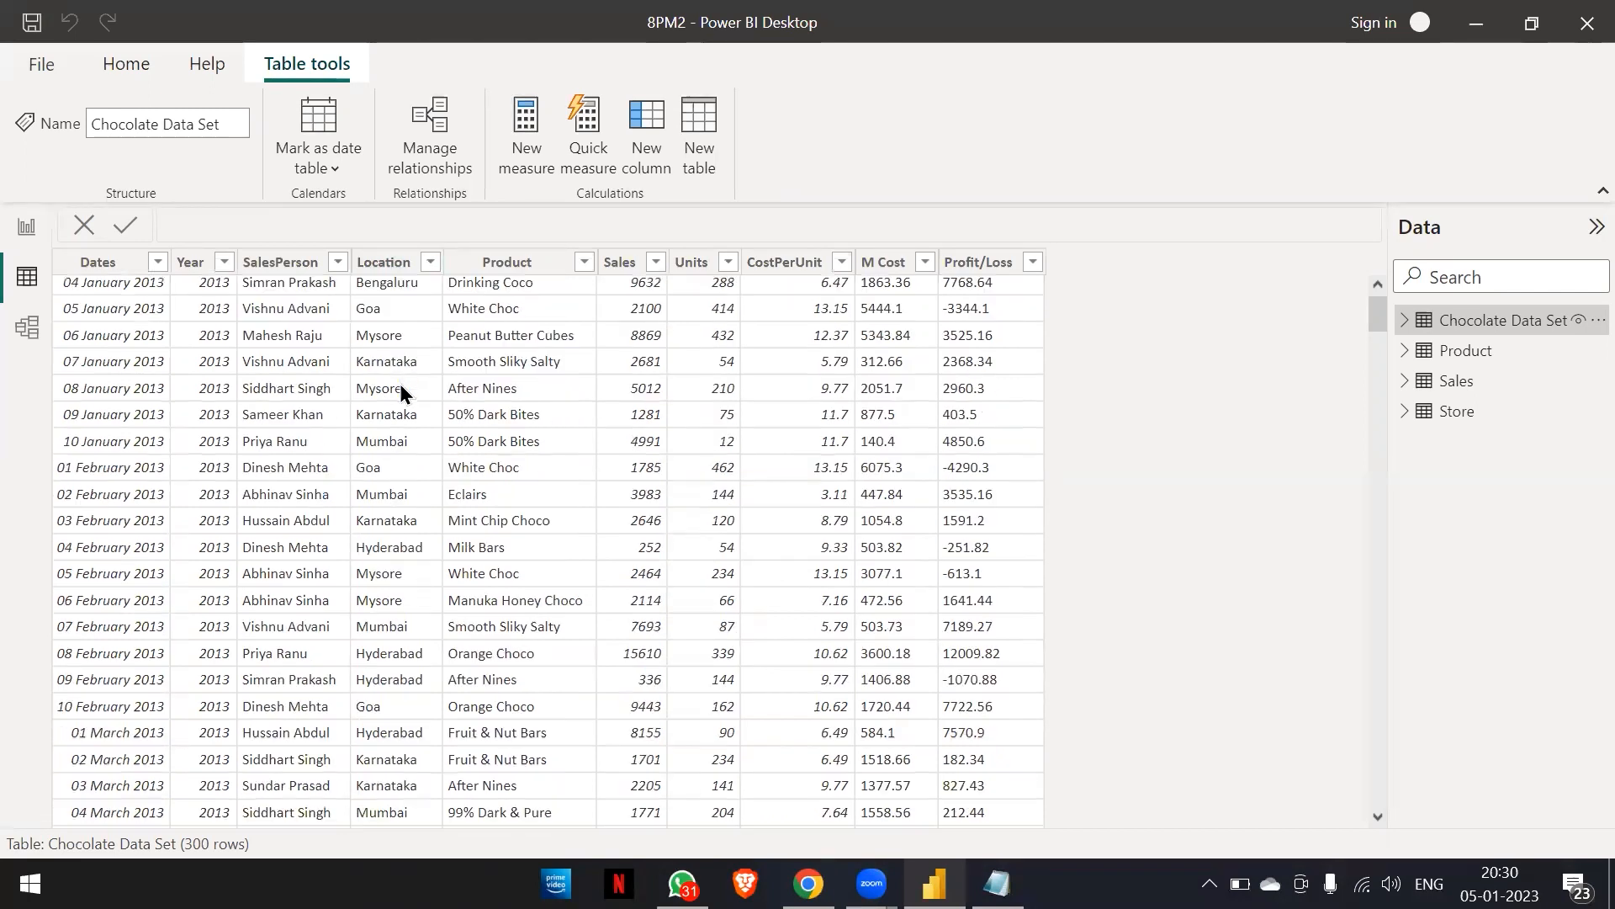
pyautogui.scroll(2, 401, 388)
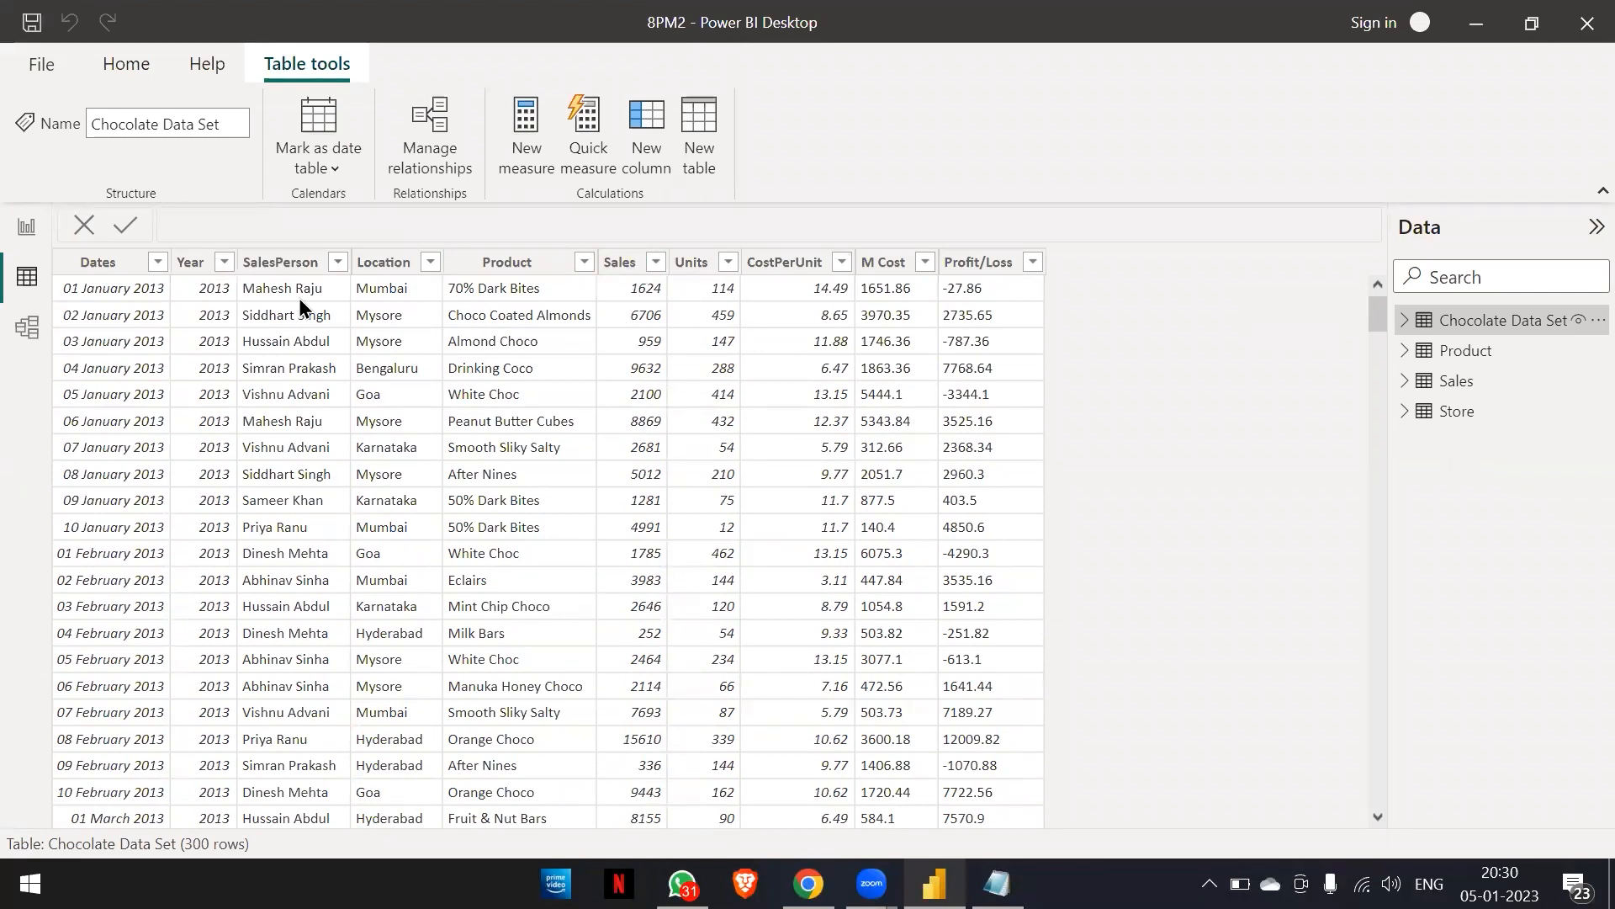
pyautogui.click(38, 227)
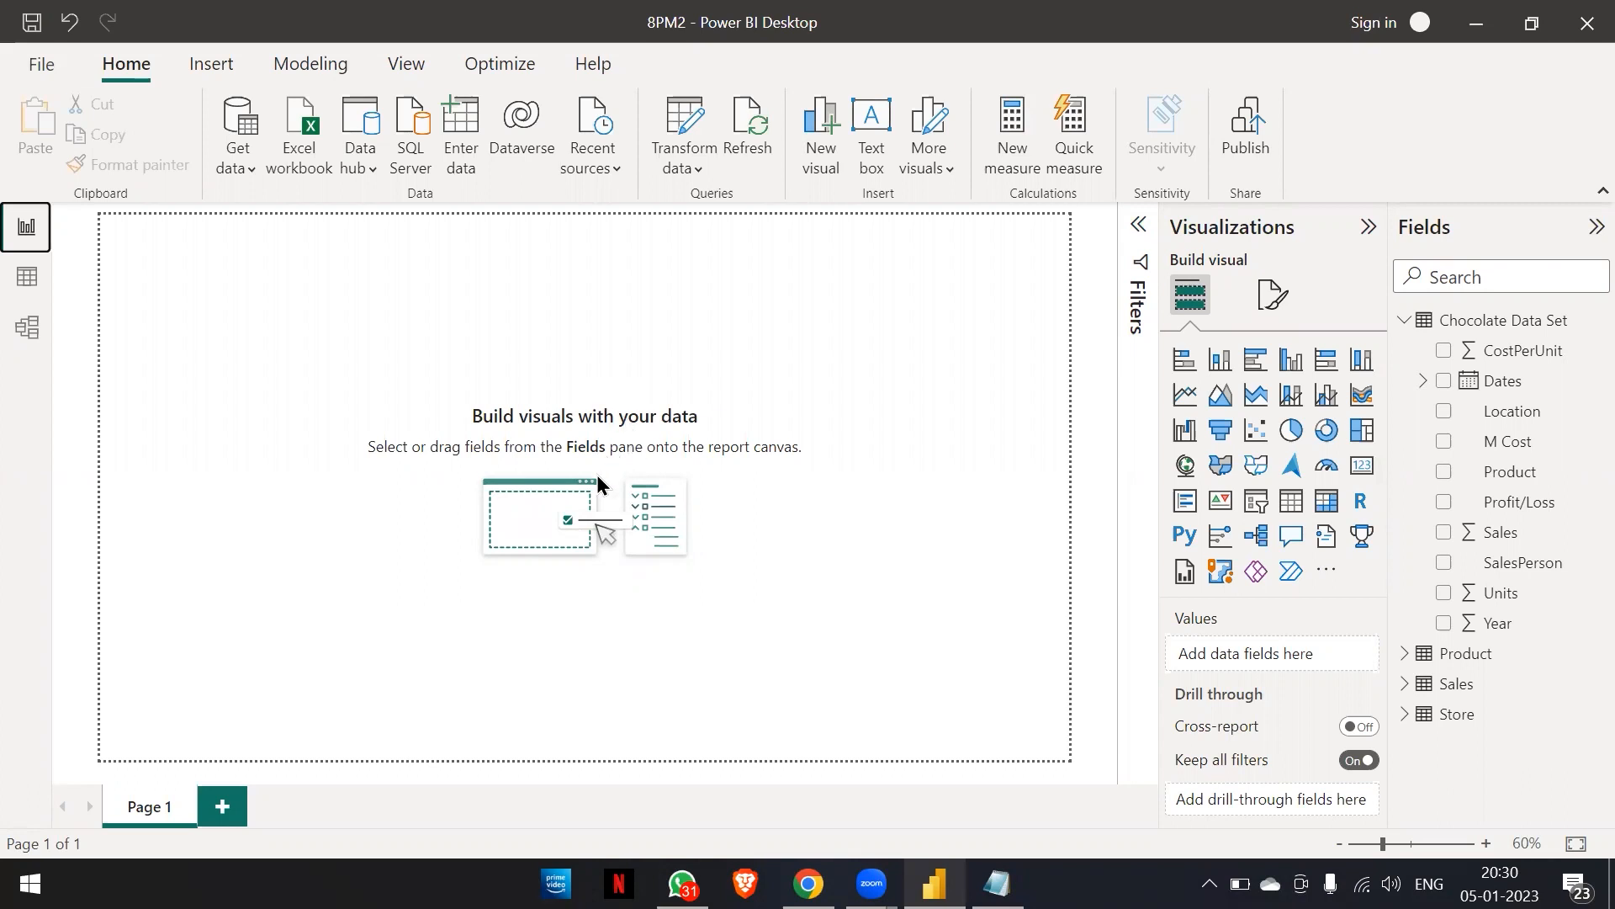
# Switch to Notepad and add the heading 'bar or column chart:-' below the dashboard note.
pyautogui.hotkey('alt', 'Tab')
pyautogui.press('Return')
pyautogui.press('Tab')
pyautogui.press('Tab')
pyautogui.write('bar ch')
pyautogui.press('BackSpace')
pyautogui.press('BackSpace')
pyautogui.press('BackSpace')
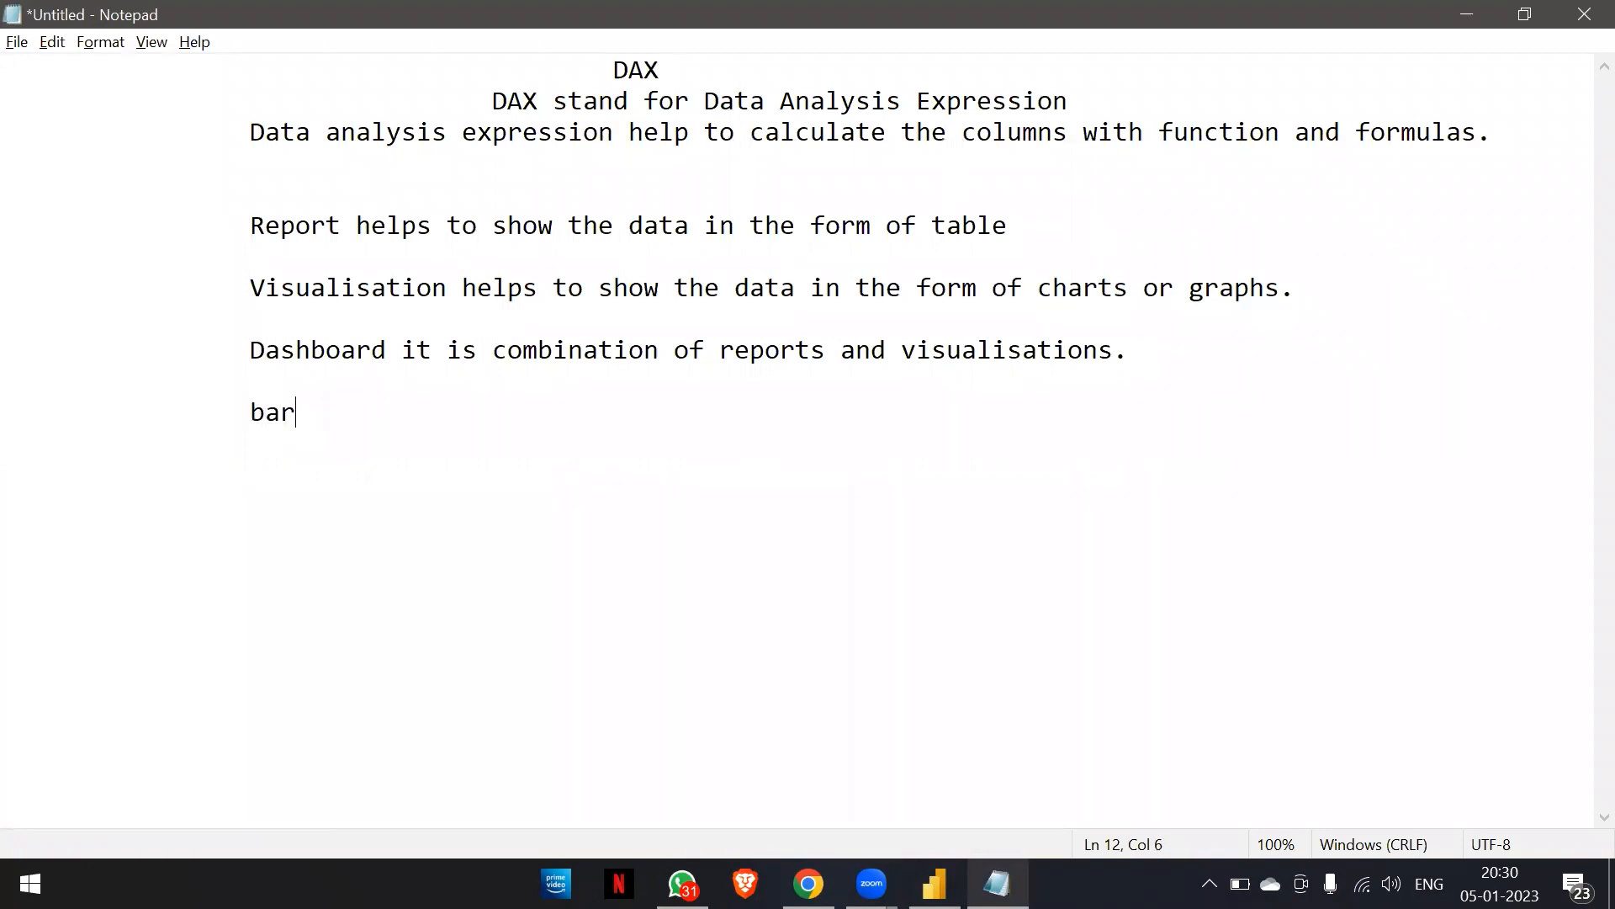
pyautogui.write('or ciol')
pyautogui.press('BackSpace')
pyautogui.press('BackSpace')
pyautogui.press('BackSpace')
pyautogui.write('olumn')
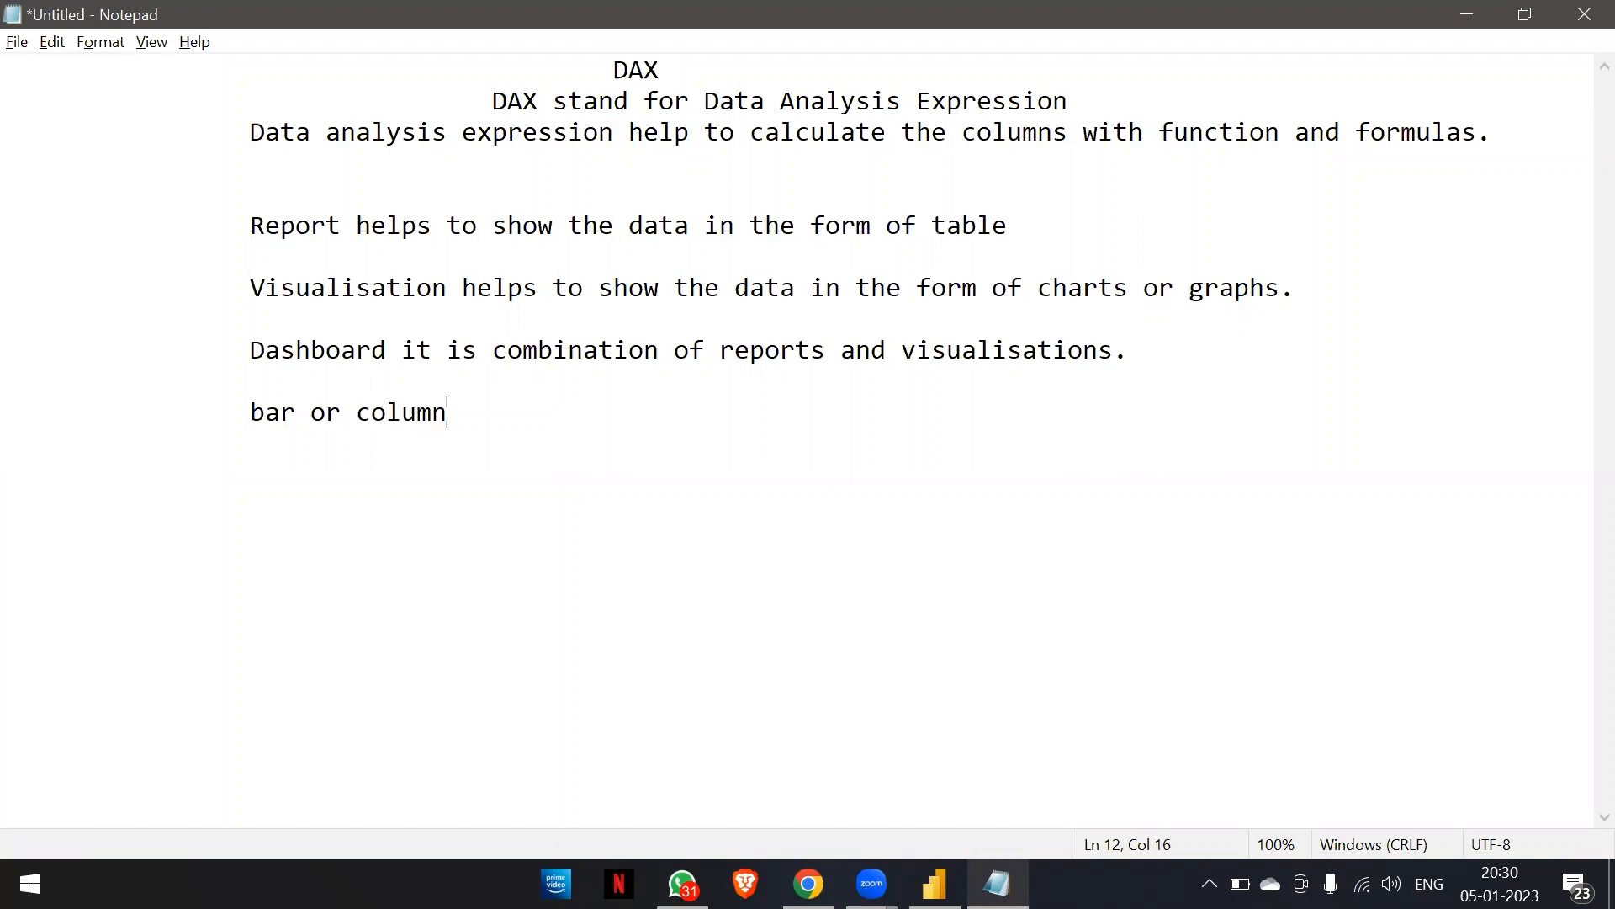
pyautogui.write(' chart:-')
# Write 'a bar are used to show the distribution of the qualitative data.' under the chart heading and start another indented line.
pyautogui.press('Return')
pyautogui.press('Tab')
pyautogui.press('Tab')
pyautogui.press('Return')
pyautogui.press('Tab')
pyautogui.press('Tab')
pyautogui.write('a ba')
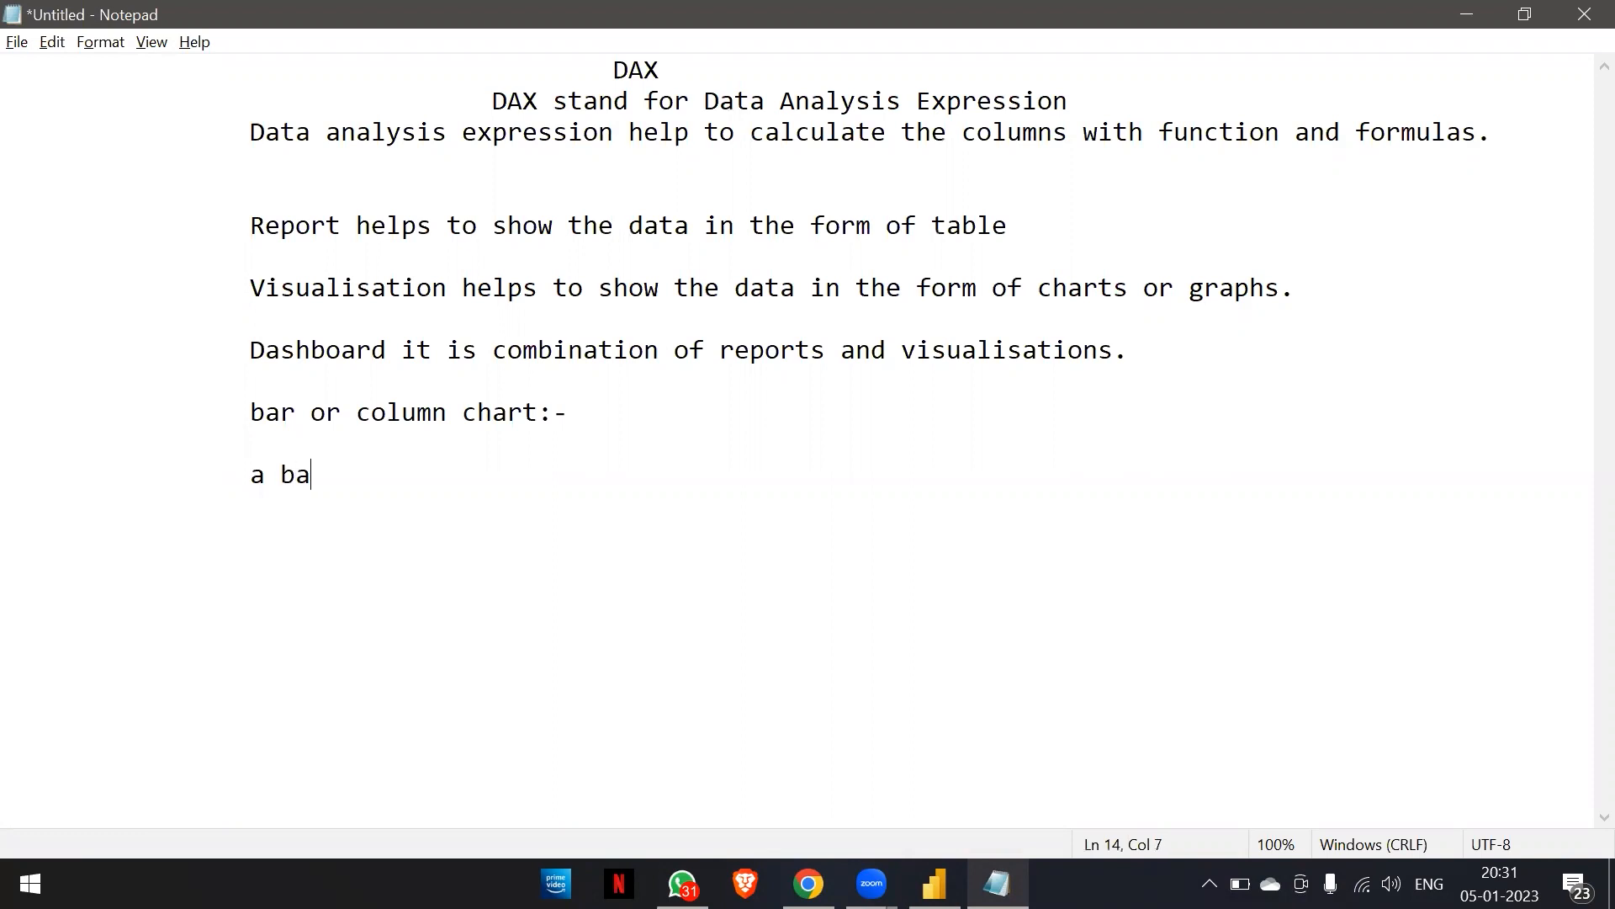
pyautogui.write('r are used to c')
pyautogui.press('BackSpace')
pyautogui.write('show ')
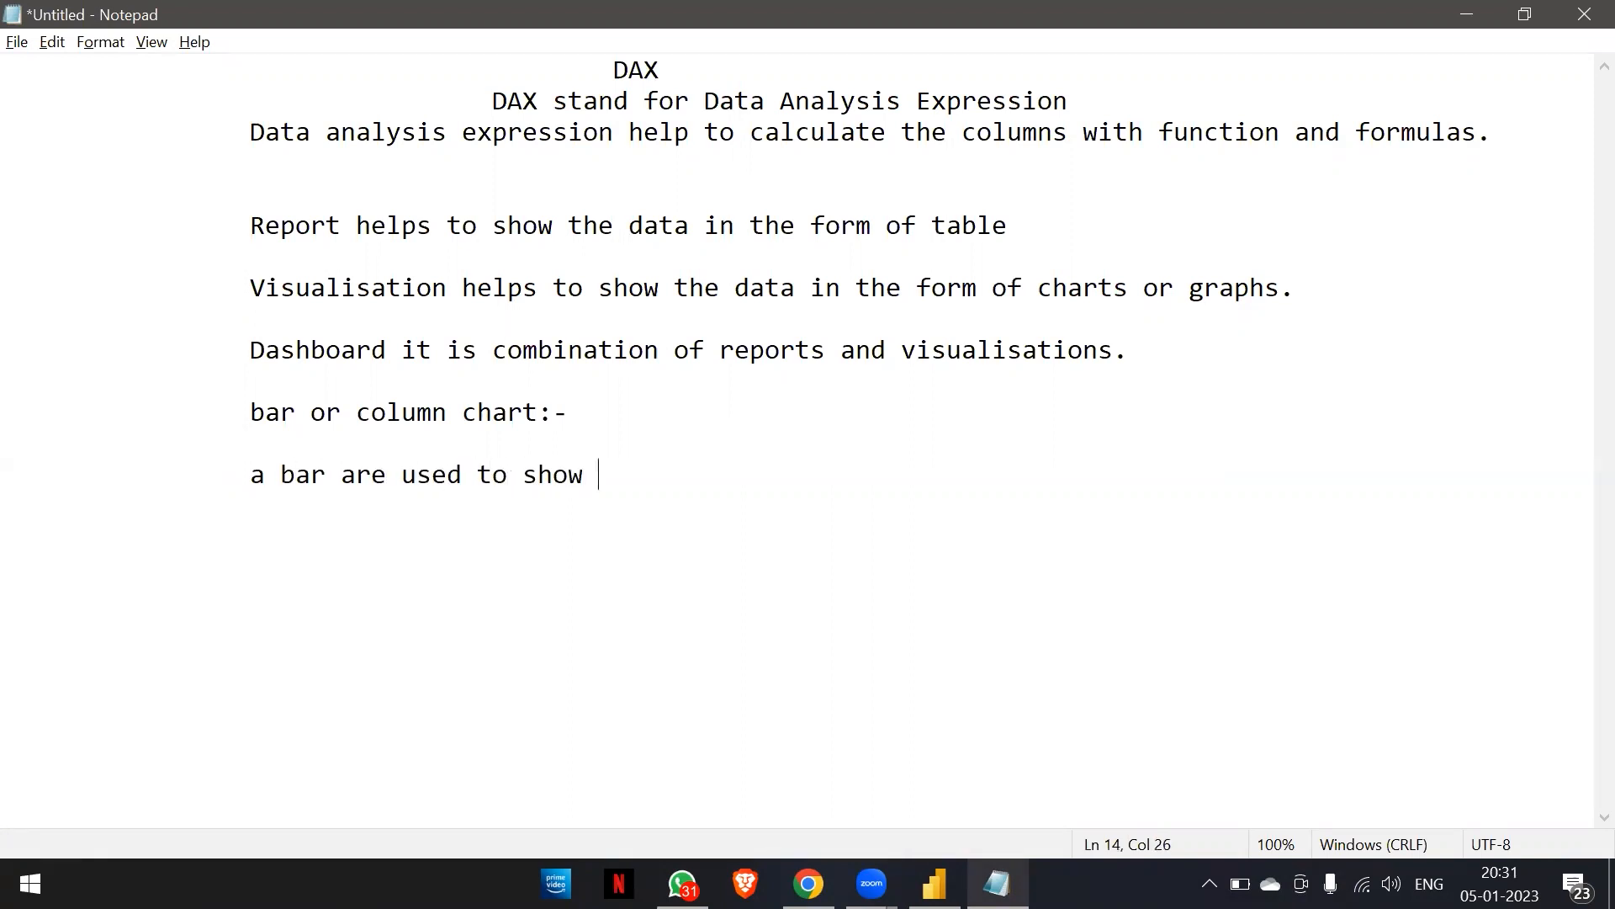
pyautogui.write('the distribution of the qualitative data.')
pyautogui.press('Return')
pyautogui.press('Tab')
pyautogui.press('Tab')
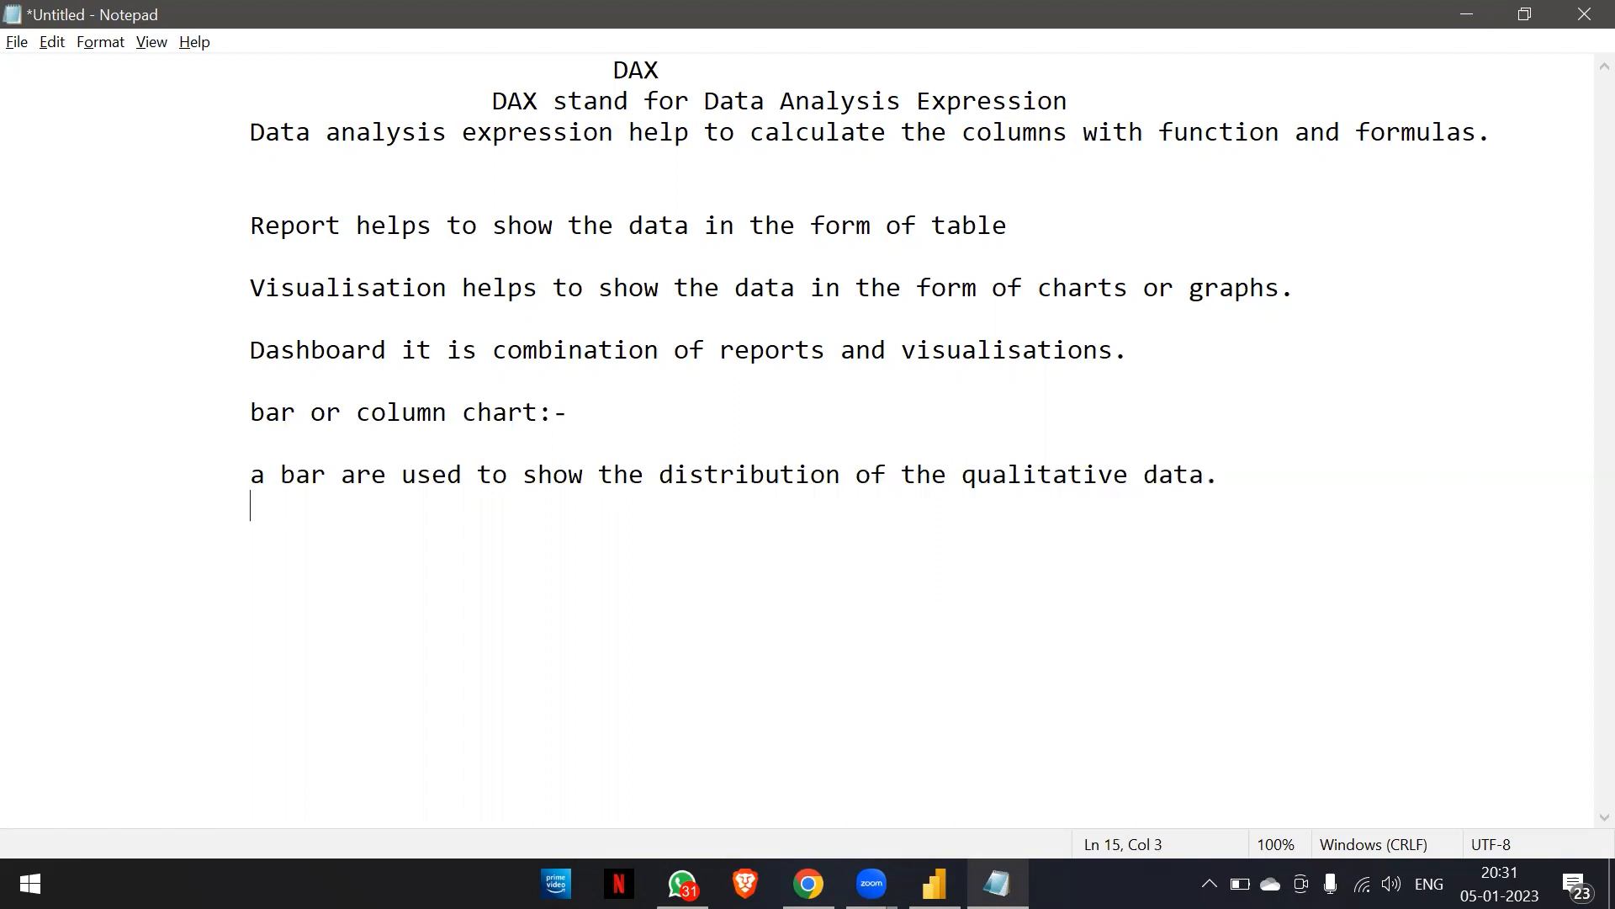
# Write 'bar chart is used to compare the qualitative data.' under the previous chart note and start a new indented line after a blank one.
pyautogui.press('Tab')
pyautogui.press('Tab')
pyautogui.write('bar char t')
pyautogui.press('BackSpace')
pyautogui.press('BackSpace')
pyautogui.press('BackSpace')
pyautogui.write('t is used to campar')
pyautogui.press('BackSpace')
pyautogui.press('BackSpace')
pyautogui.press('BackSpace')
pyautogui.press('BackSpace')
pyautogui.press('BackSpace')
pyautogui.write('ompa')
pyautogui.write('re ')
pyautogui.write('the ')
pyautogui.write('ca')
pyautogui.press('BackSpace')
pyautogui.press('BackSpace')
pyautogui.write('qual')
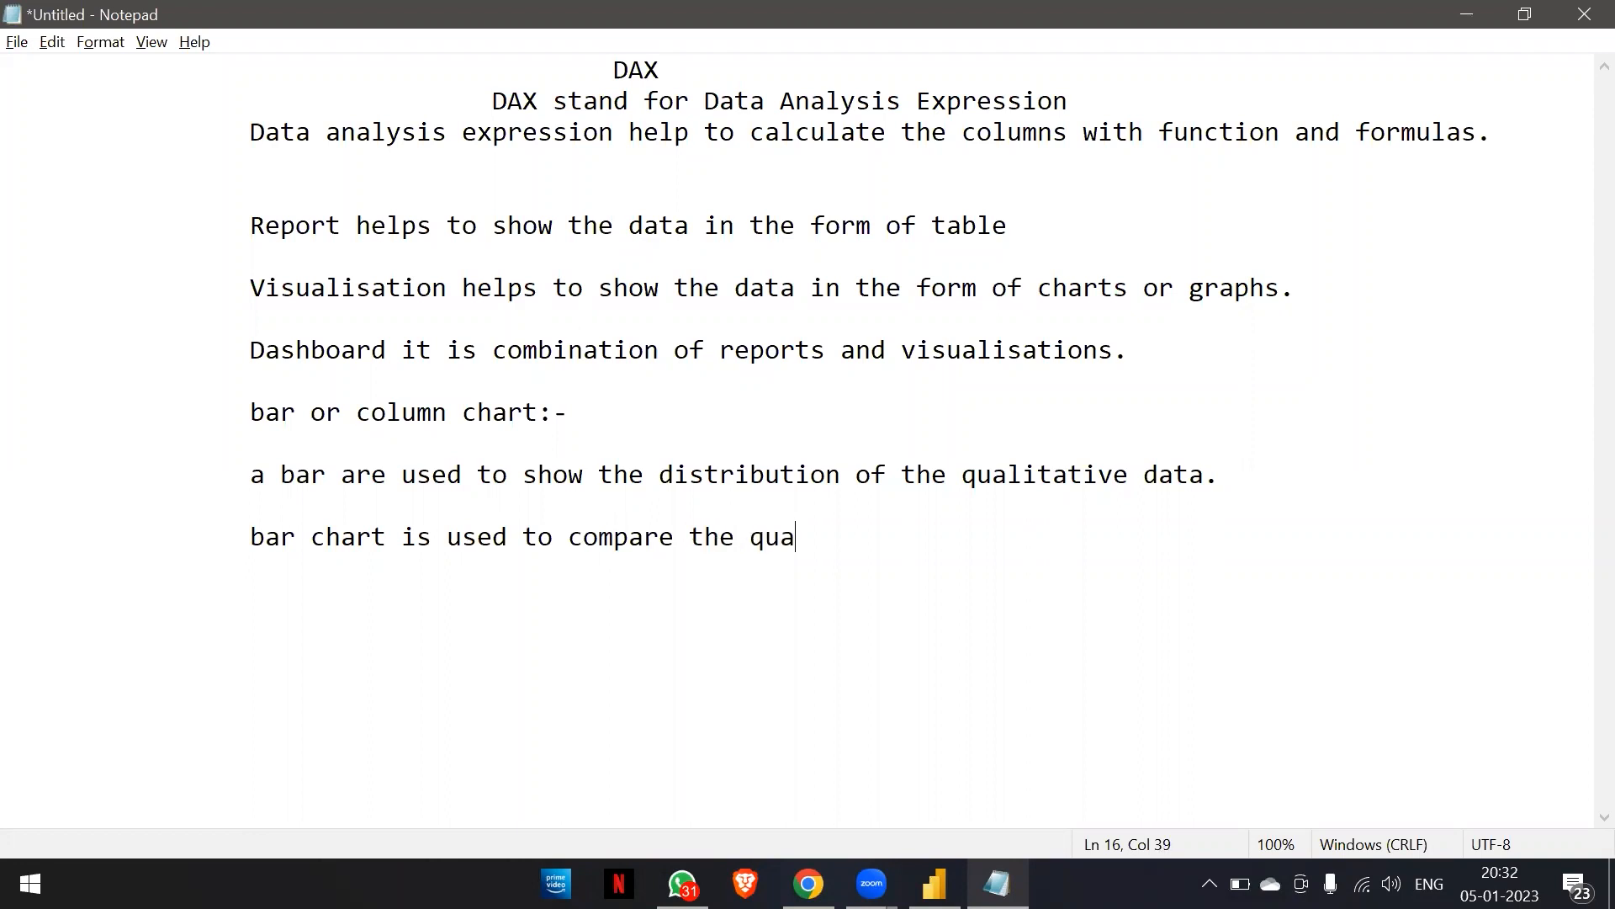
pyautogui.press('BackSpace')
pyautogui.press('BackSpace')
pyautogui.press('BackSpace')
pyautogui.press('BackSpace')
pyautogui.press('BackSpace')
pyautogui.press('BackSpace')
pyautogui.press('BackSpace')
pyautogui.press('BackSpace')
pyautogui.press('BackSpace')
pyautogui.write('the qualitative data.')
pyautogui.press('Return')
pyautogui.press('Return')
pyautogui.press('Tab')
pyautogui.press('Tab')
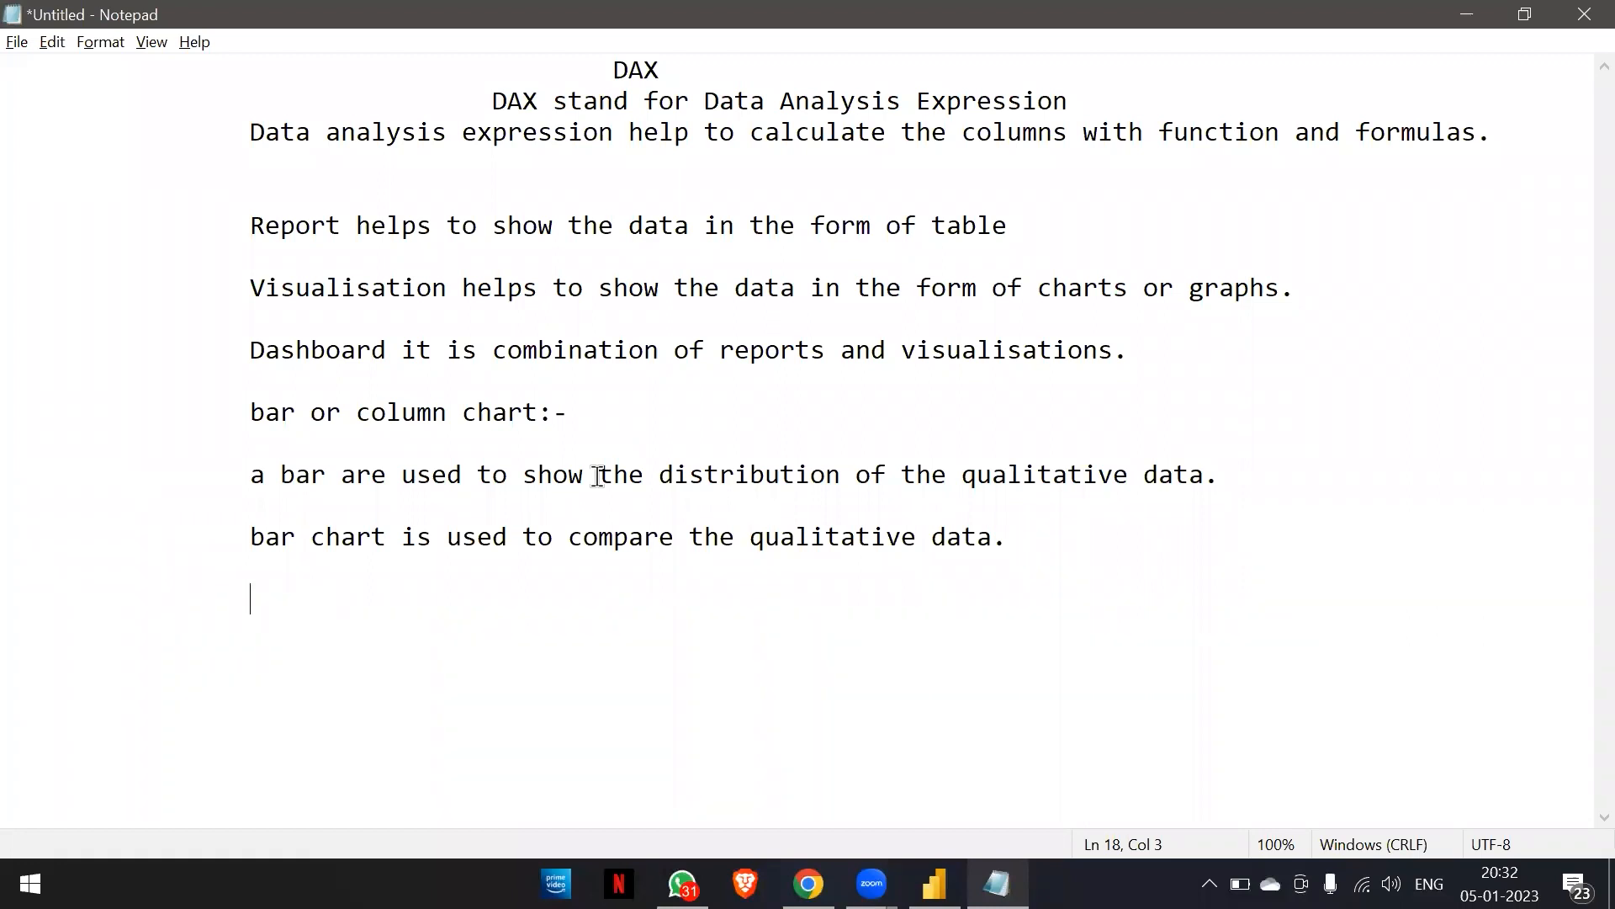
# Switch to Power BI Desktop, view the Chocolate Data Set's rows in the data view, and return to Notepad.
pyautogui.hotkey('alt', 'Tab')
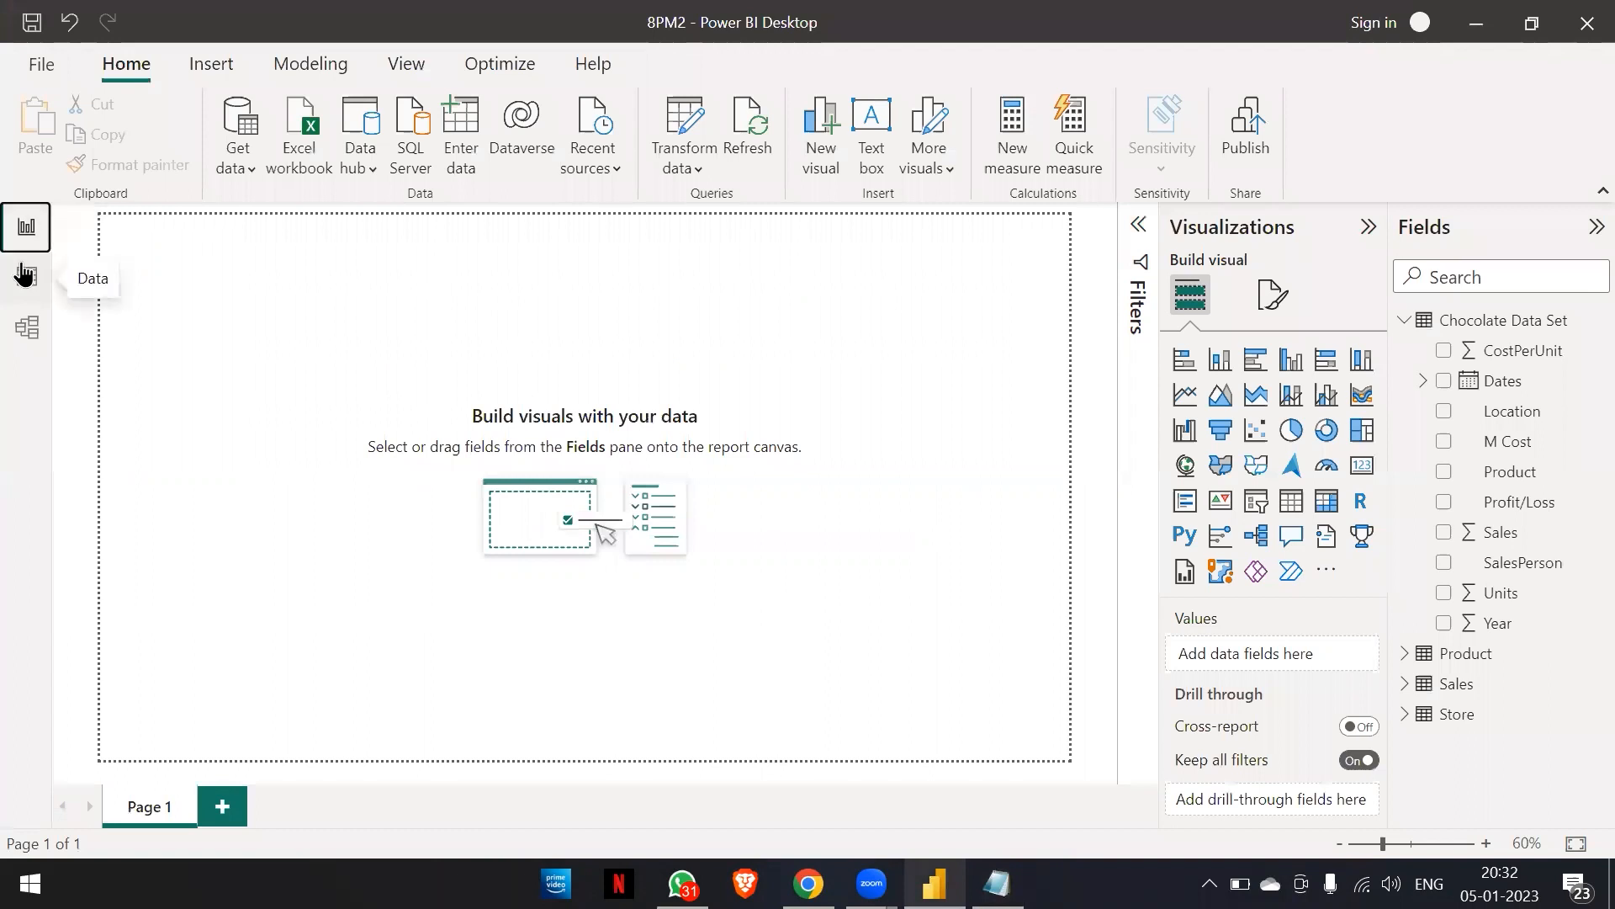
pyautogui.click(29, 275)
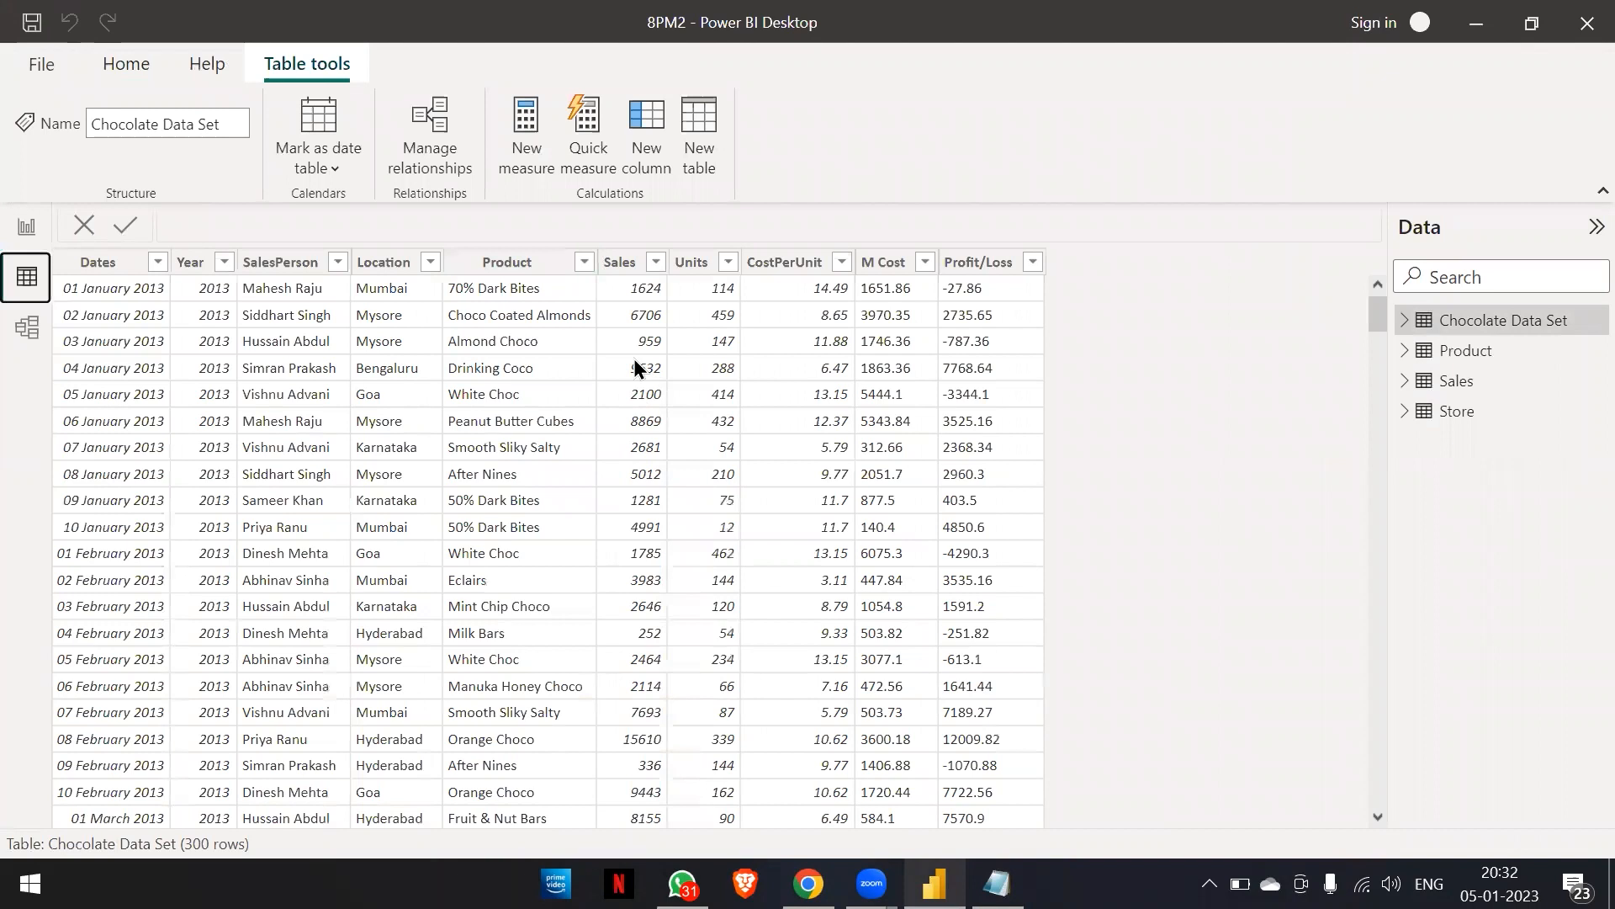
pyautogui.hotkey('alt', 'Tab')
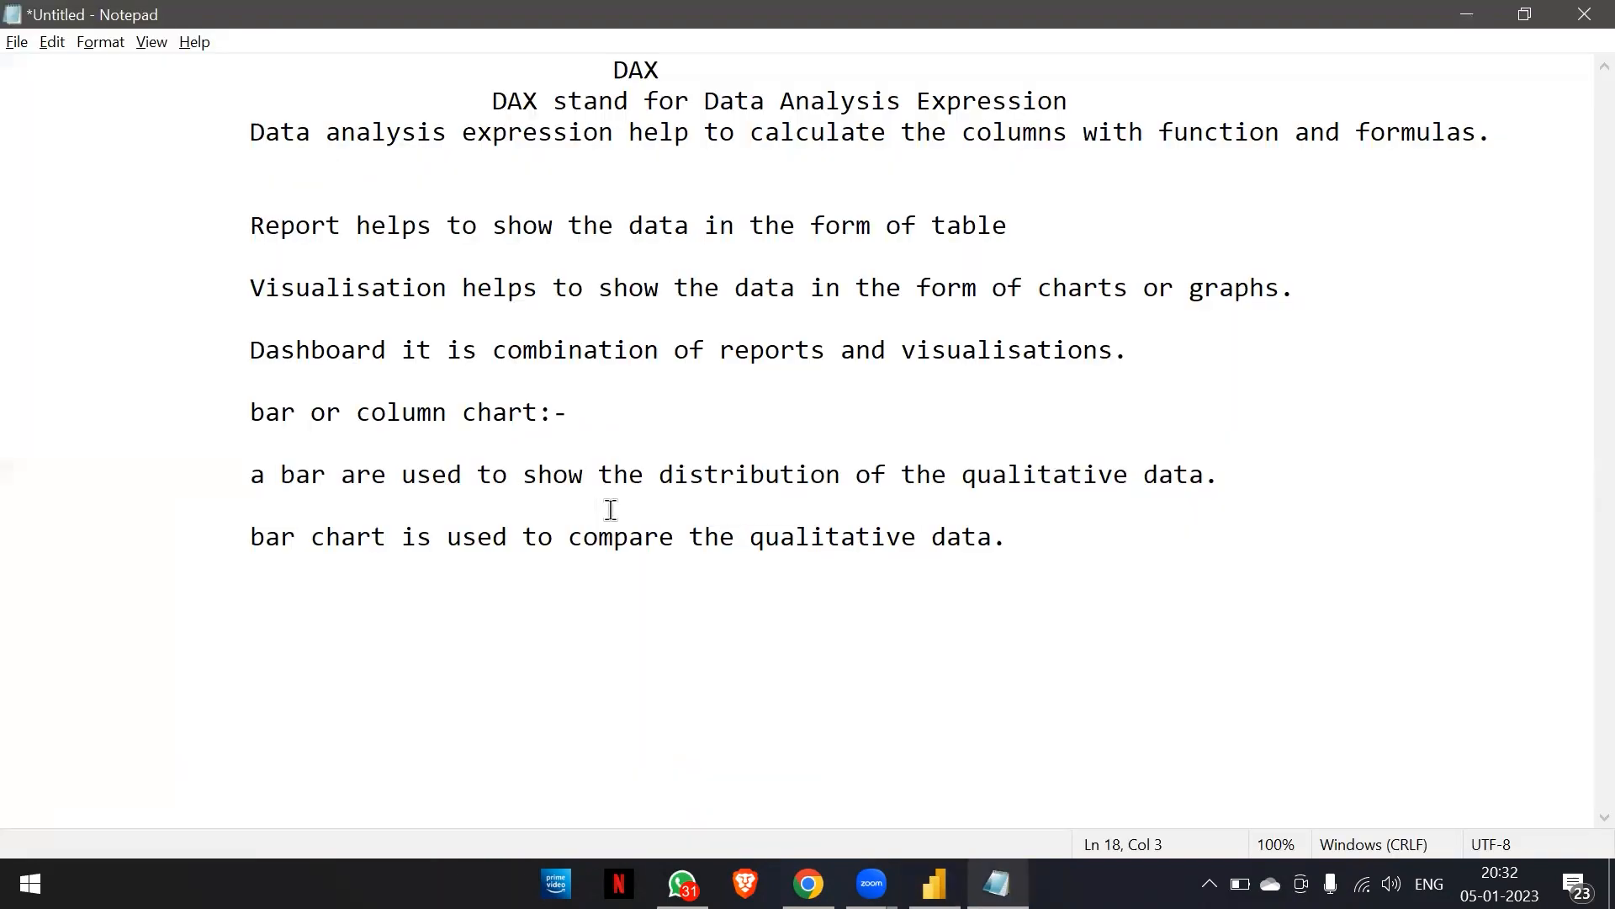
# Write 'Frequency is the amount of times that value appeared in the data.' and start another indented line.
pyautogui.write('Frequenct')
pyautogui.press('BackSpace')
pyautogui.press('BackSpace')
pyautogui.write('y is the amout')
pyautogui.press('BackSpace')
pyautogui.write('nt of v')
pyautogui.press('BackSpace')
pyautogui.write('tikm')
pyautogui.press('BackSpace')
pyautogui.press('BackSpace')
pyautogui.write('mes that va')
pyautogui.press('BackSpace')
pyautogui.write('value apper')
pyautogui.press('BackSpace')
pyautogui.write('are')
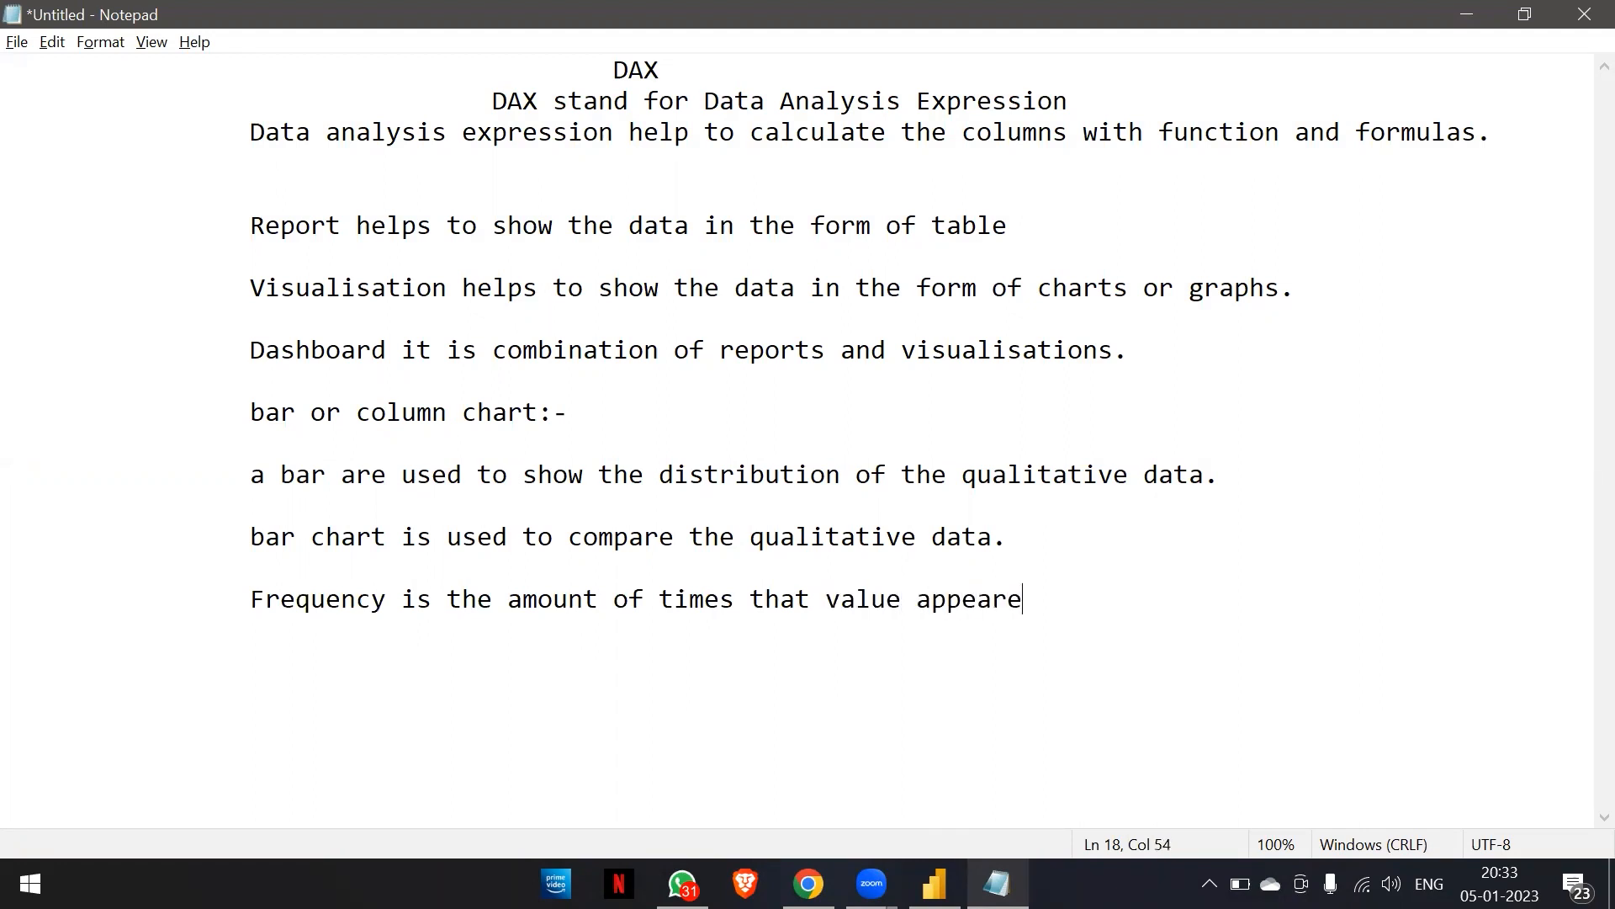
pyautogui.write('d in the')
pyautogui.press('BackSpace')
pyautogui.press('BackSpace')
pyautogui.write('the data.')
pyautogui.press('Return')
pyautogui.press('Tab')
pyautogui.press('Tab')
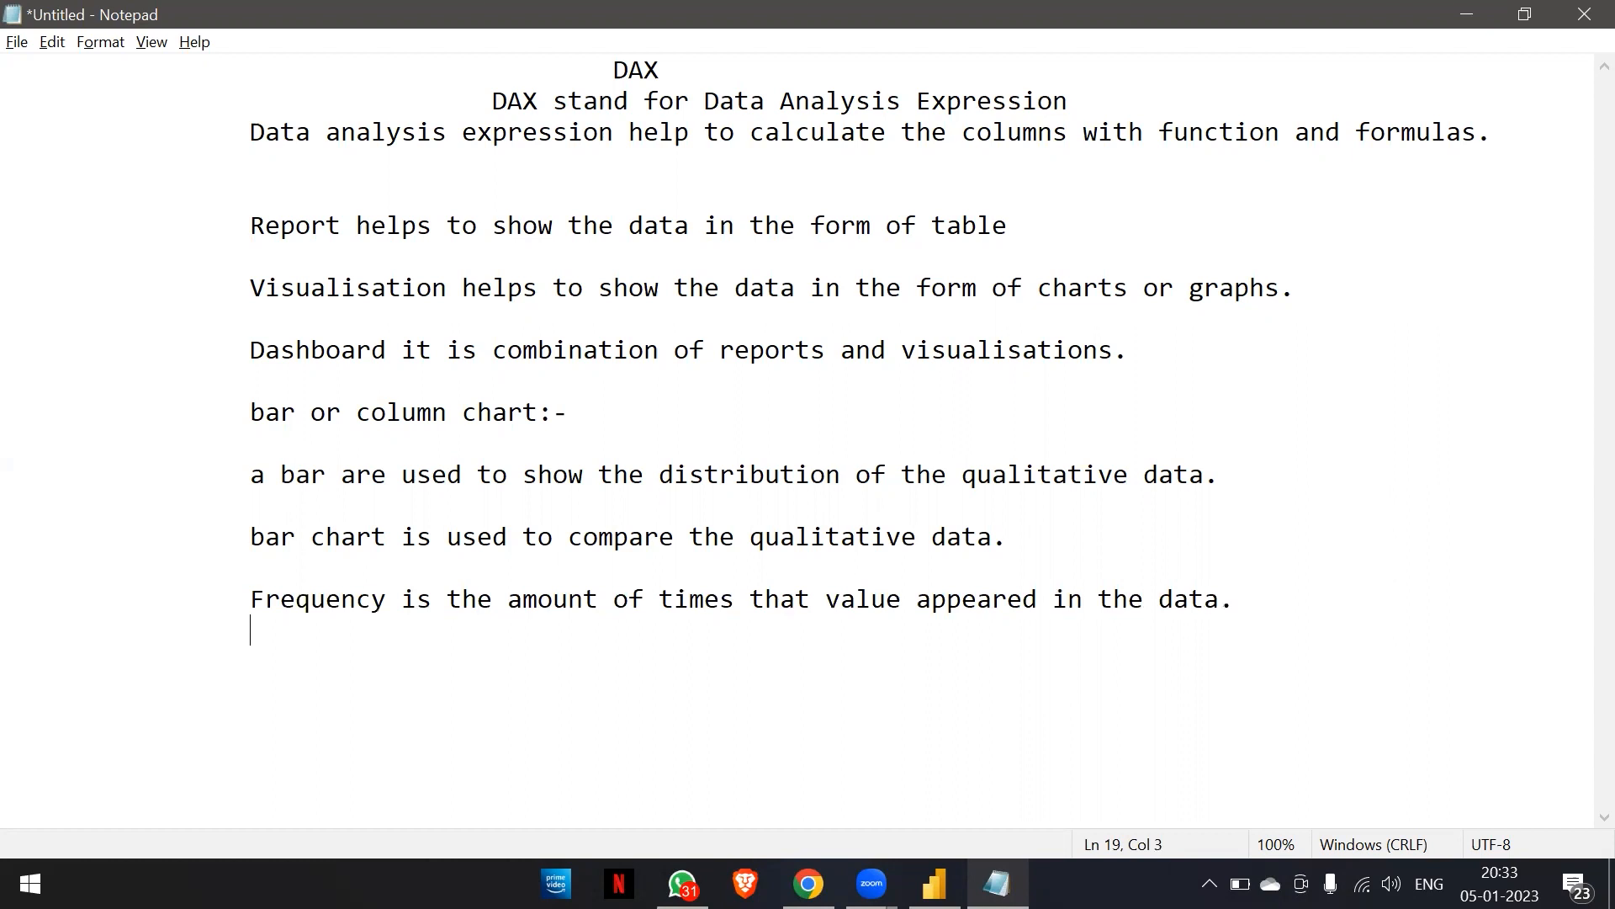
# Leave a blank line and write 'bar/column each bar/column char represent with' below the frequency note.
pyautogui.press('Return')
pyautogui.press('Tab')
pyautogui.press('Tab')
pyautogui.write('c')
pyautogui.press('BackSpace')
pyautogui.write('bar')
pyautogui.press('BackSpace')
pyautogui.write('/column ')
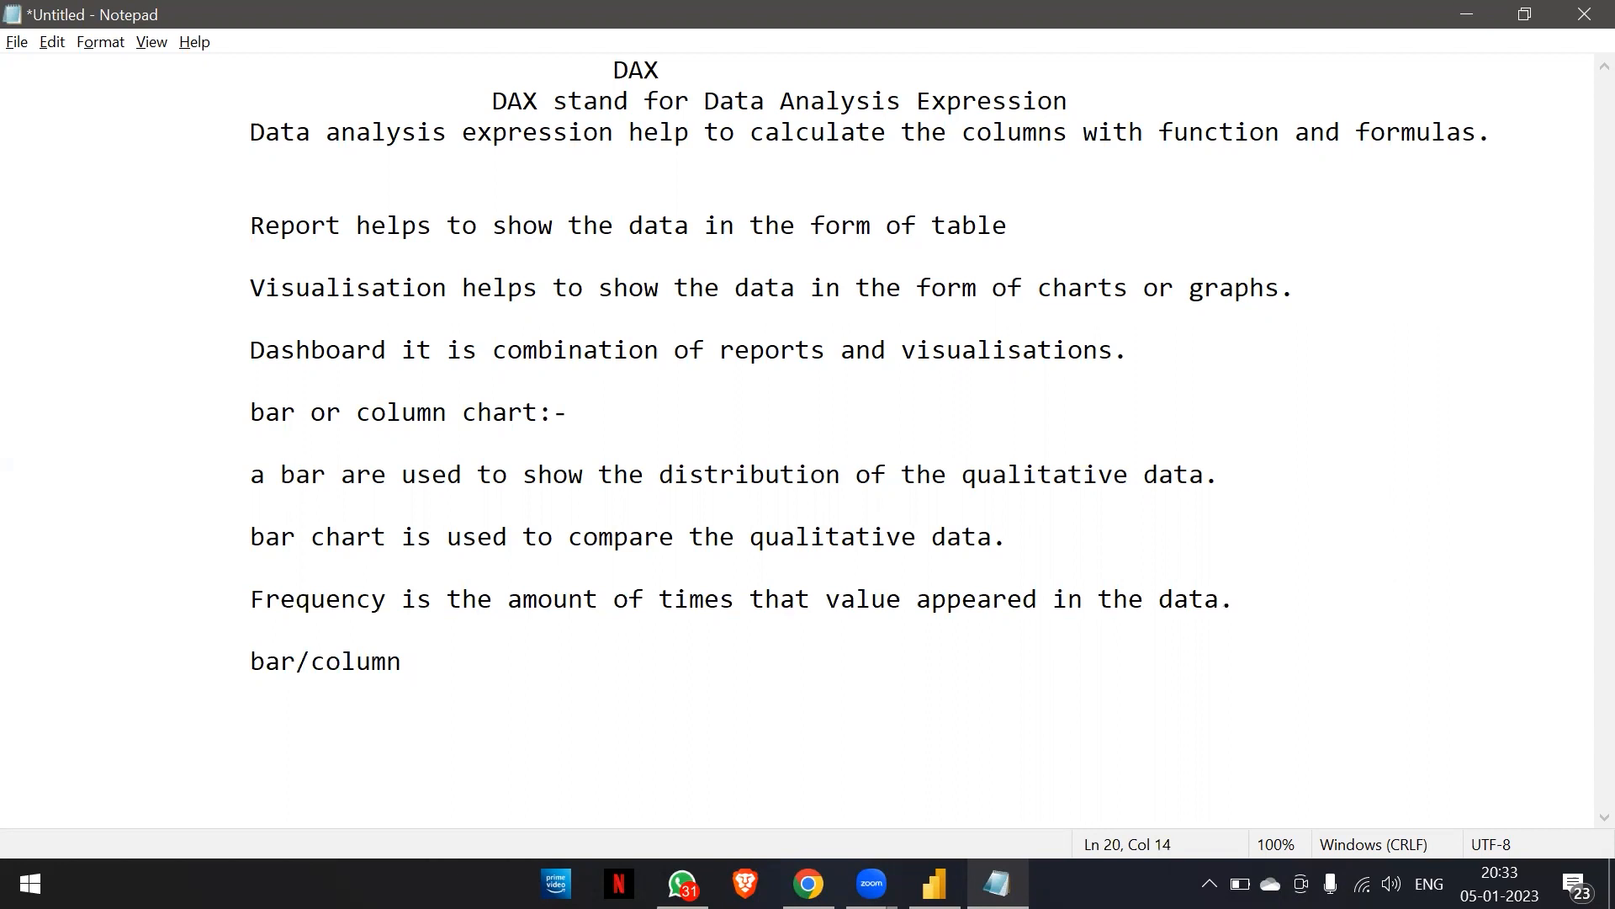
pyautogui.write('ee')
pyautogui.press('BackSpace')
pyautogui.write('ach bar/colu')
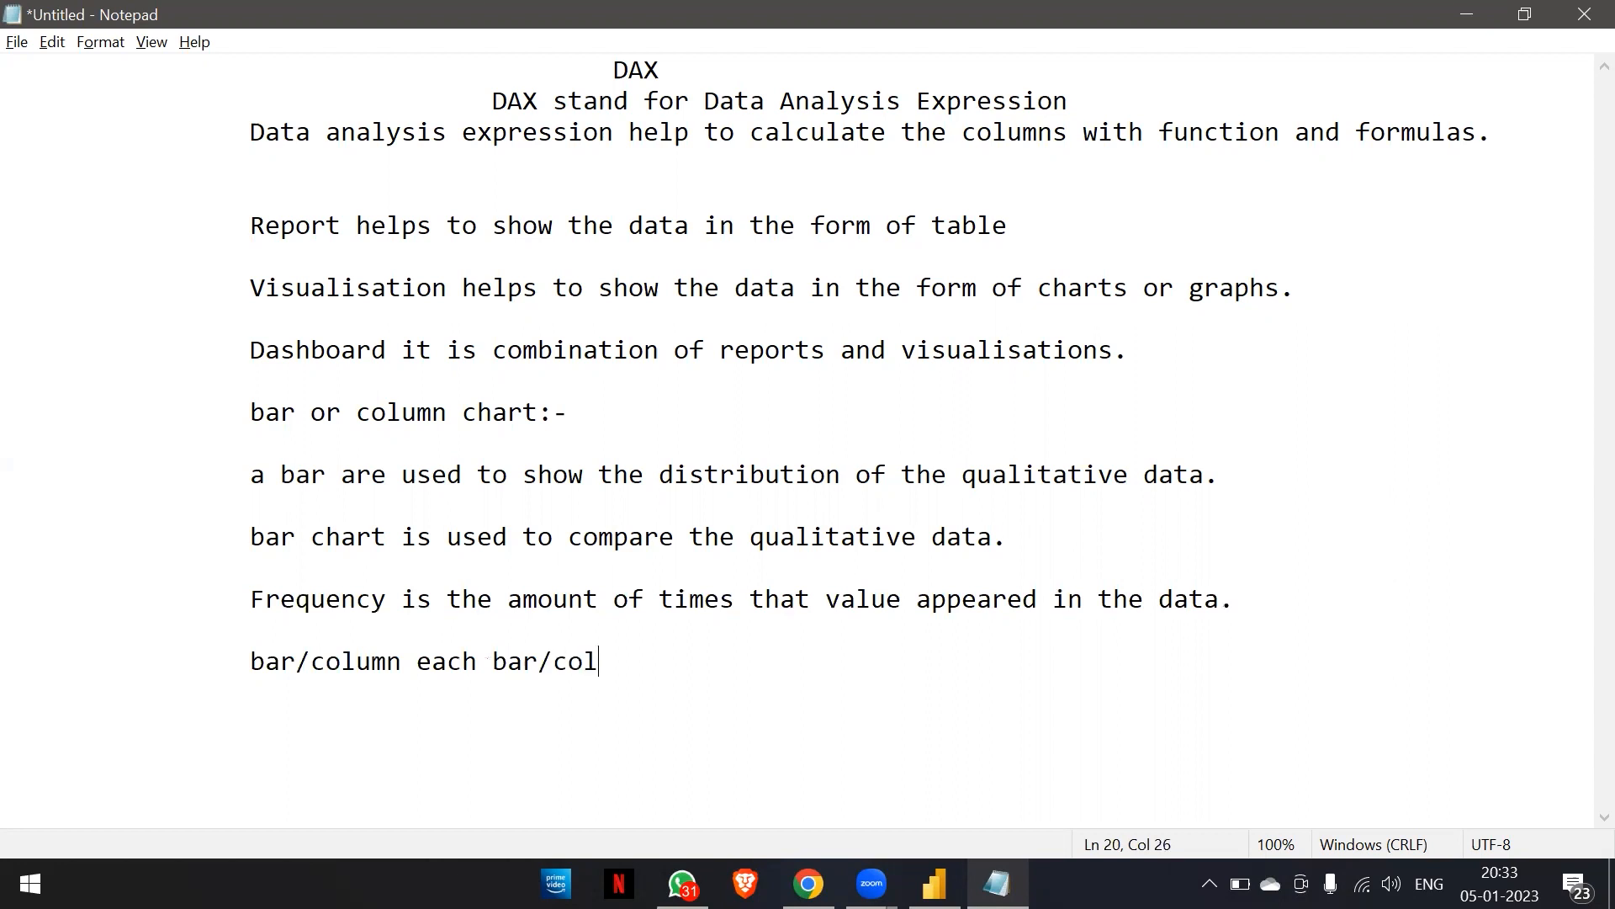
pyautogui.write('mn char represe')
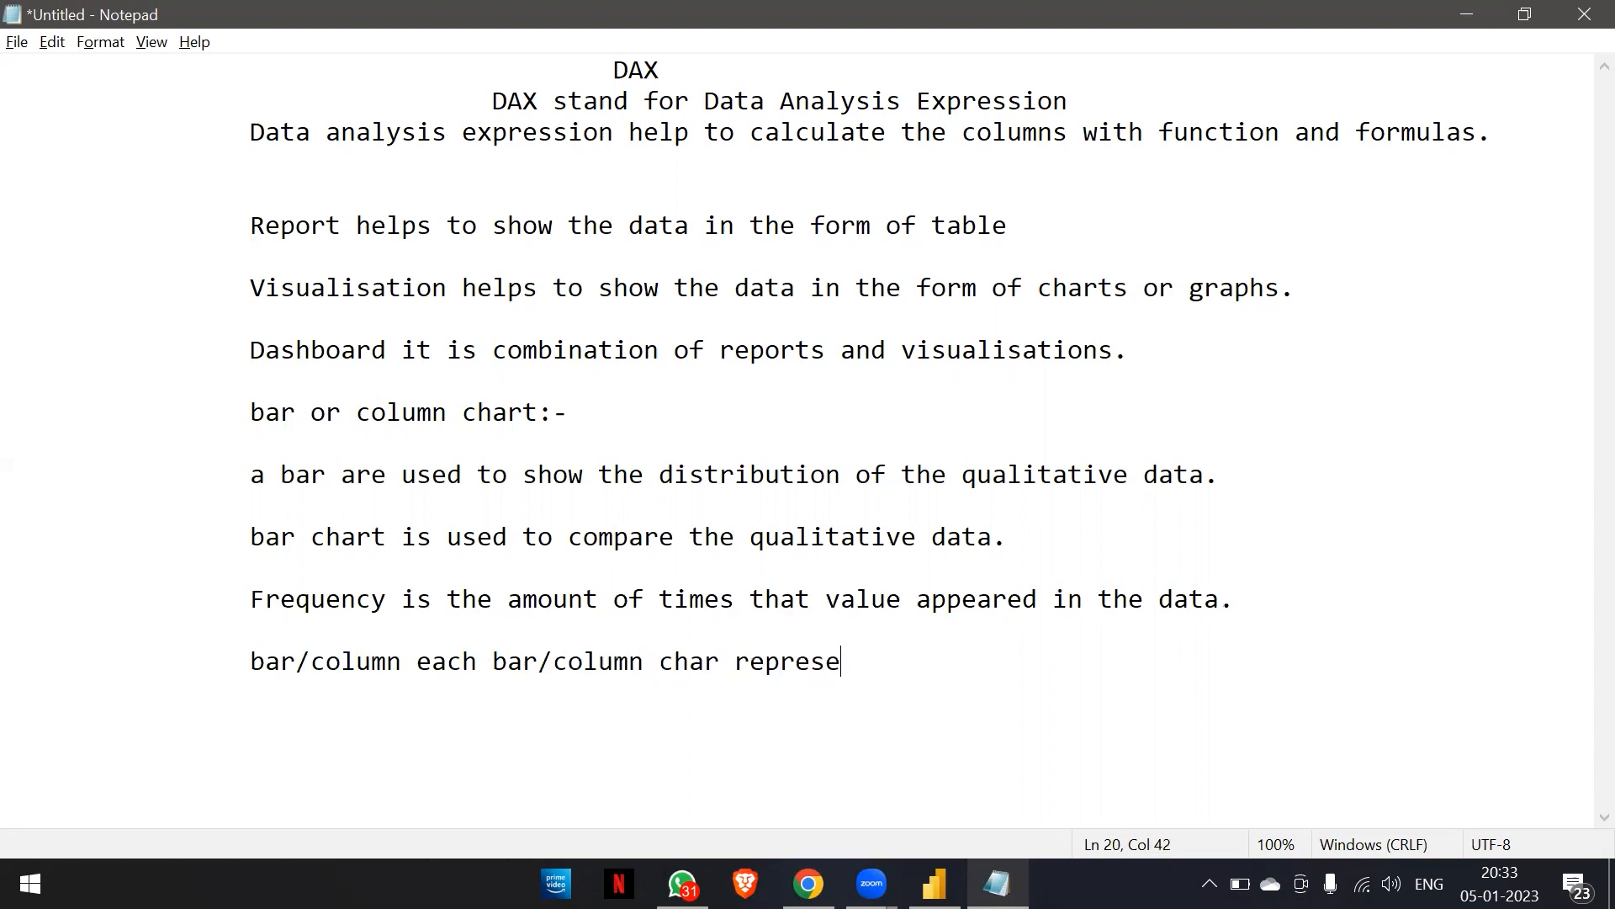
pyautogui.write('nt with')
pyautogui.press('BackSpace')
pyautogui.press('BackSpace')
pyautogui.press('BackSpace')
pyautogui.press('BackSpace')
pyautogui.press('BackSpace')
pyautogui.press('BackSpace')
pyautogui.press('BackSpace')
pyautogui.press('BackSpace')
pyautogui.press('BackSpace')
pyautogui.press('BackSpace')
pyautogui.press('BackSpace')
pyautogui.press('BackSpace')
pyautogui.press('BackSpace')
pyautogui.press('BackSpace')
pyautogui.press('BackSpace')
pyautogui.press('BackSpace')
pyautogui.press('BackSpace')
pyautogui.press('BackSpace')
pyautogui.press('BackSpace')
pyautogui.press('BackSpace')
pyautogui.press('BackSpace')
pyautogui.press('BackSpace')
pyautogui.press('BackSpace')
pyautogui.press('BackSpace')
pyautogui.press('BackSpace')
pyautogui.press('BackSpace')
pyautogui.press('BackSpace')
pyautogui.press('BackSpace')
pyautogui.press('BackSpace')
pyautogui.press('BackSpace')
pyautogui.press('BackSpace')
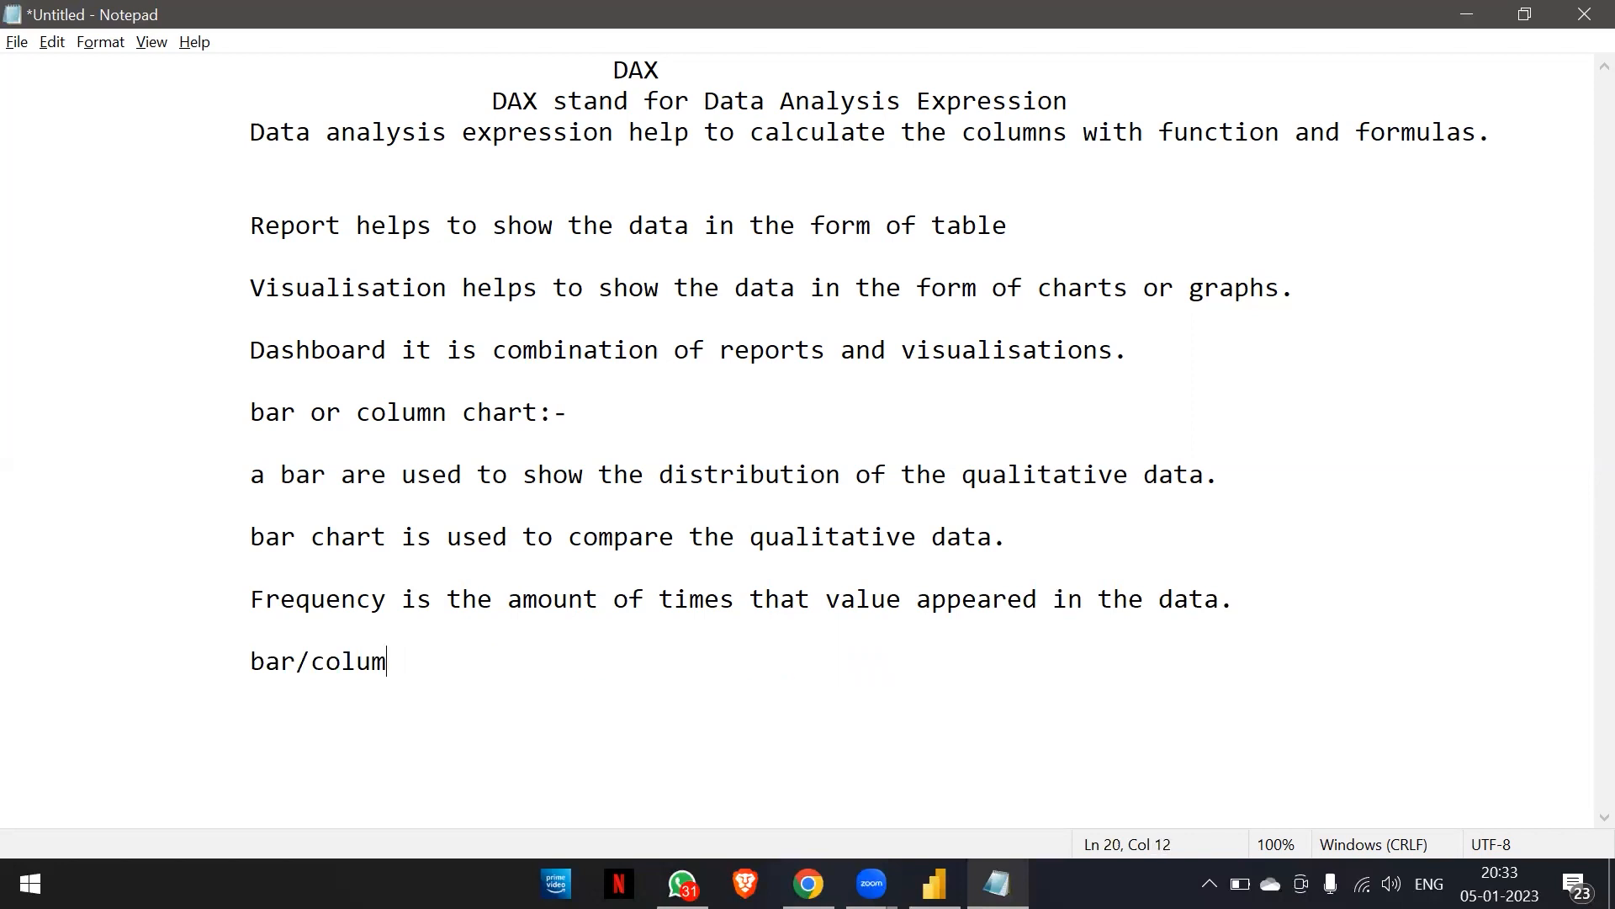
pyautogui.press('BackSpace')
pyautogui.hotkey('ctrl', 'z')
# Continue the bar/column sentence with 'the value' at its end.
pyautogui.click(8, 691)
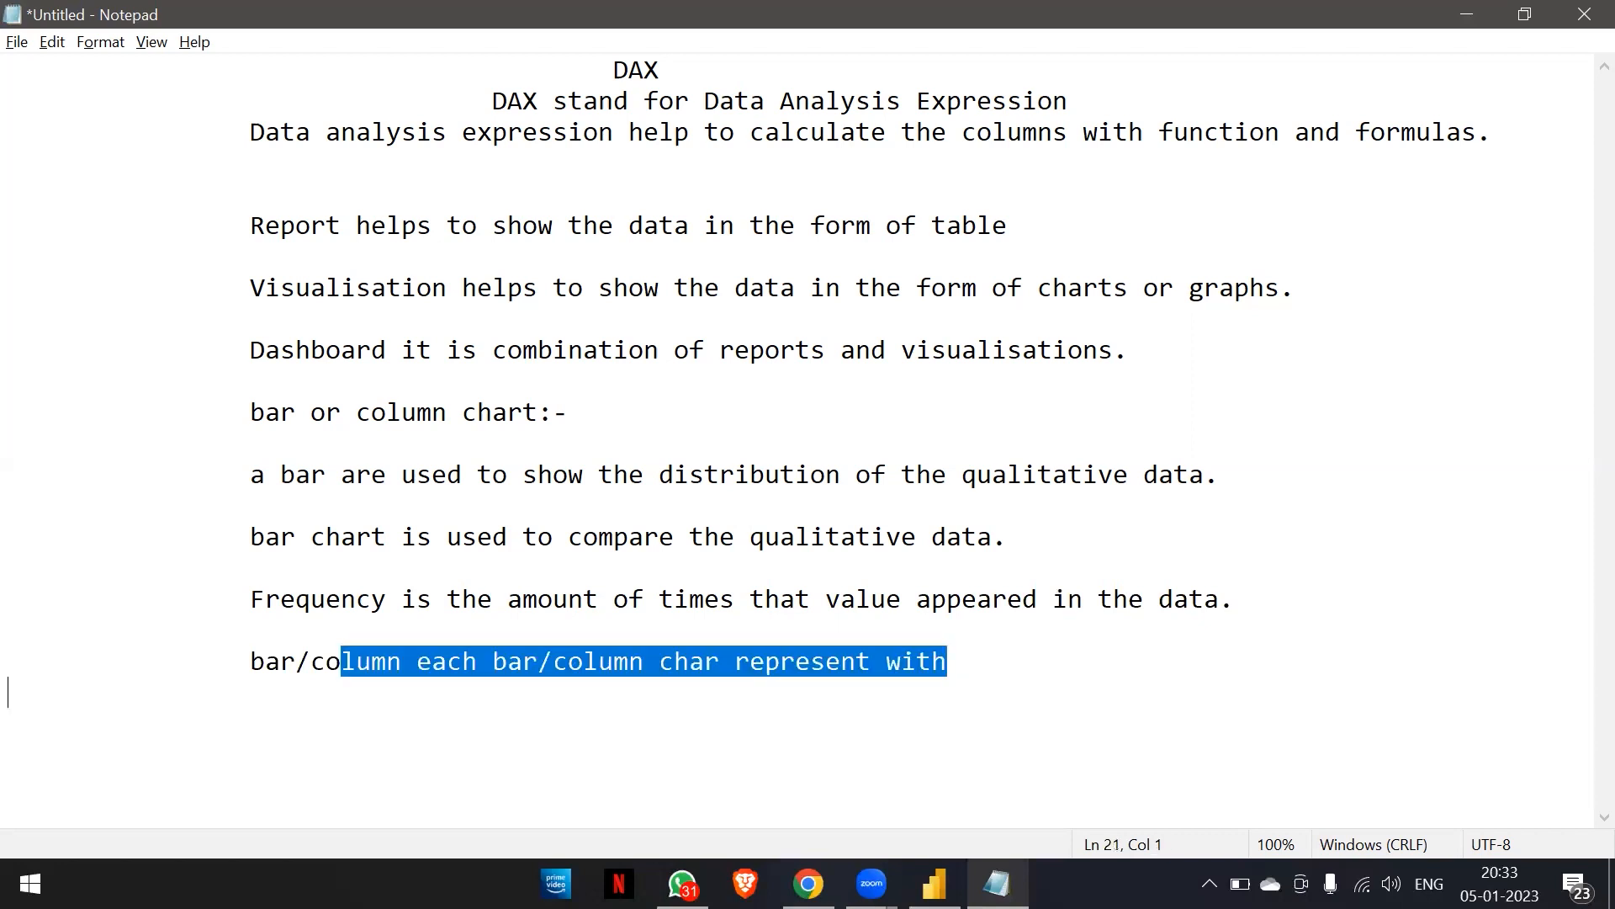
pyautogui.press('Left')
pyautogui.press('Left')
pyautogui.press('Right')
pyautogui.write('the value')
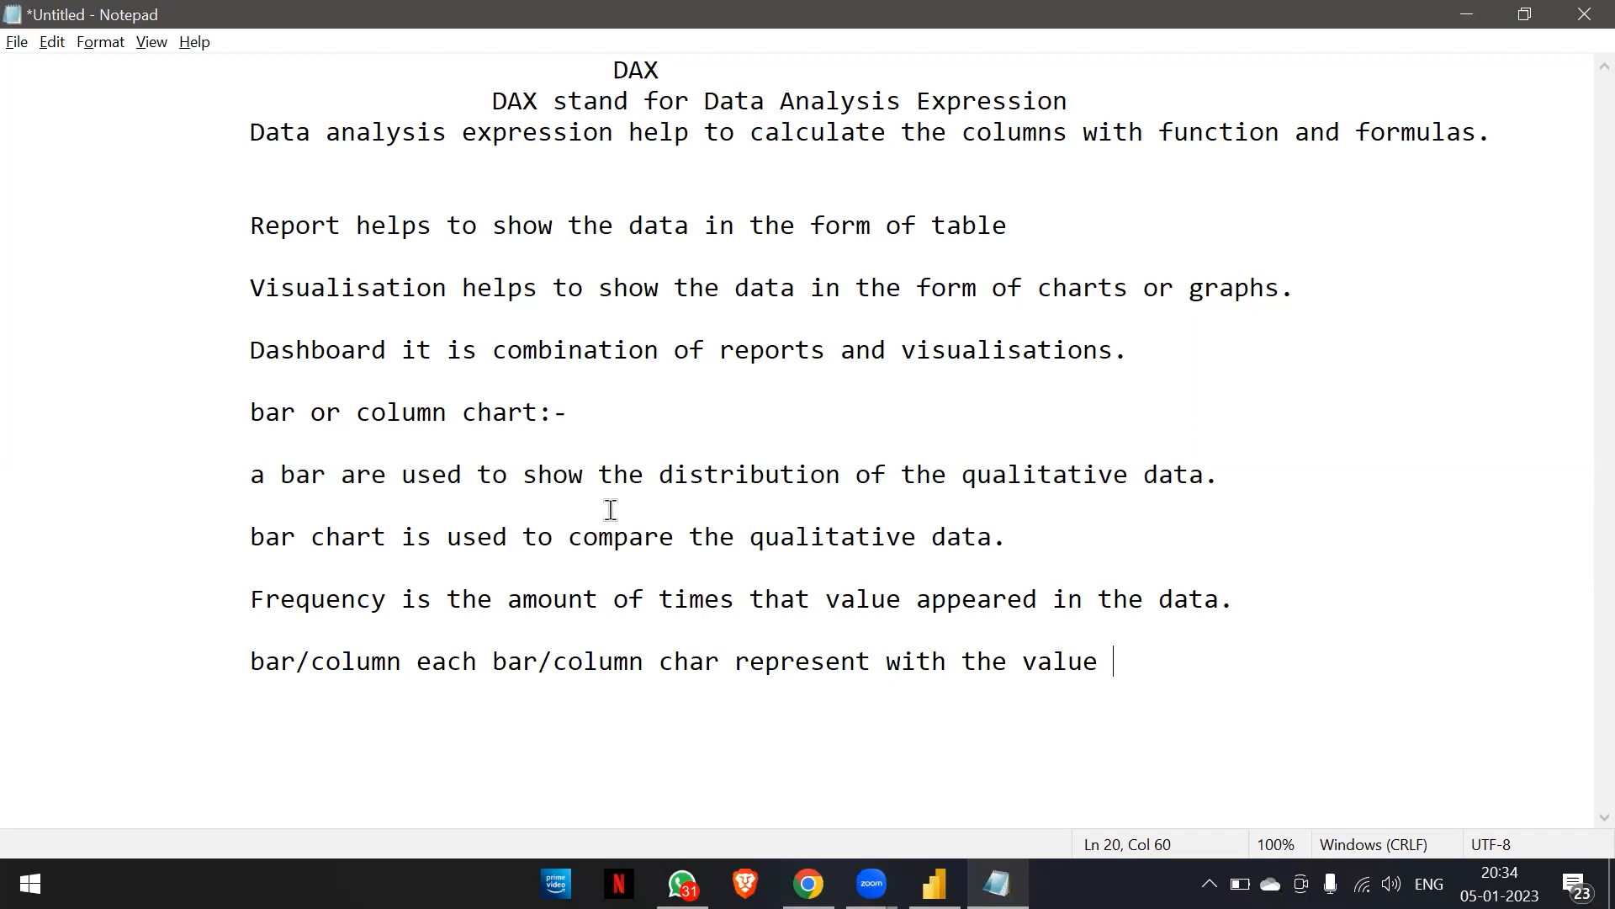
# Switch to Power BI Desktop and return to the report view.
pyautogui.hotkey('alt', 'Tab')
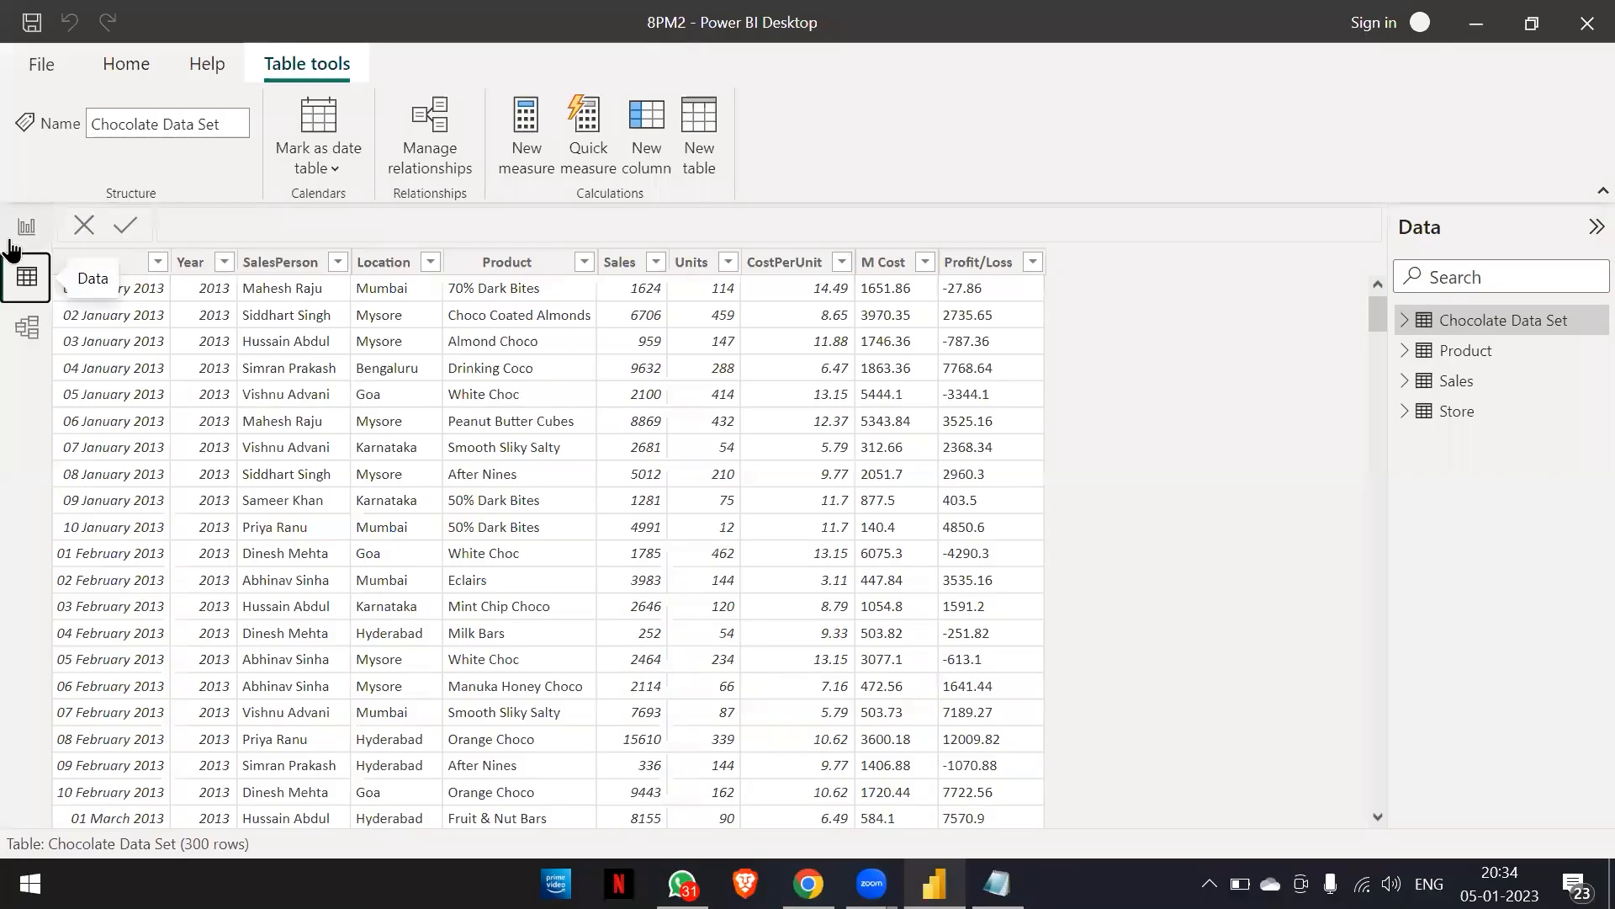
pyautogui.click(10, 242)
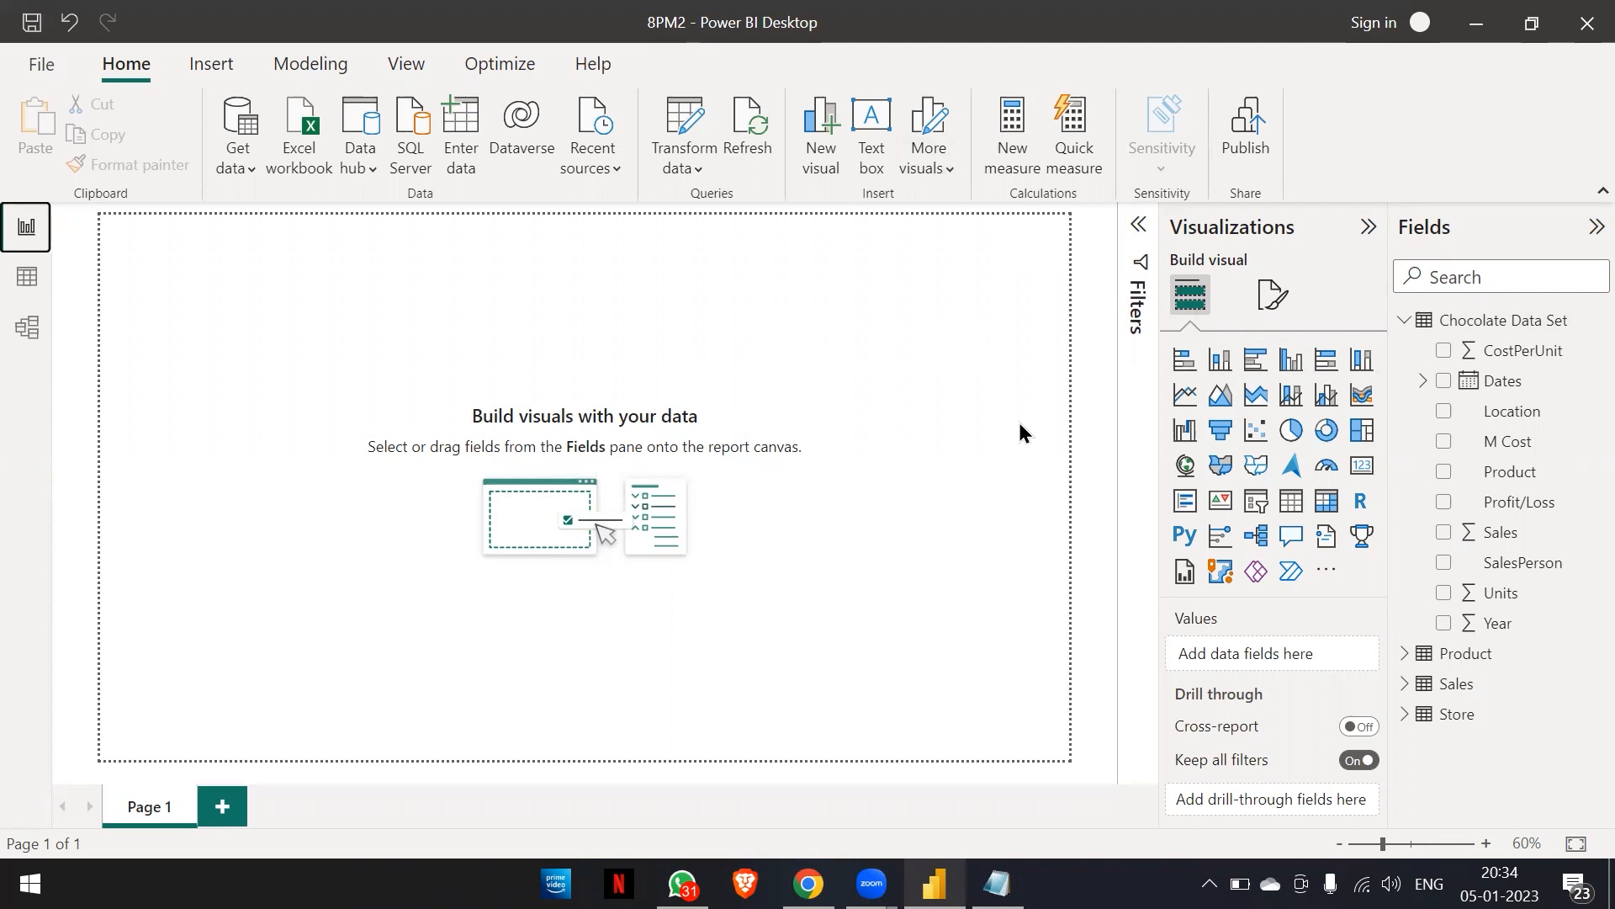
# Insert a stacked bar chart with Location on the Y-axis and Sales on the X-axis, and enlarge it to fill the page.
pyautogui.click(1185, 362)
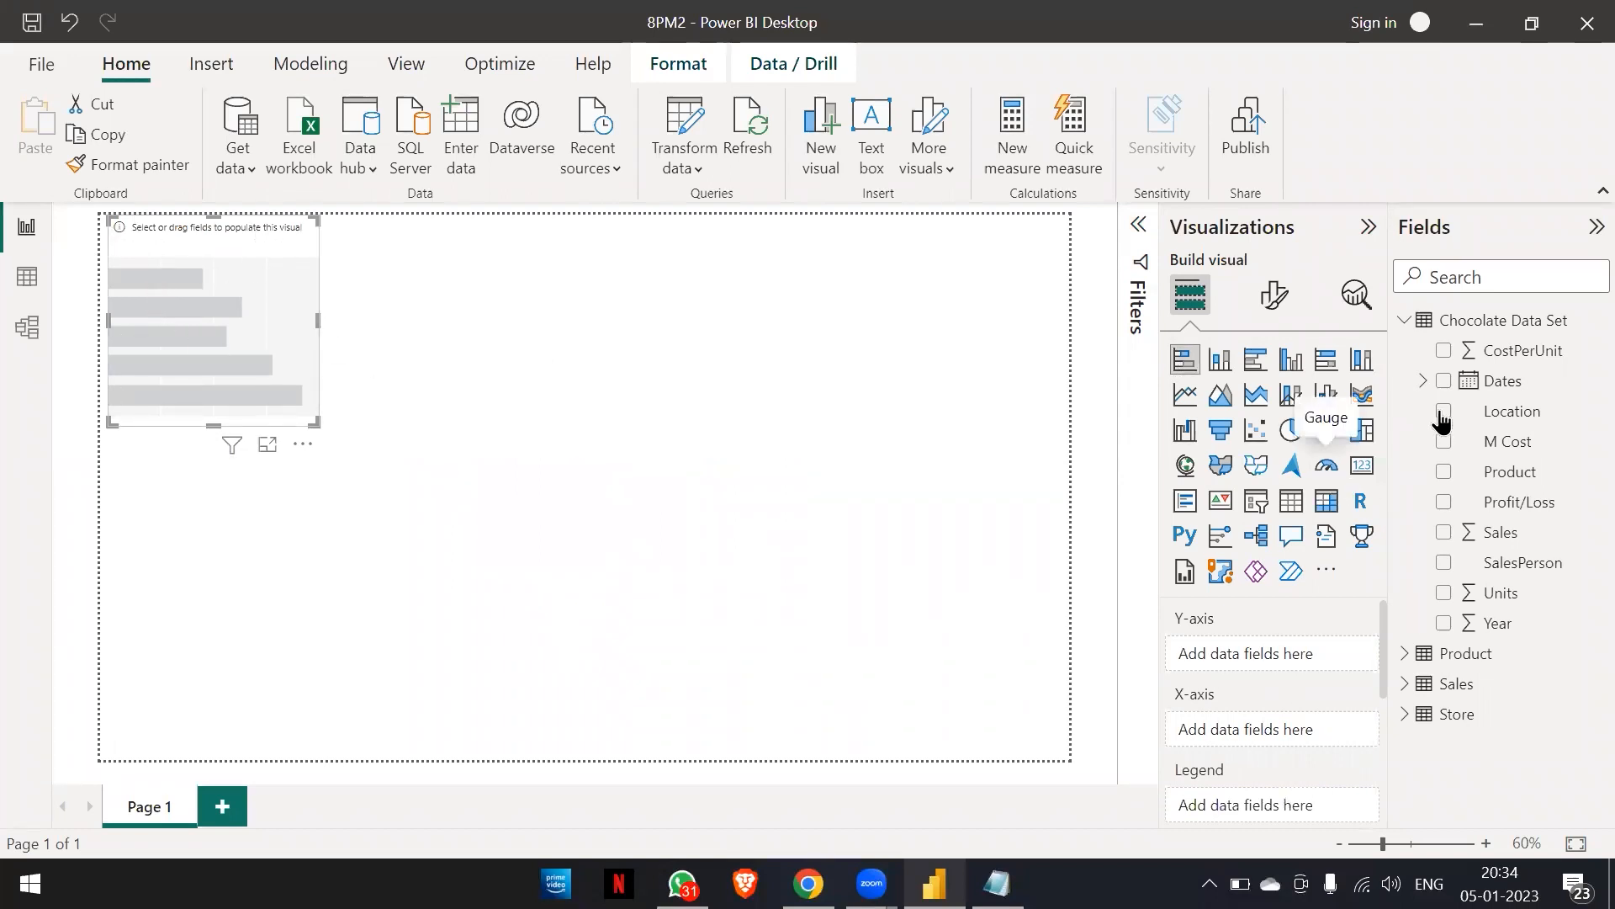
pyautogui.moveTo(1462, 421); pyautogui.dragTo(1235, 671)
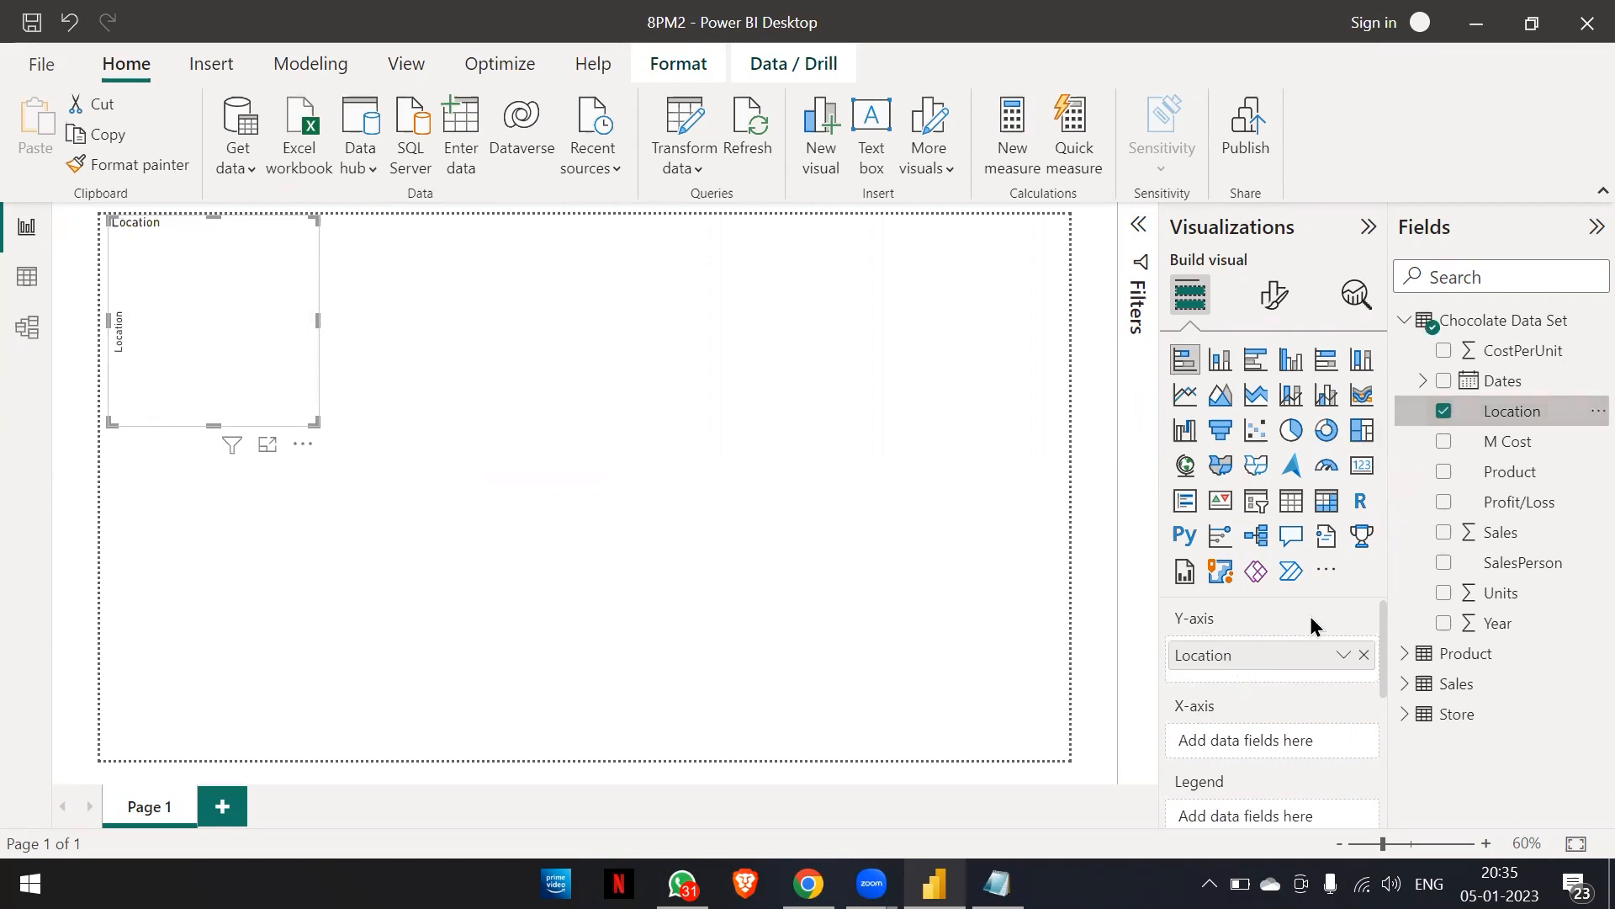
pyautogui.moveTo(1446, 533); pyautogui.dragTo(1222, 749)
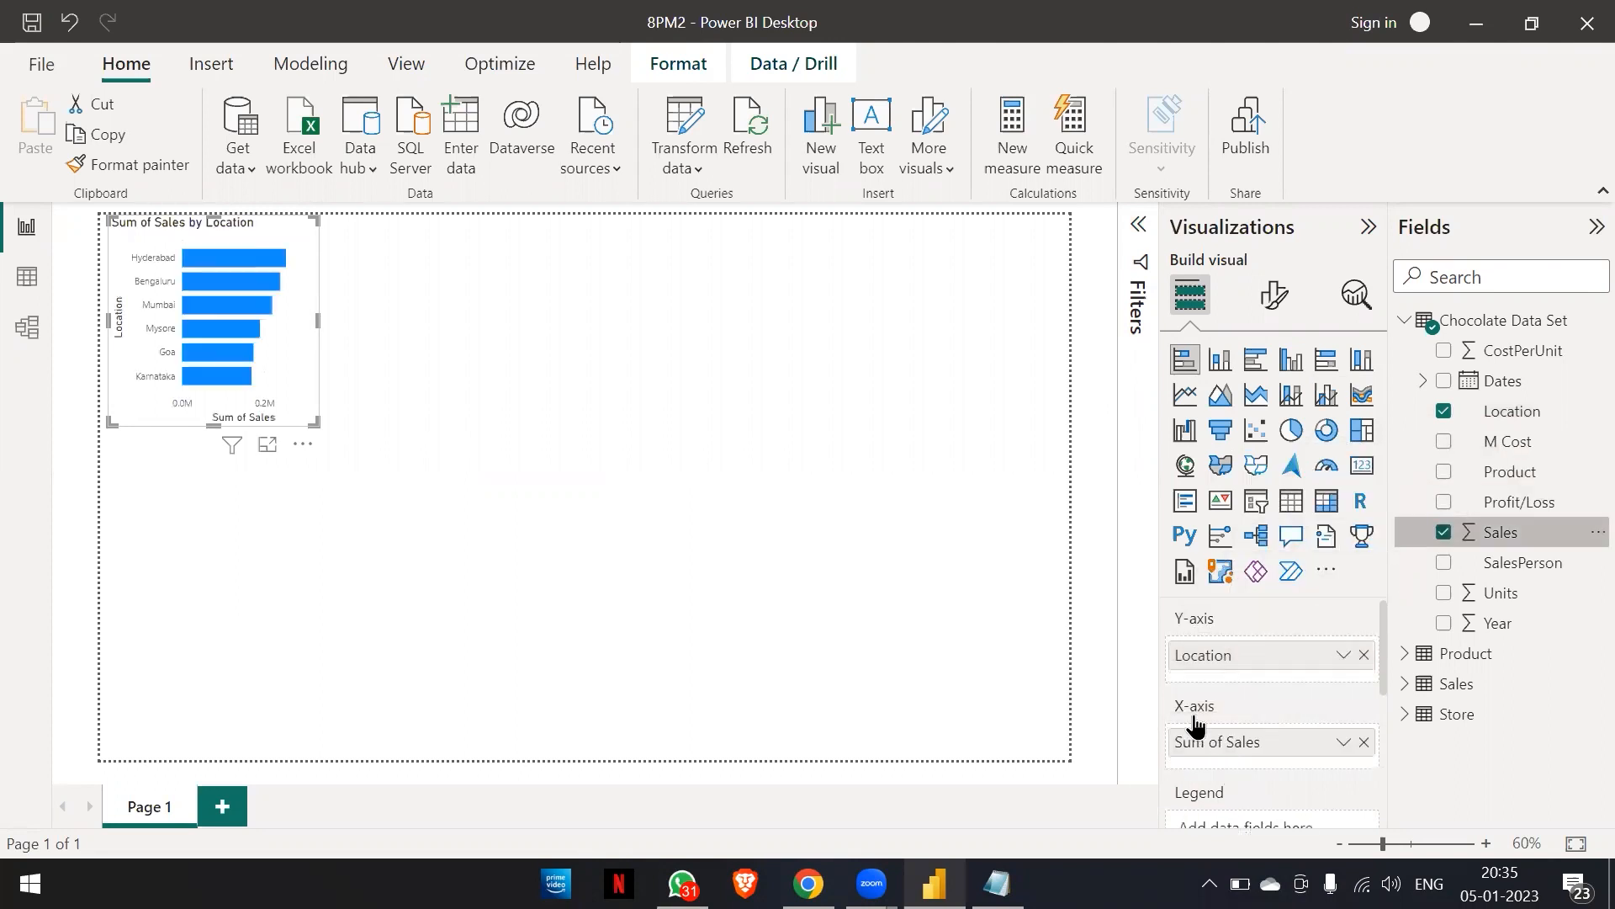
pyautogui.moveTo(318, 421); pyautogui.dragTo(1092, 753)
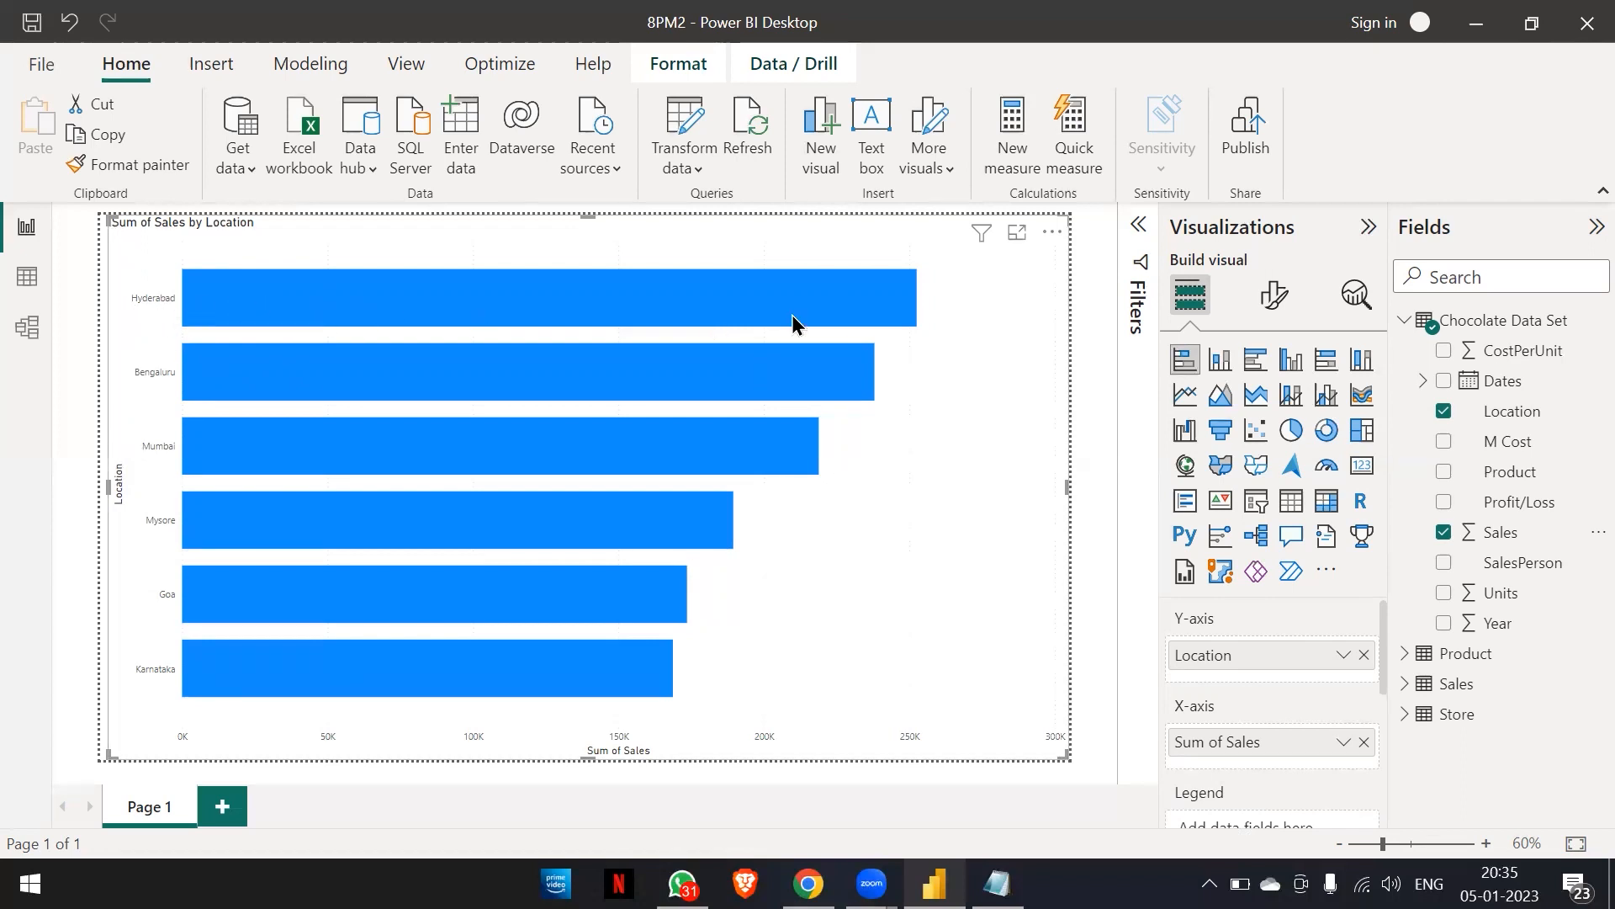
# Inspect the sales values of the Hyderabad and Bengaluru bars, and remove the chart from the page.
pyautogui.moveTo(916, 300)
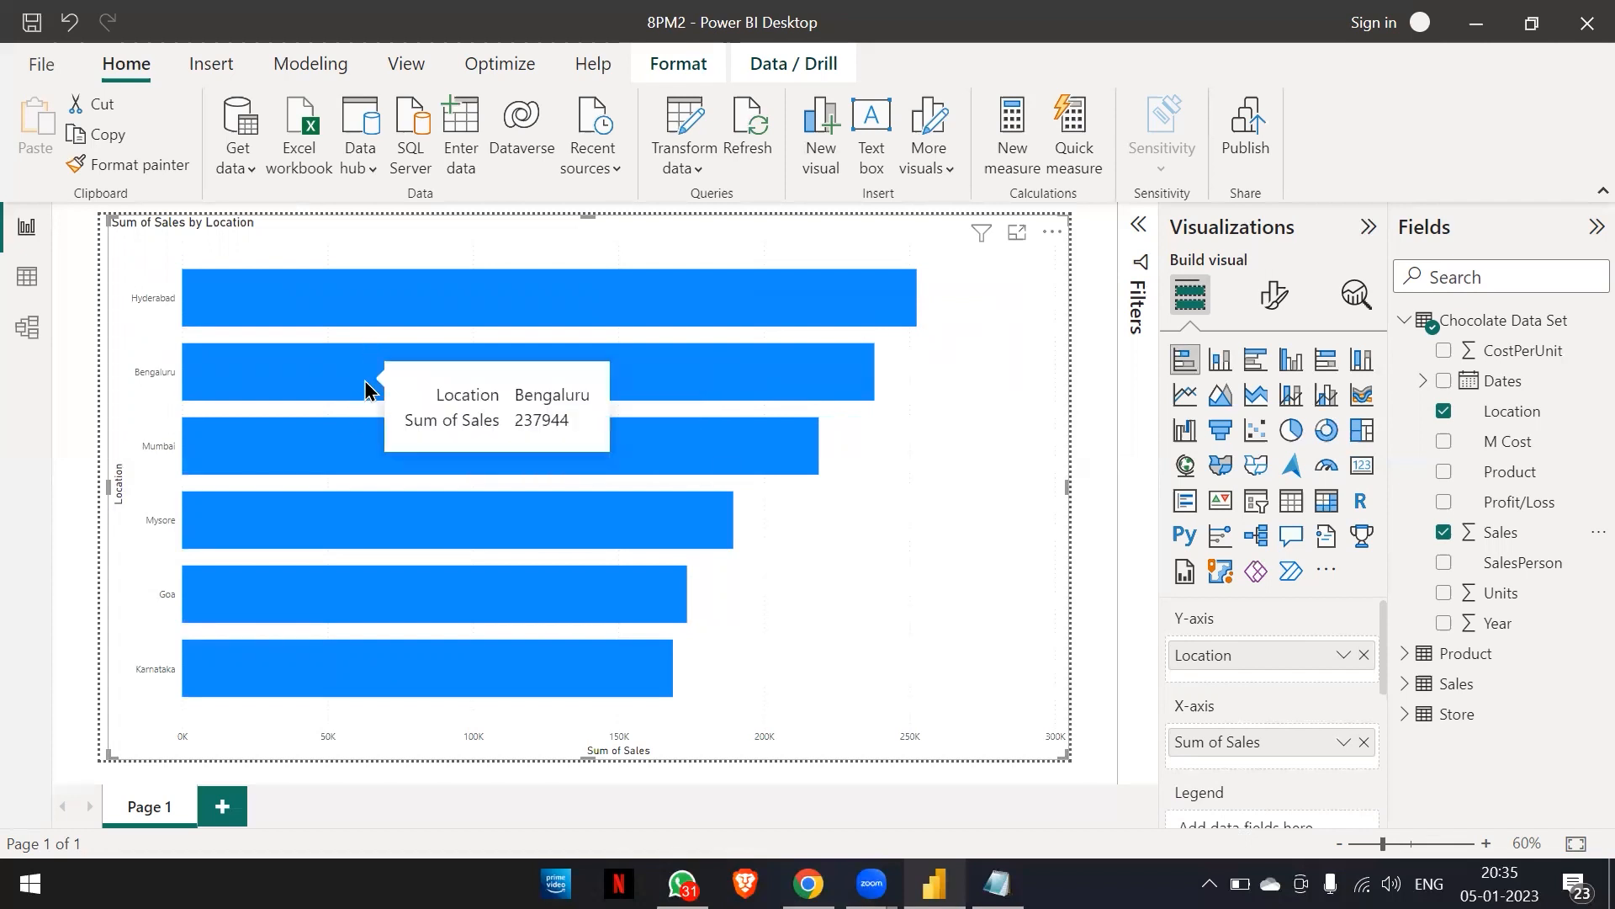
pyautogui.moveTo(345, 301)
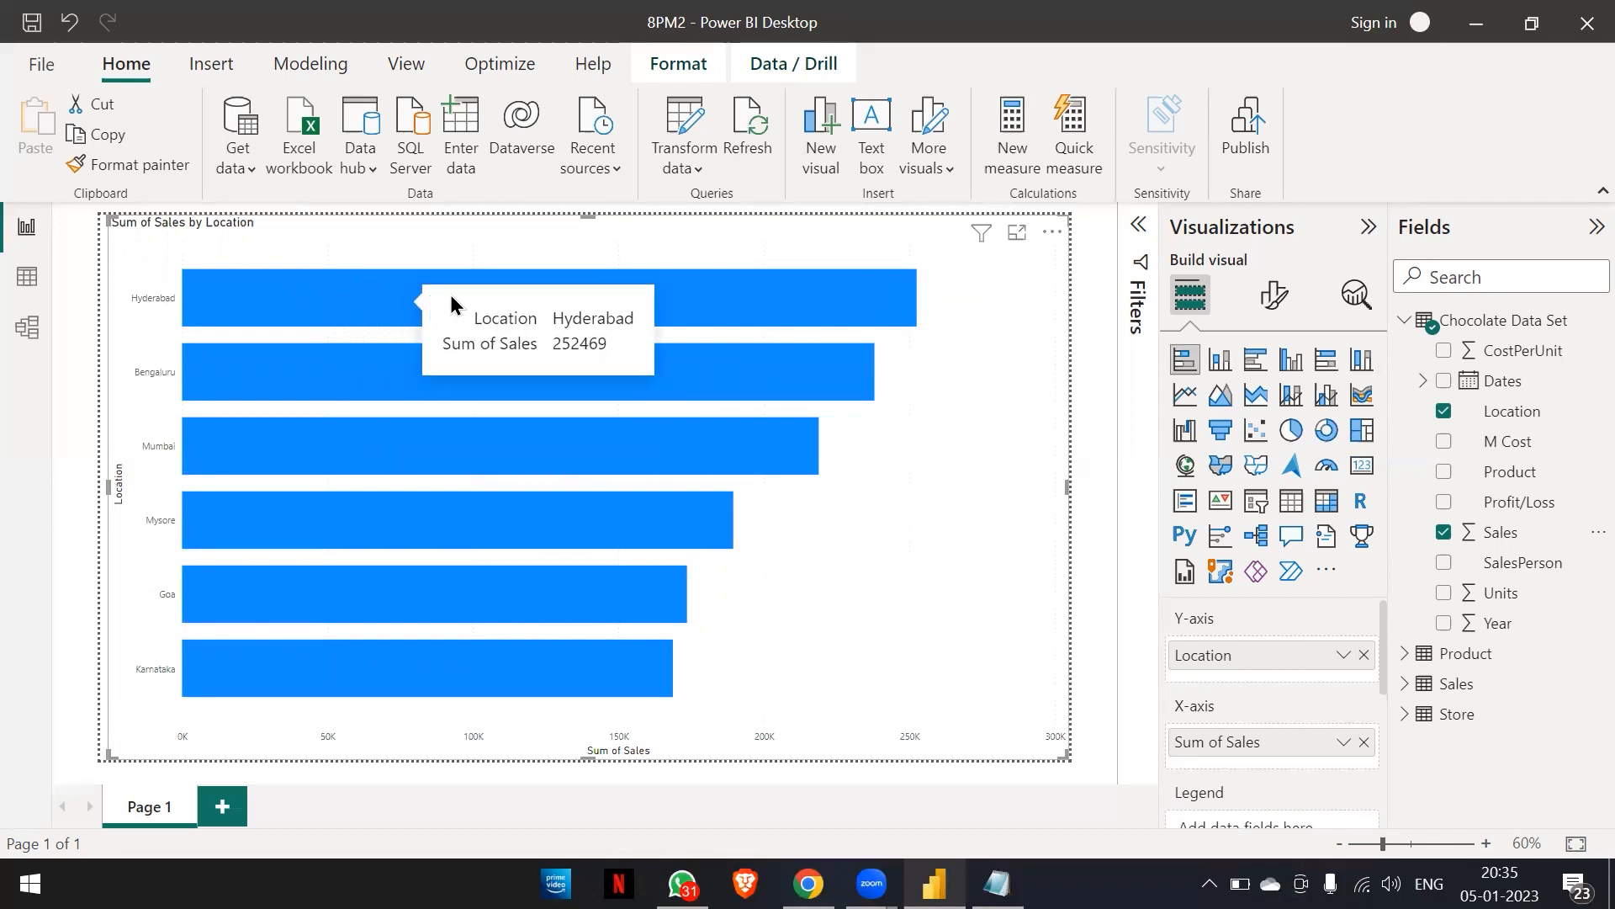
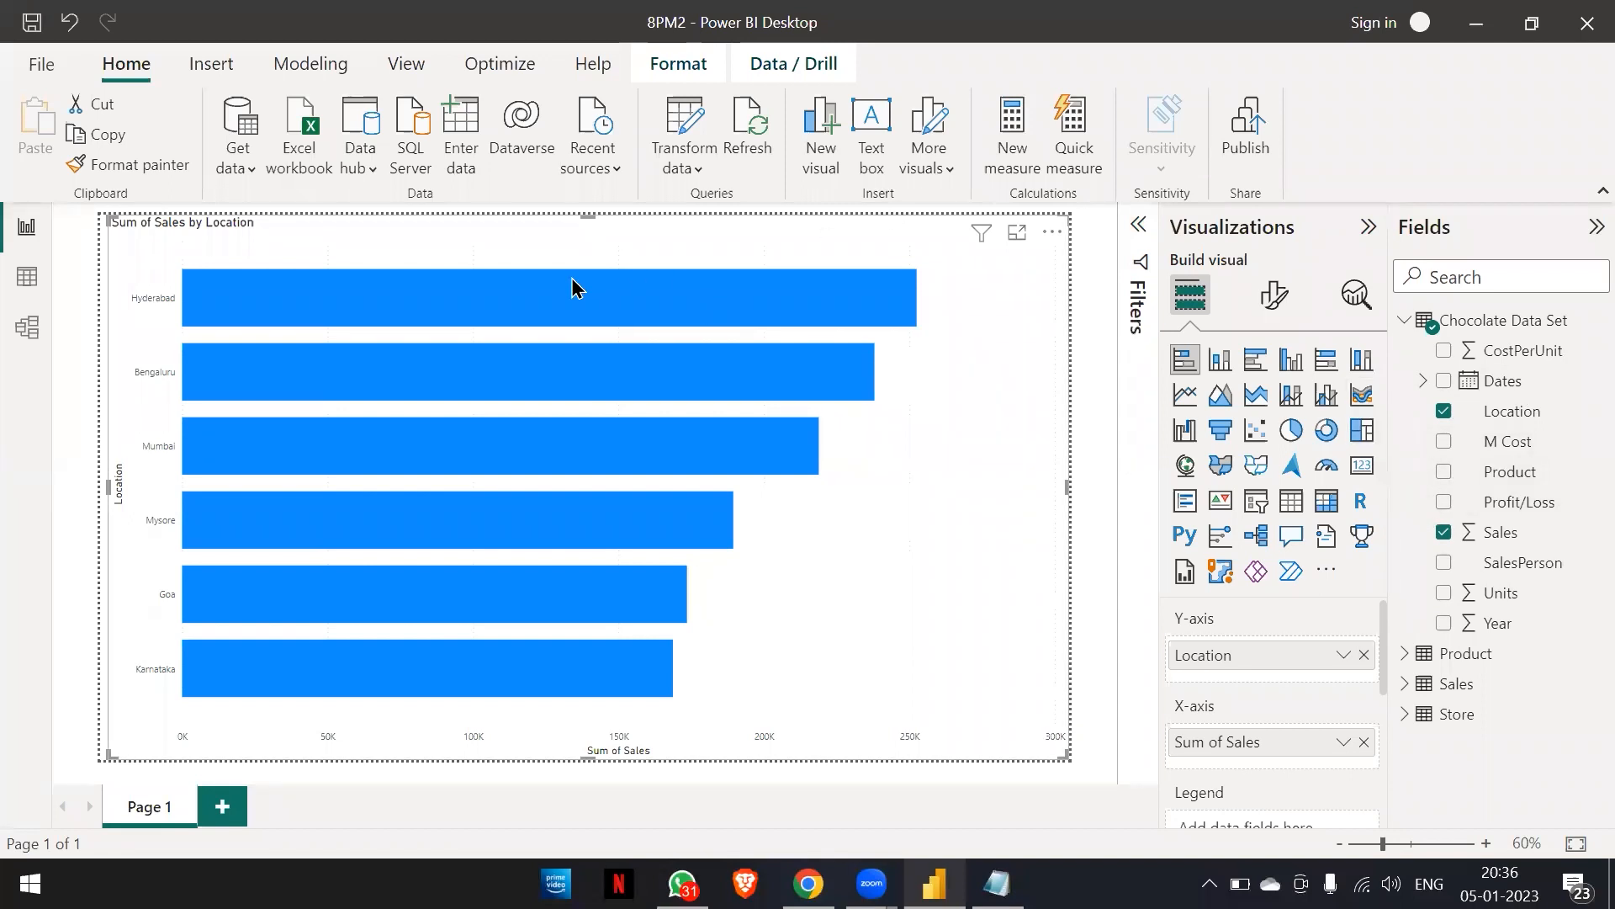
pyautogui.moveTo(683, 280)
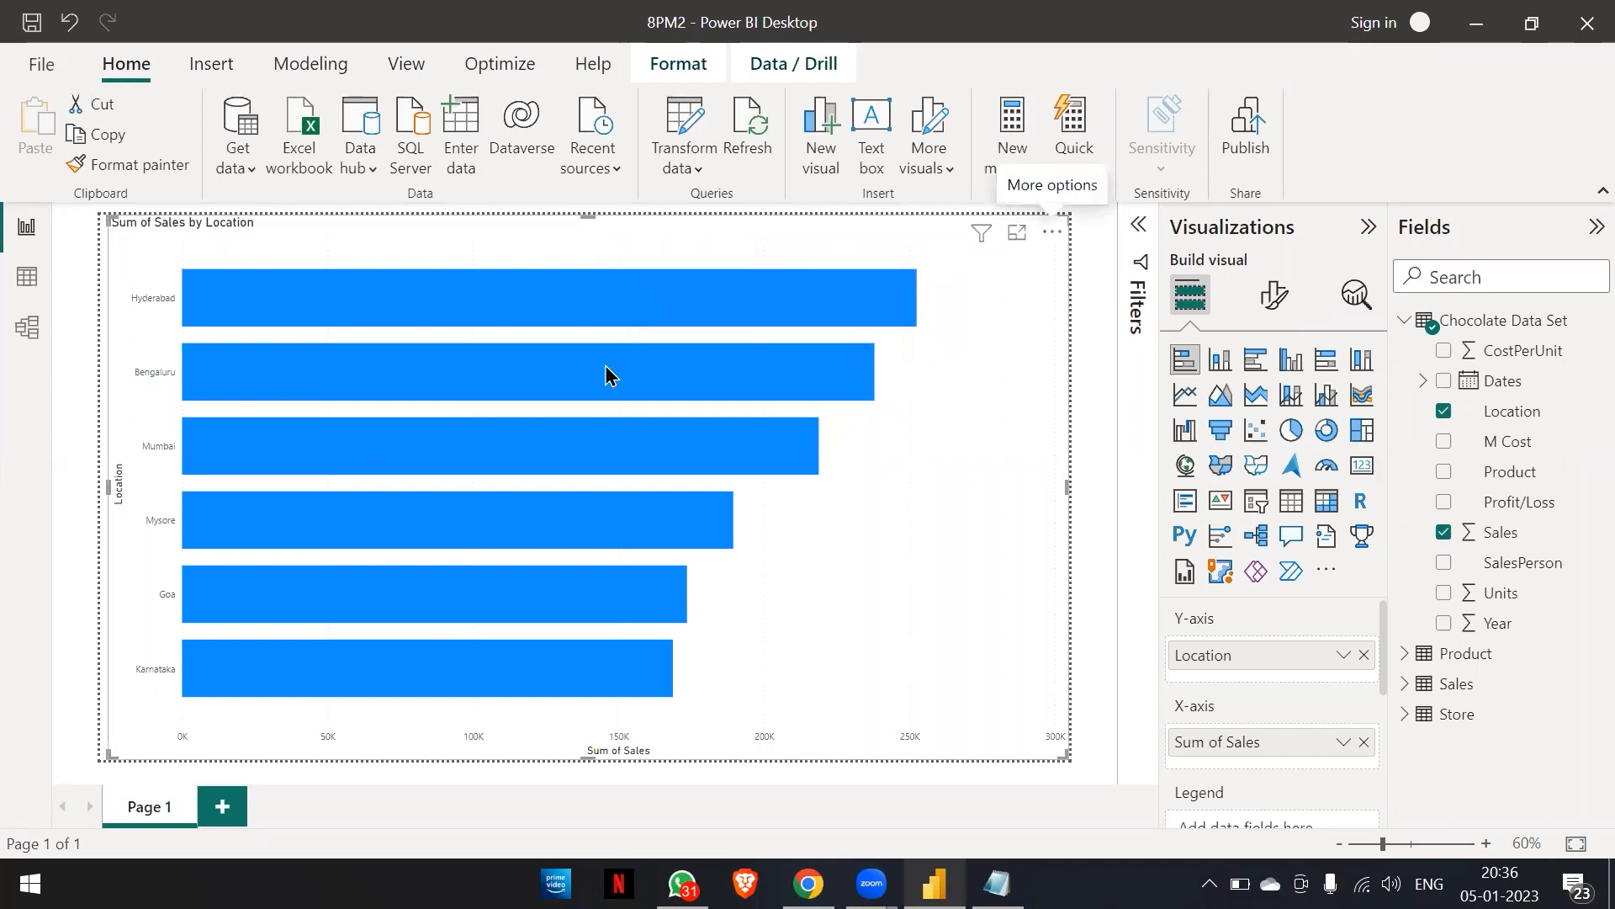
pyautogui.click(1051, 234)
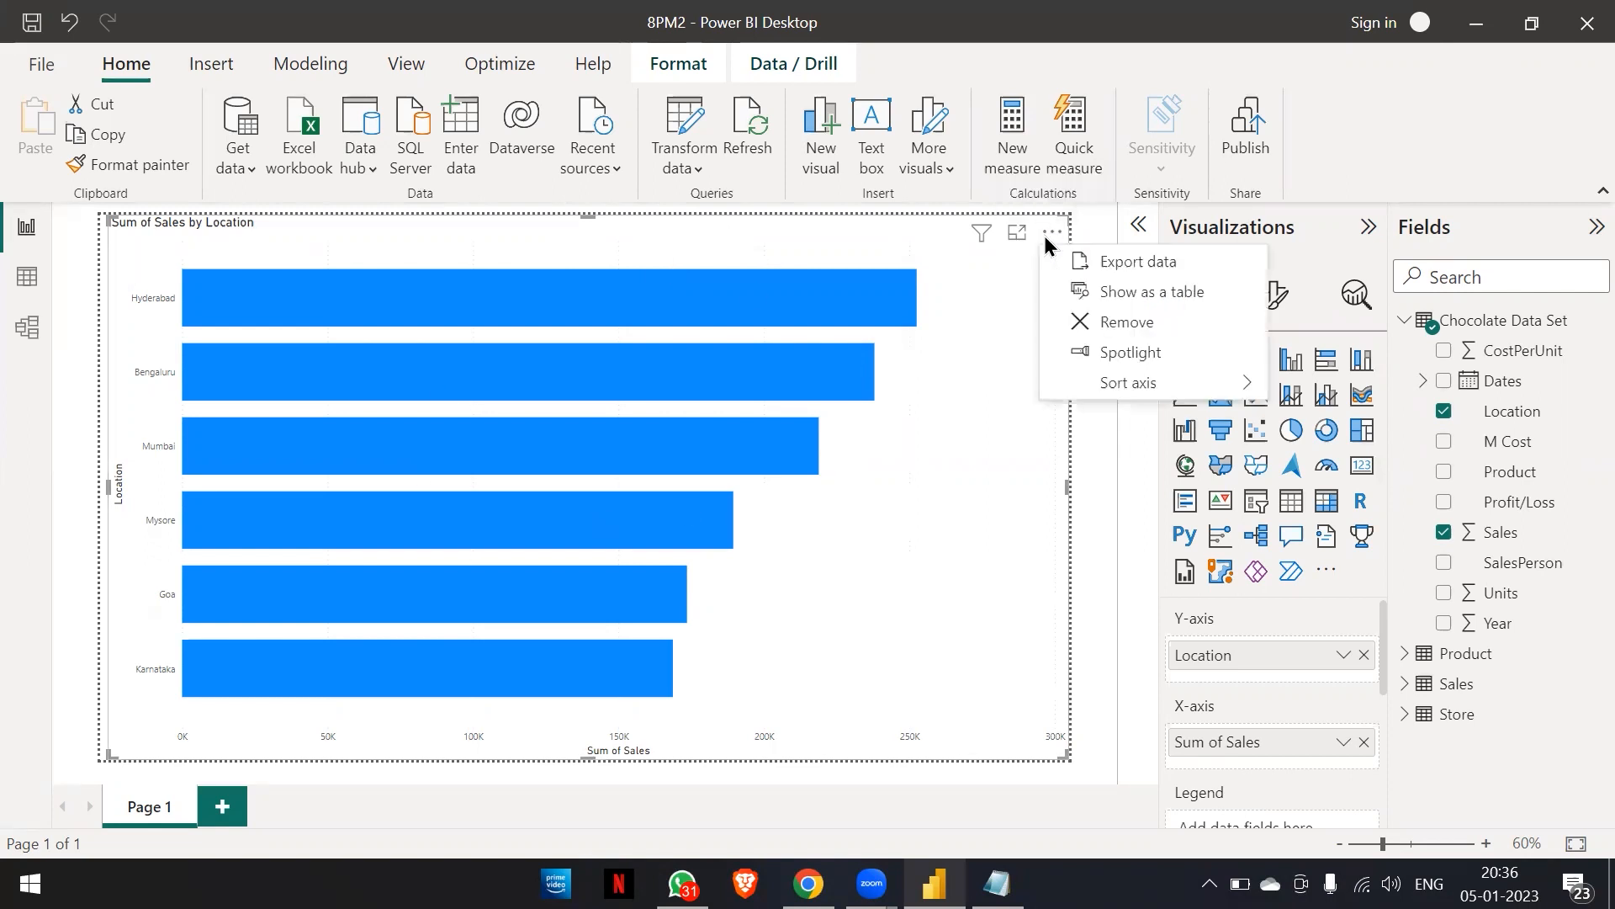
pyautogui.click(1081, 330)
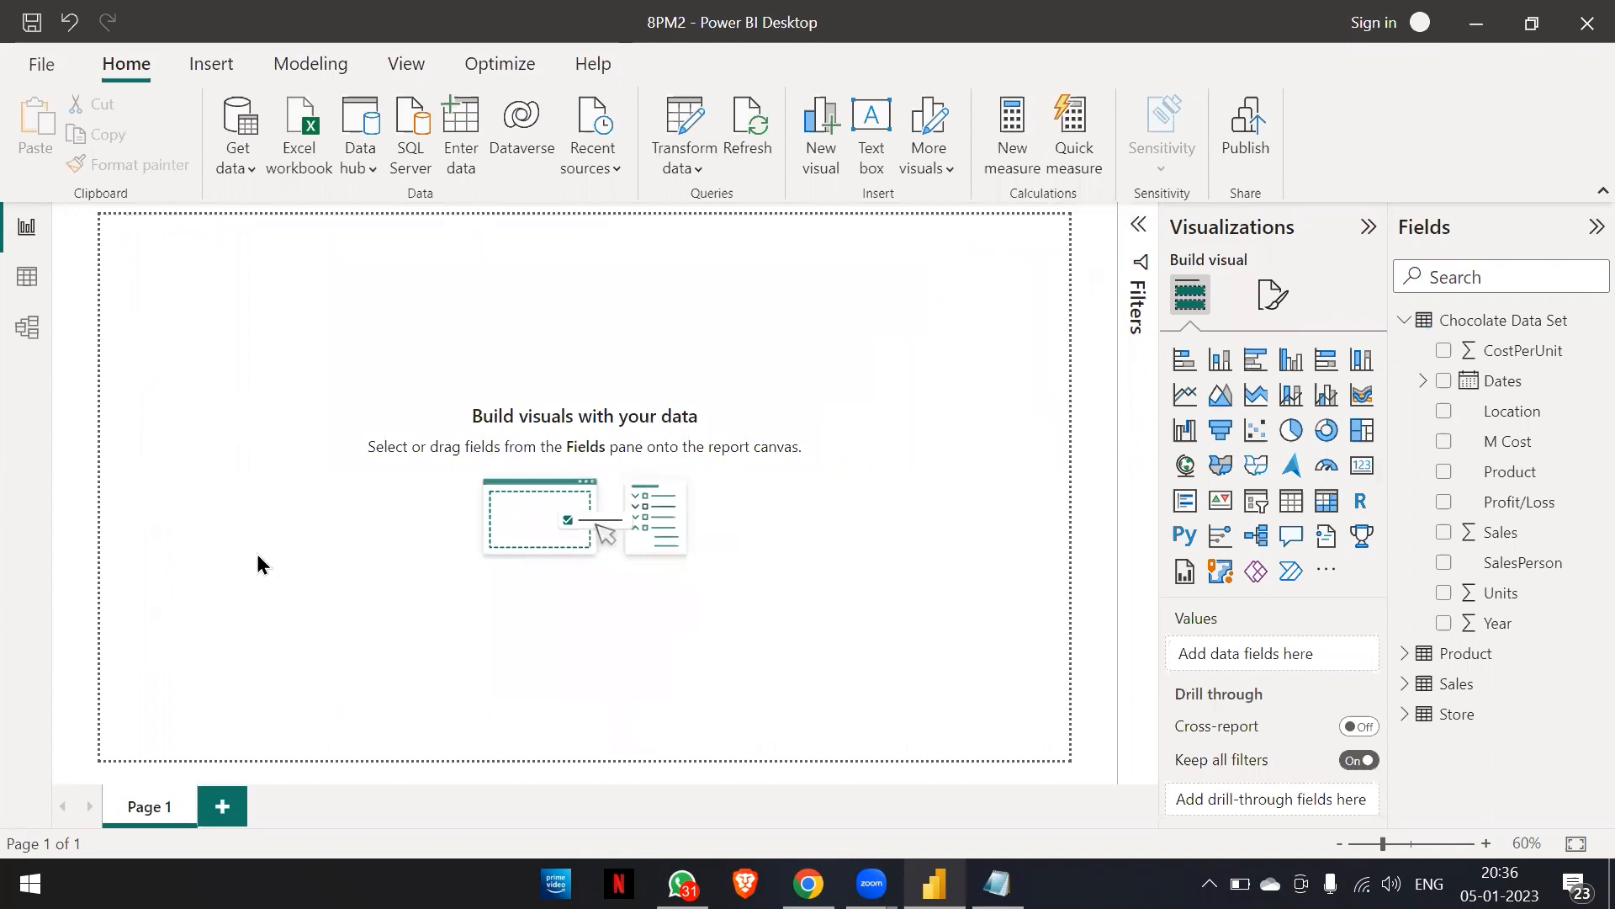
# Insert an empty stacked bar chart and enlarge it to fill the report page.
pyautogui.click(1185, 360)
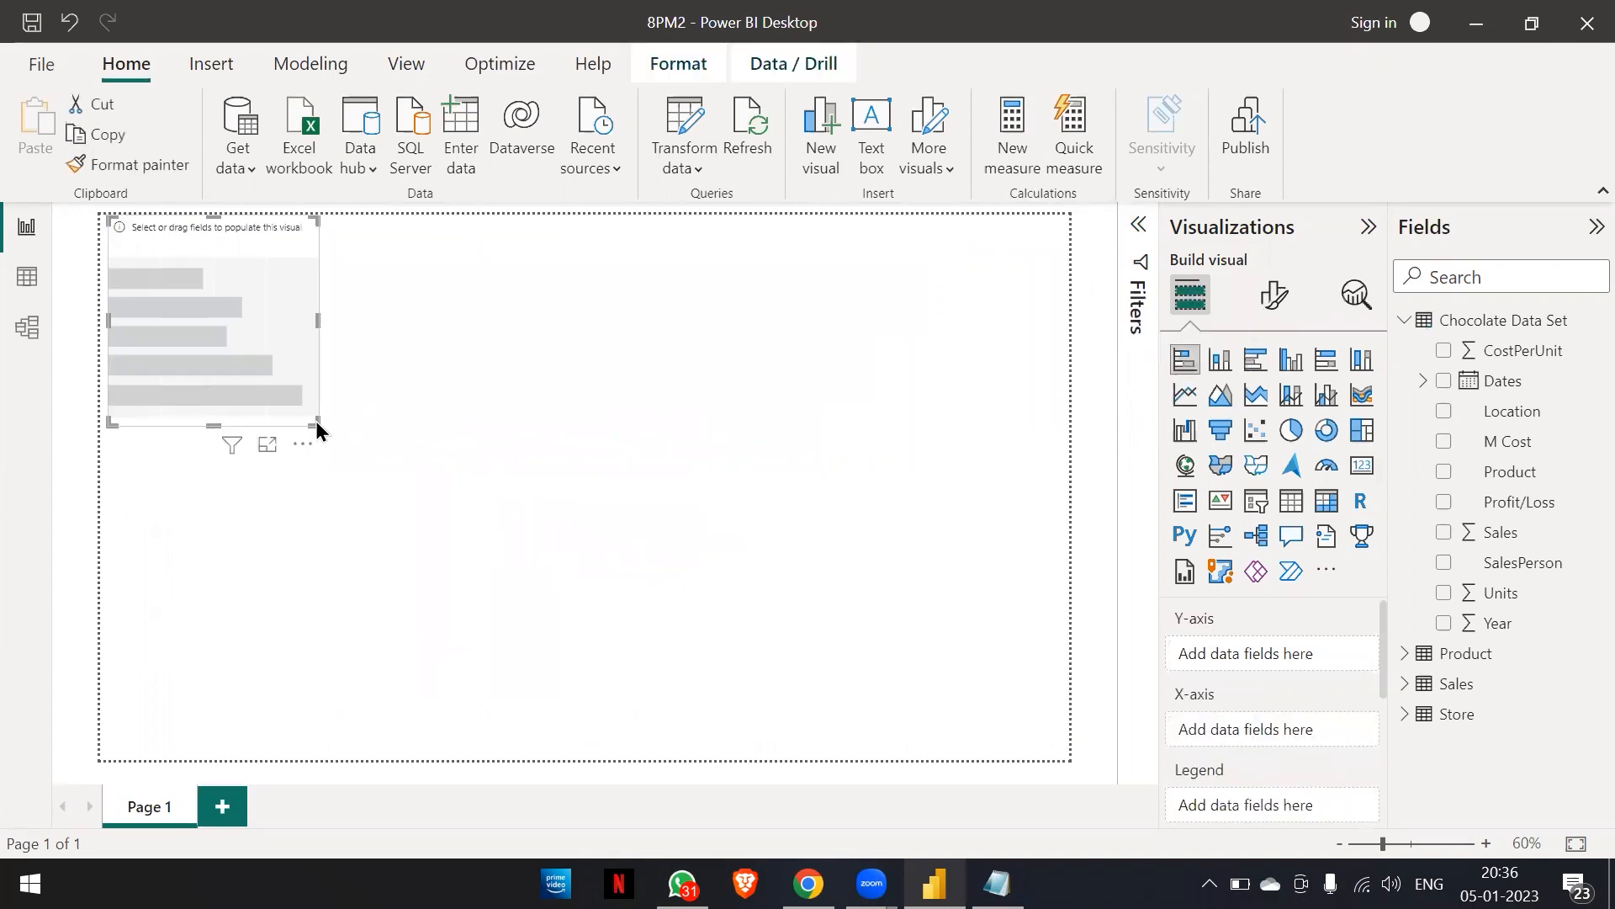
pyautogui.moveTo(315, 421); pyautogui.dragTo(51, 368)
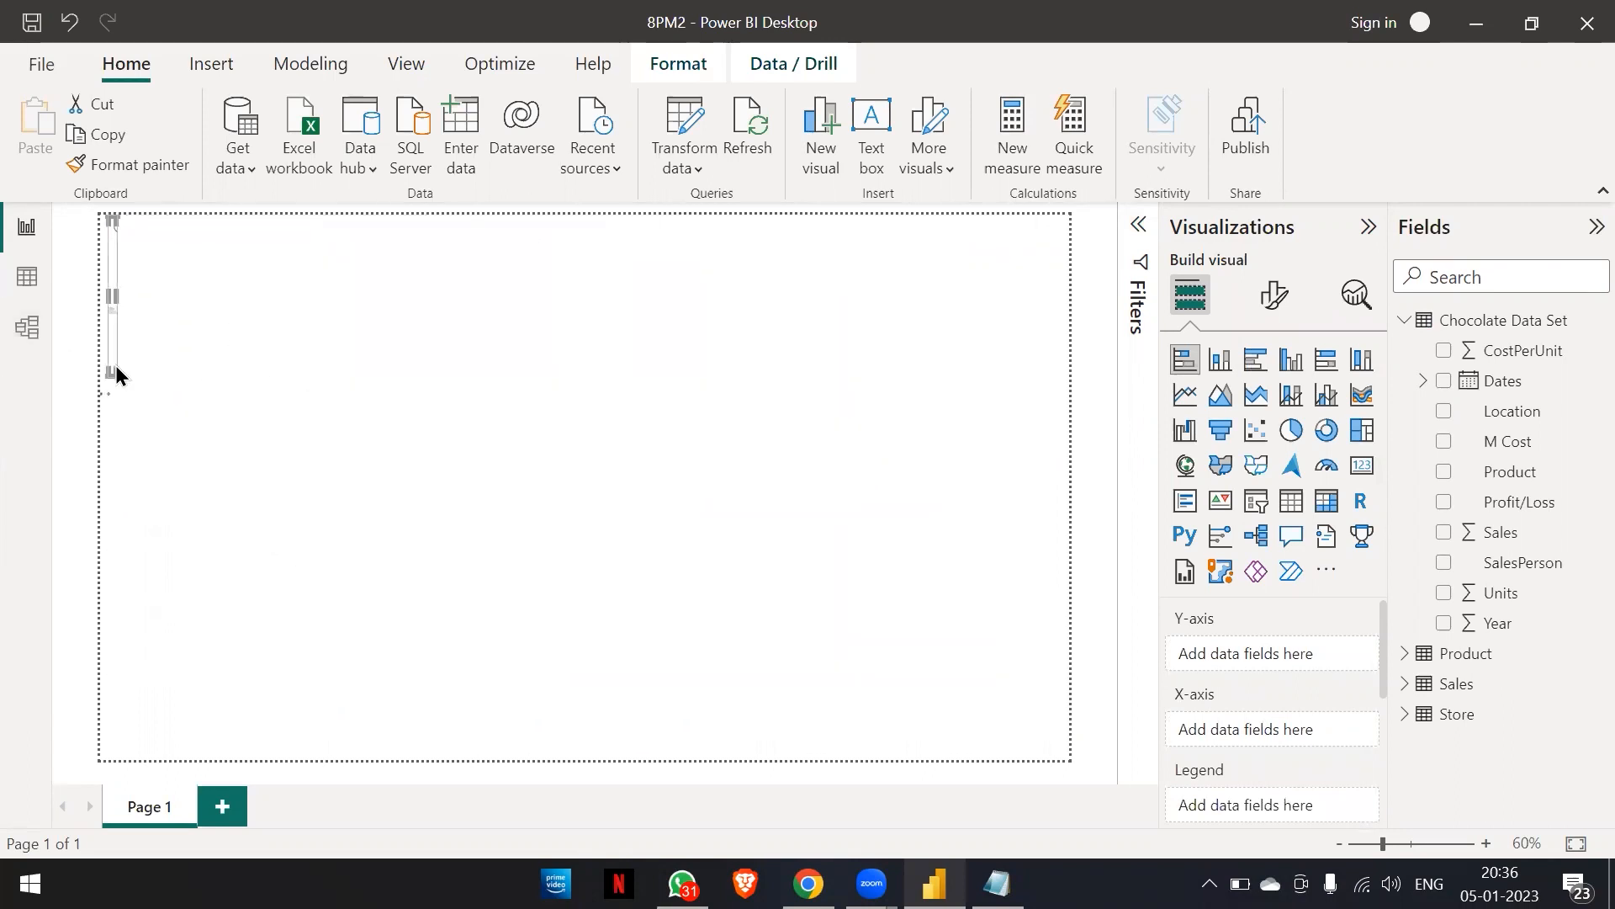
pyautogui.moveTo(114, 374); pyautogui.dragTo(1095, 794)
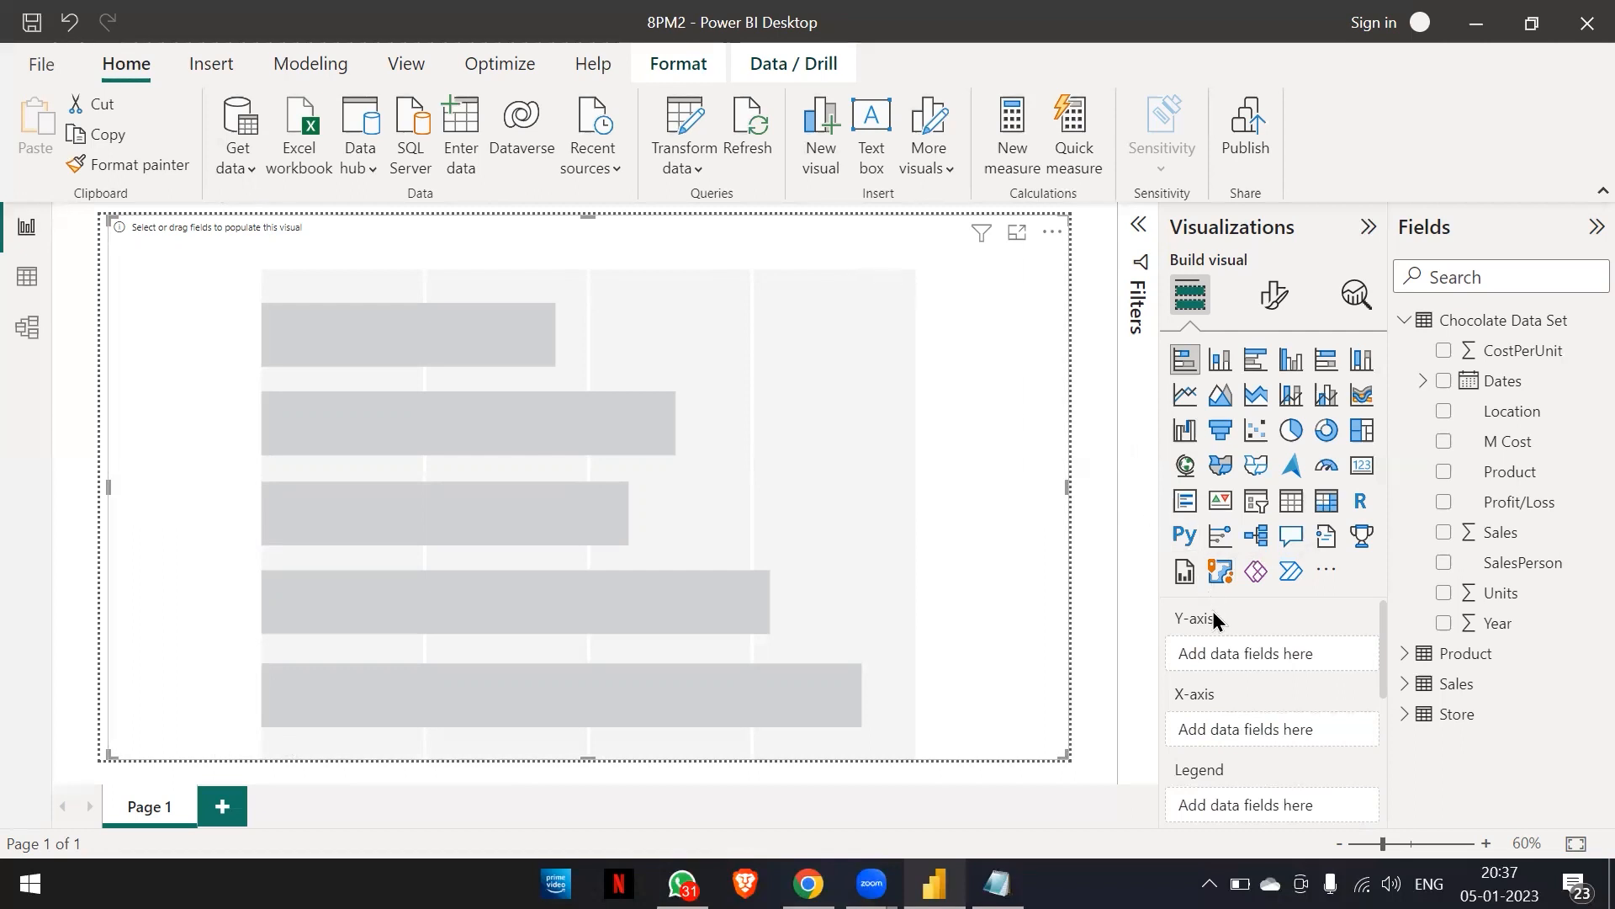
# Look through the empty chart's field wells, check the chart notes in Notepad, and return to Power BI Desktop.
pyautogui.scroll(-1, 1215, 626)
pyautogui.scroll(1, 1215, 634)
pyautogui.scroll(-3, 1234, 781)
pyautogui.scroll(3, 1235, 779)
pyautogui.hotkey('alt', 'Tab')
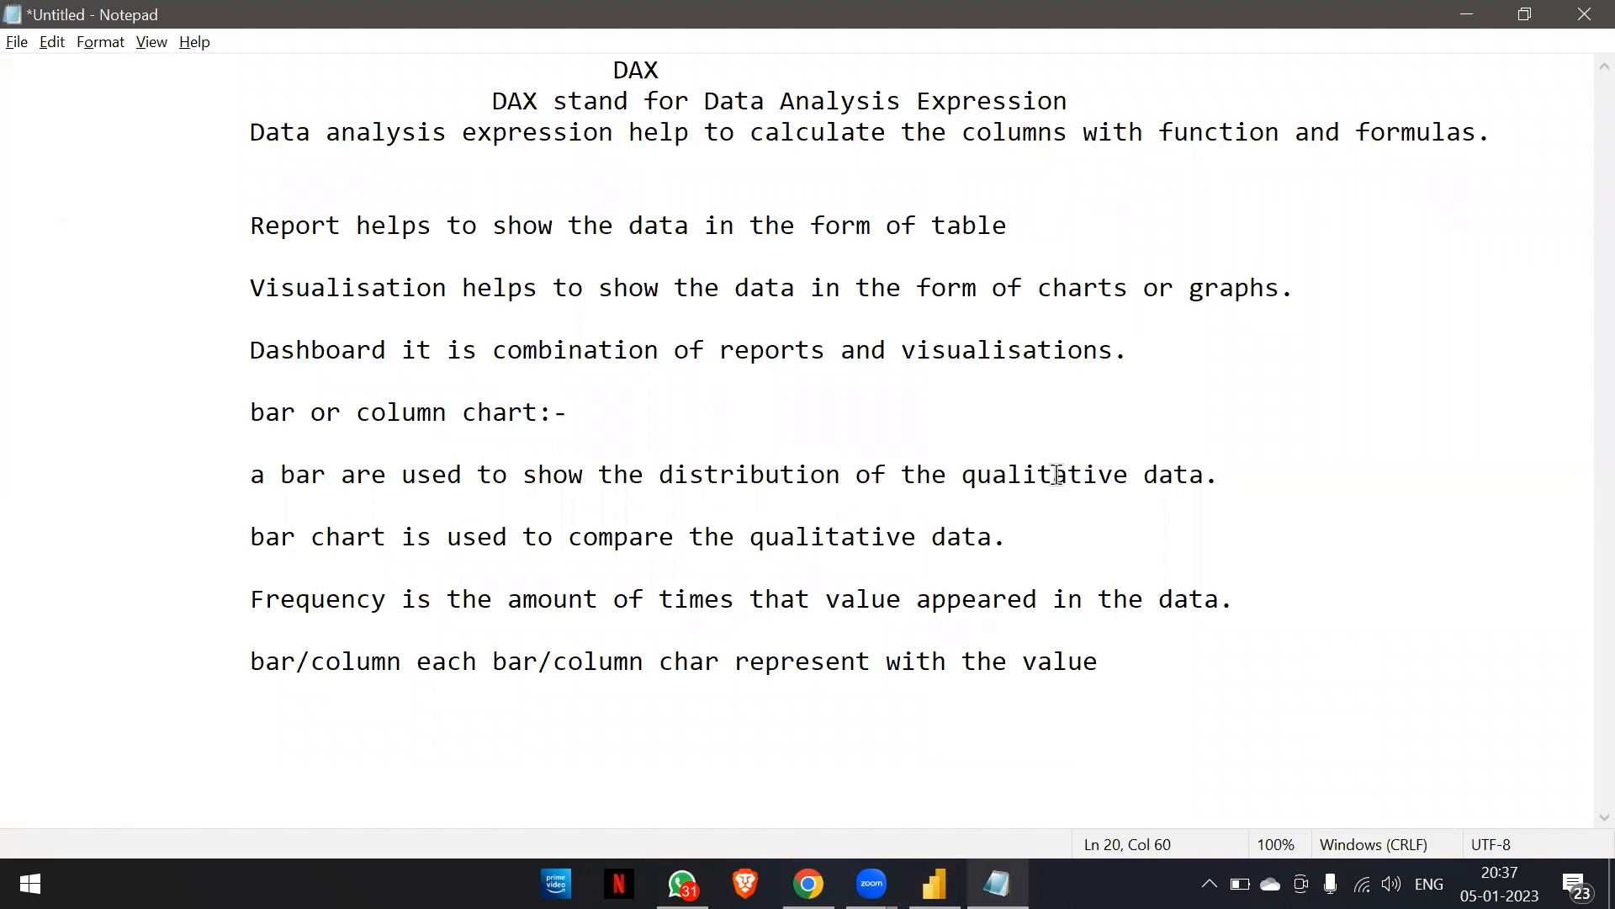
pyautogui.hotkey('alt', 'Tab')
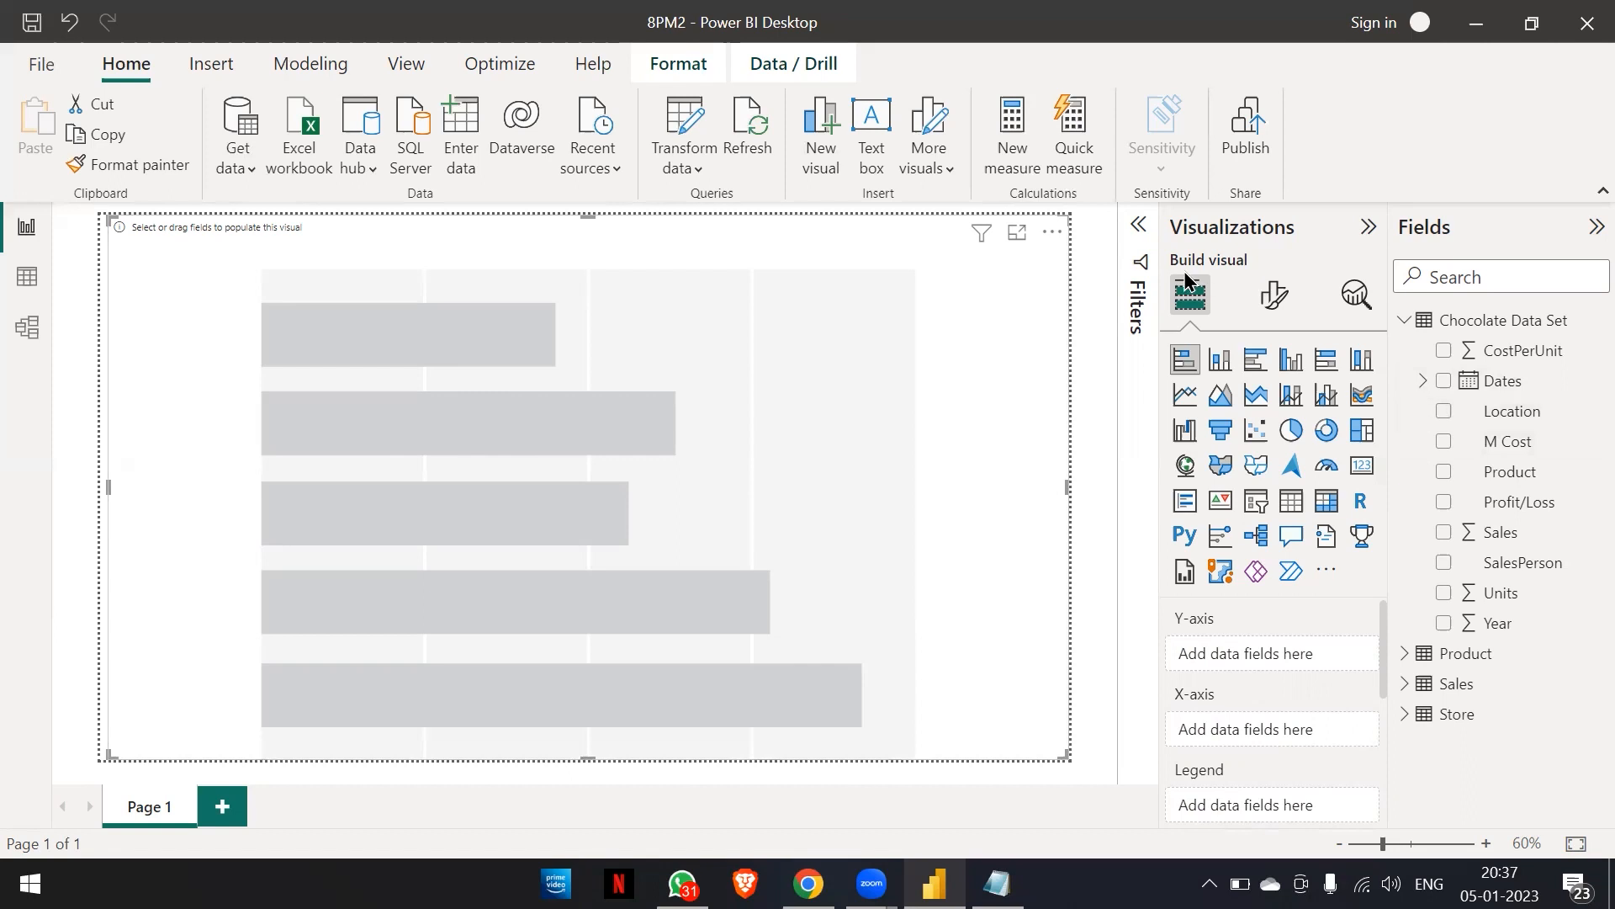
# Assign Location to the bar chart's Y-axis and Sales from the Chocolate Data Set to its X-axis.
pyautogui.moveTo(1431, 410); pyautogui.dragTo(1205, 656)
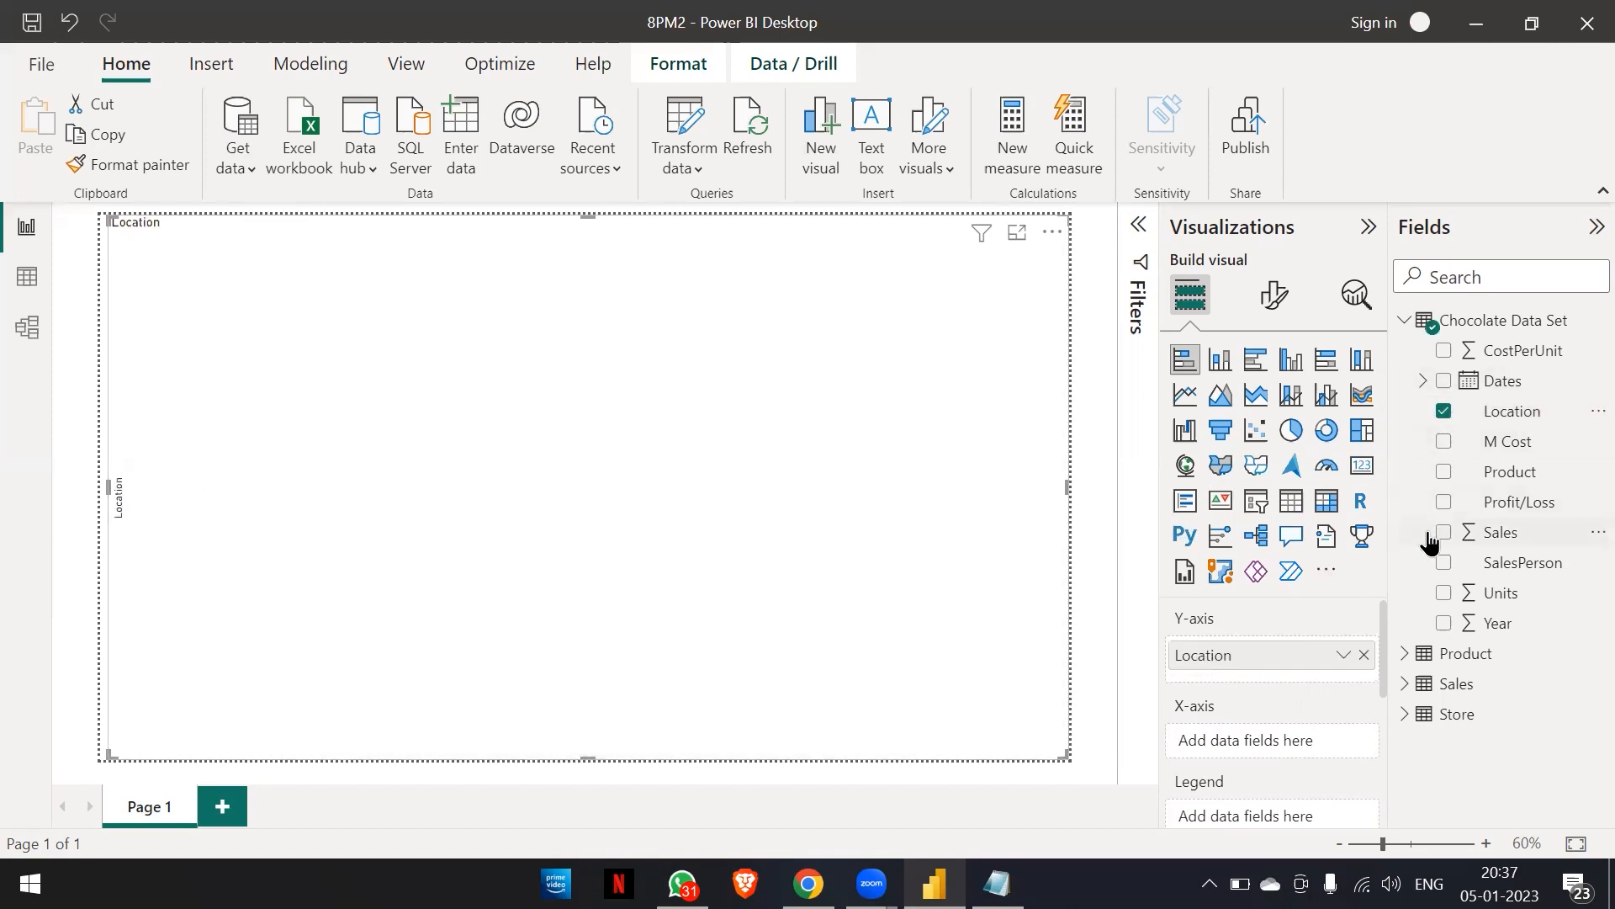
pyautogui.moveTo(1429, 537); pyautogui.dragTo(1211, 741)
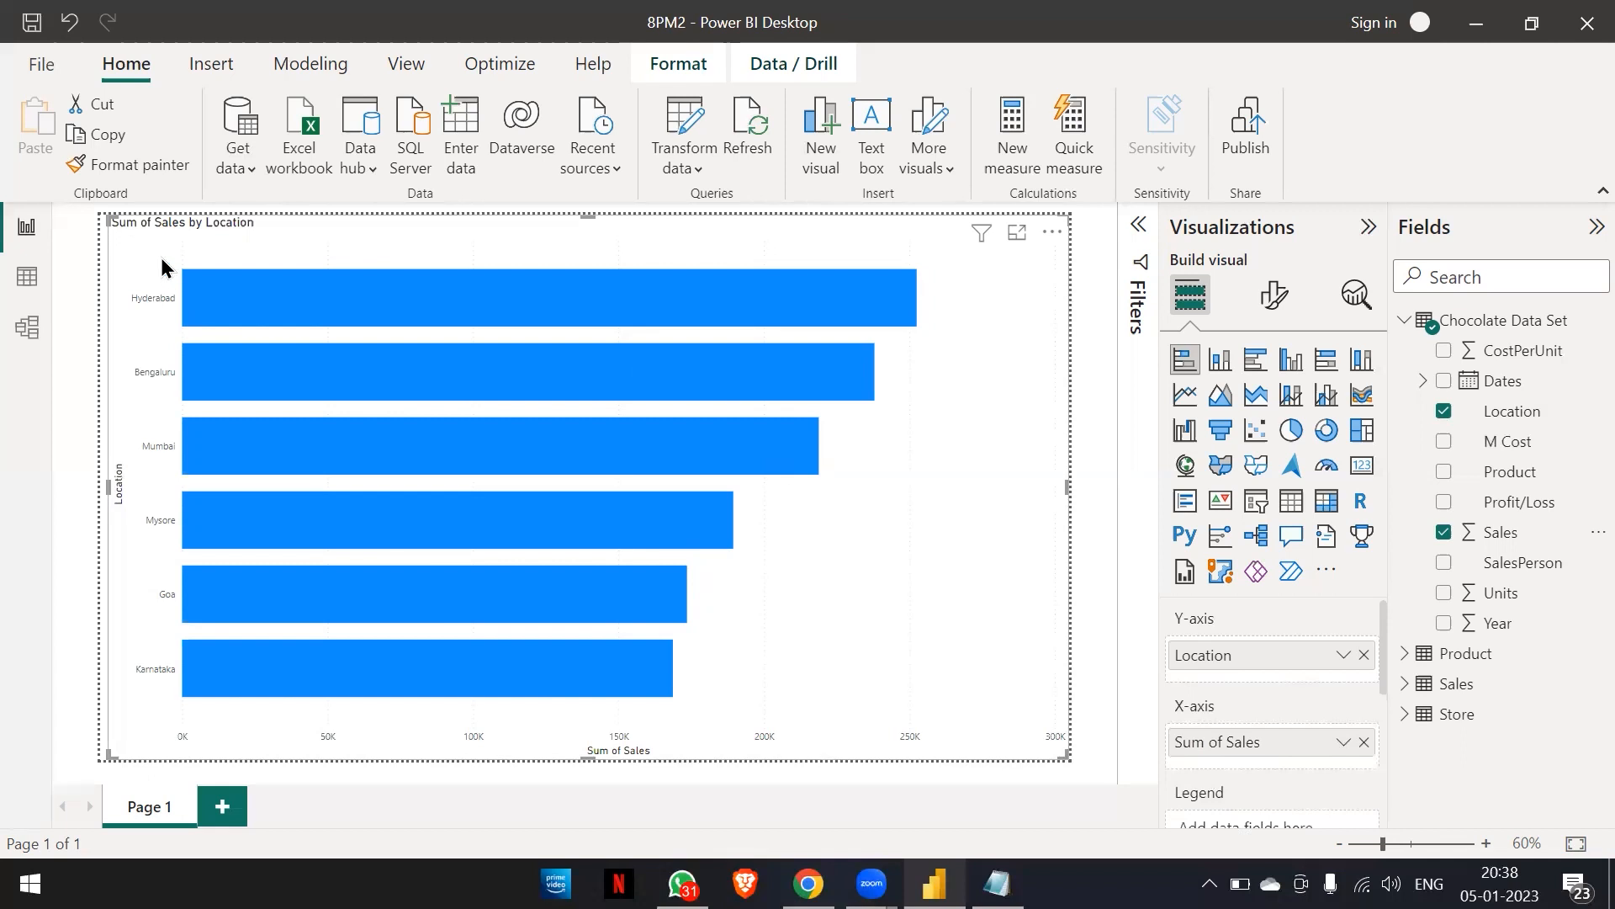
pyautogui.moveTo(227, 298)
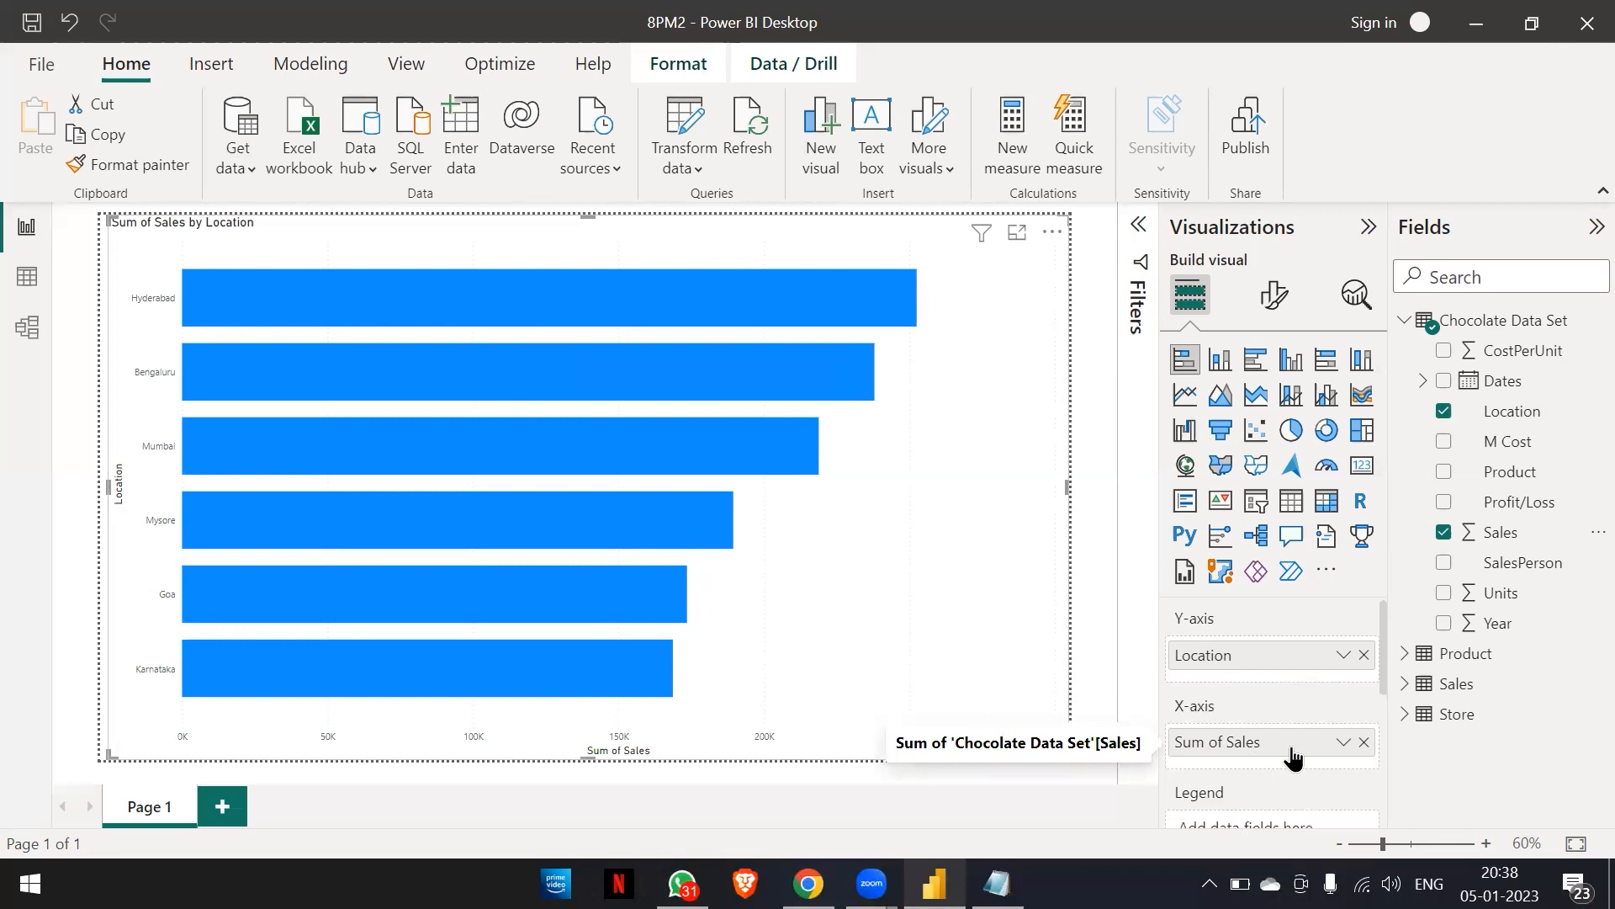
# Review the aggregation options offered for the bar chart's Sum of Sales field without changing the current one.
pyautogui.click(1342, 743)
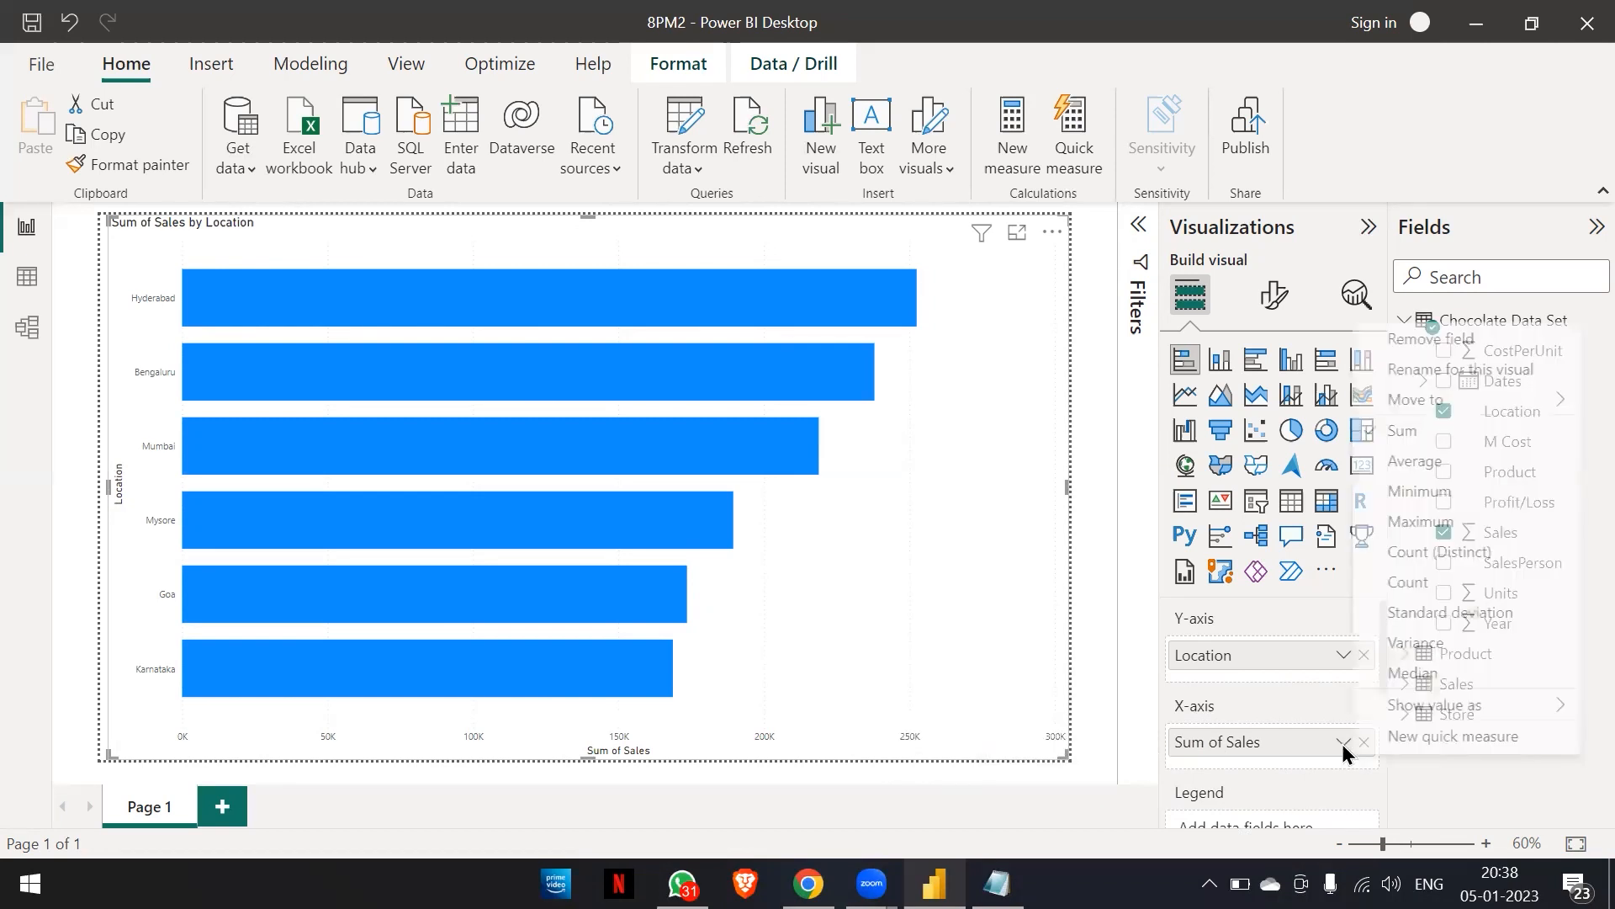
pyautogui.moveTo(1455, 410)
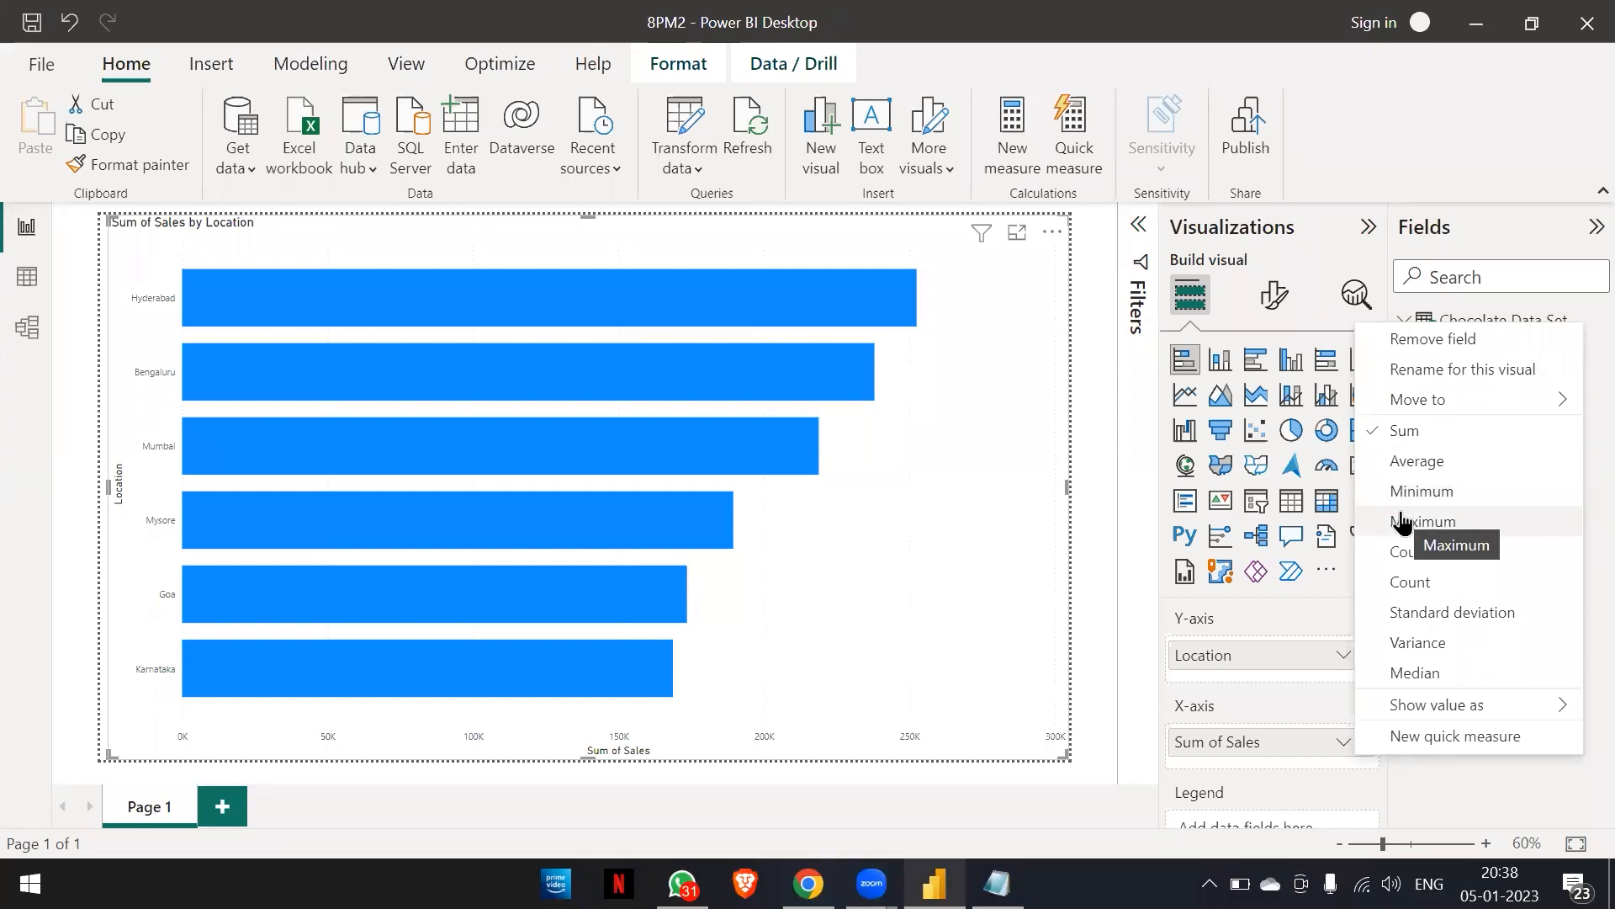
pyautogui.click(1317, 324)
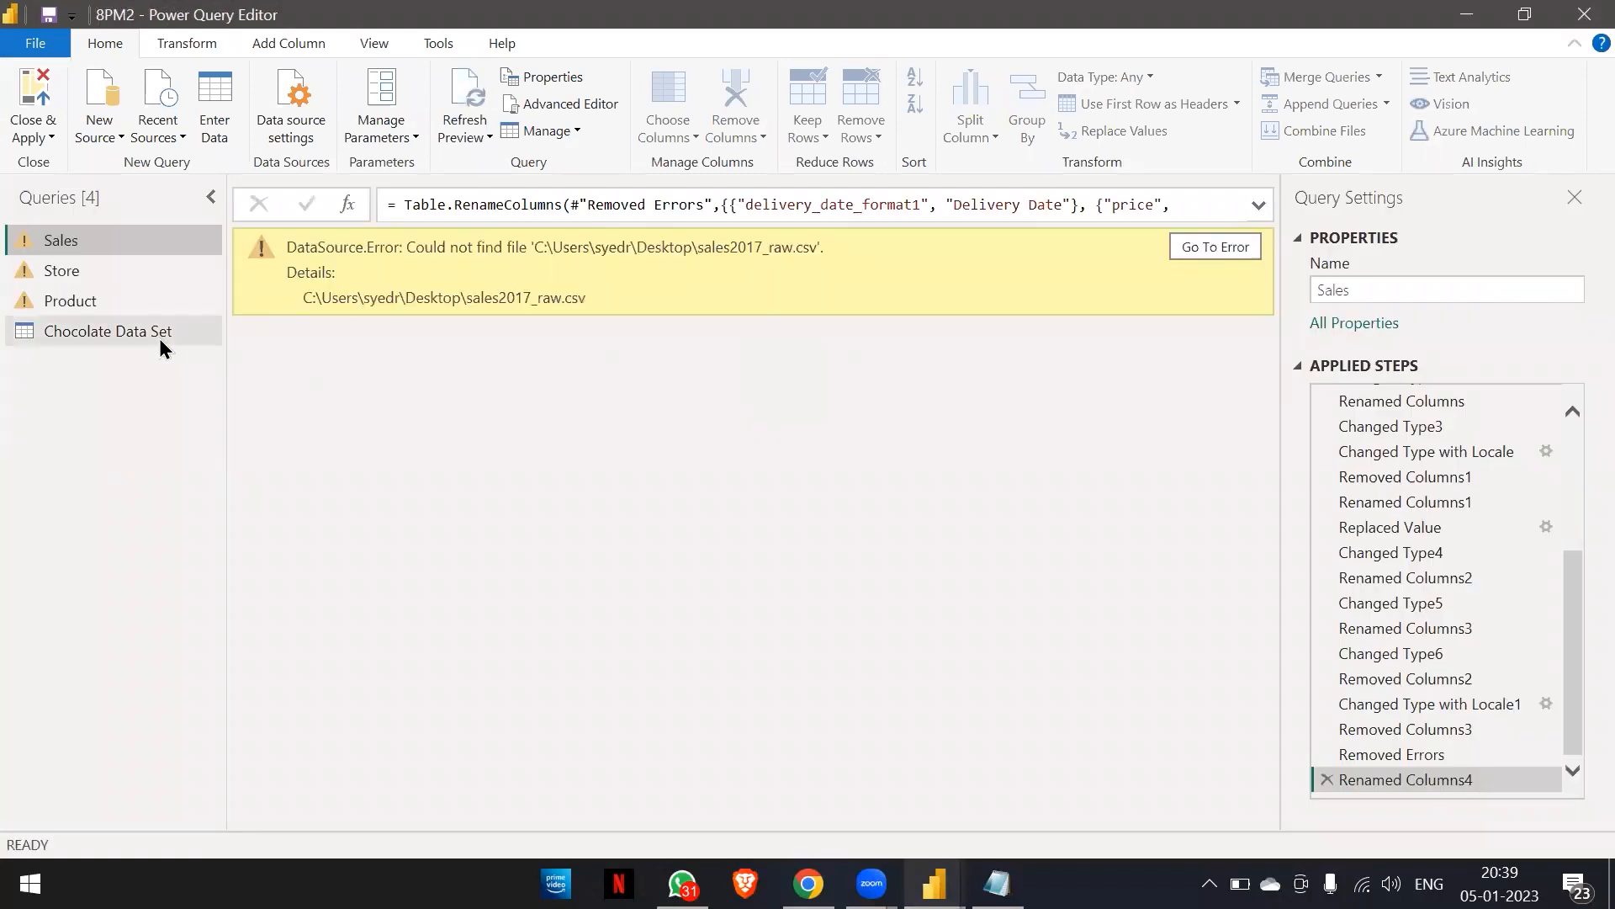
# Change the Sales column of the Chocolate Data Set to the Text data type in Power Query and apply the change.
pyautogui.click(189, 333)
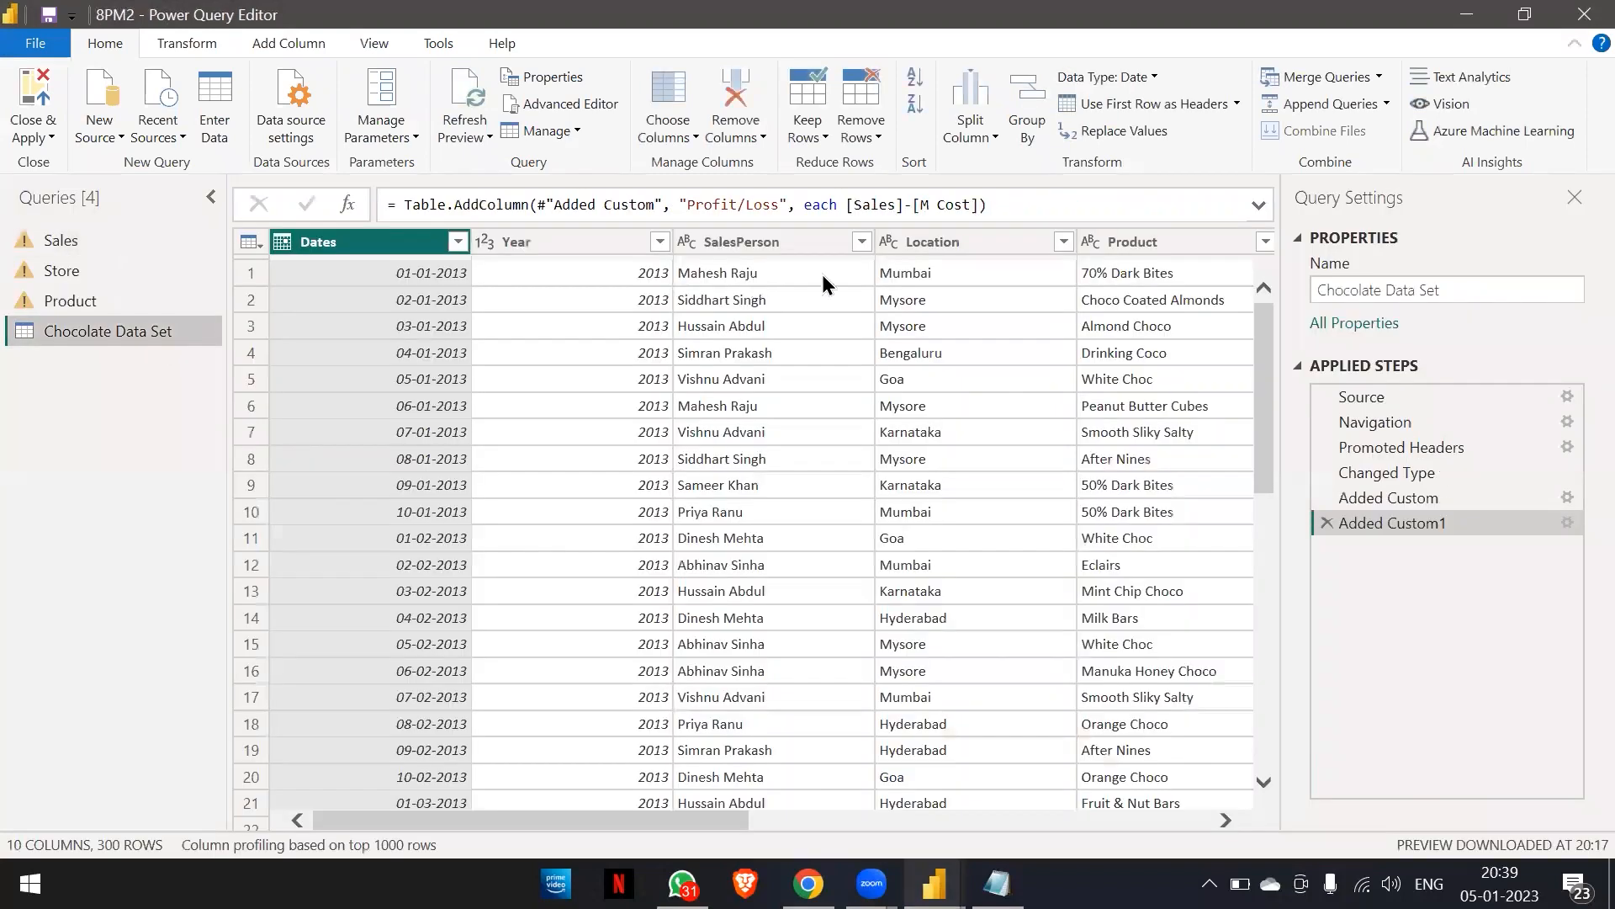
pyautogui.hscroll(5, 962, 253)
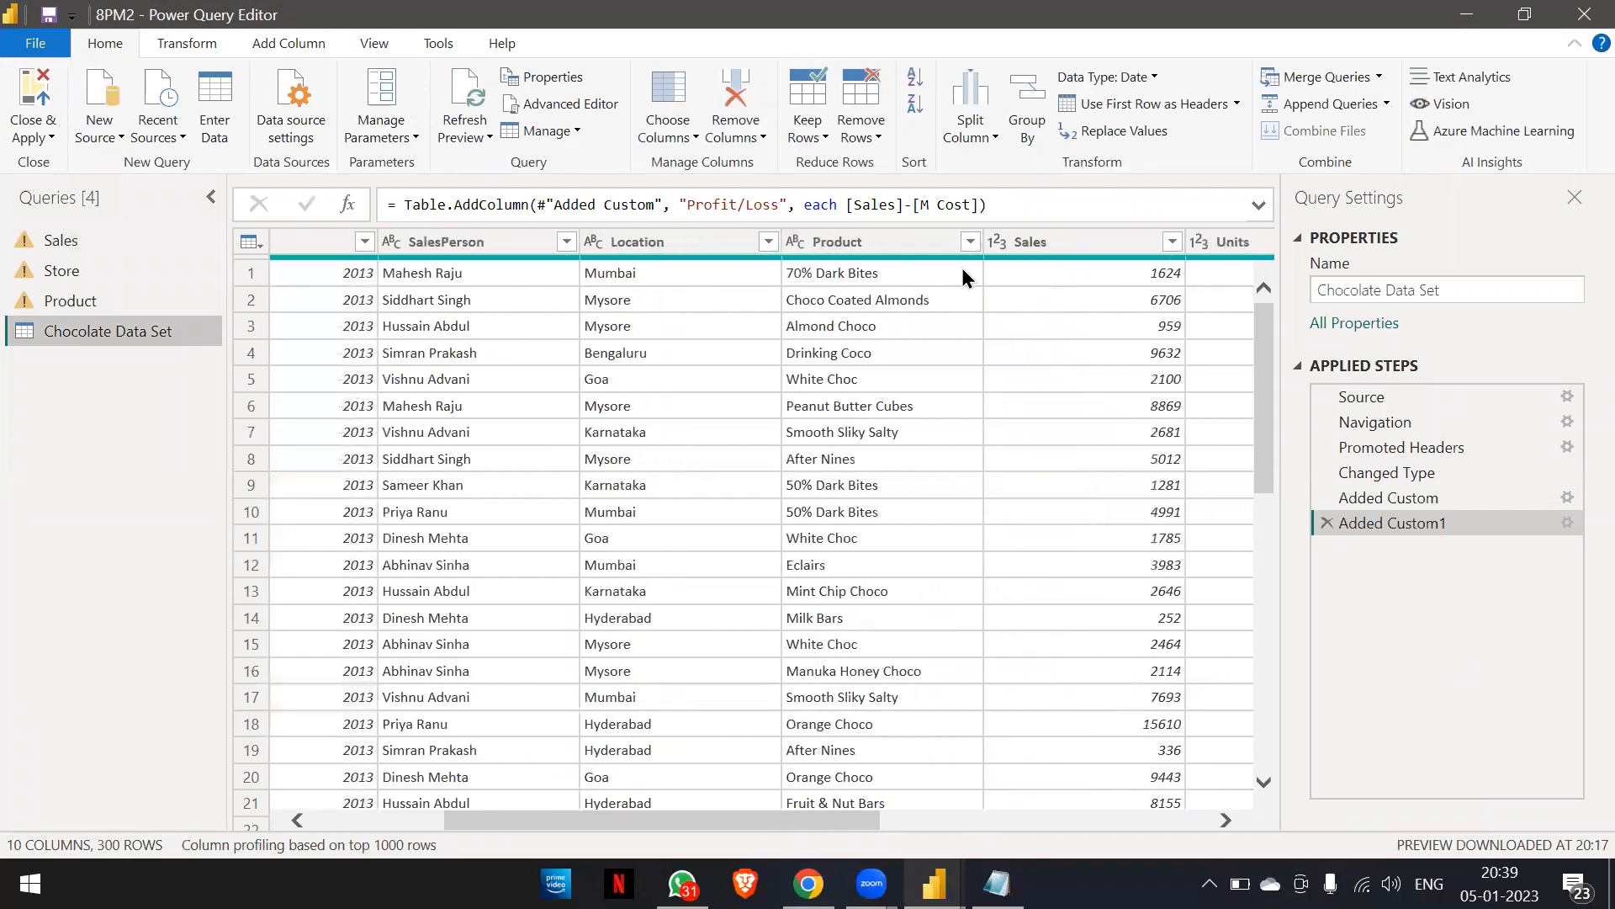
pyautogui.click(960, 244)
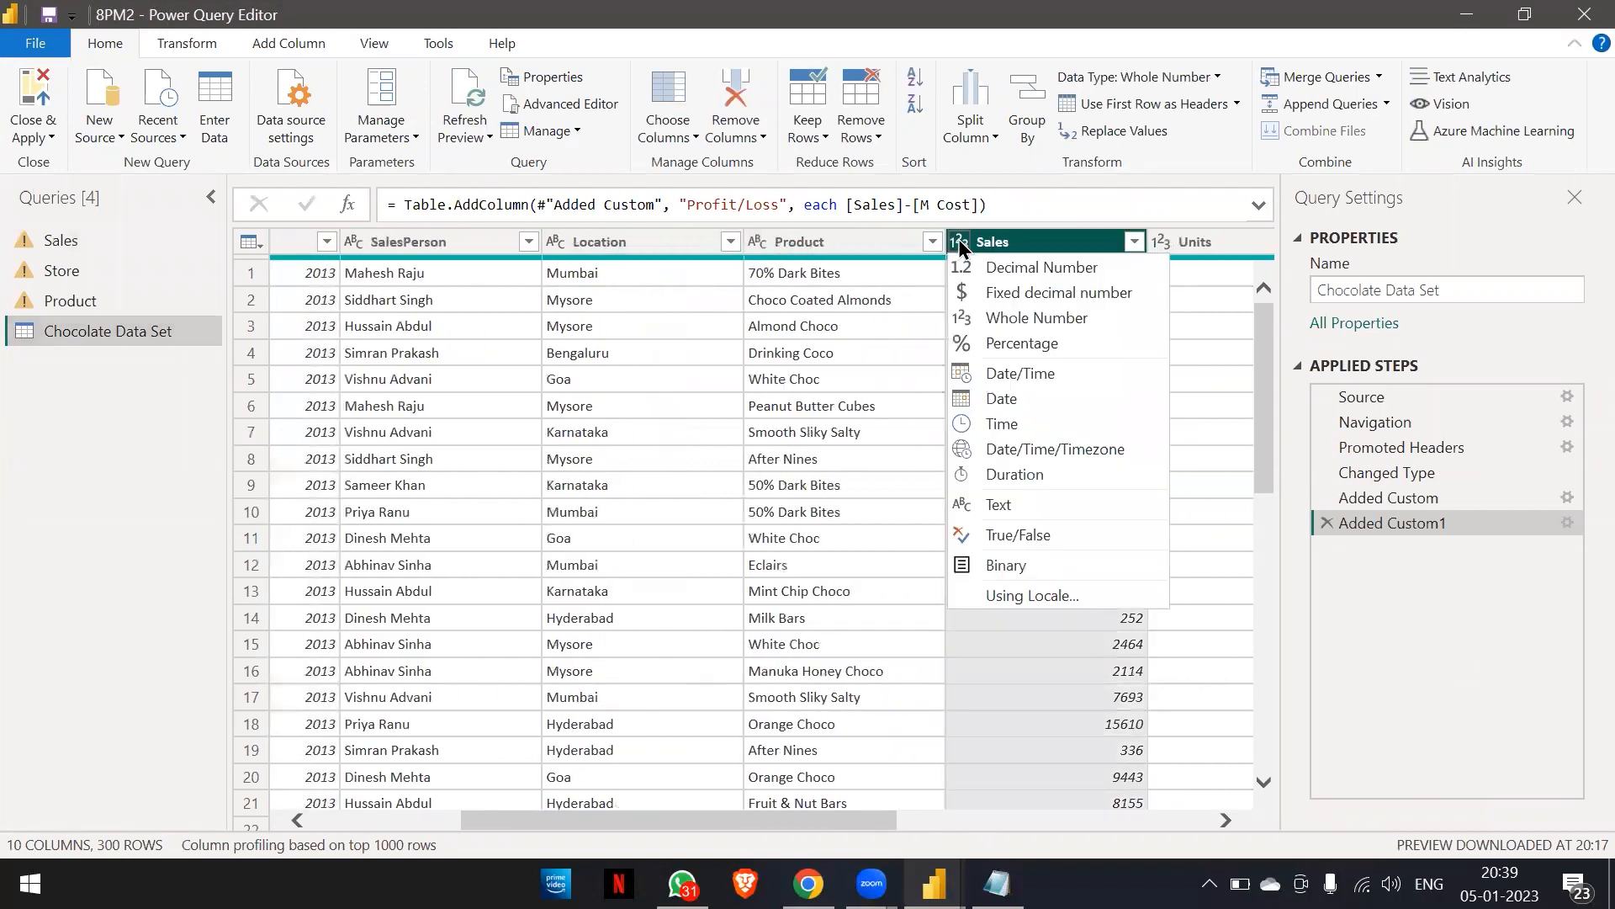
pyautogui.click(998, 505)
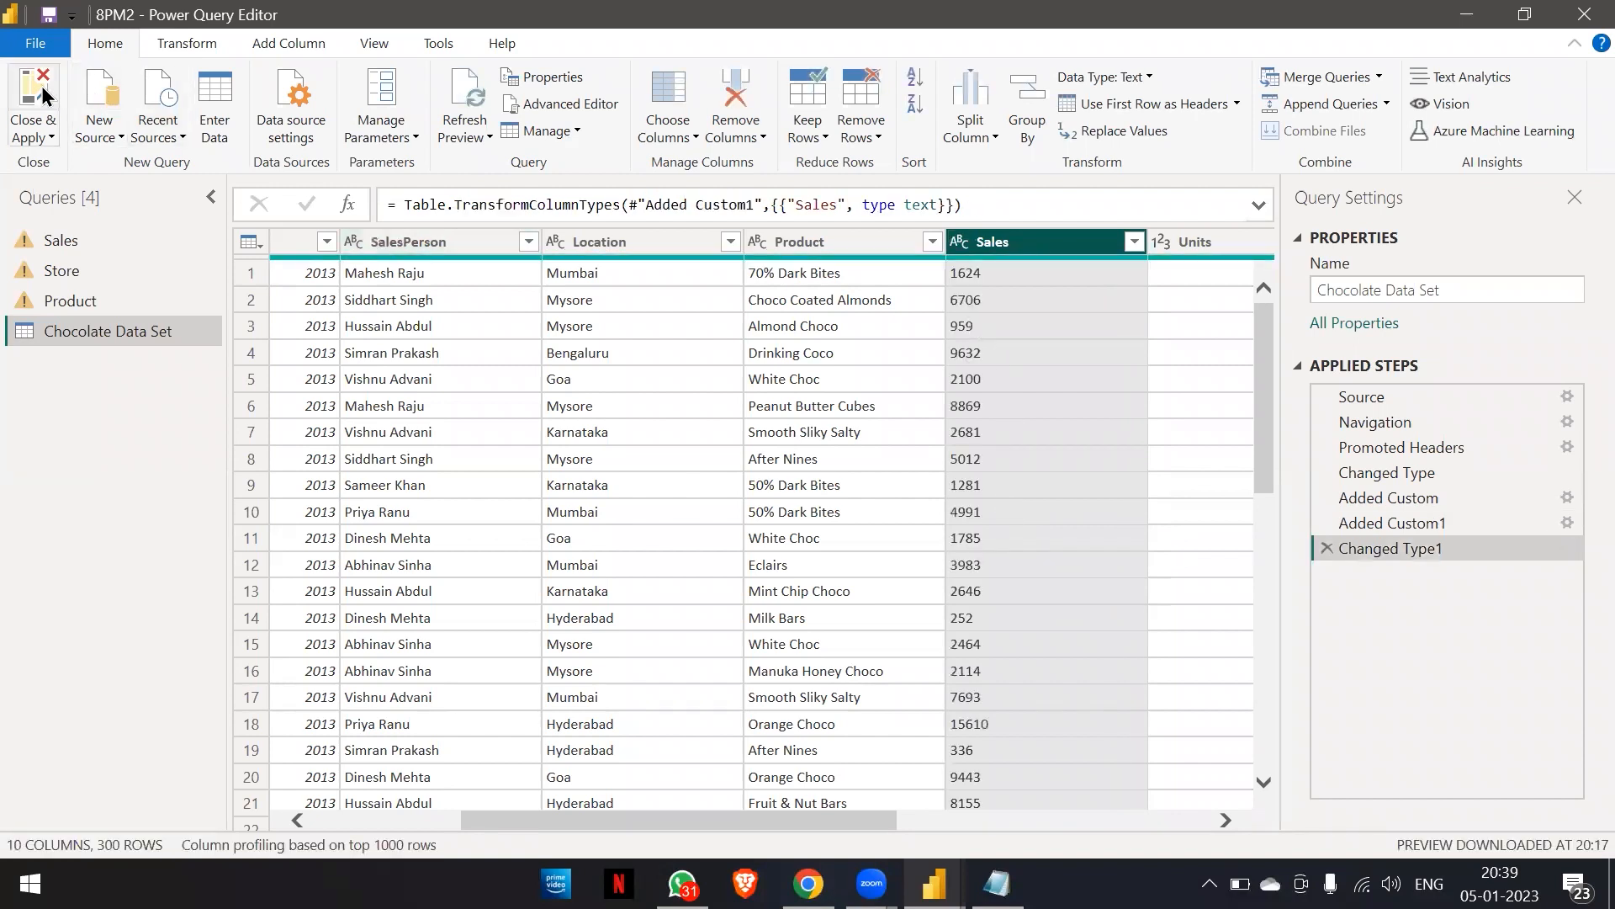
pyautogui.click(44, 94)
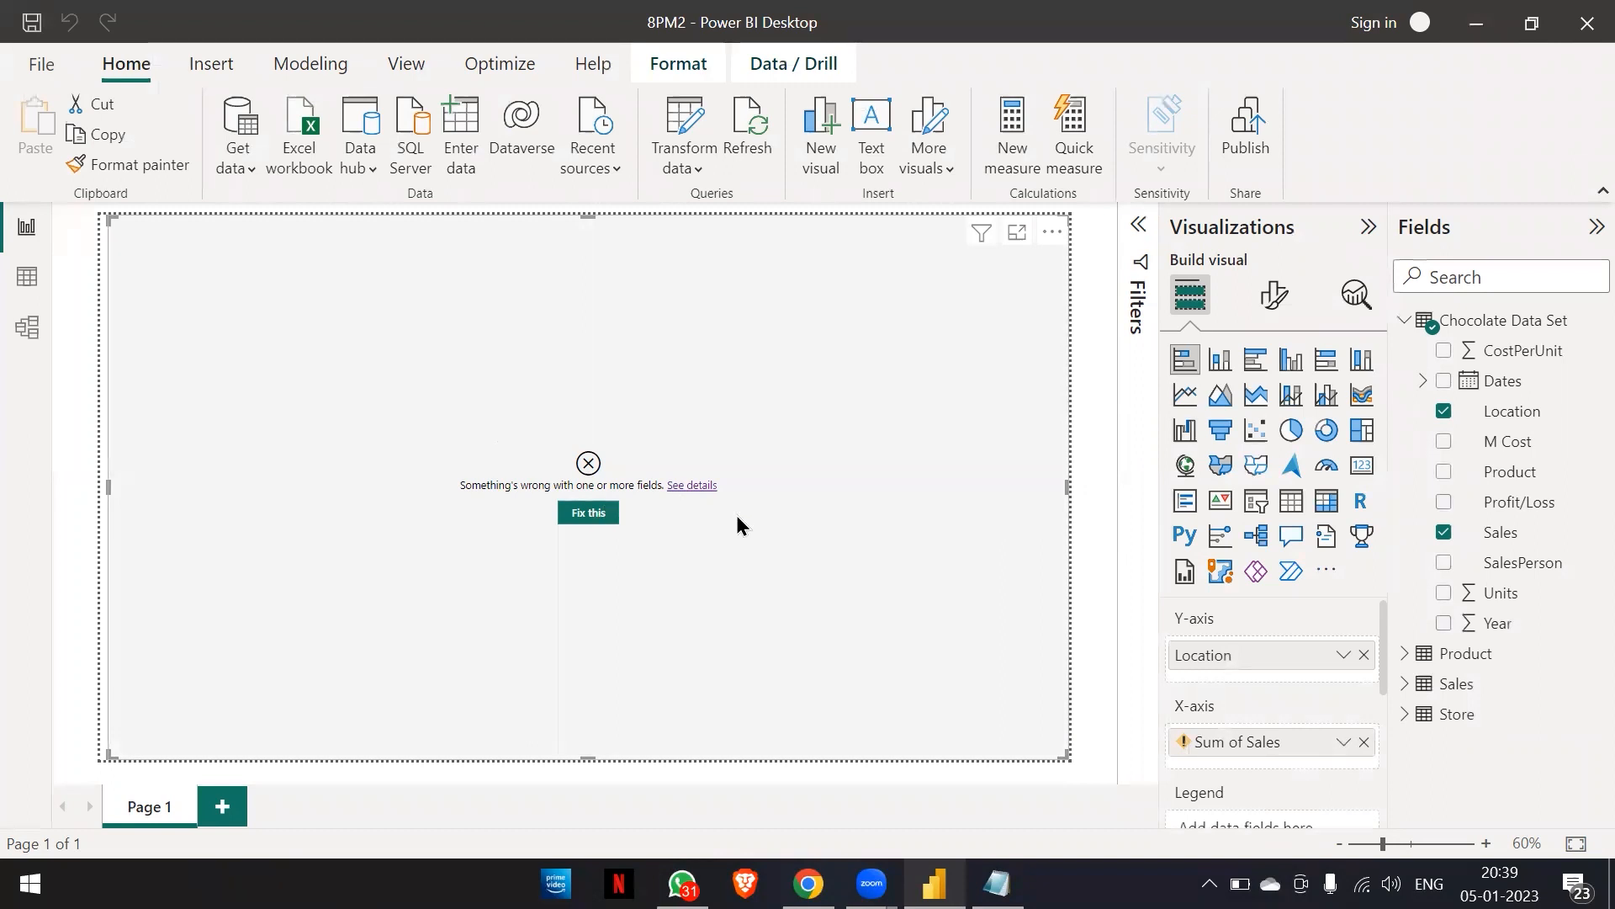
# Replace the chart's X-axis field with Sales added afresh, and review the aggregation options offered for it.
pyautogui.click(1364, 743)
pyautogui.moveTo(1461, 533); pyautogui.dragTo(1235, 742)
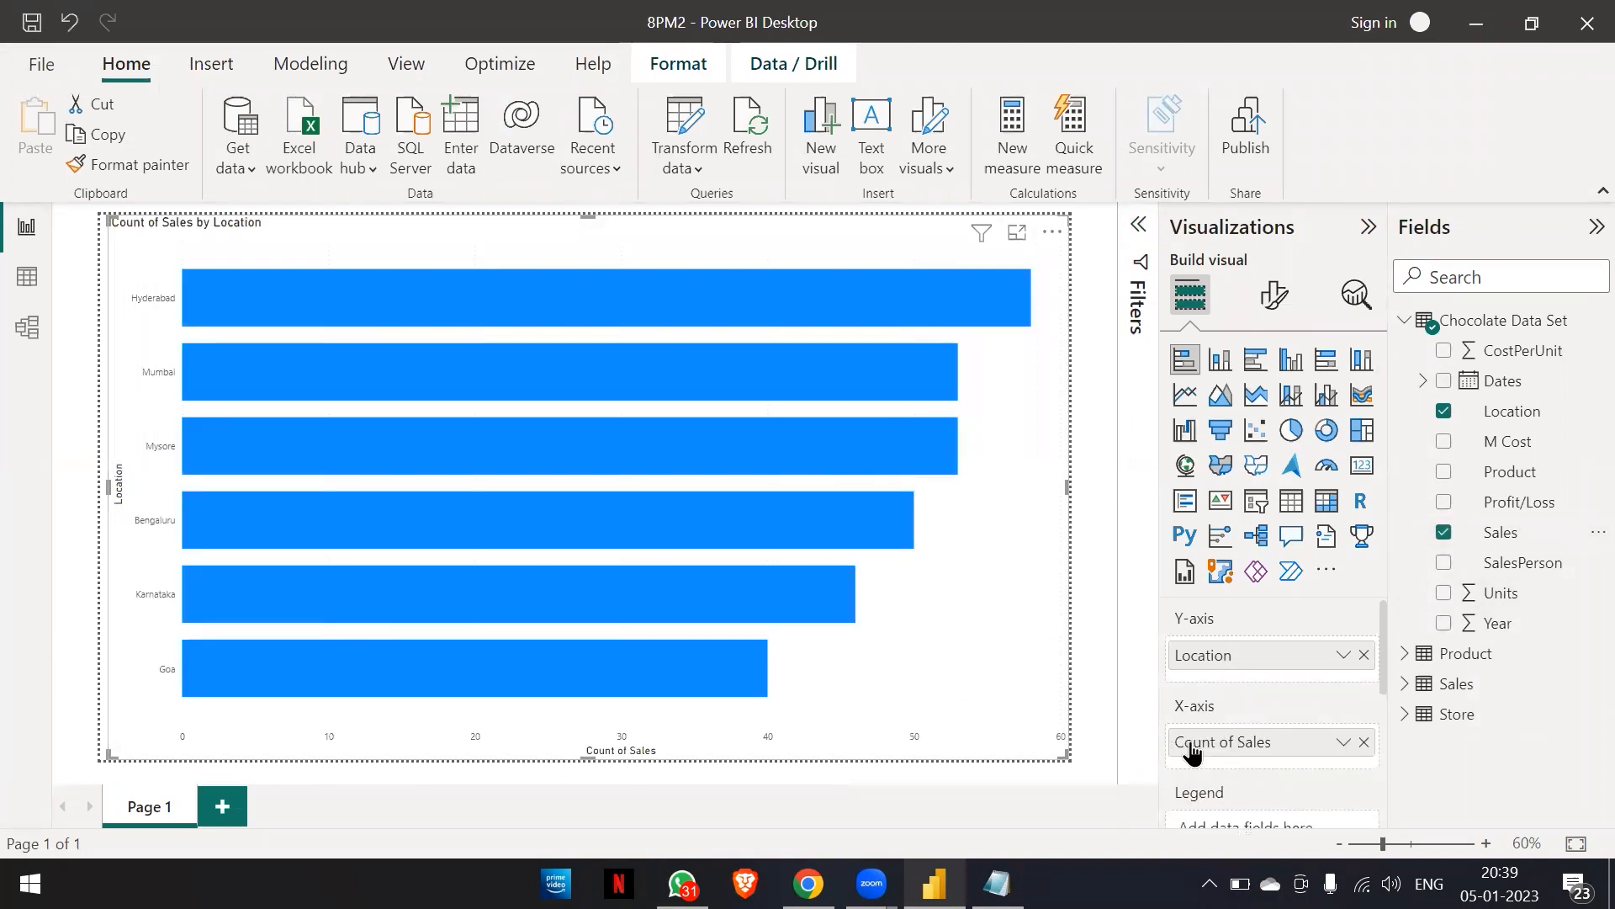
pyautogui.click(1344, 742)
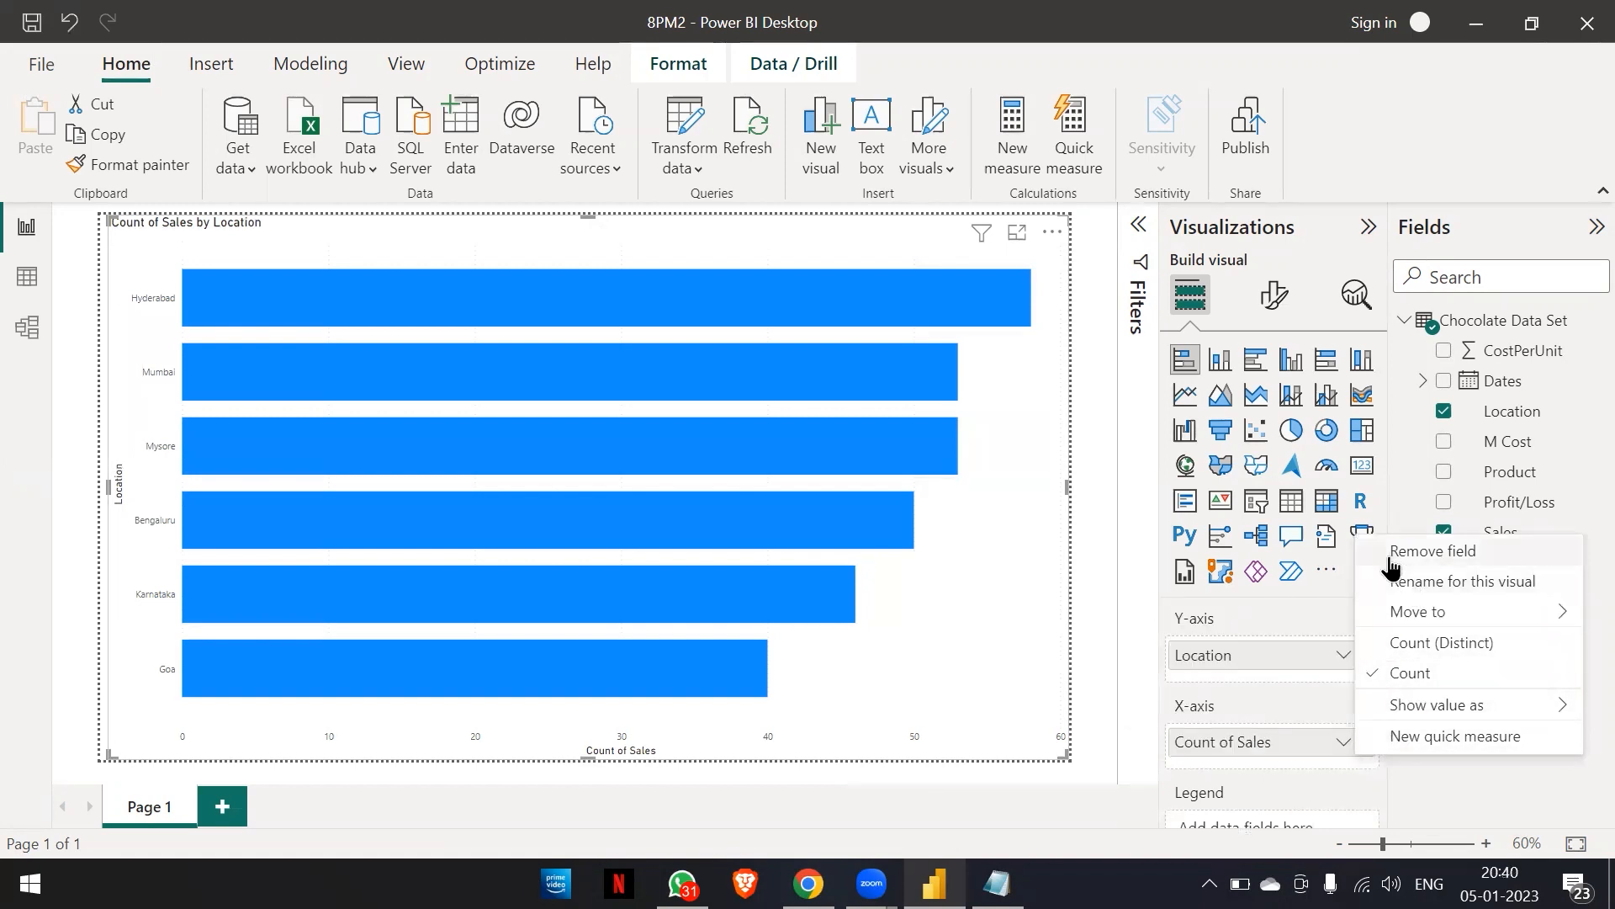
pyautogui.click(1326, 606)
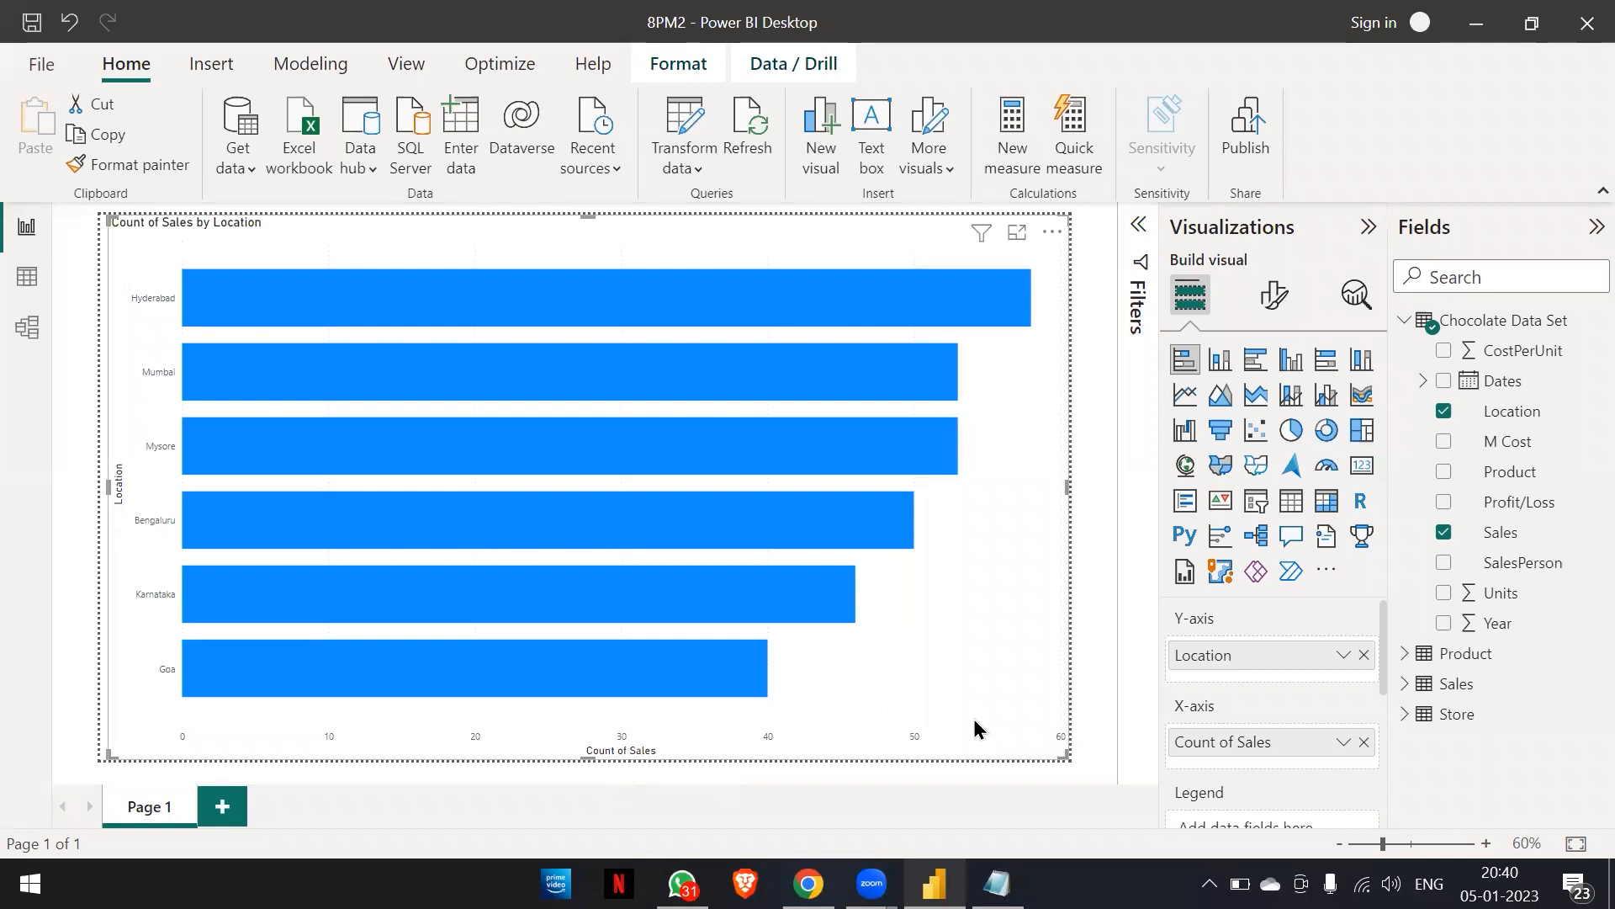
# Clear the chart's X-axis, delete the Changed Type1 step from the Chocolate Data Set query, and apply the change.
pyautogui.click(1363, 744)
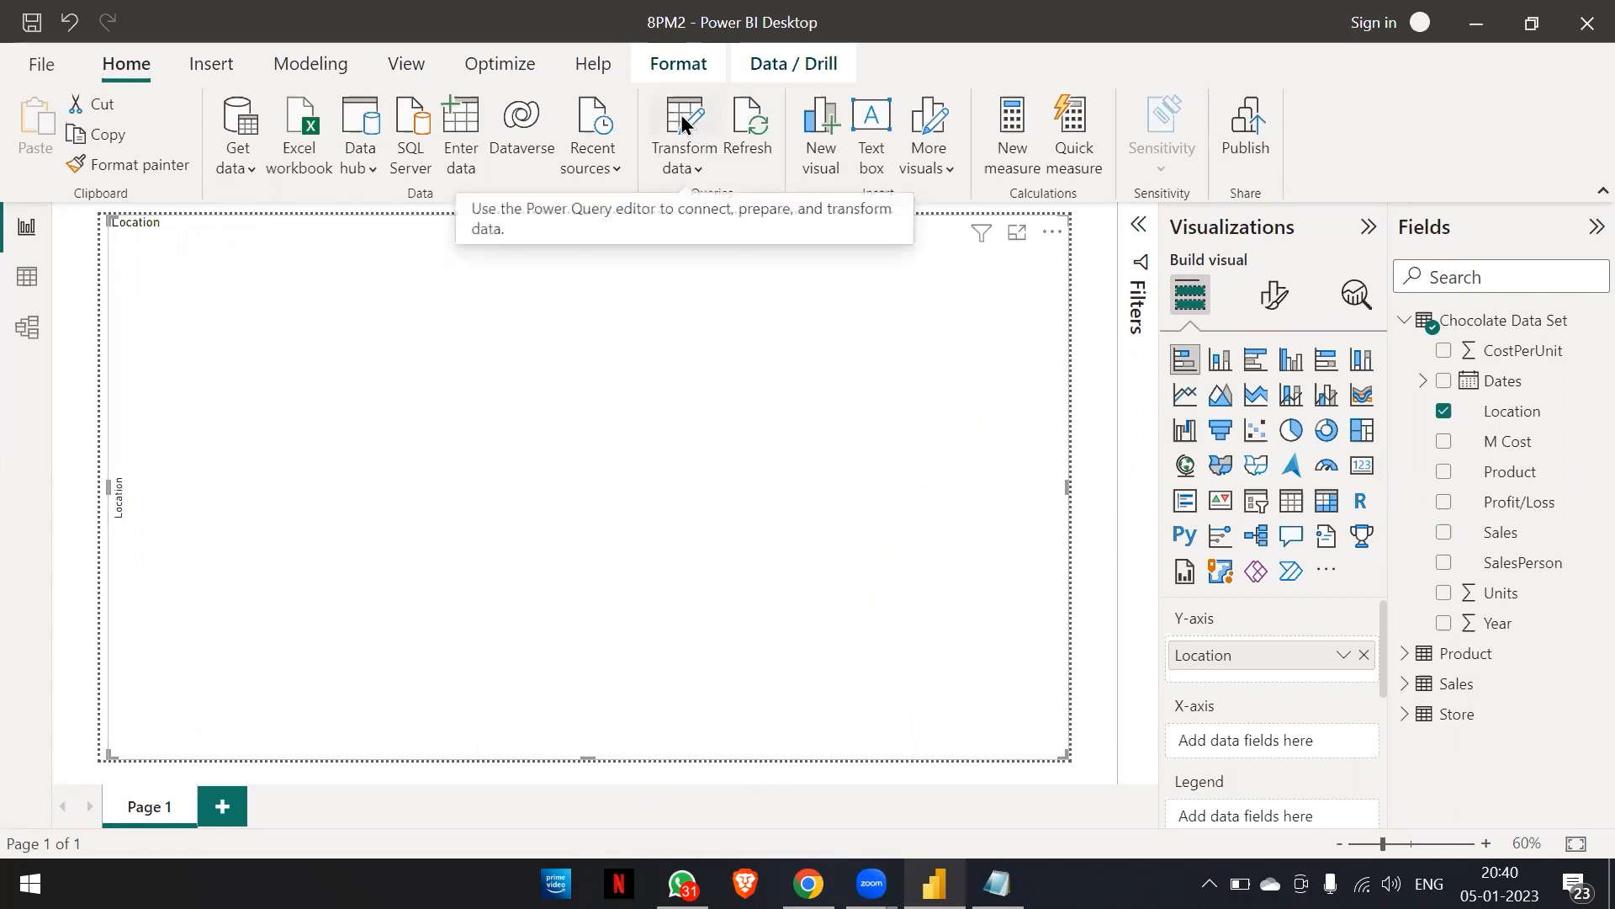
pyautogui.click(682, 122)
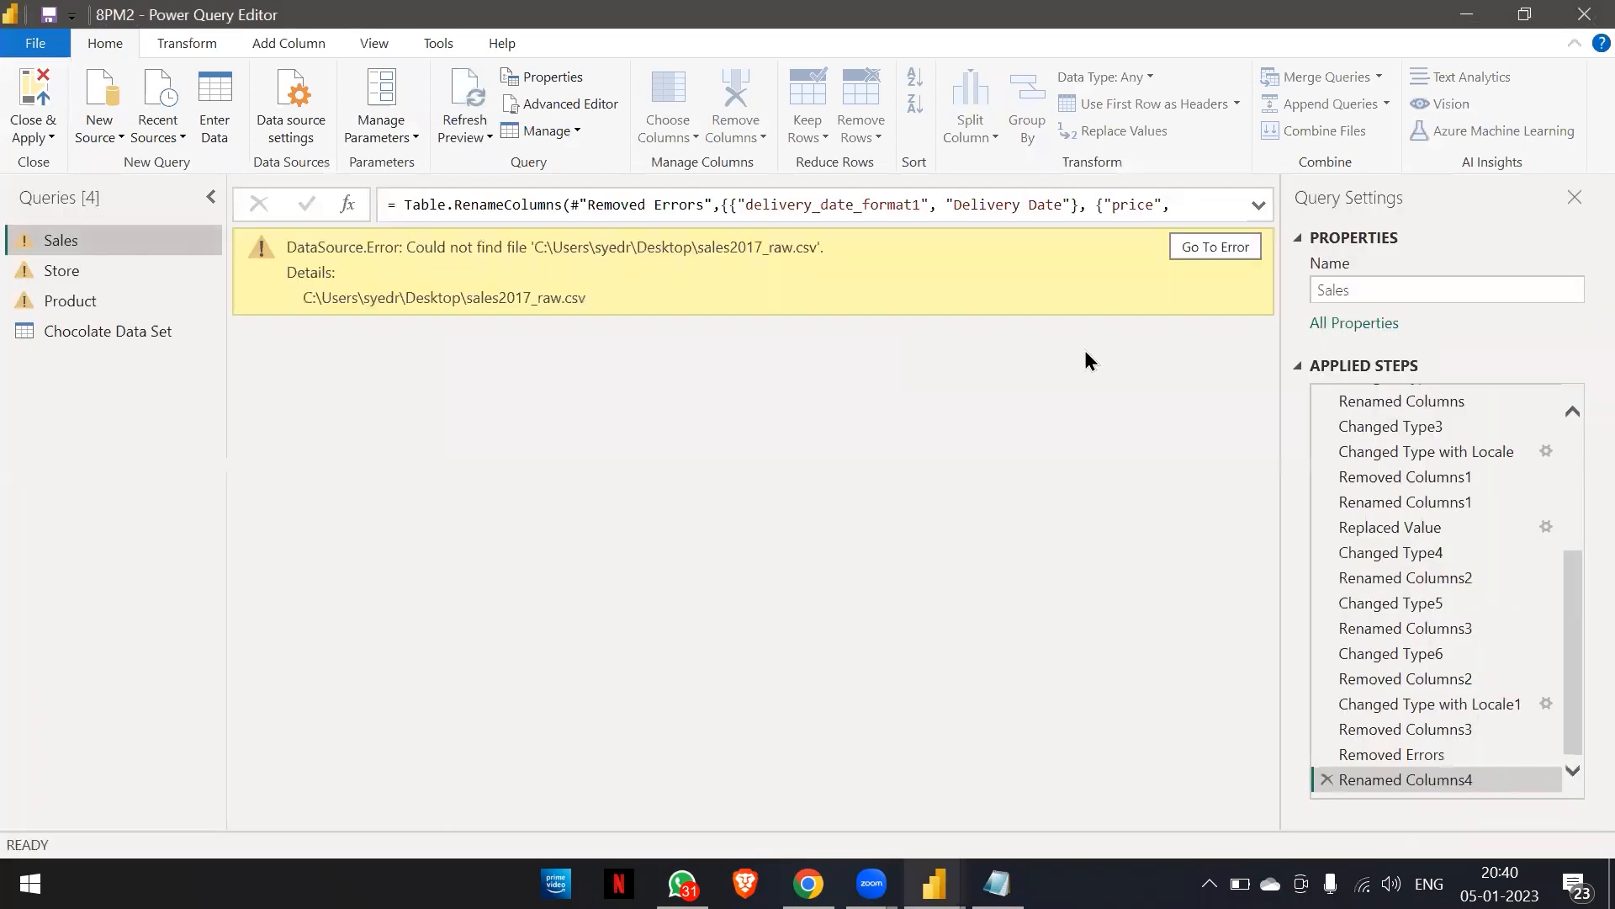
pyautogui.click(88, 330)
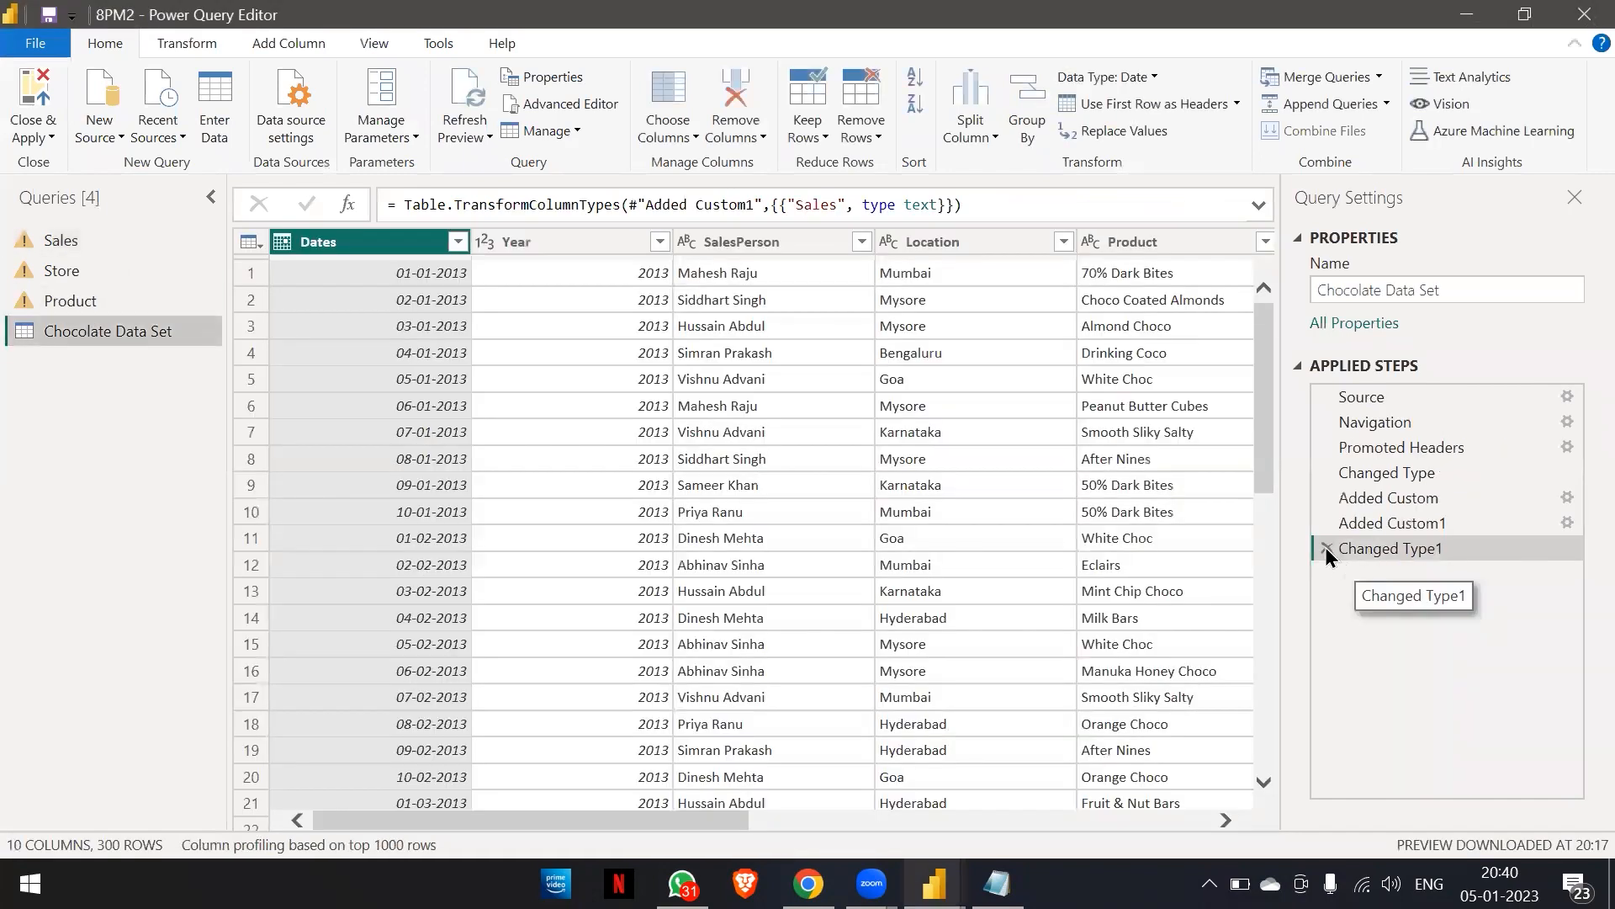
pyautogui.click(1327, 547)
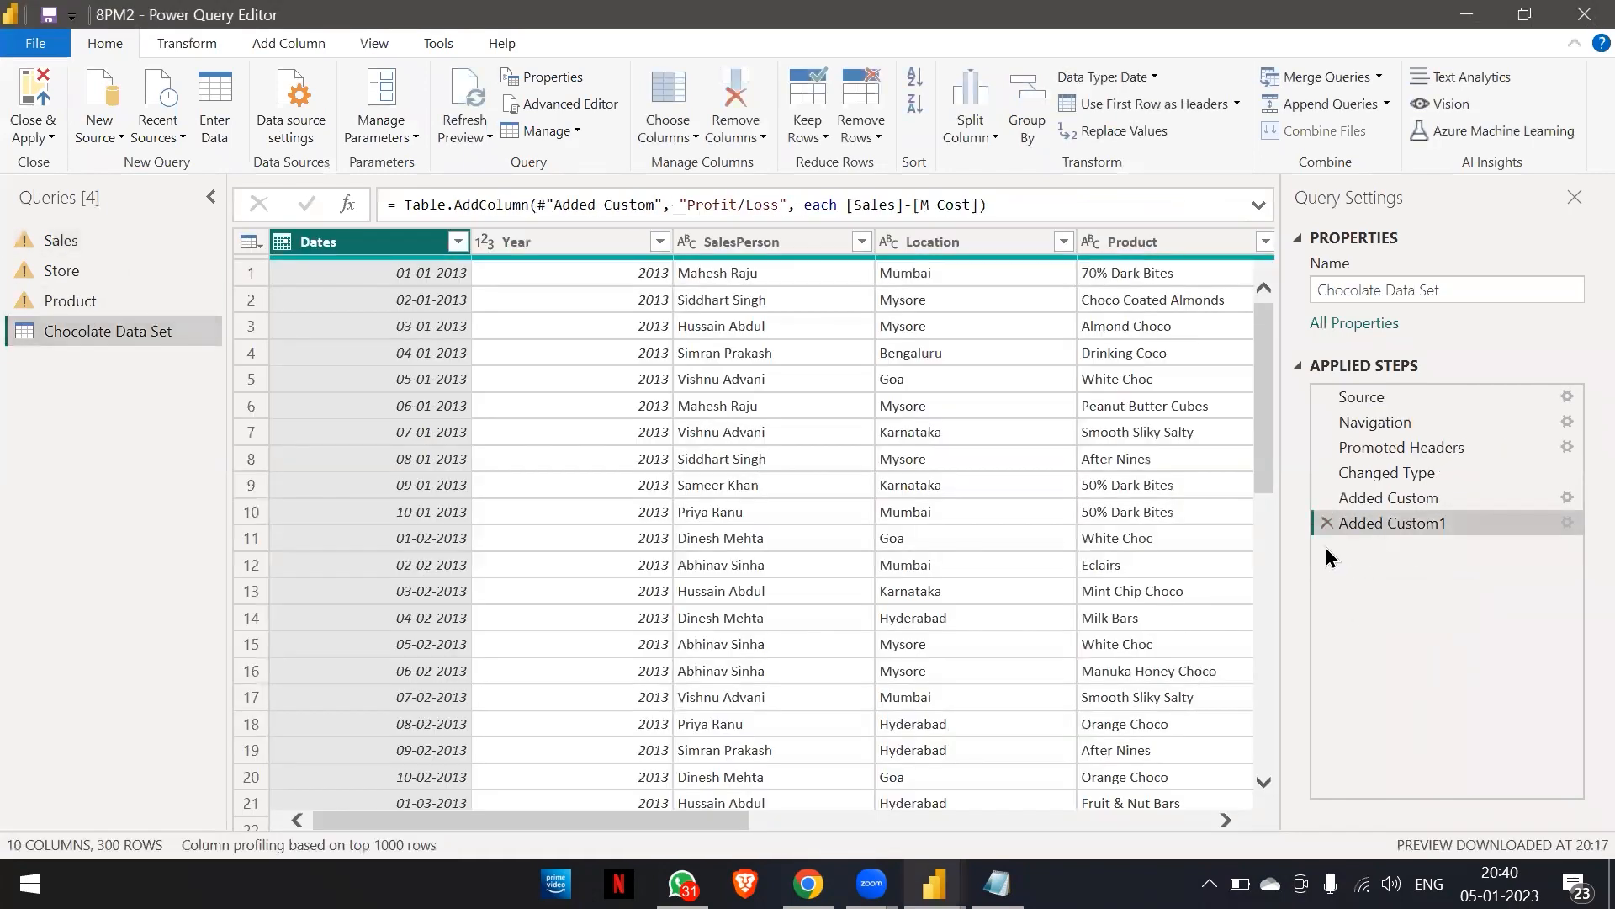
pyautogui.hscroll(5, 1123, 547)
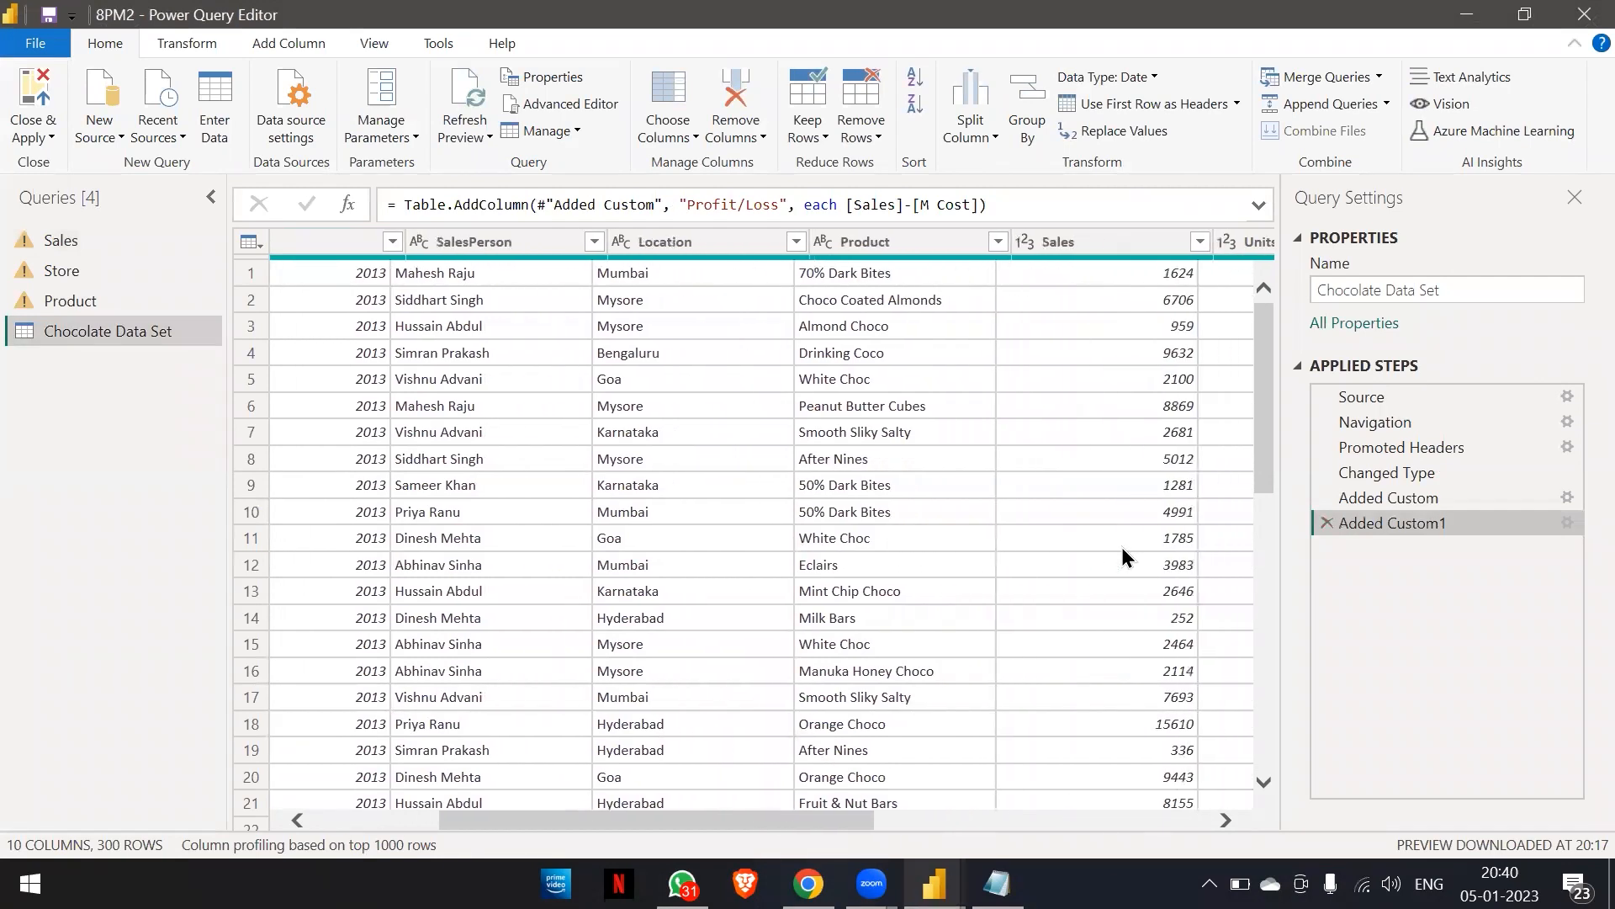
pyautogui.click(26, 94)
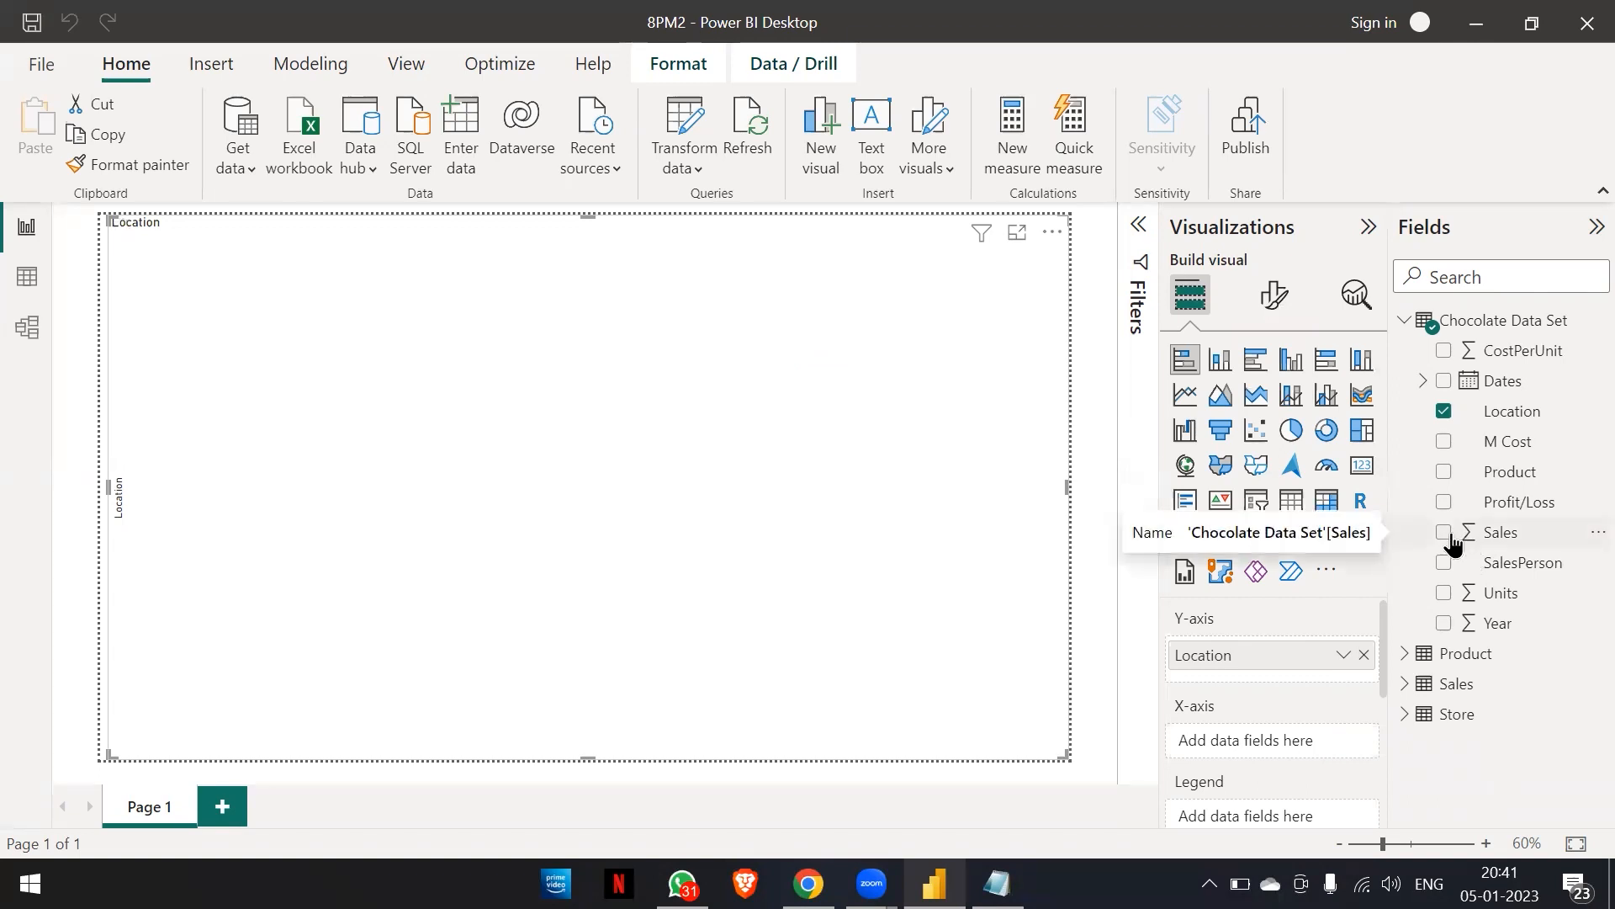
# Assign Sales to the bar chart's X-axis and narrow the chart to about the left half of the page.
pyautogui.moveTo(1453, 545); pyautogui.dragTo(1218, 741)
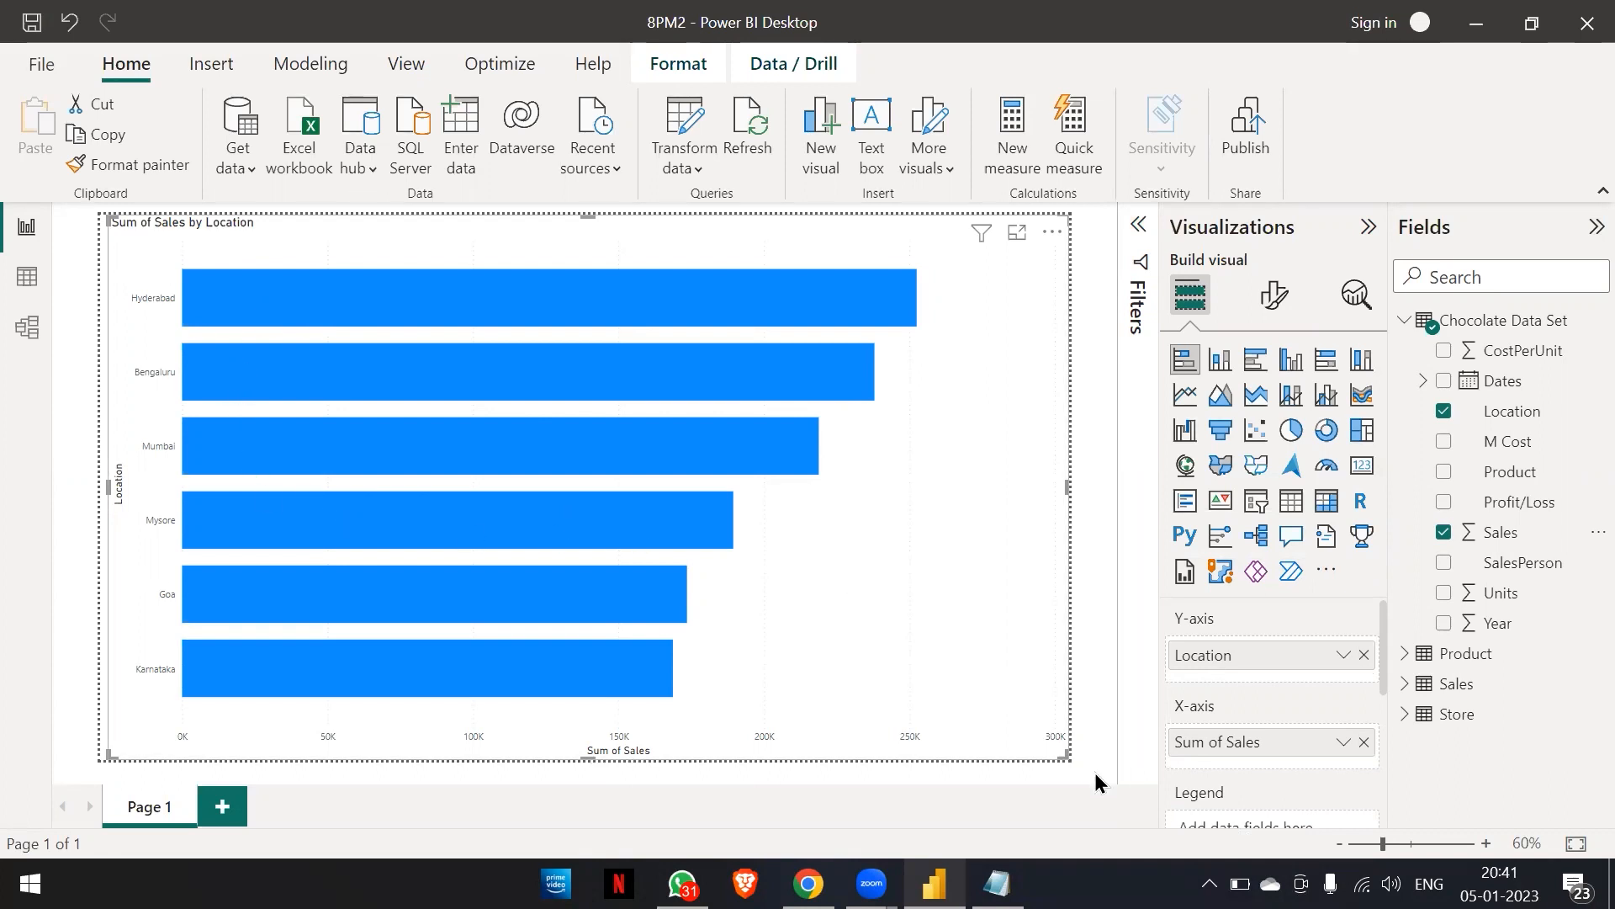
pyautogui.moveTo(1063, 760); pyautogui.dragTo(535, 754)
pyautogui.click(909, 447)
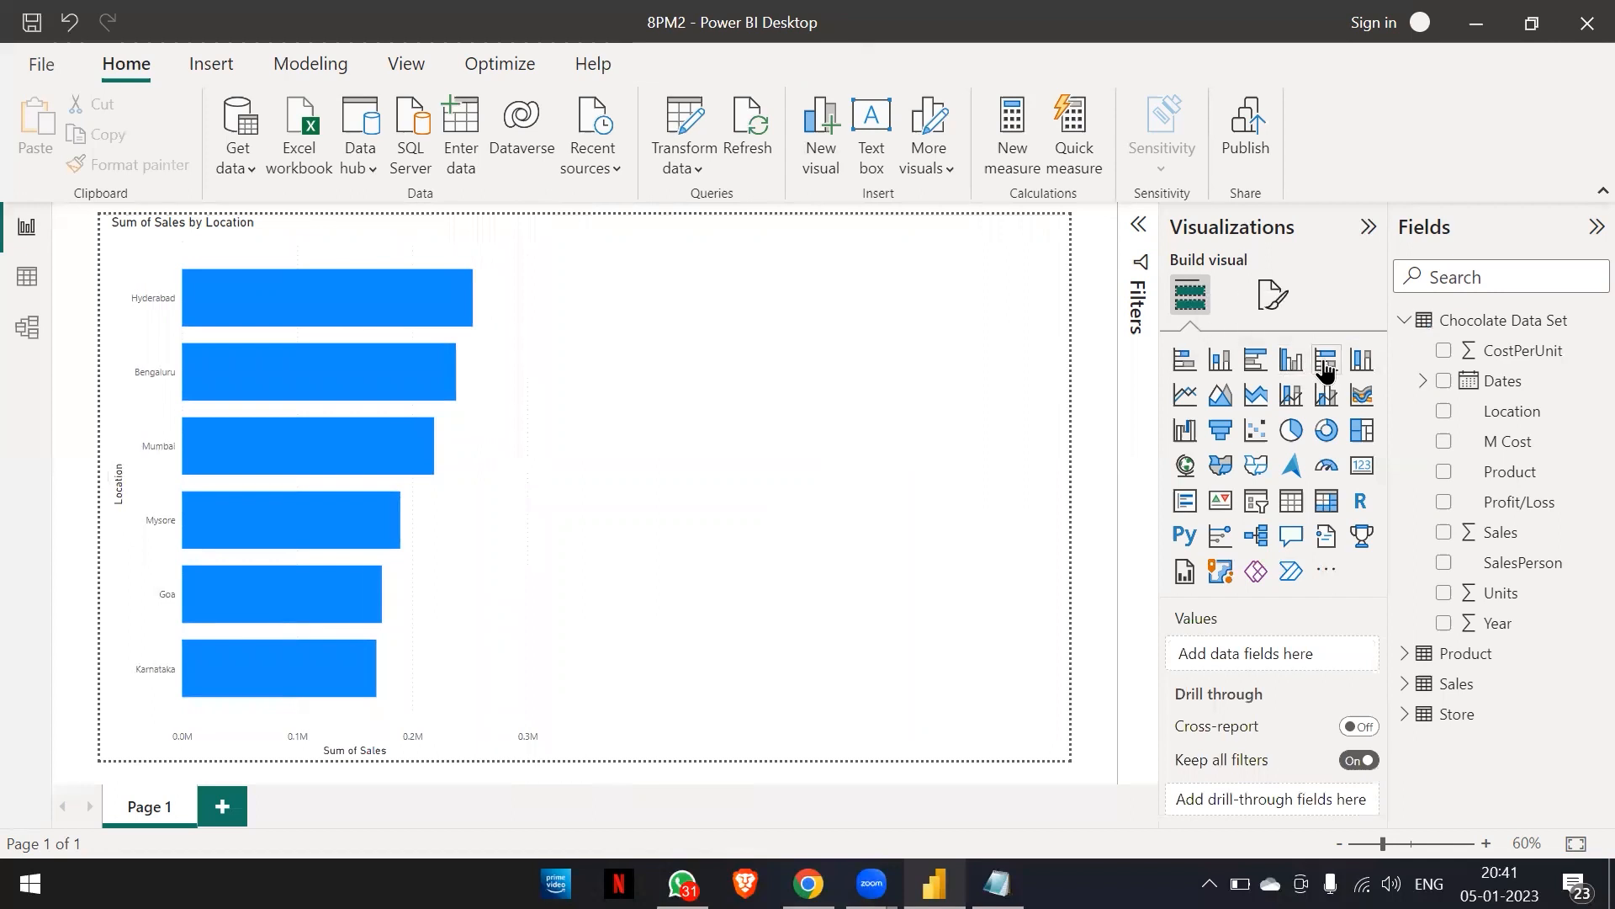
# Insert an empty stacked column chart filling the right half of the page, and widen the bar chart to meet it.
pyautogui.click(1221, 361)
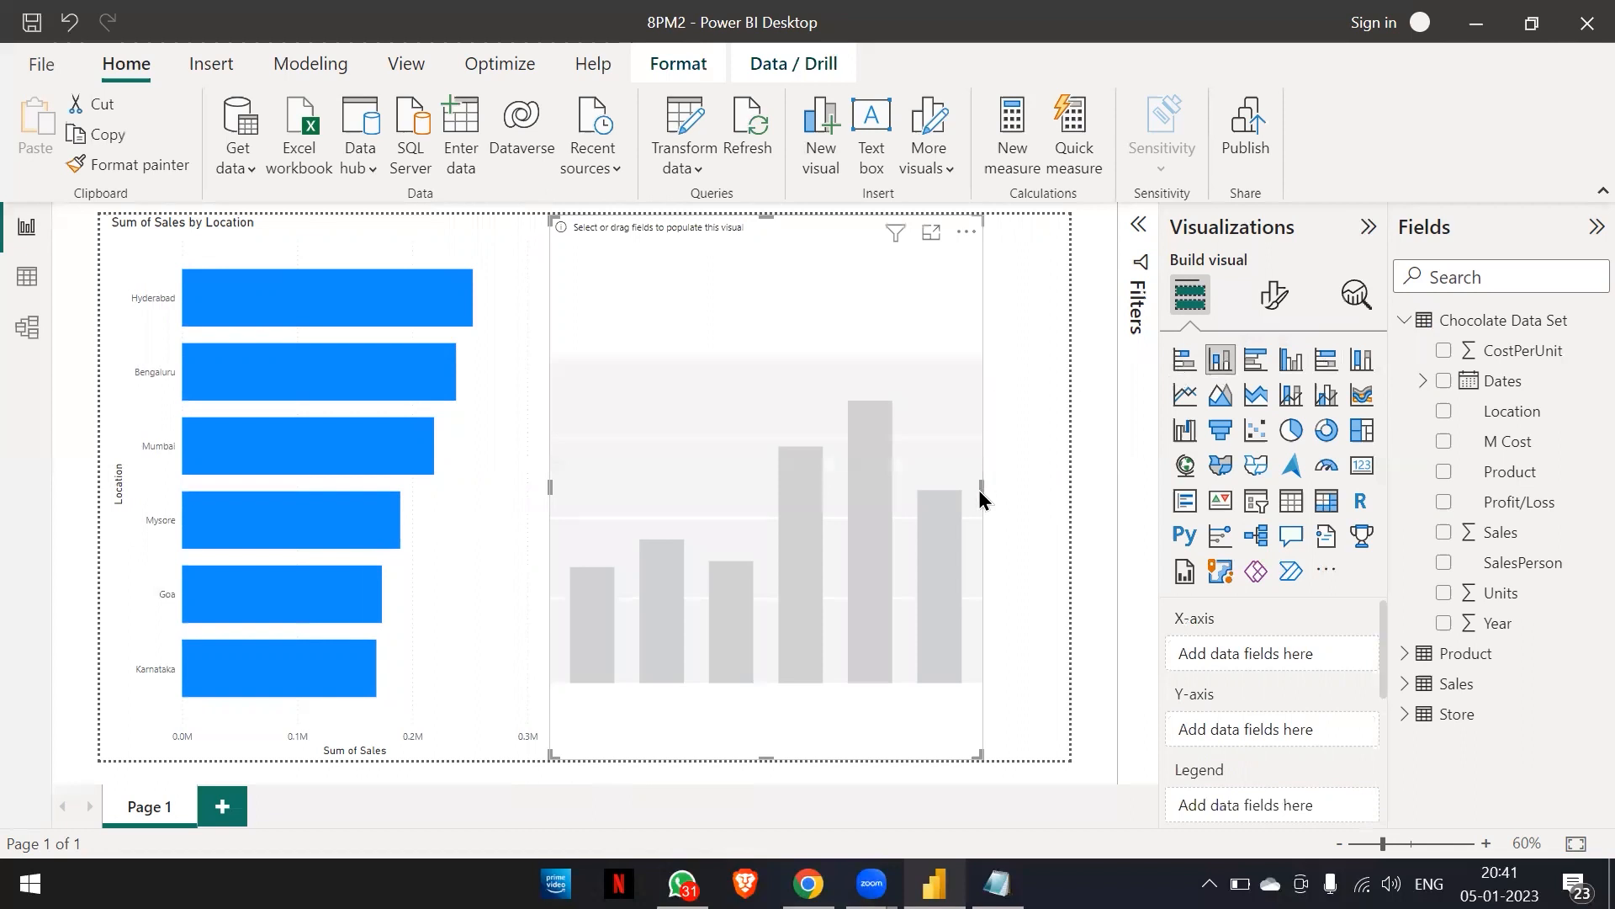
pyautogui.moveTo(981, 488); pyautogui.dragTo(1090, 505)
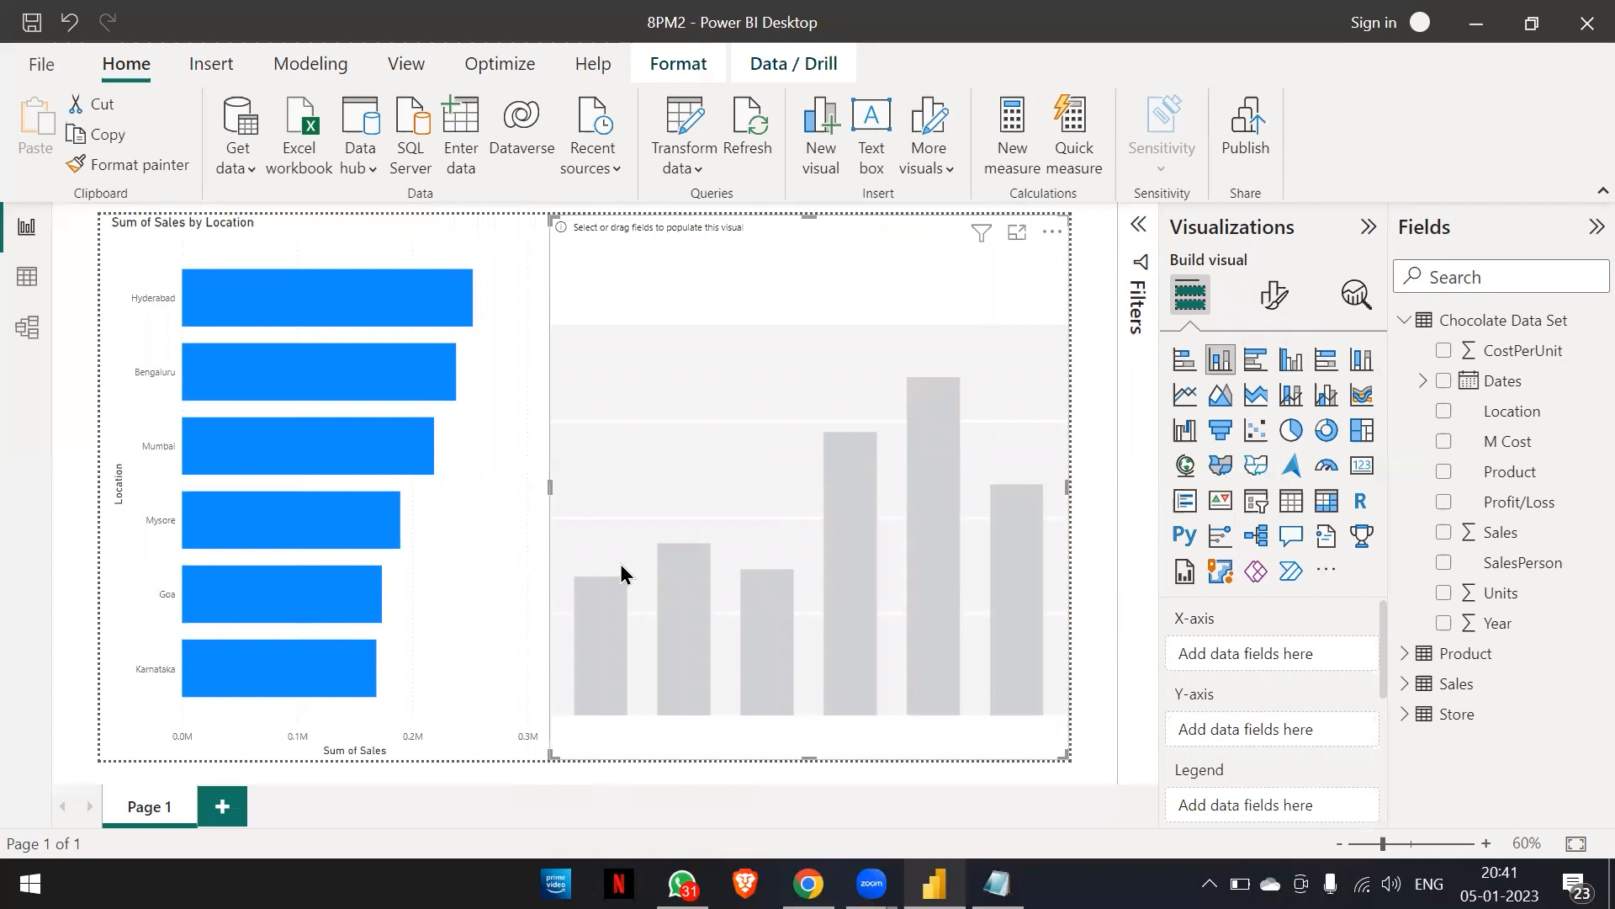
pyautogui.click(517, 400)
pyautogui.moveTo(538, 490)
pyautogui.mouseDown()
pyautogui.moveTo(562, 501)
pyautogui.moveTo(548, 490)
pyautogui.mouseUp()
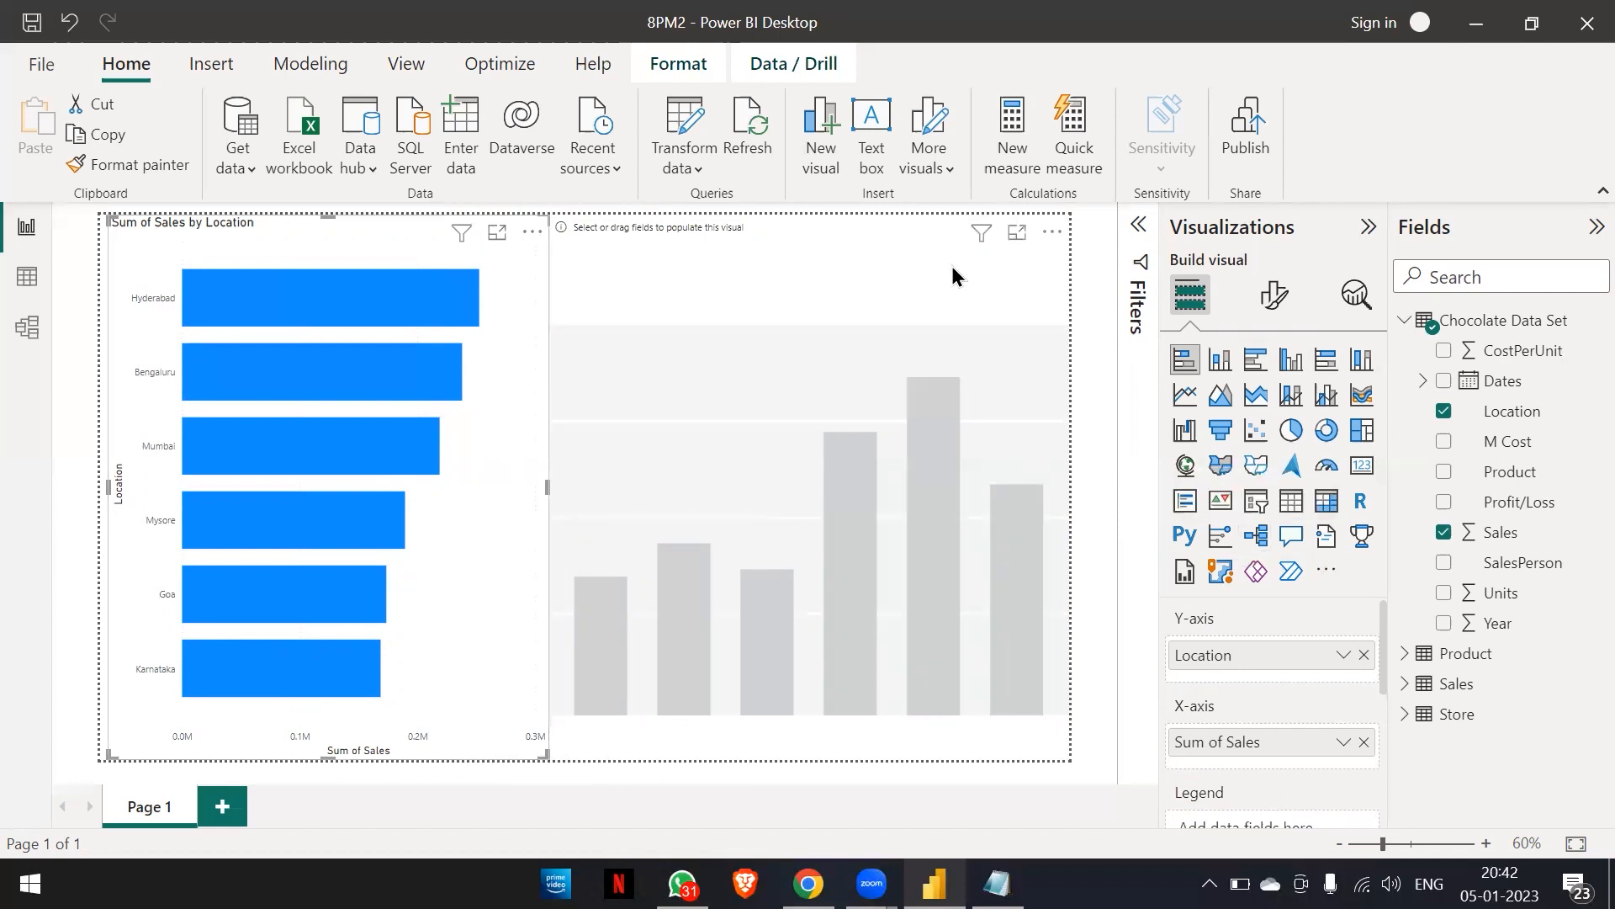
# Assign Location to the column chart's X-axis and Sales from the Chocolate Data Set to its Y-axis.
pyautogui.moveTo(1468, 417); pyautogui.dragTo(1366, 431)
pyautogui.click(1017, 348)
pyautogui.moveTo(1488, 420); pyautogui.dragTo(1264, 662)
pyautogui.moveTo(1460, 543); pyautogui.dragTo(1228, 749)
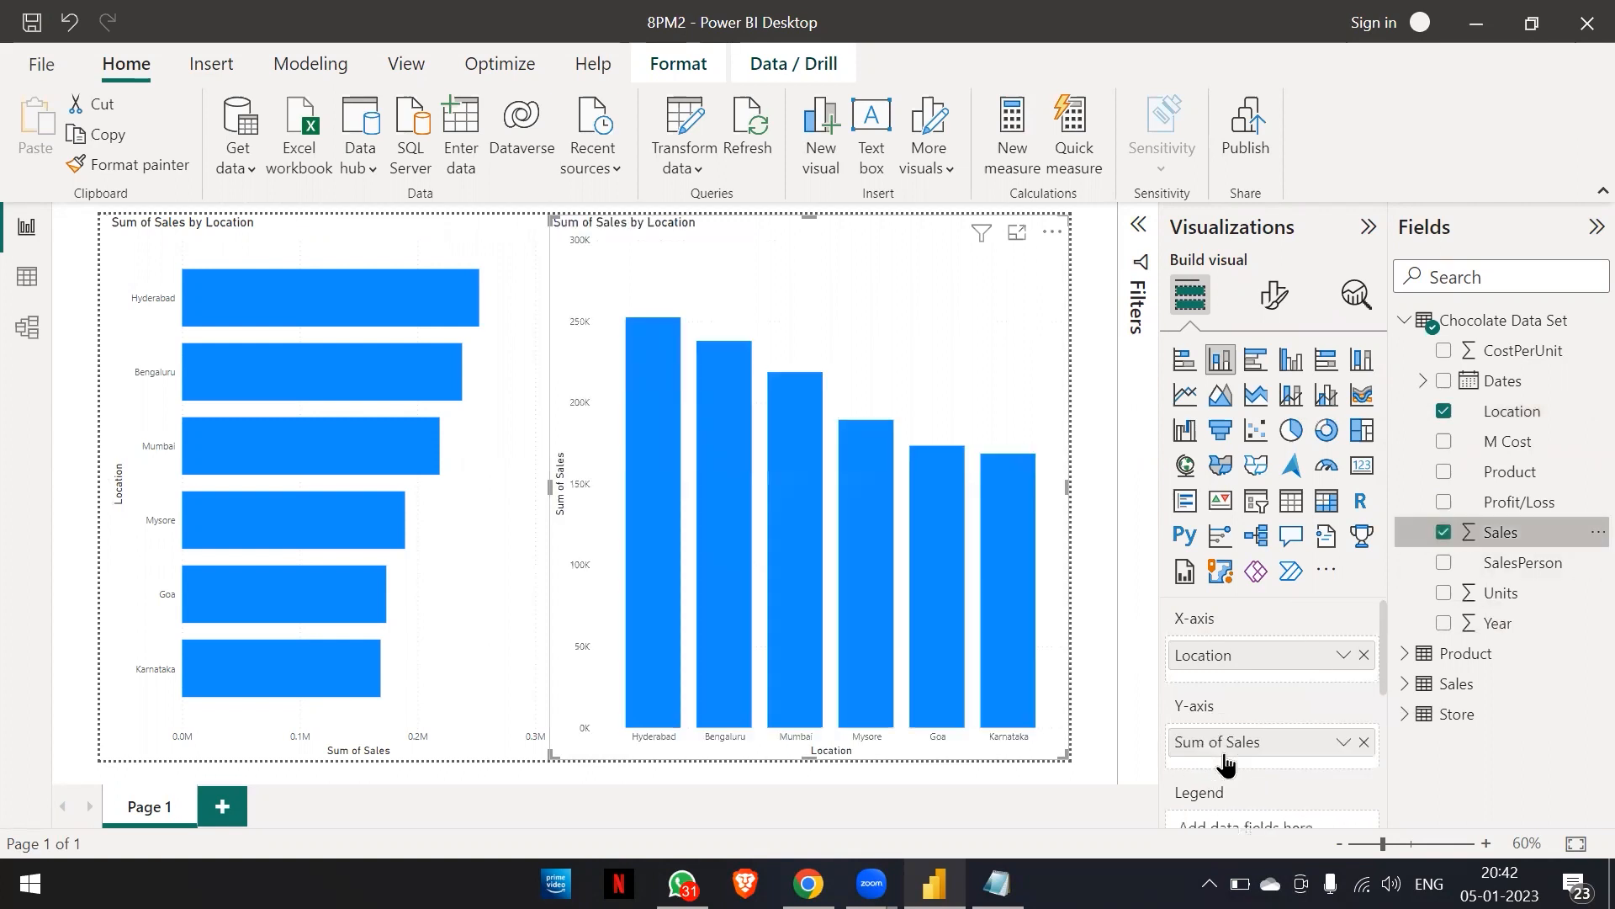
# Narrow the column chart from its left edge and widen the bar chart until the two meet.
pyautogui.moveTo(554, 496)
pyautogui.mouseDown()
pyautogui.moveTo(591, 496)
pyautogui.moveTo(552, 484)
pyautogui.moveTo(567, 485)
pyautogui.mouseUp()
pyautogui.click(539, 484)
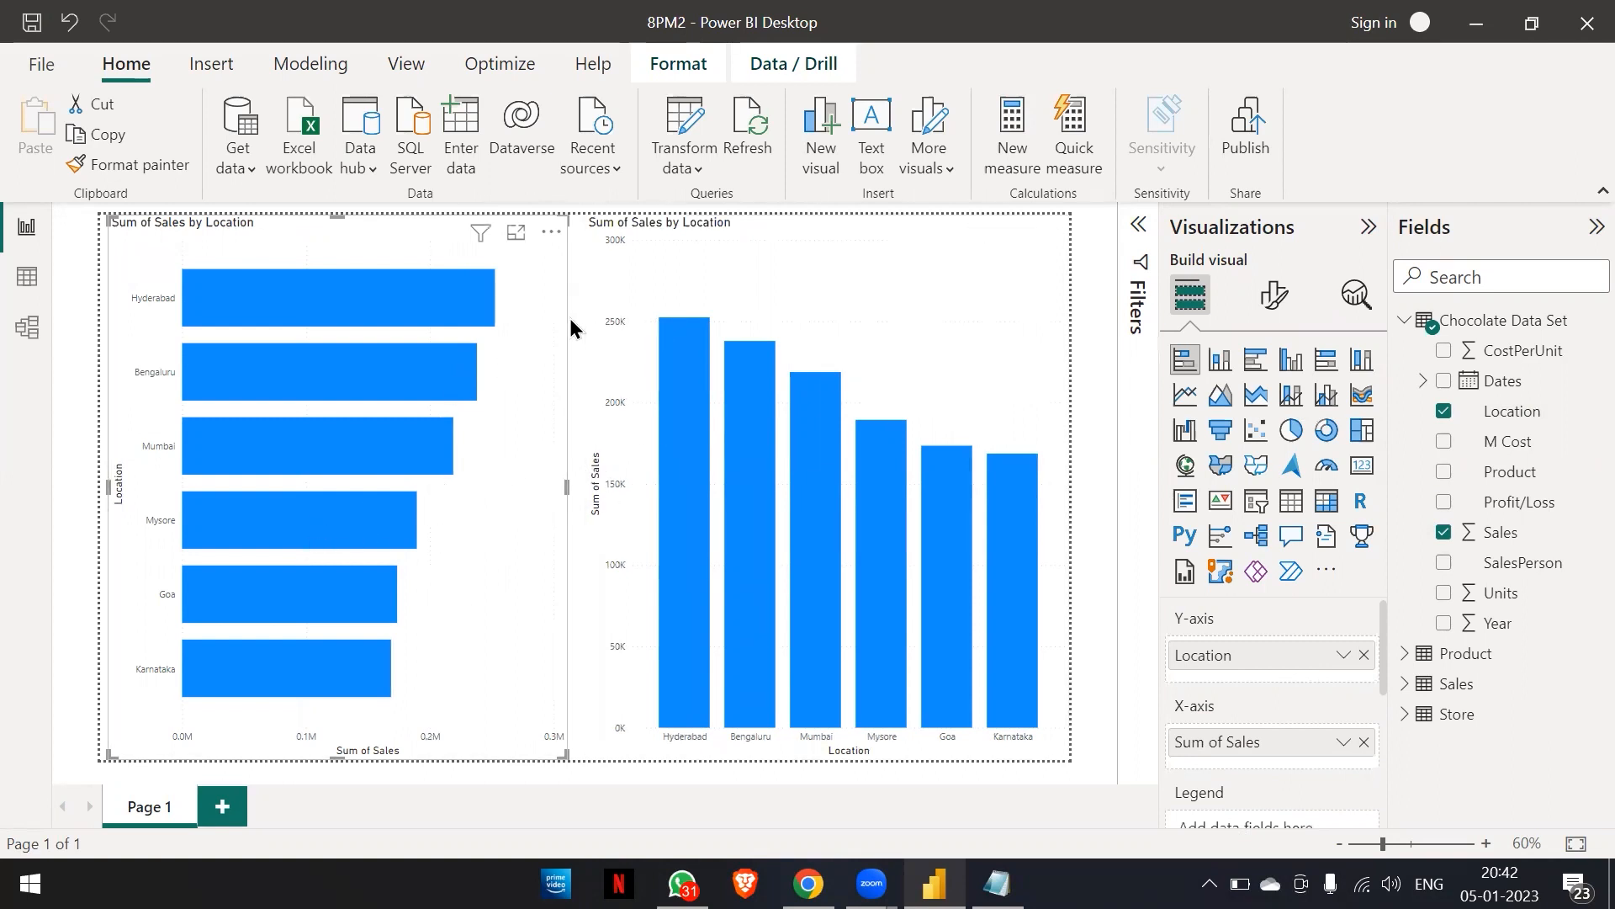
pyautogui.moveTo(568, 485); pyautogui.dragTo(585, 484)
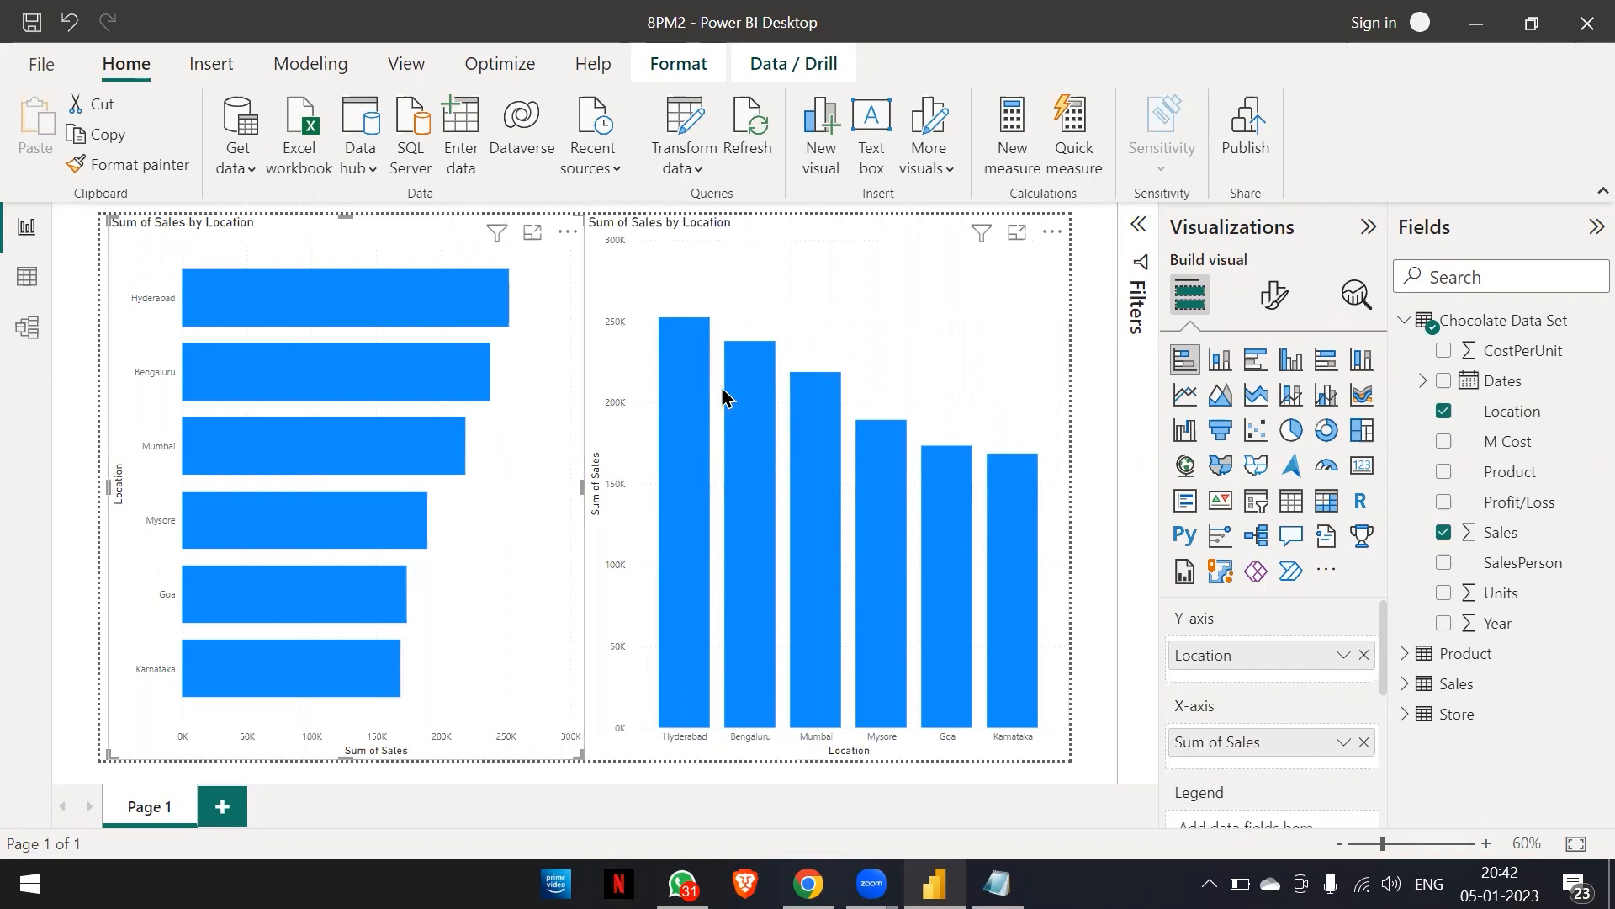
# Convert the column chart to a stacked bar chart, and the original bar chart to a stacked column chart.
pyautogui.moveTo(704, 503)
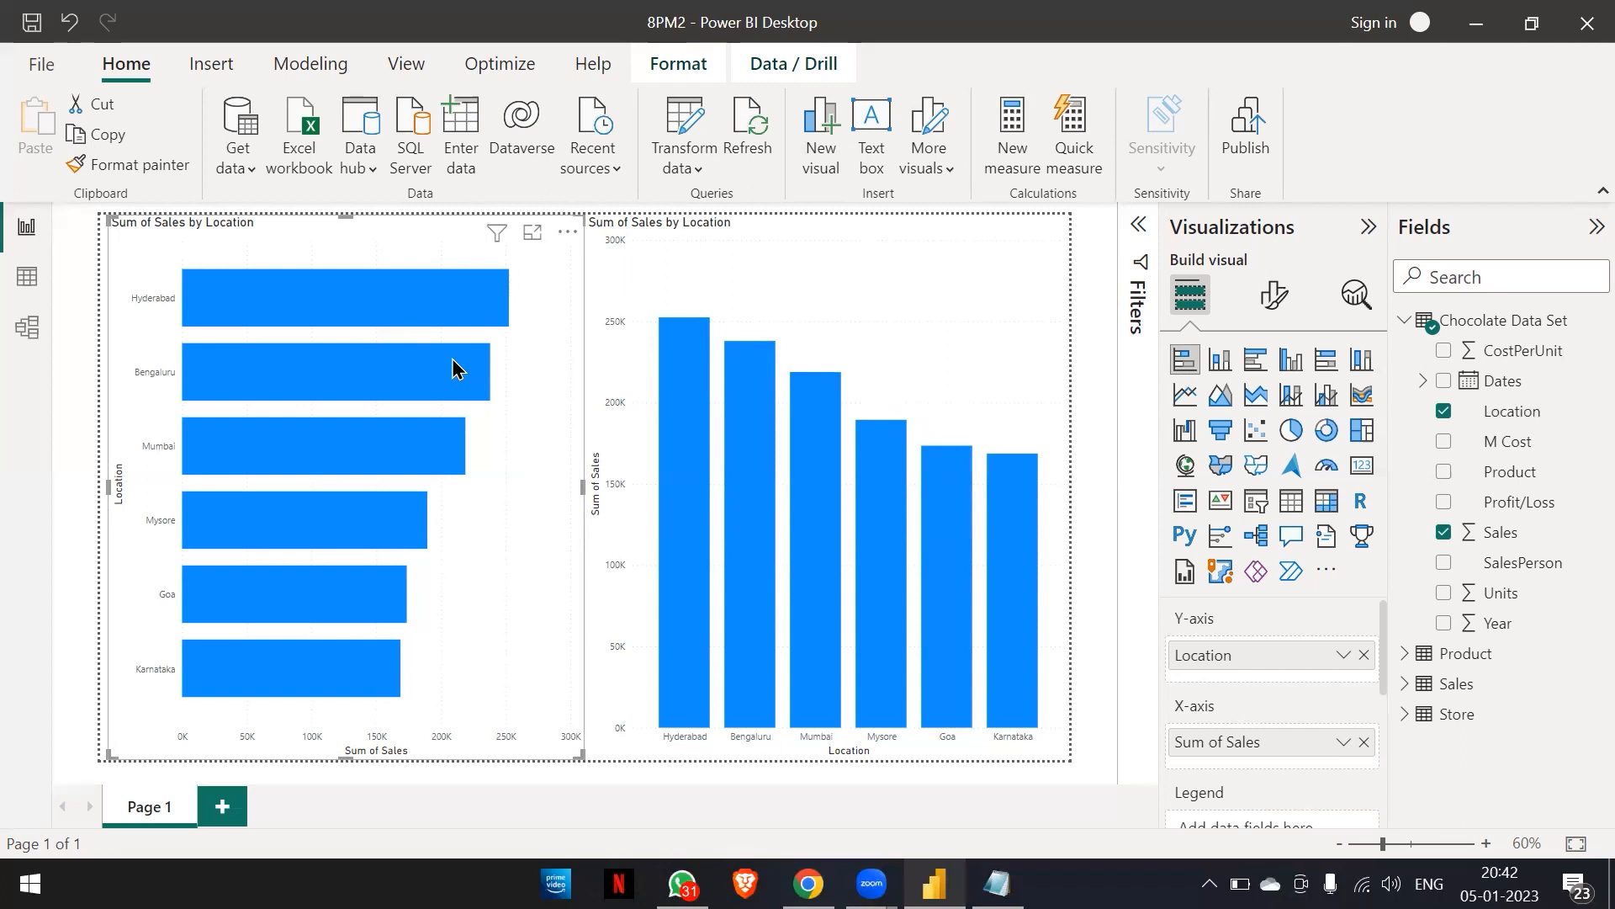
pyautogui.moveTo(440, 376)
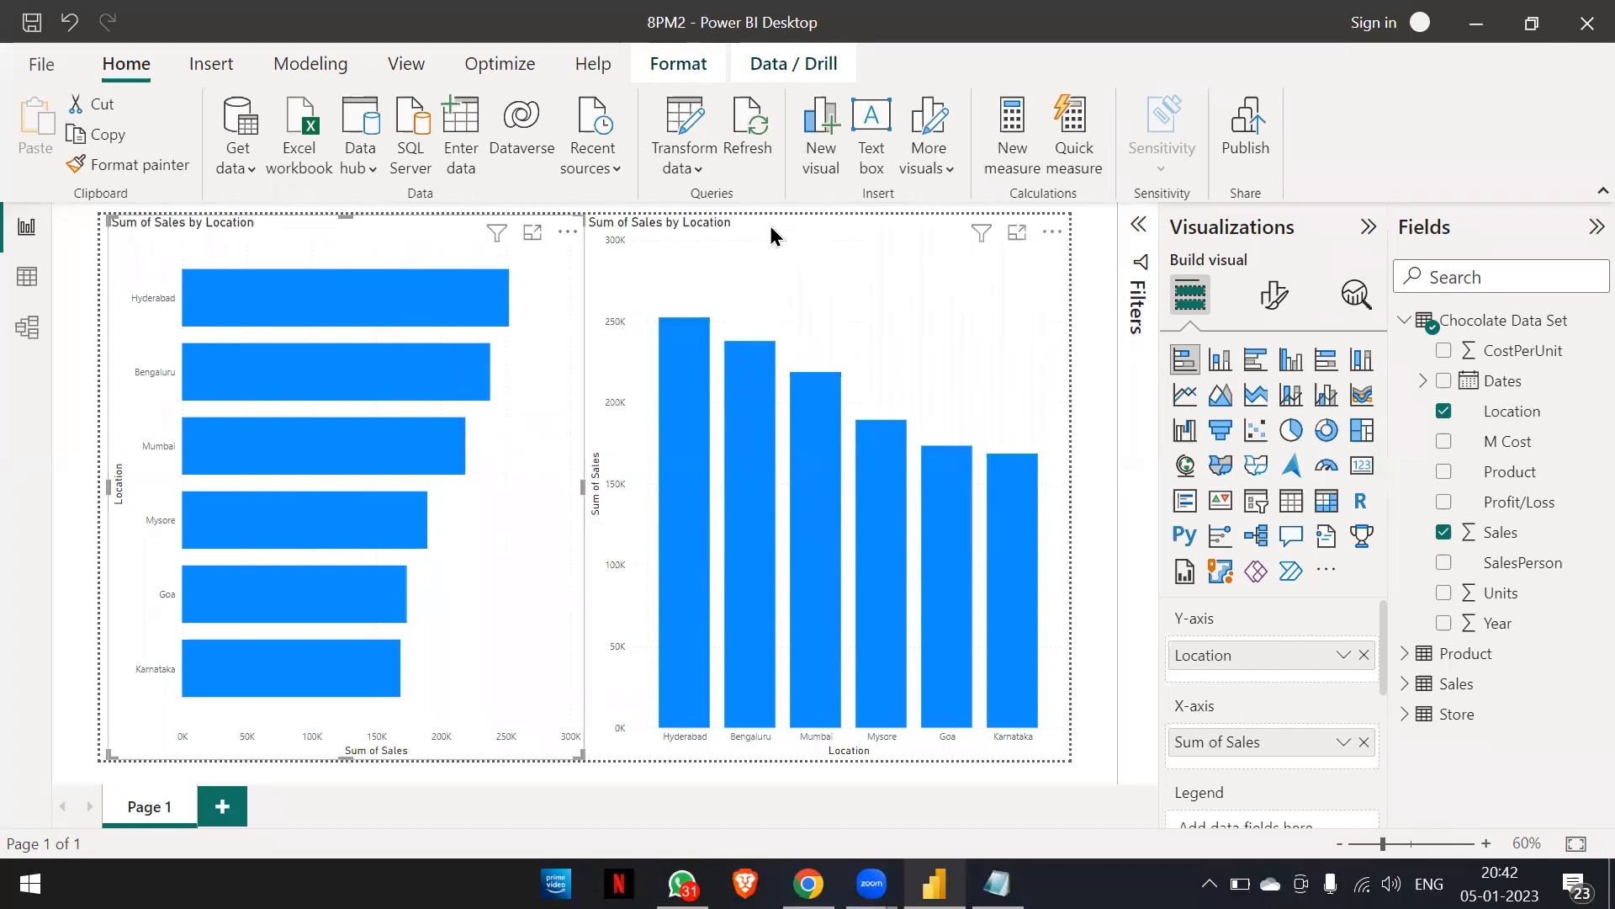
pyautogui.click(814, 250)
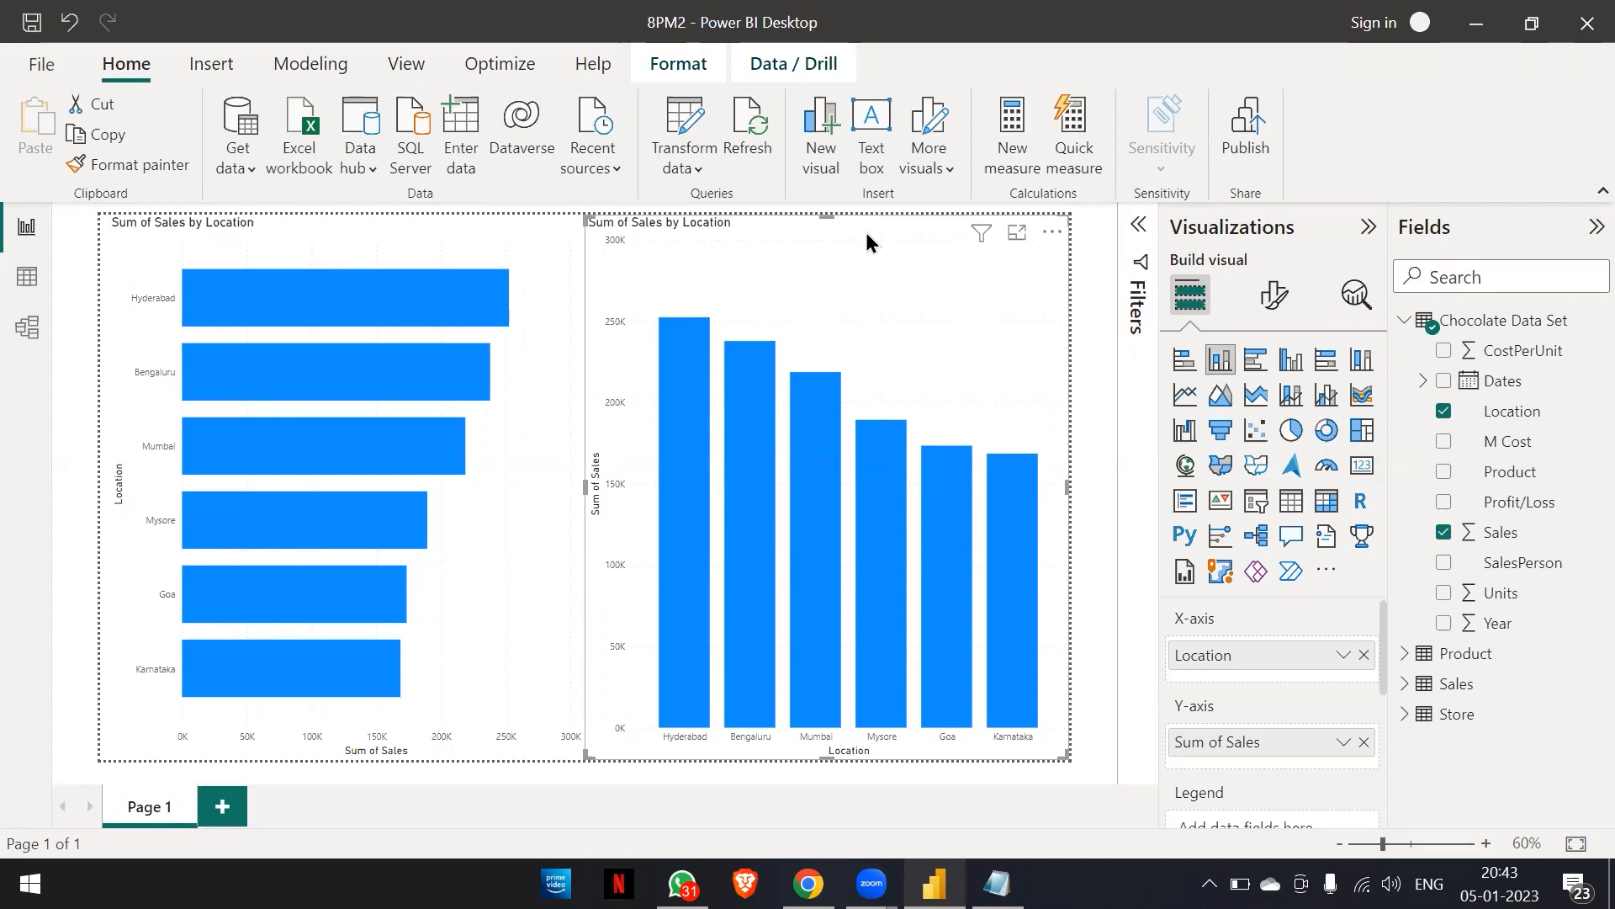
pyautogui.click(1185, 361)
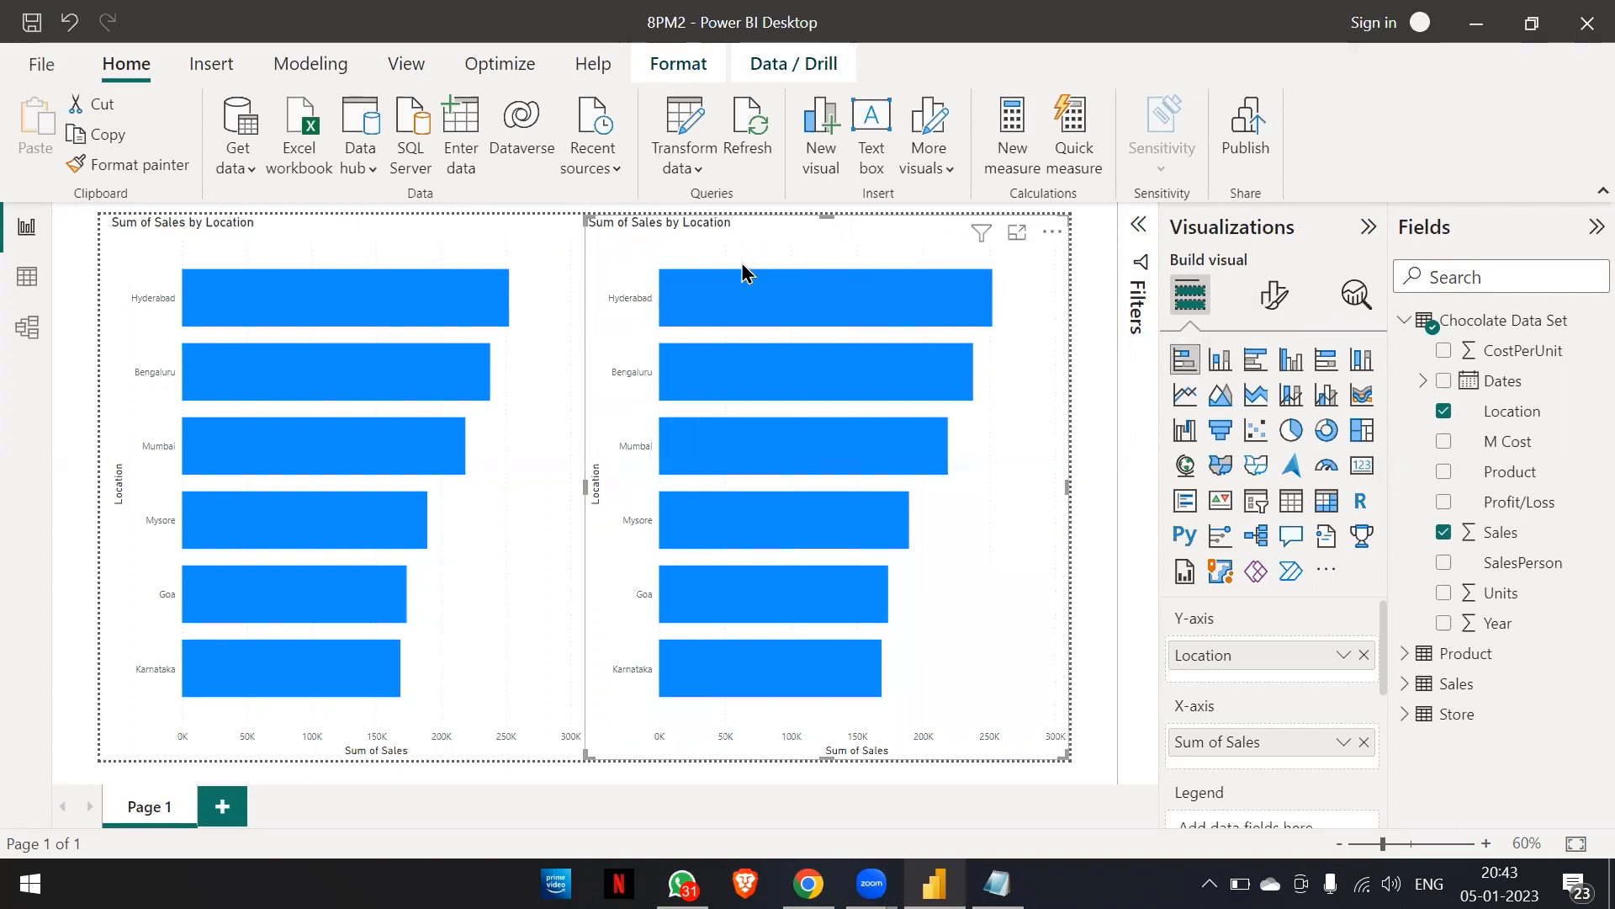
pyautogui.click(438, 250)
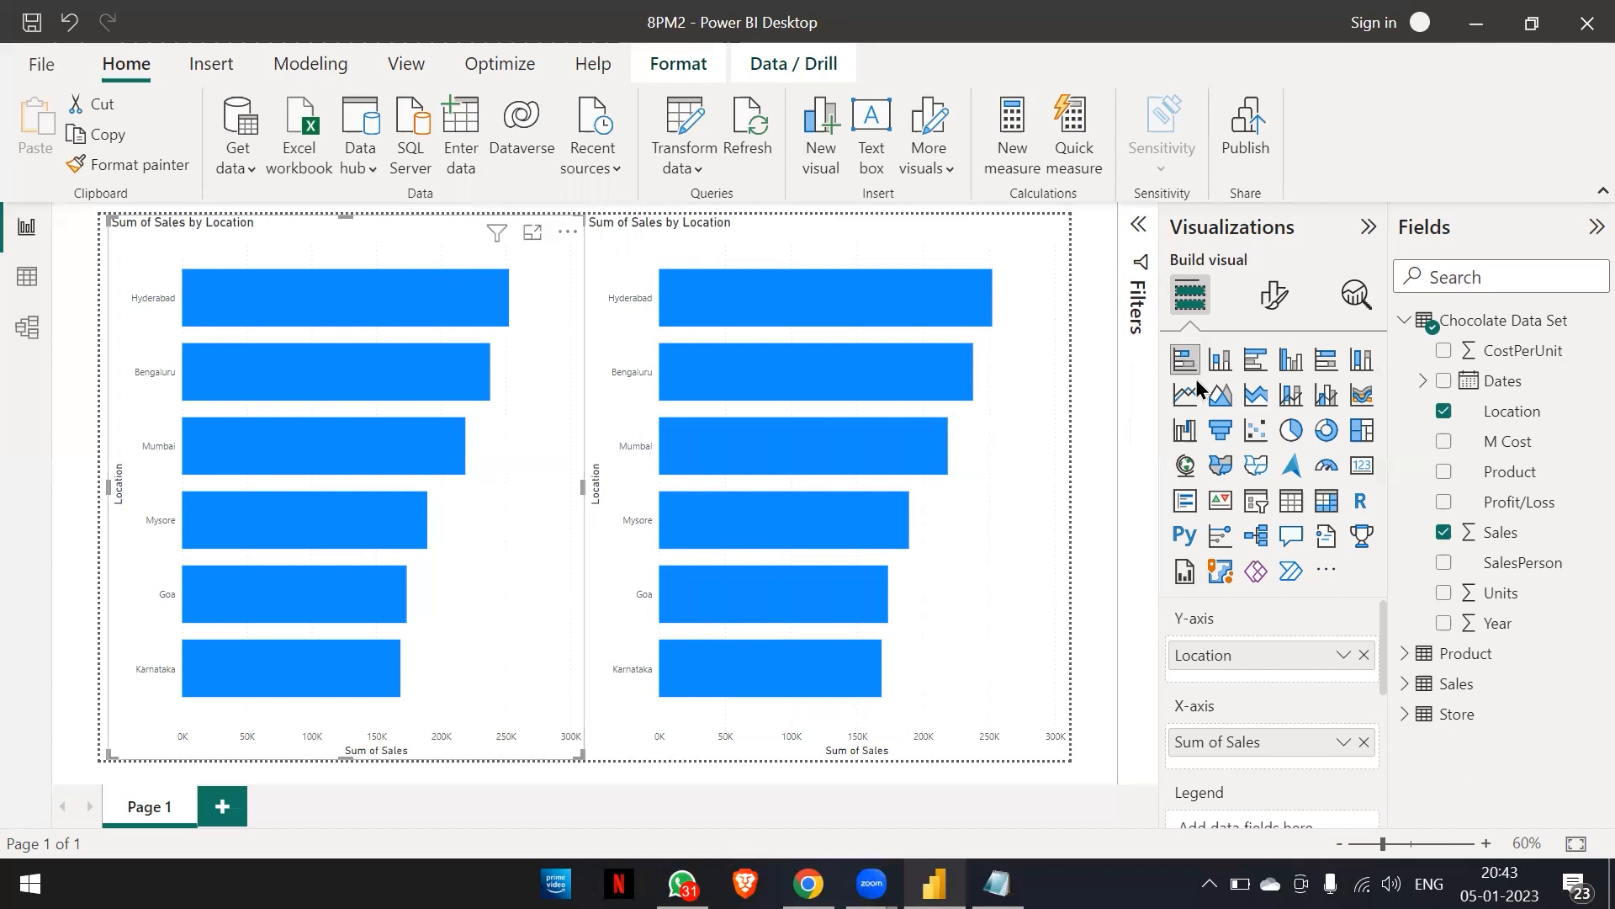
pyautogui.click(1221, 361)
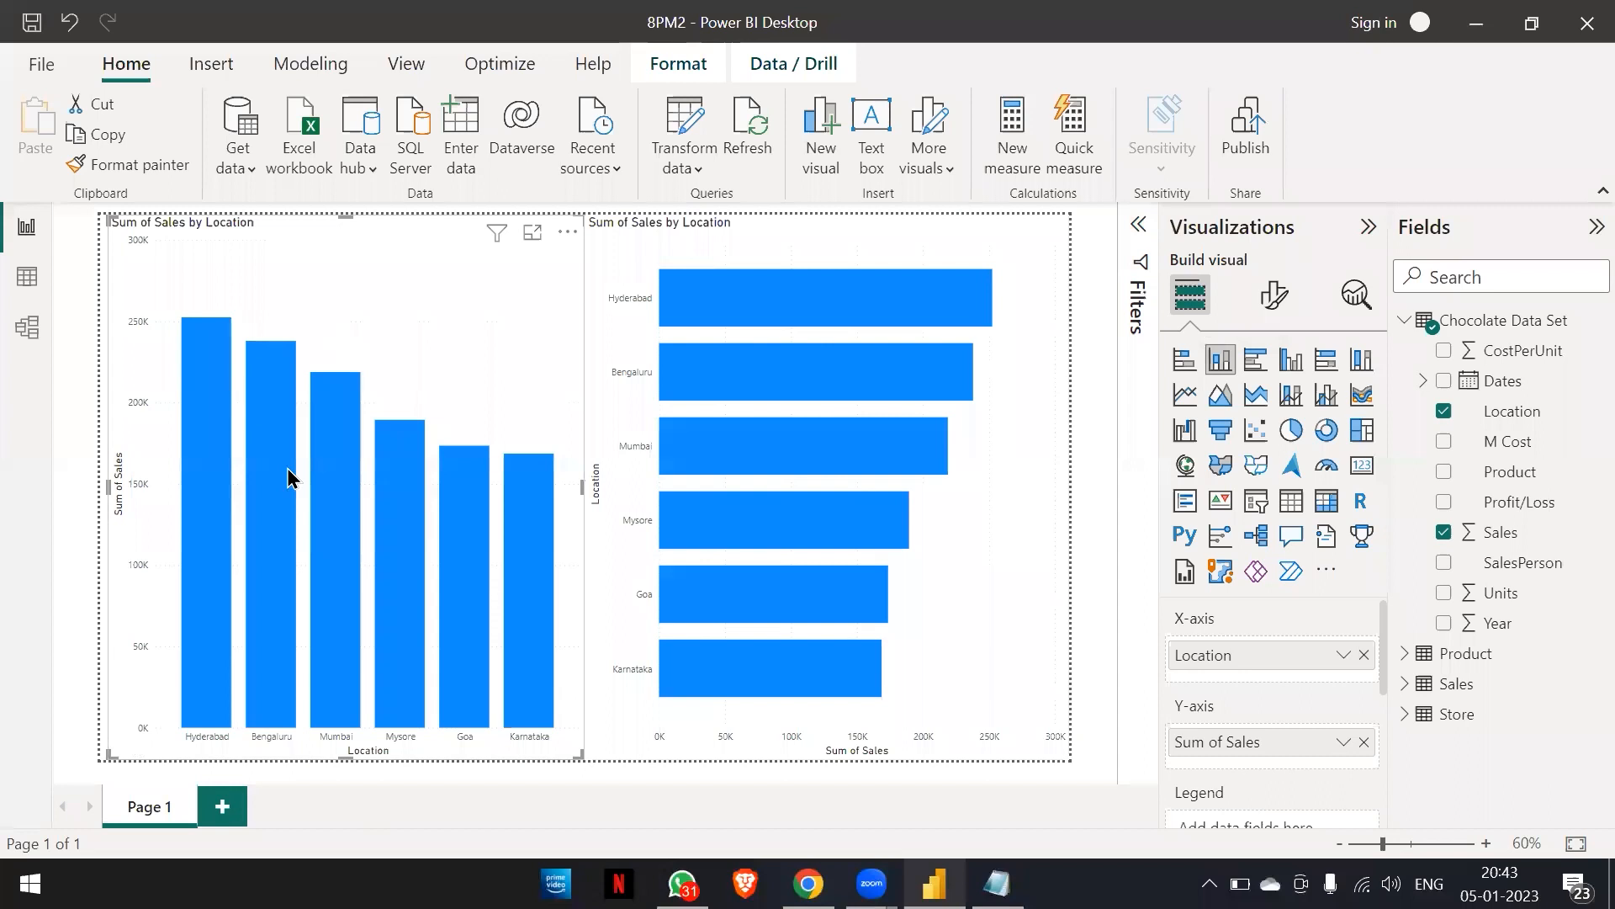
# Examine the stacked column chart in focus mode, return to the report page, and select the stacked bar chart.
pyautogui.moveTo(484, 534)
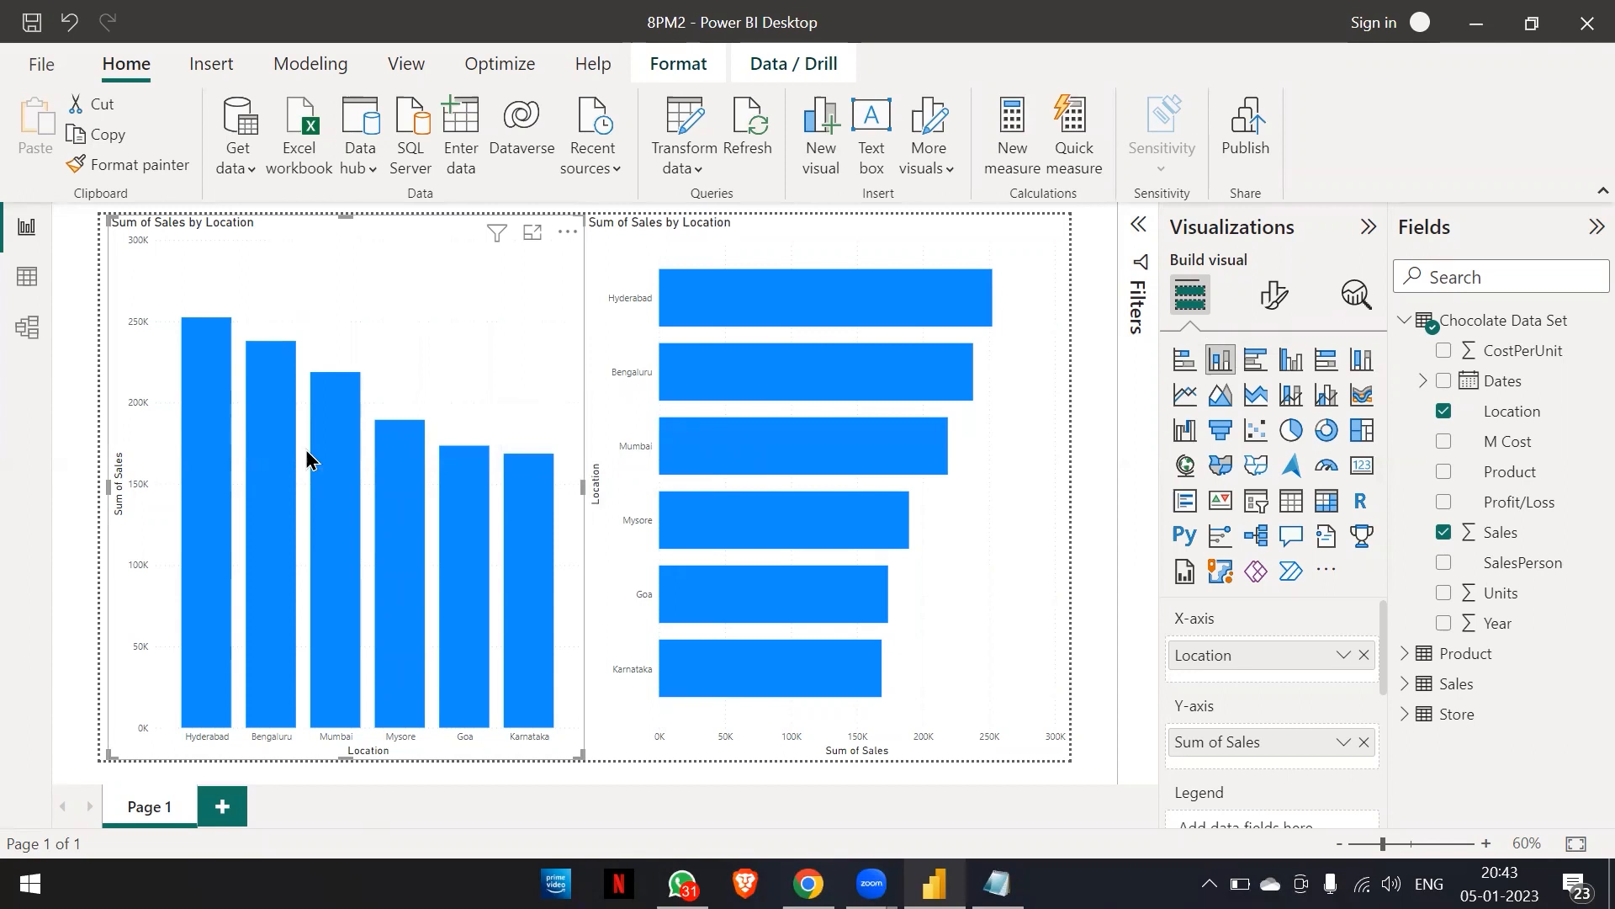
pyautogui.click(532, 233)
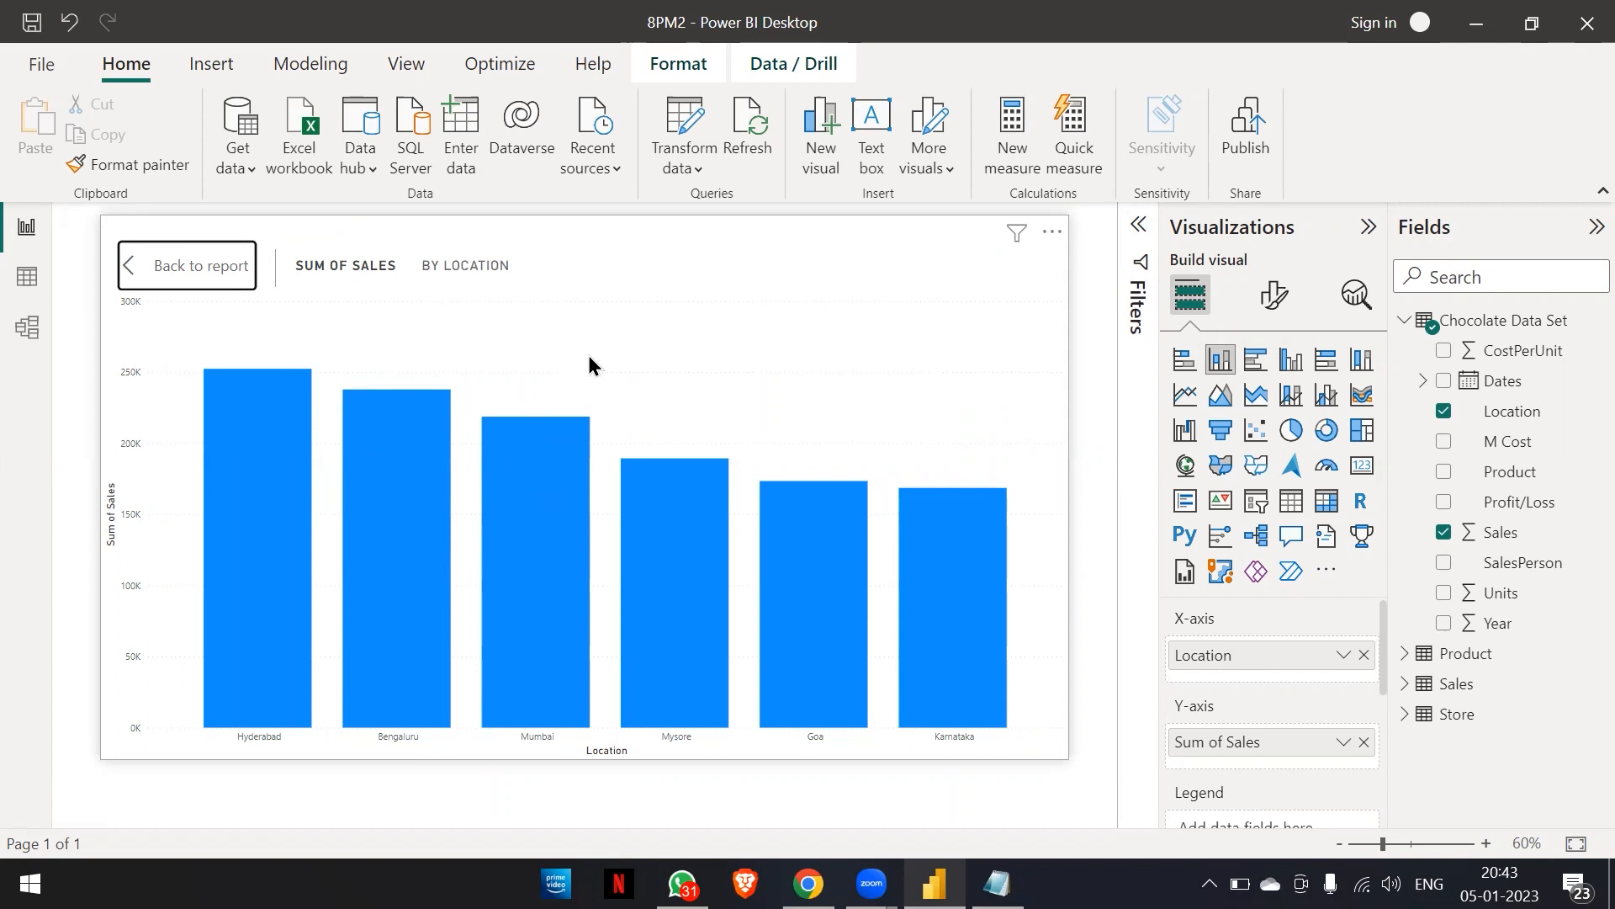
pyautogui.click(163, 265)
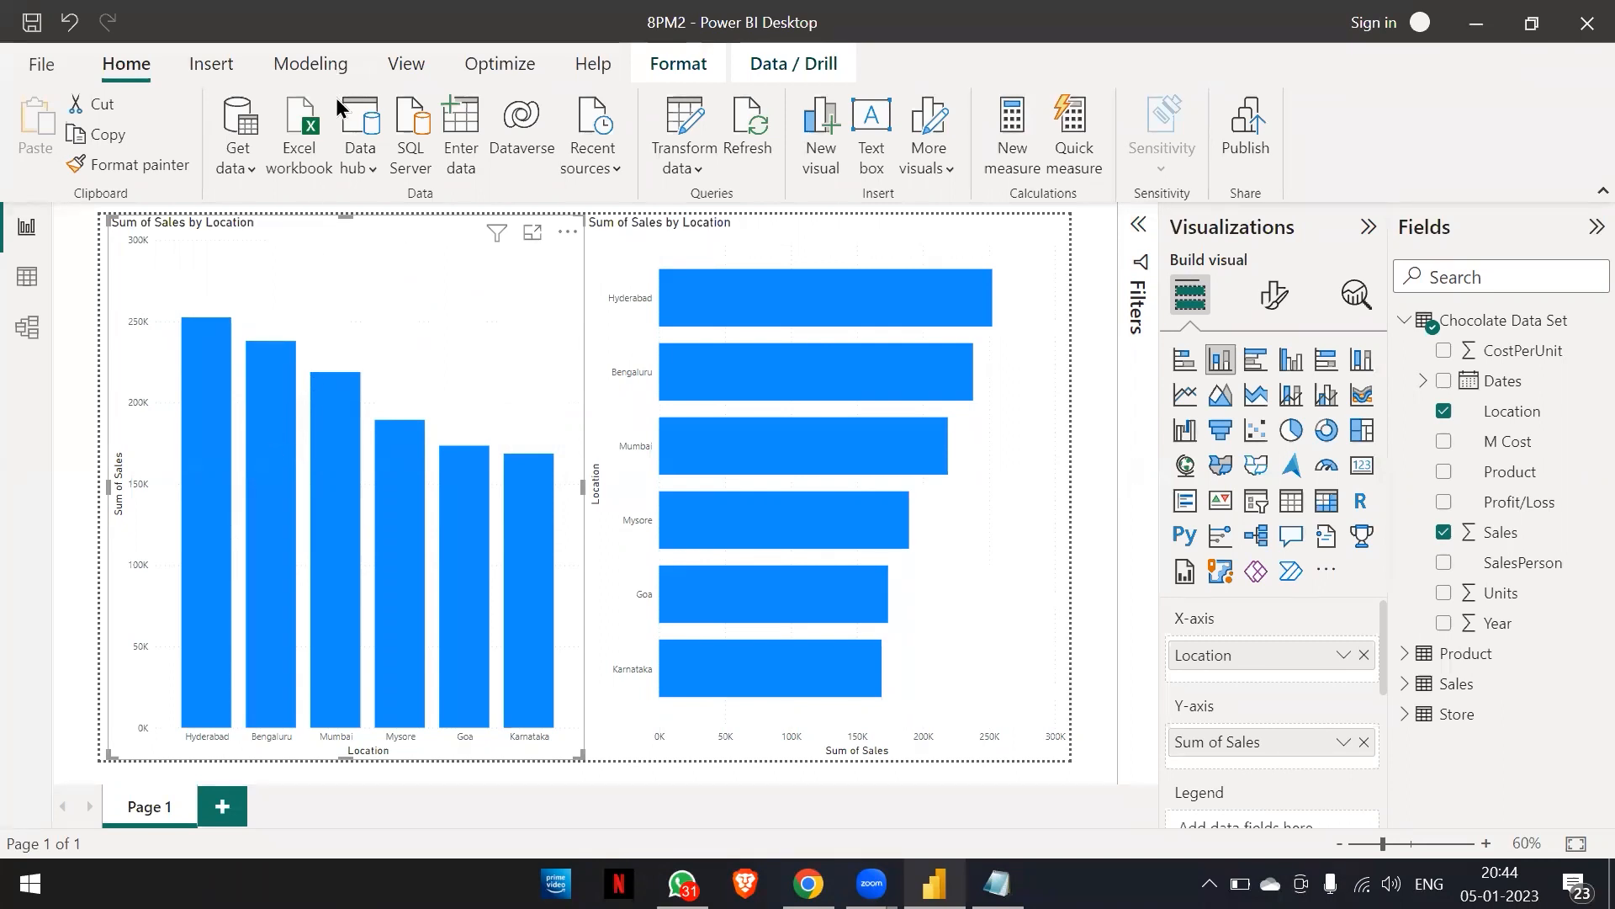
pyautogui.click(774, 240)
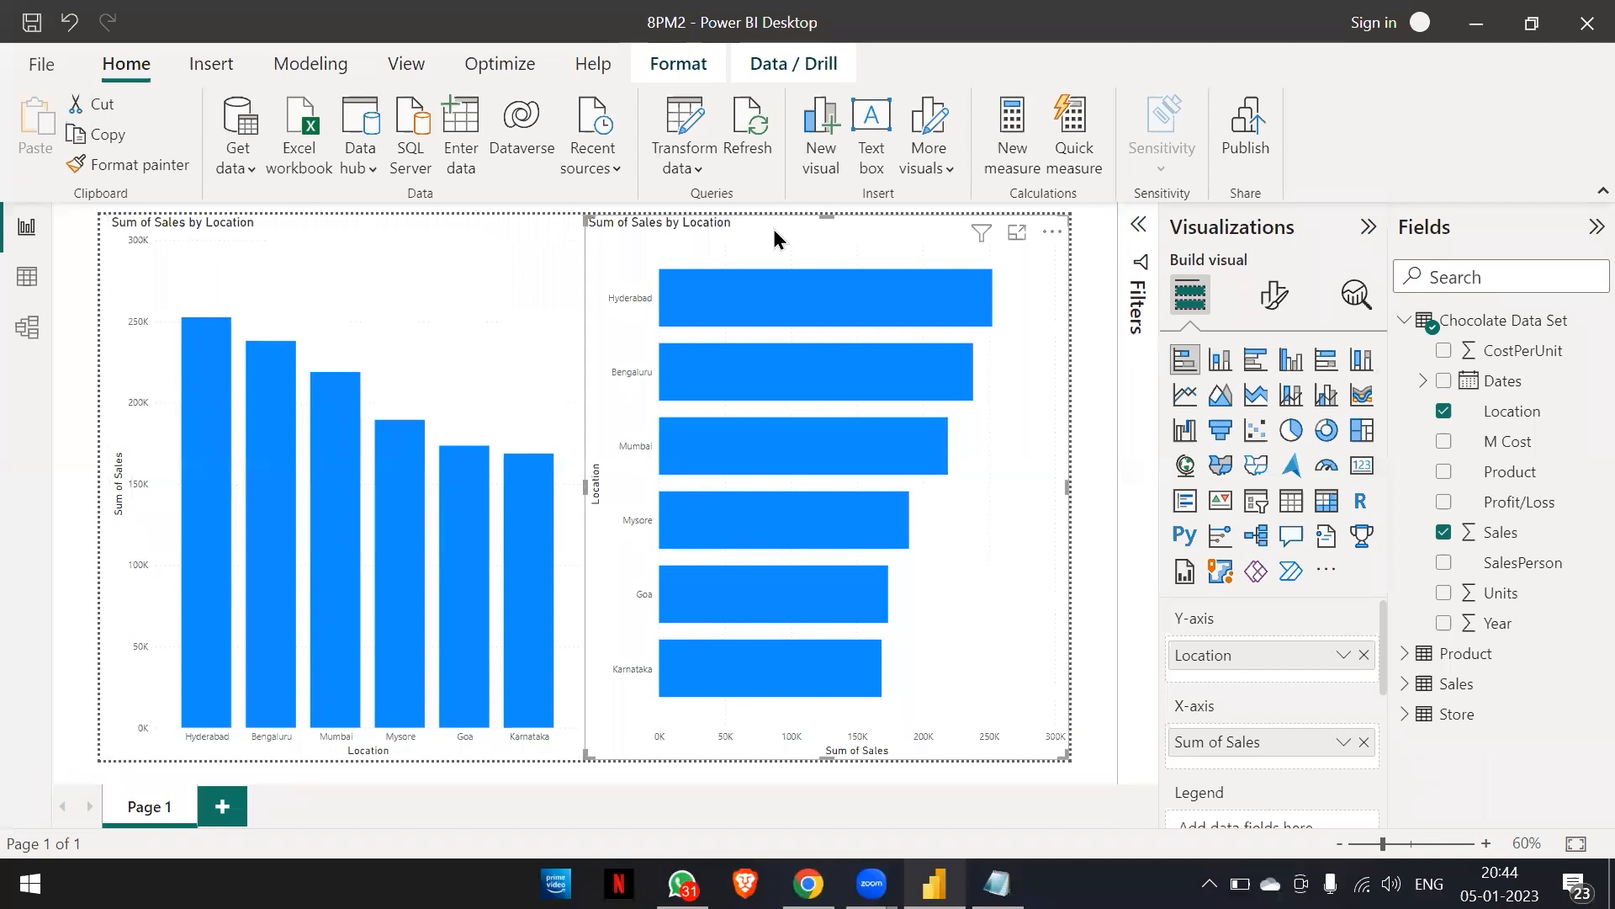
# Remove the stacked bar chart and widen the stacked column chart to fill the report page.
pyautogui.click(1053, 235)
pyautogui.click(1098, 324)
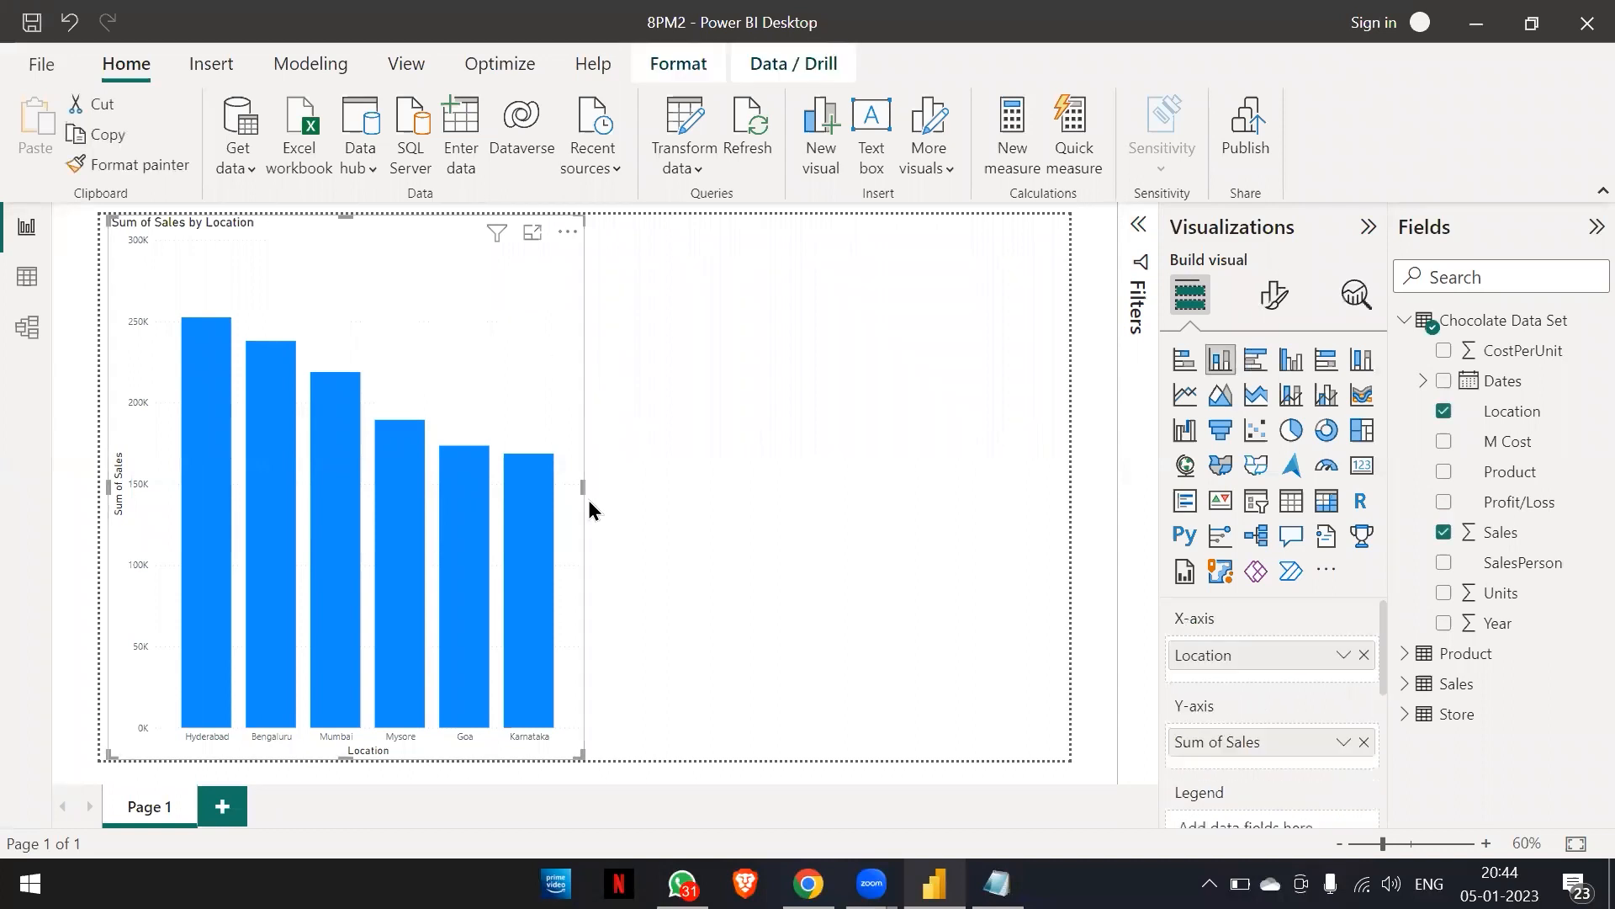
pyautogui.moveTo(584, 487); pyautogui.dragTo(1103, 495)
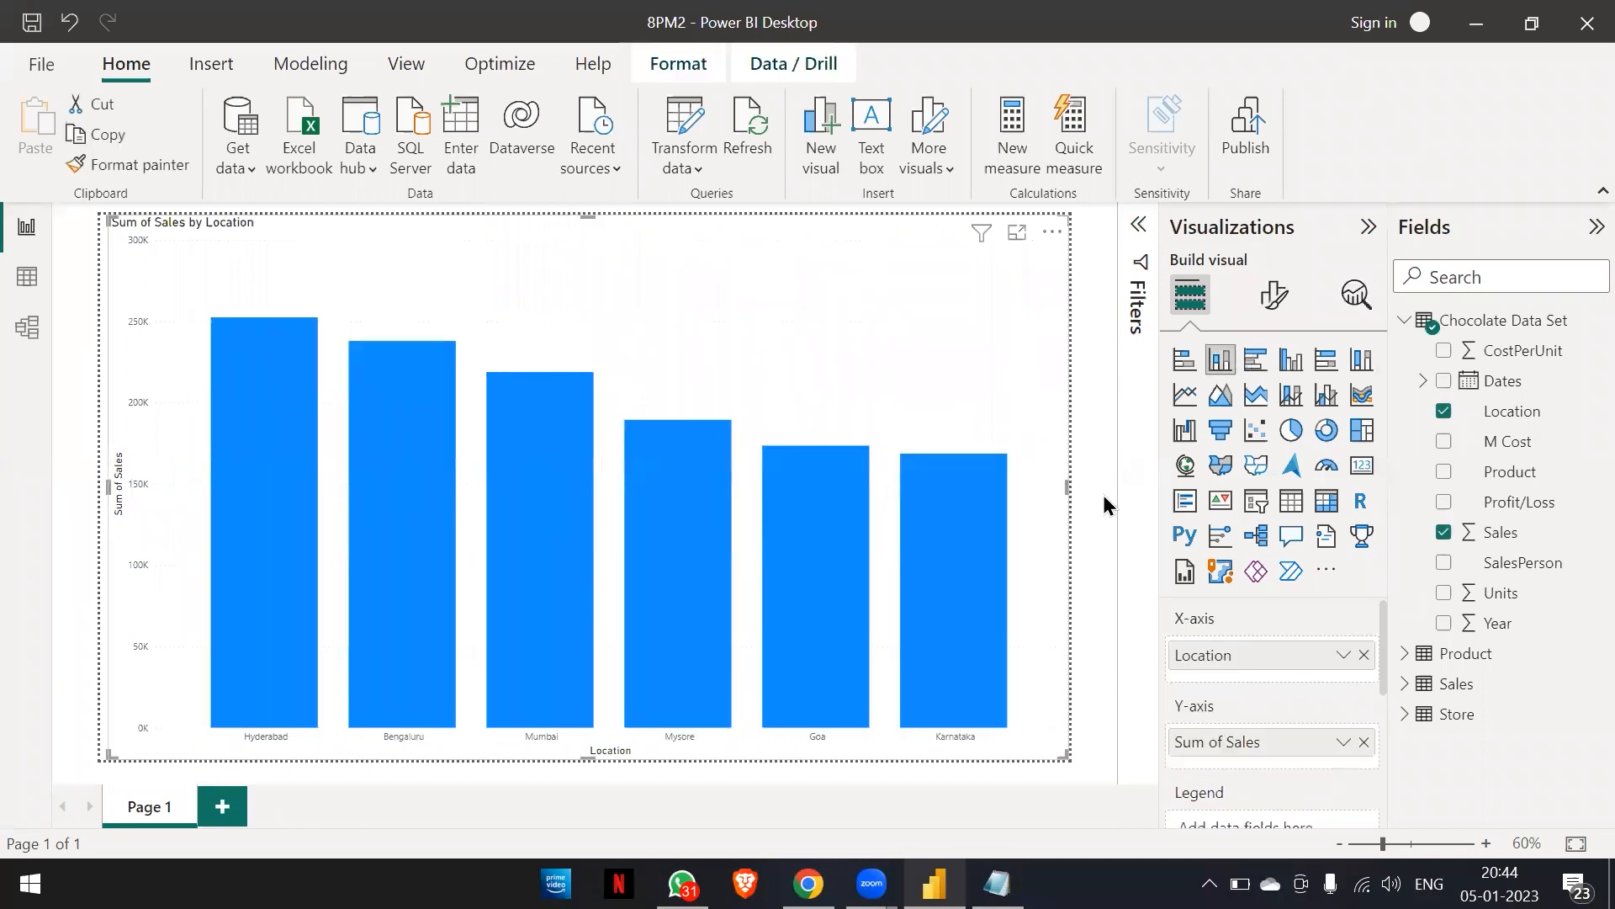
pyautogui.moveTo(771, 256); pyautogui.dragTo(774, 257)
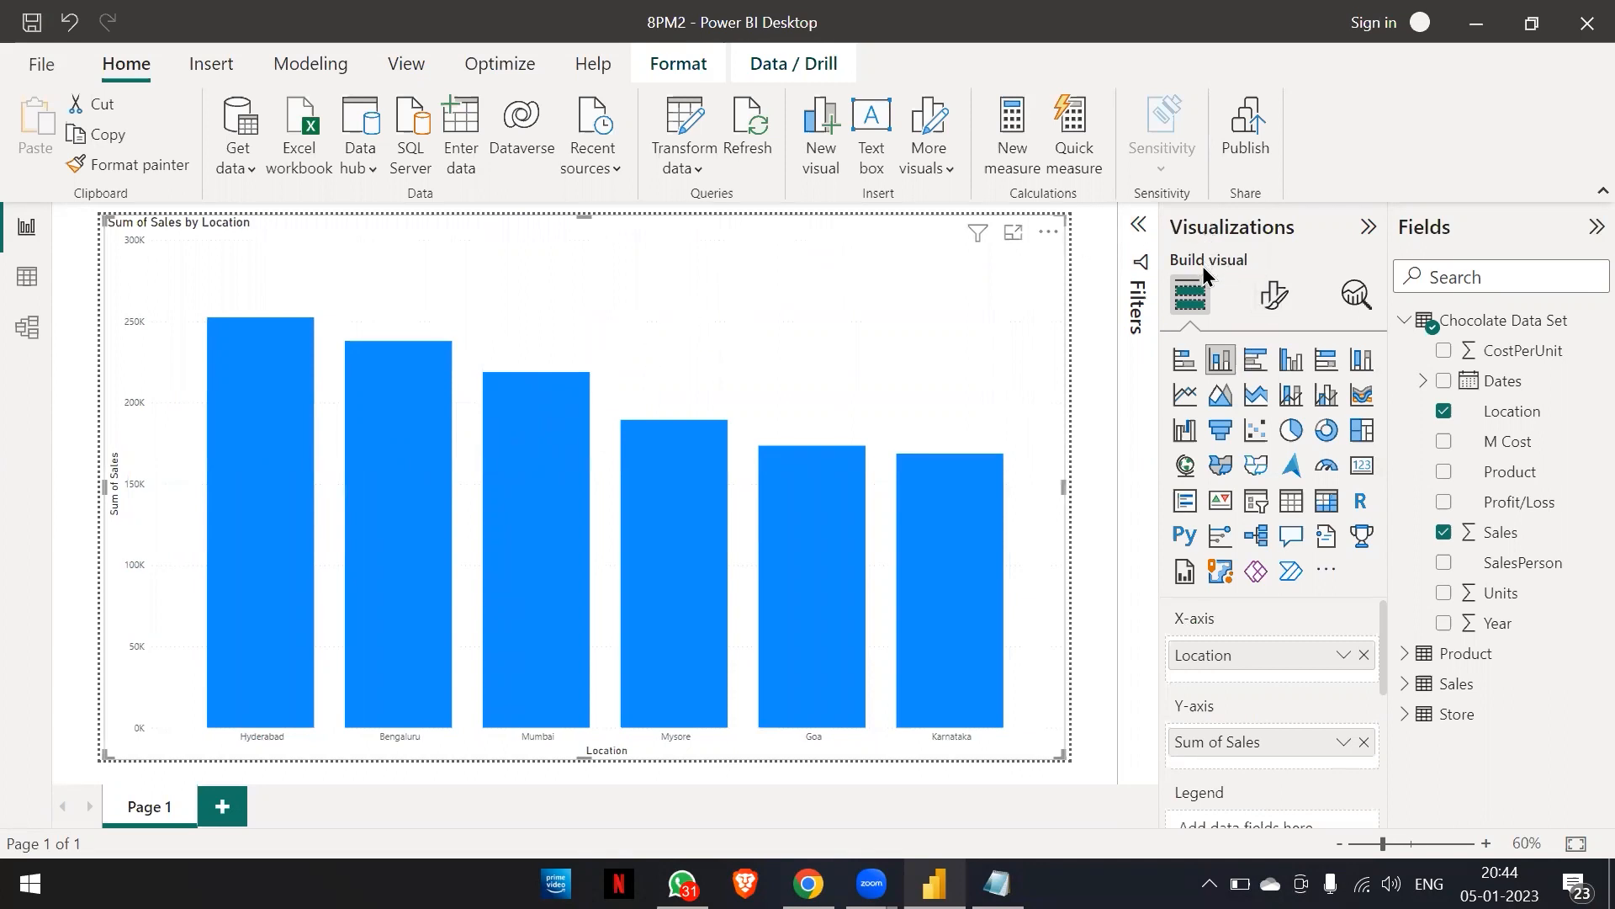
# Change the stacked column chart's title text to "Location Wise Sales".
pyautogui.click(1269, 309)
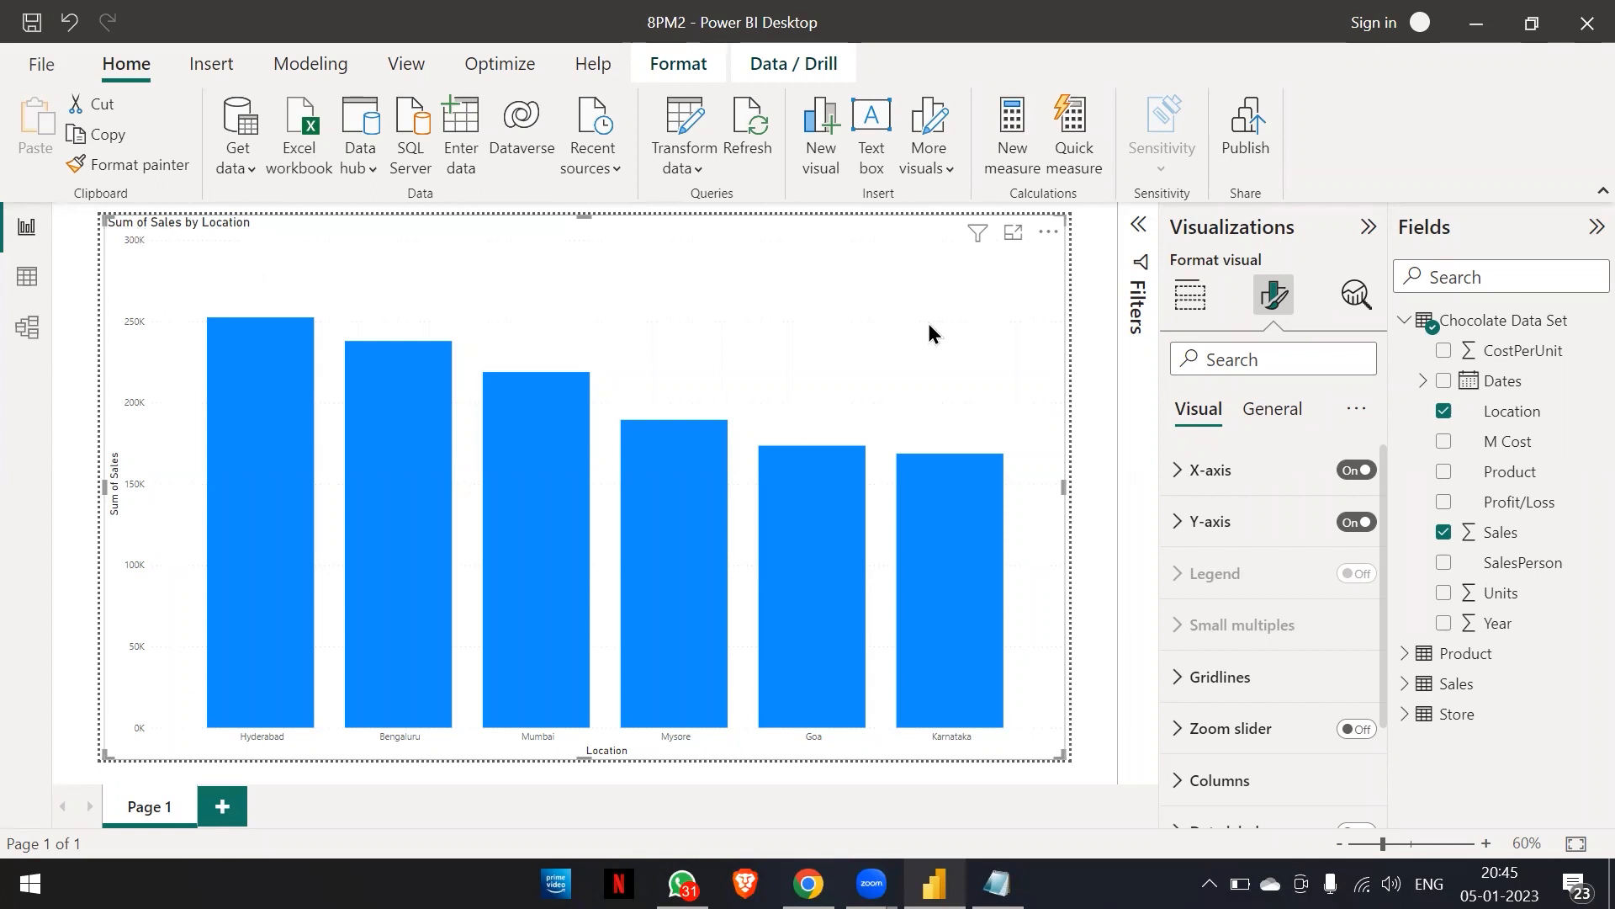
pyautogui.click(1268, 412)
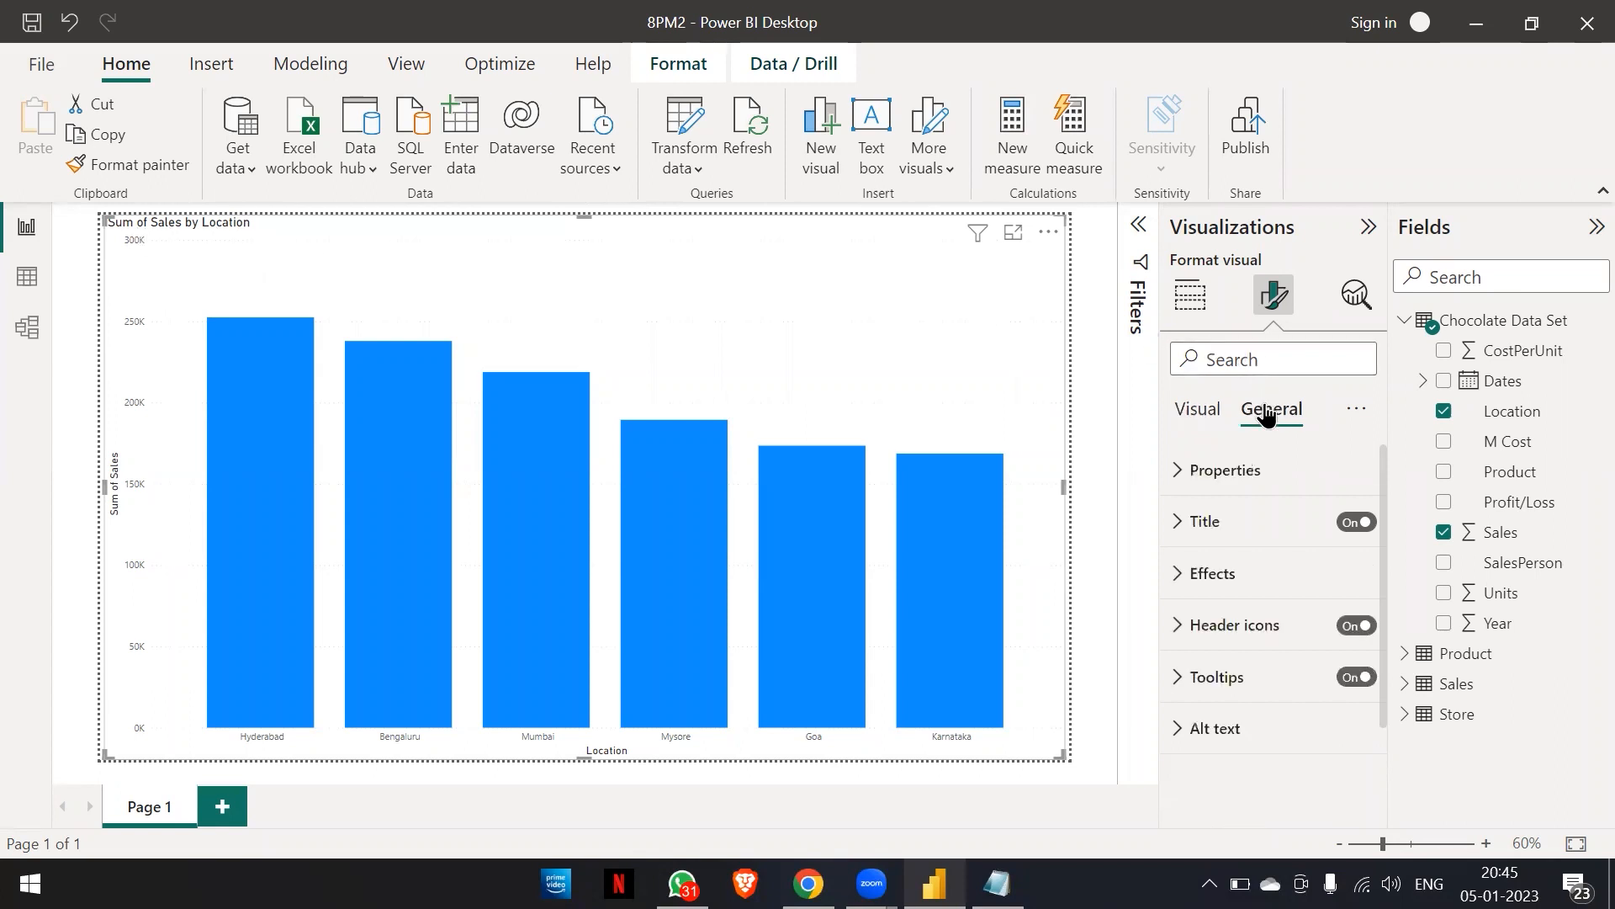
pyautogui.click(1179, 527)
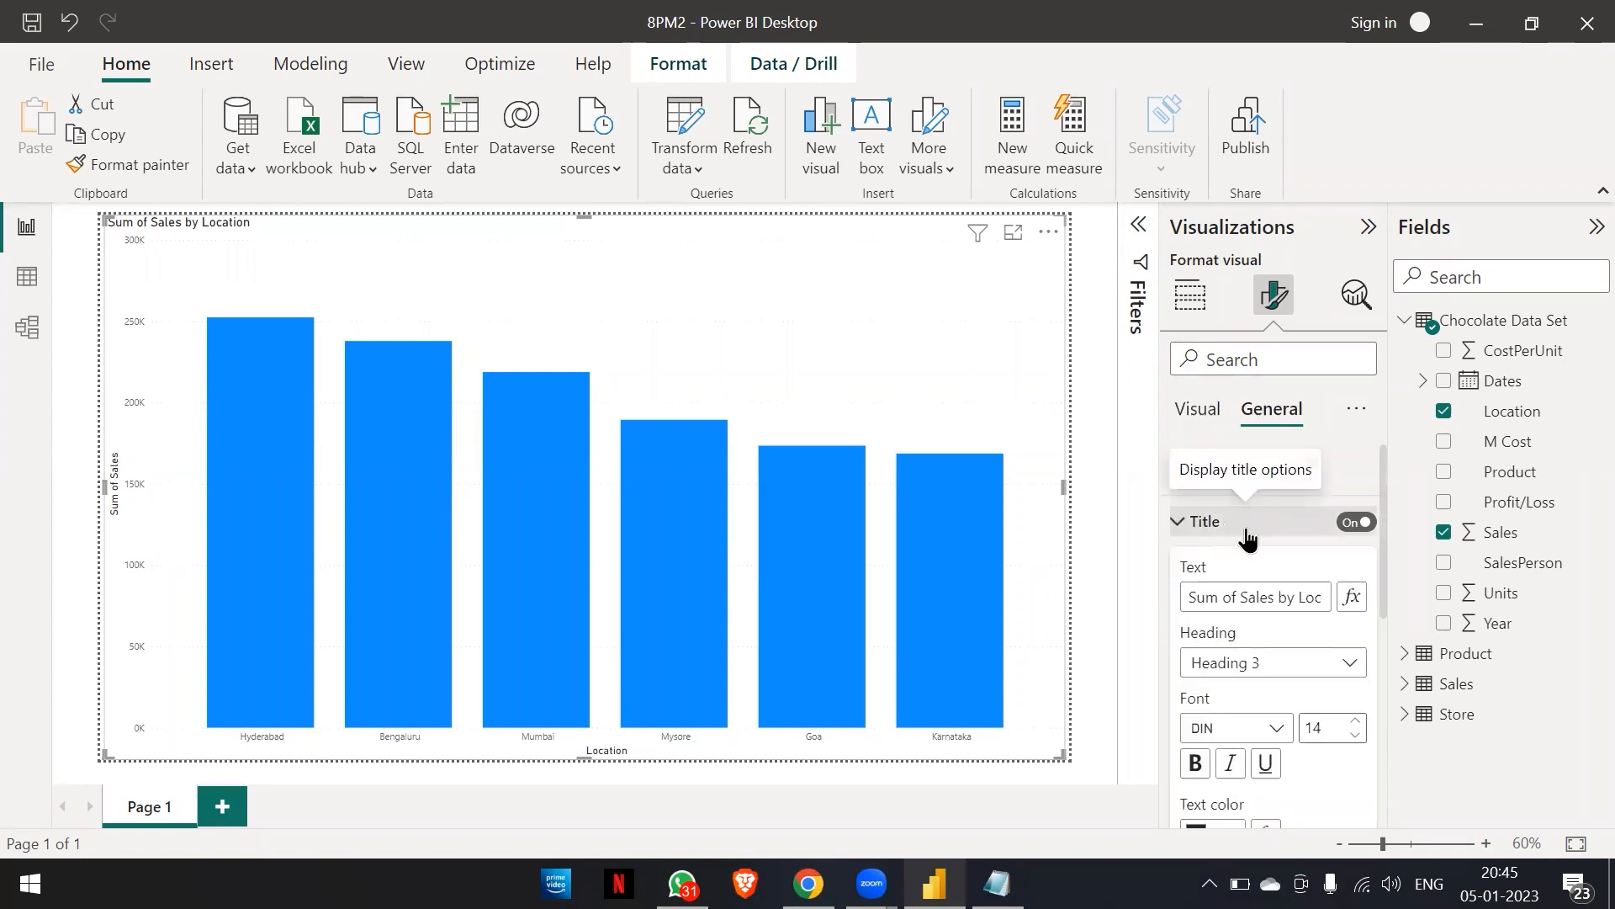
pyautogui.scroll(-1, 1245, 540)
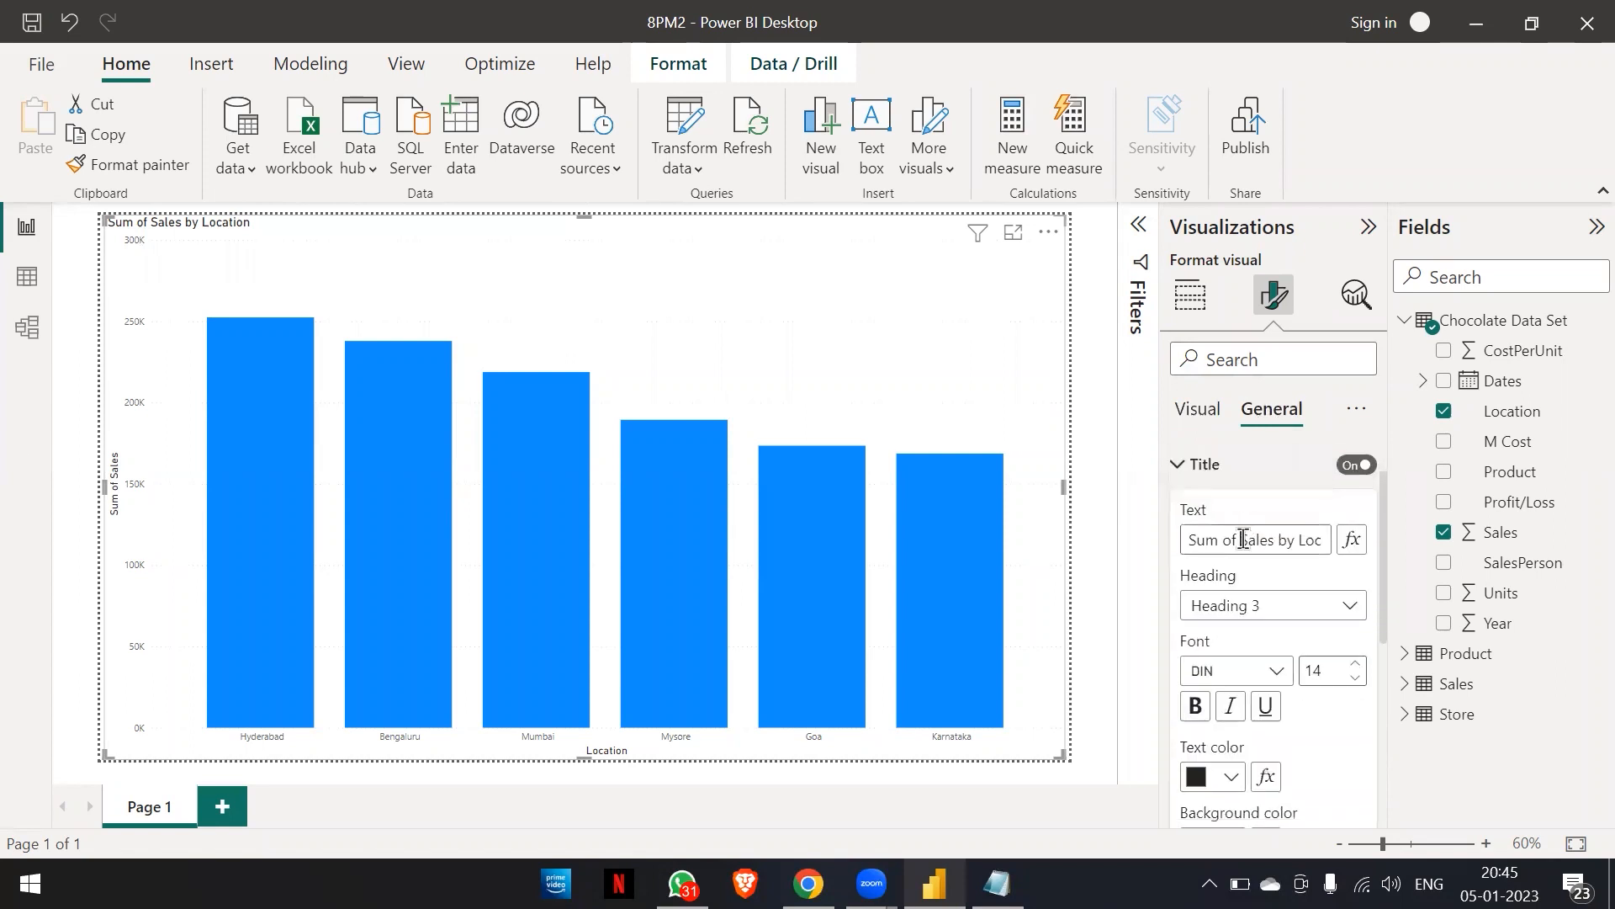
pyautogui.tripleClick(1243, 539)
pyautogui.press('BackSpace')
pyautogui.write('Location Wise Sales')
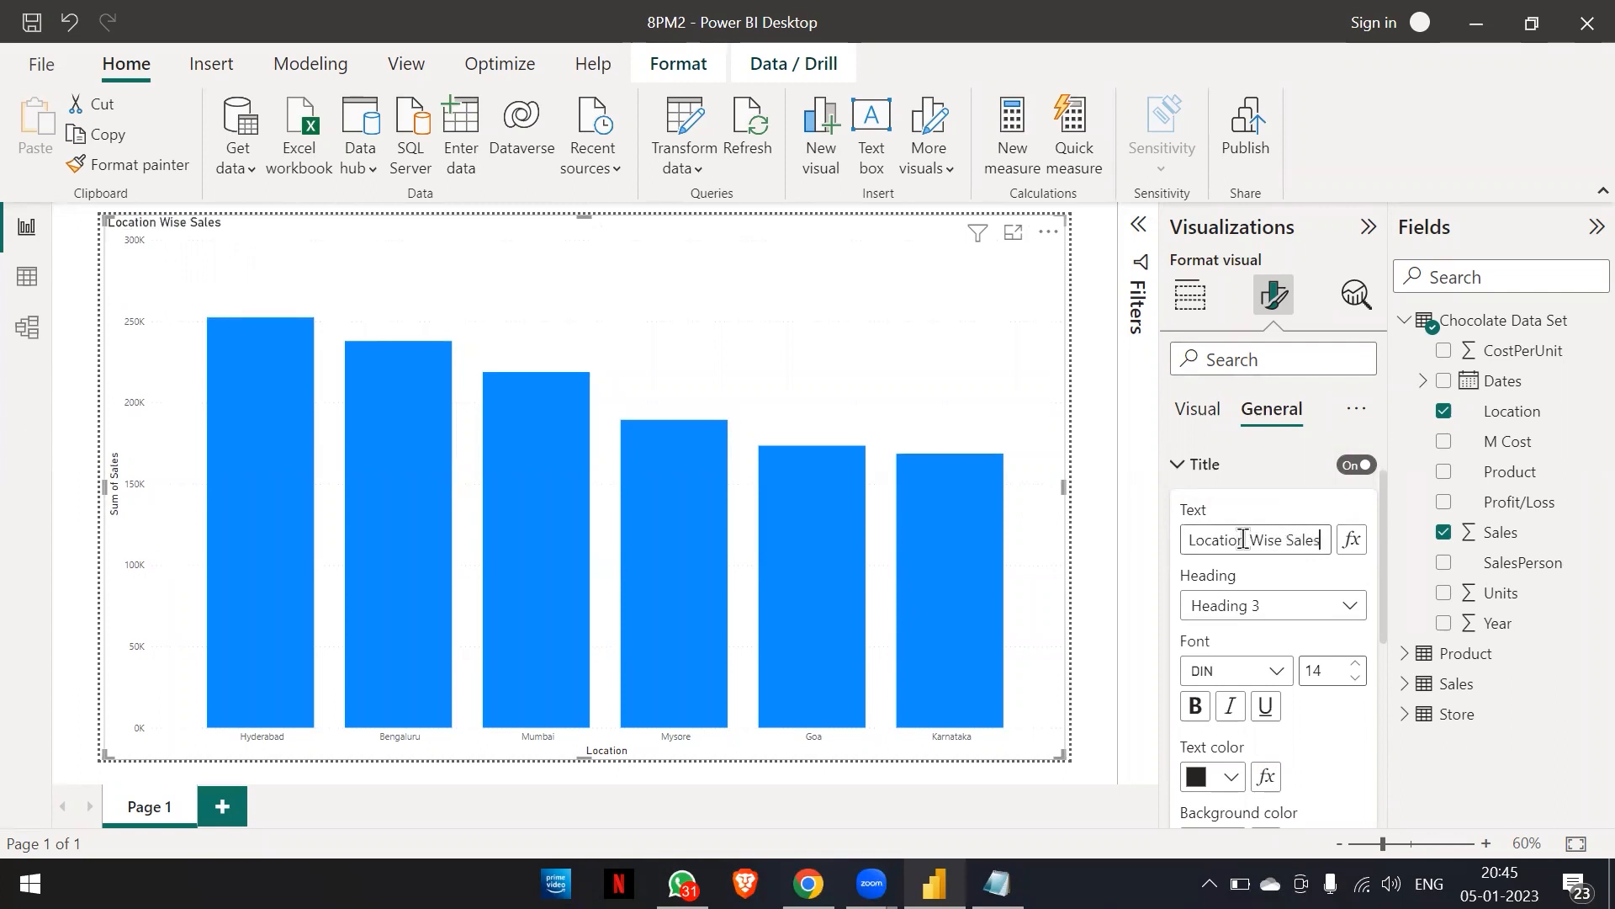
# Set the chart title's font size to 25 and make it bold.
pyautogui.click(1355, 663)
pyautogui.click(1355, 663)
pyautogui.click(1355, 663)
pyautogui.click(1354, 663)
pyautogui.click(1355, 663)
pyautogui.click(1354, 663)
pyautogui.click(1354, 665)
pyautogui.click(1355, 665)
pyautogui.click(1355, 664)
pyautogui.click(1355, 665)
pyautogui.click(1355, 664)
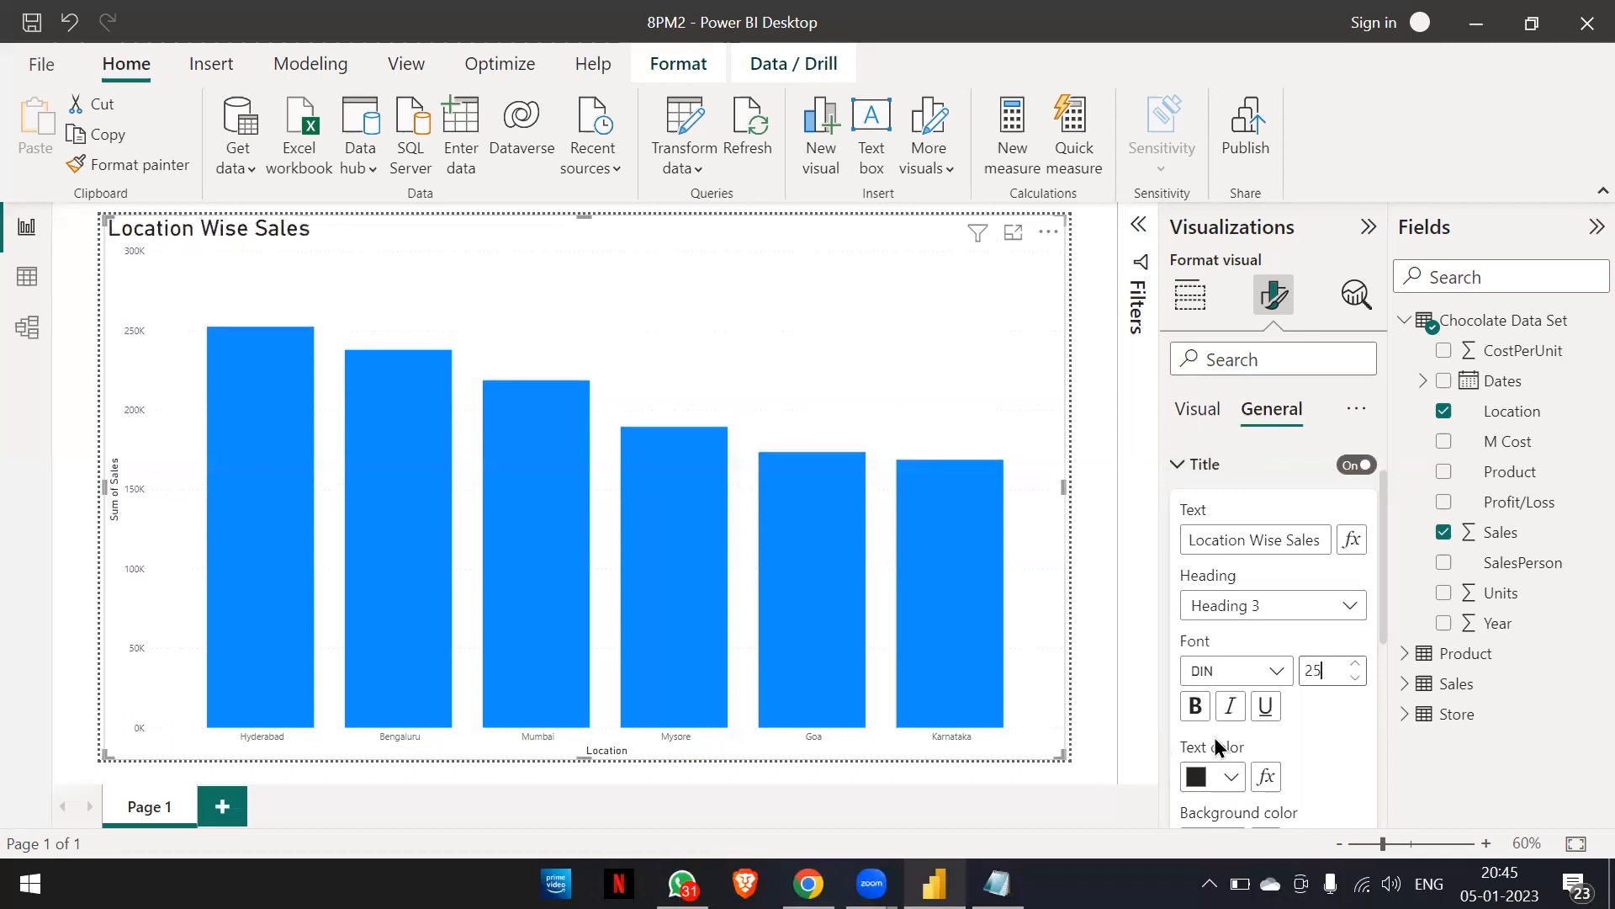
pyautogui.click(1194, 706)
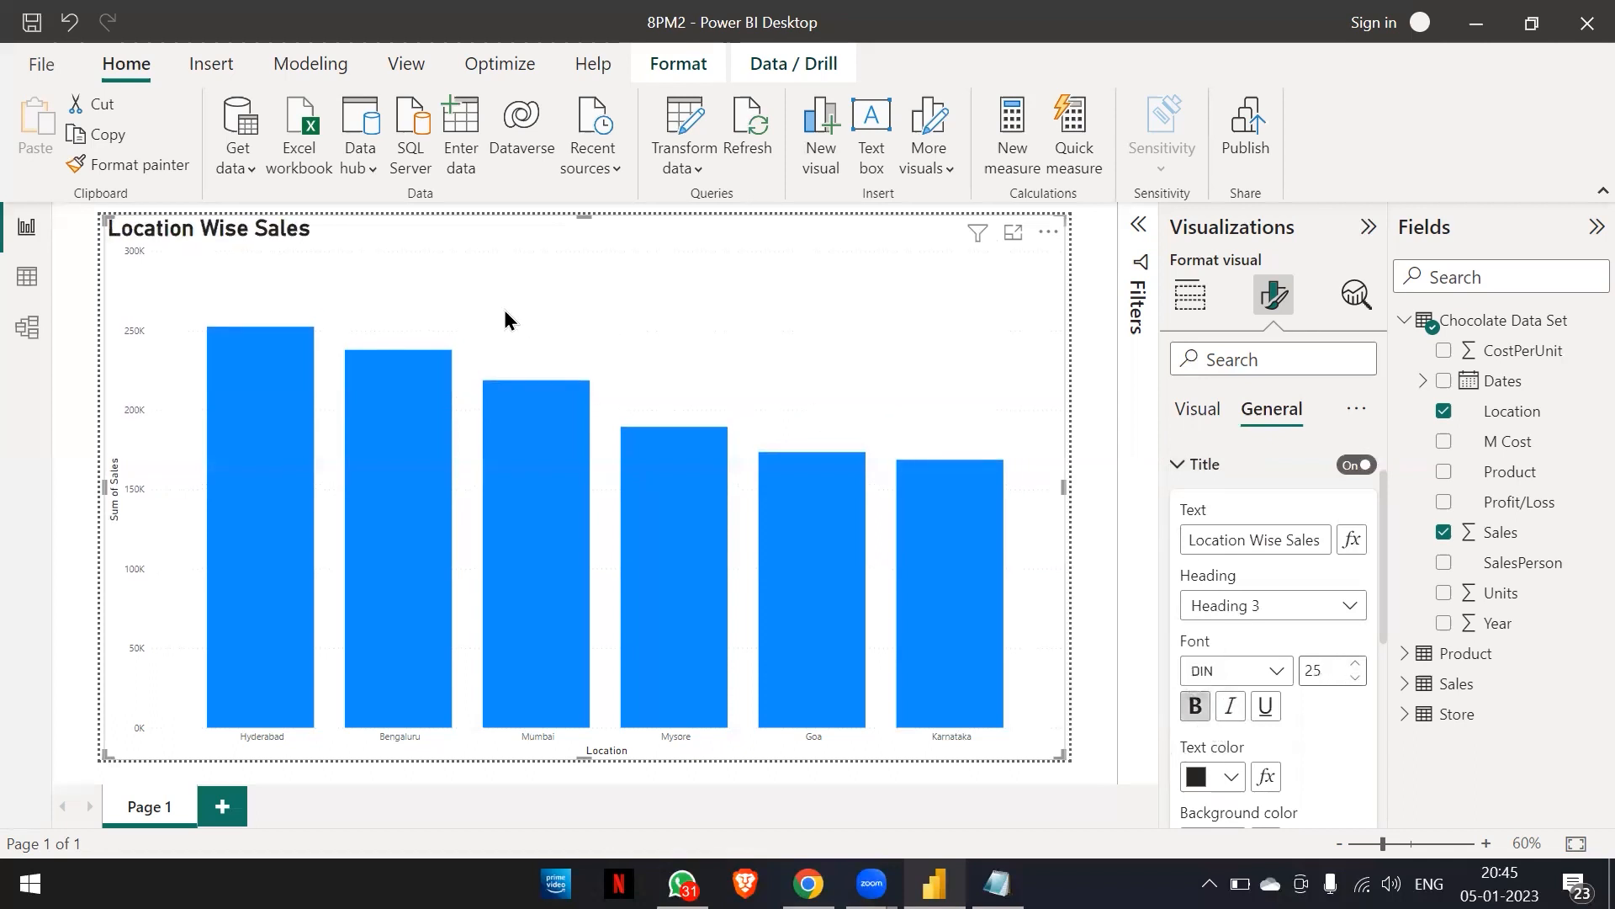
# Color the chart title orange and center it horizontally.
pyautogui.scroll(-2, 1233, 621)
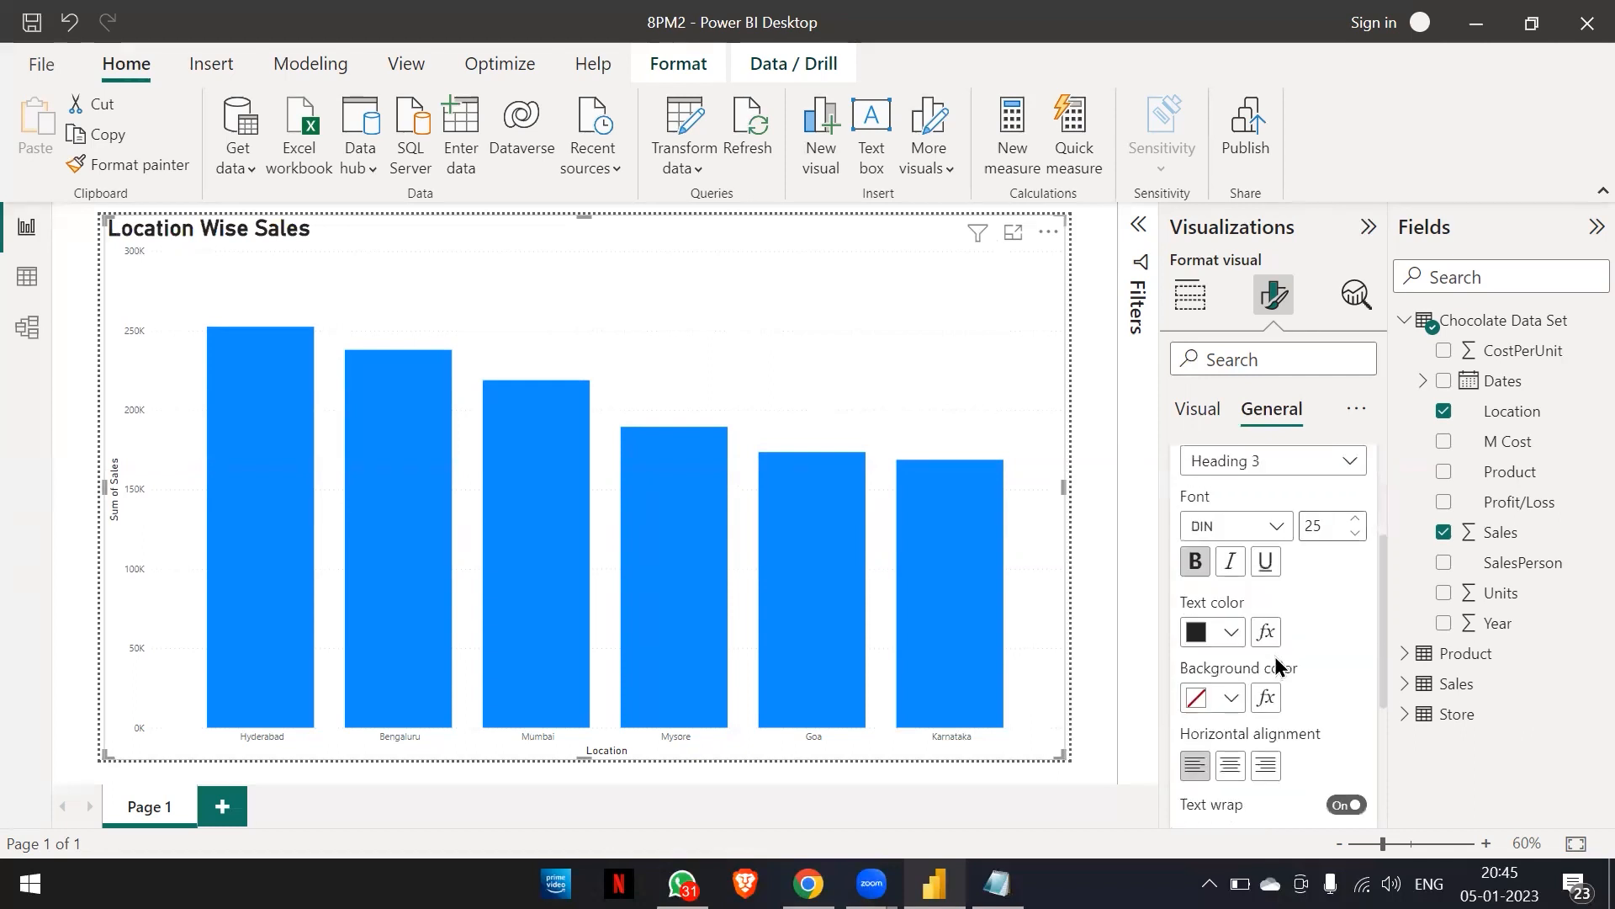
pyautogui.click(1231, 631)
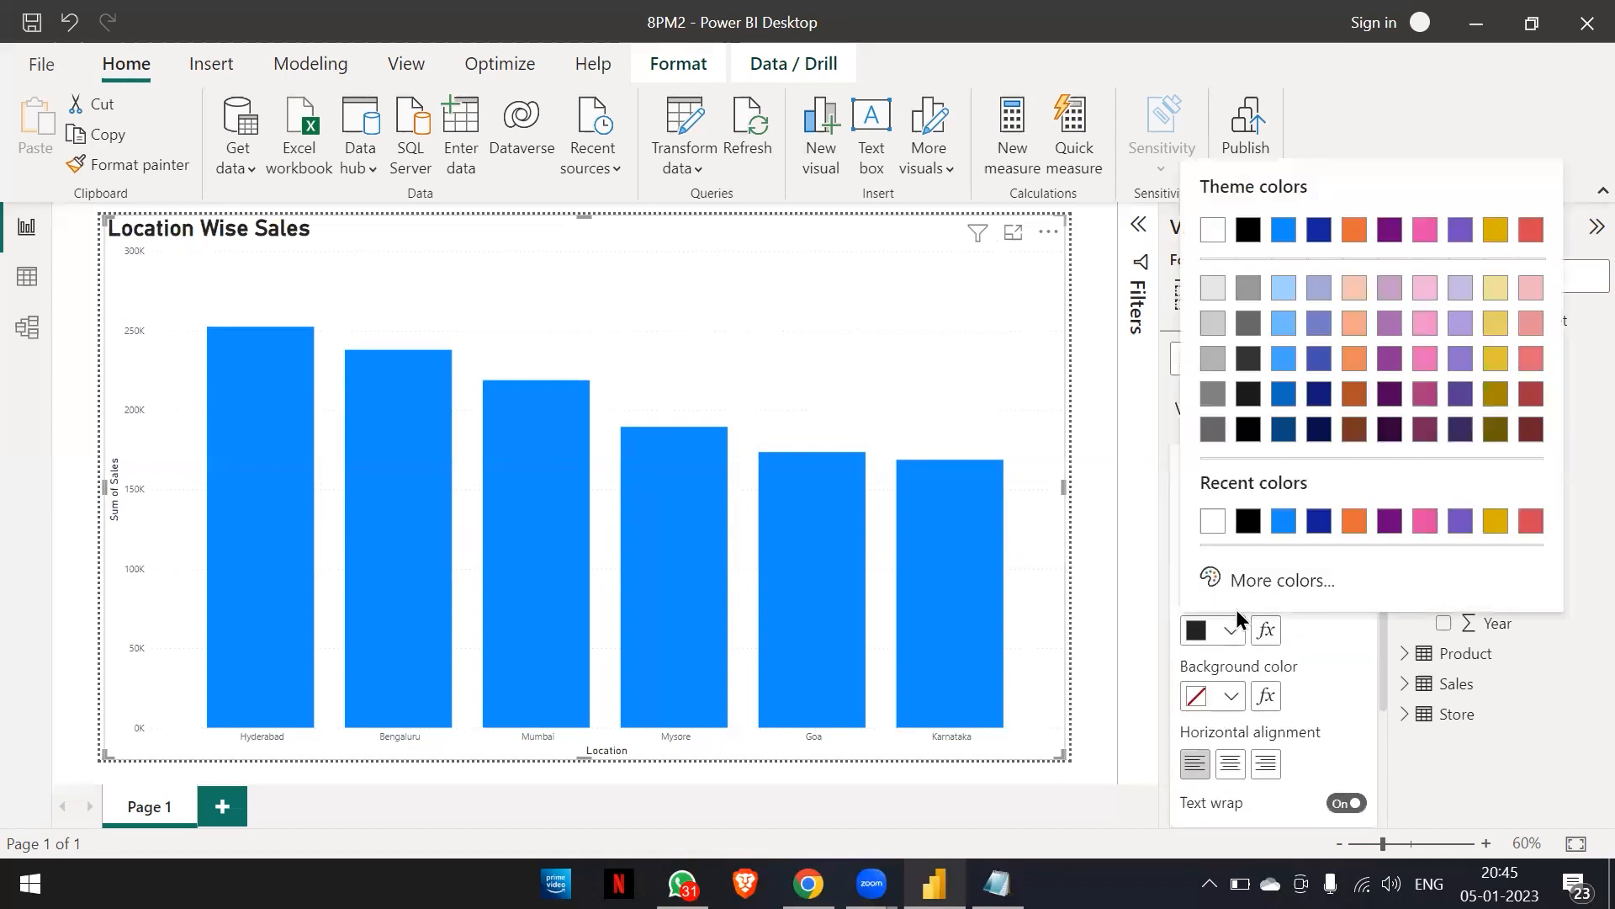
pyautogui.click(1352, 523)
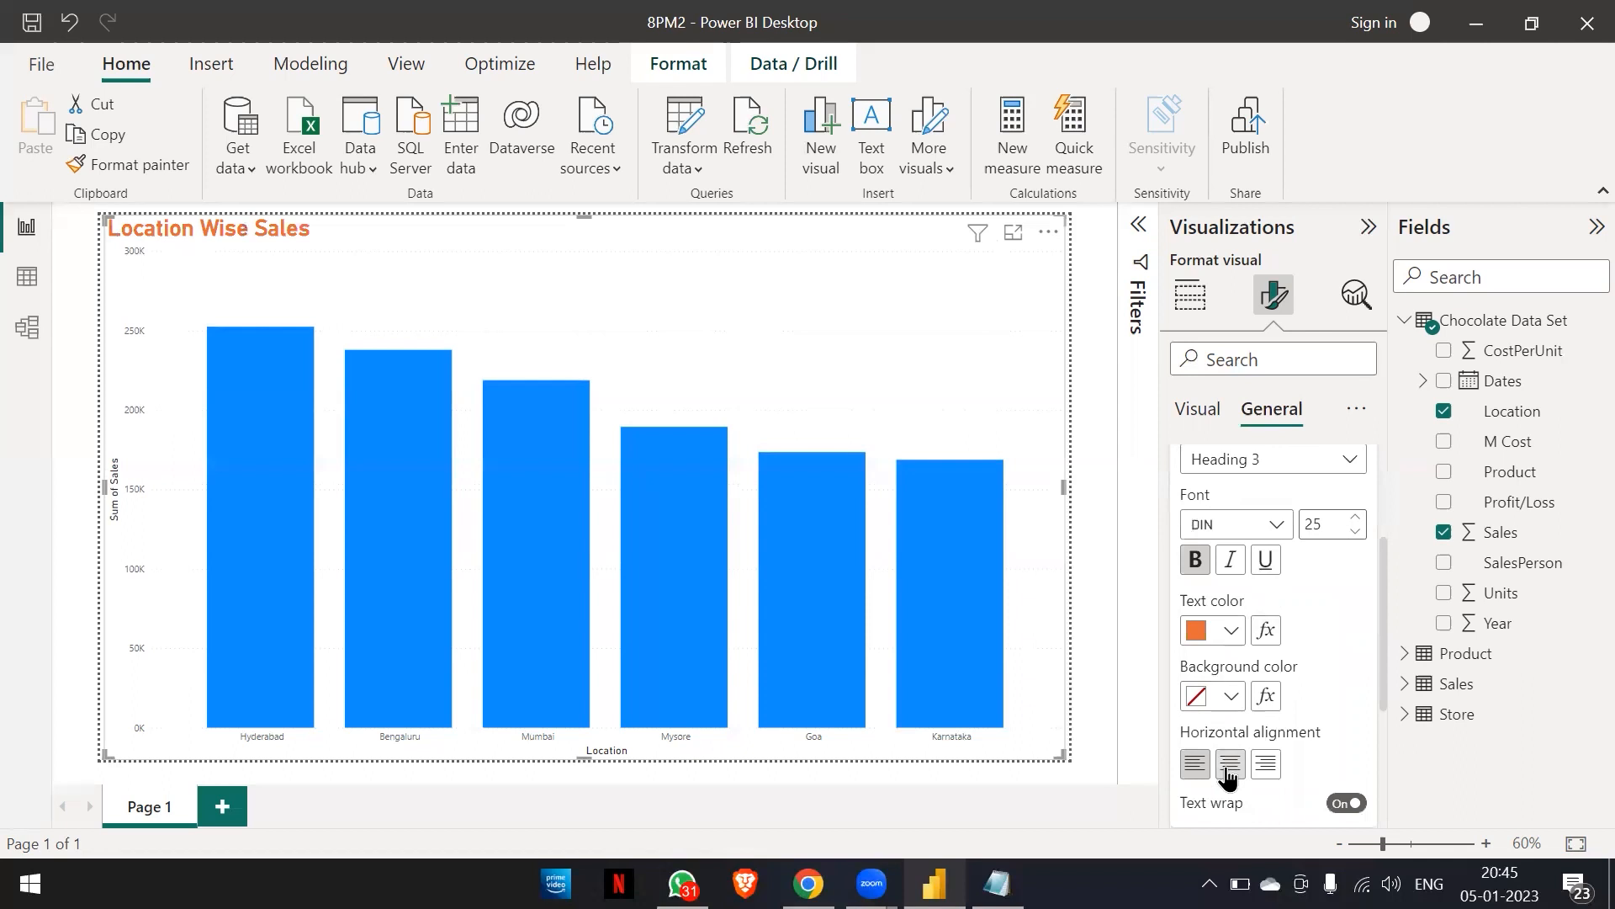
pyautogui.click(1229, 766)
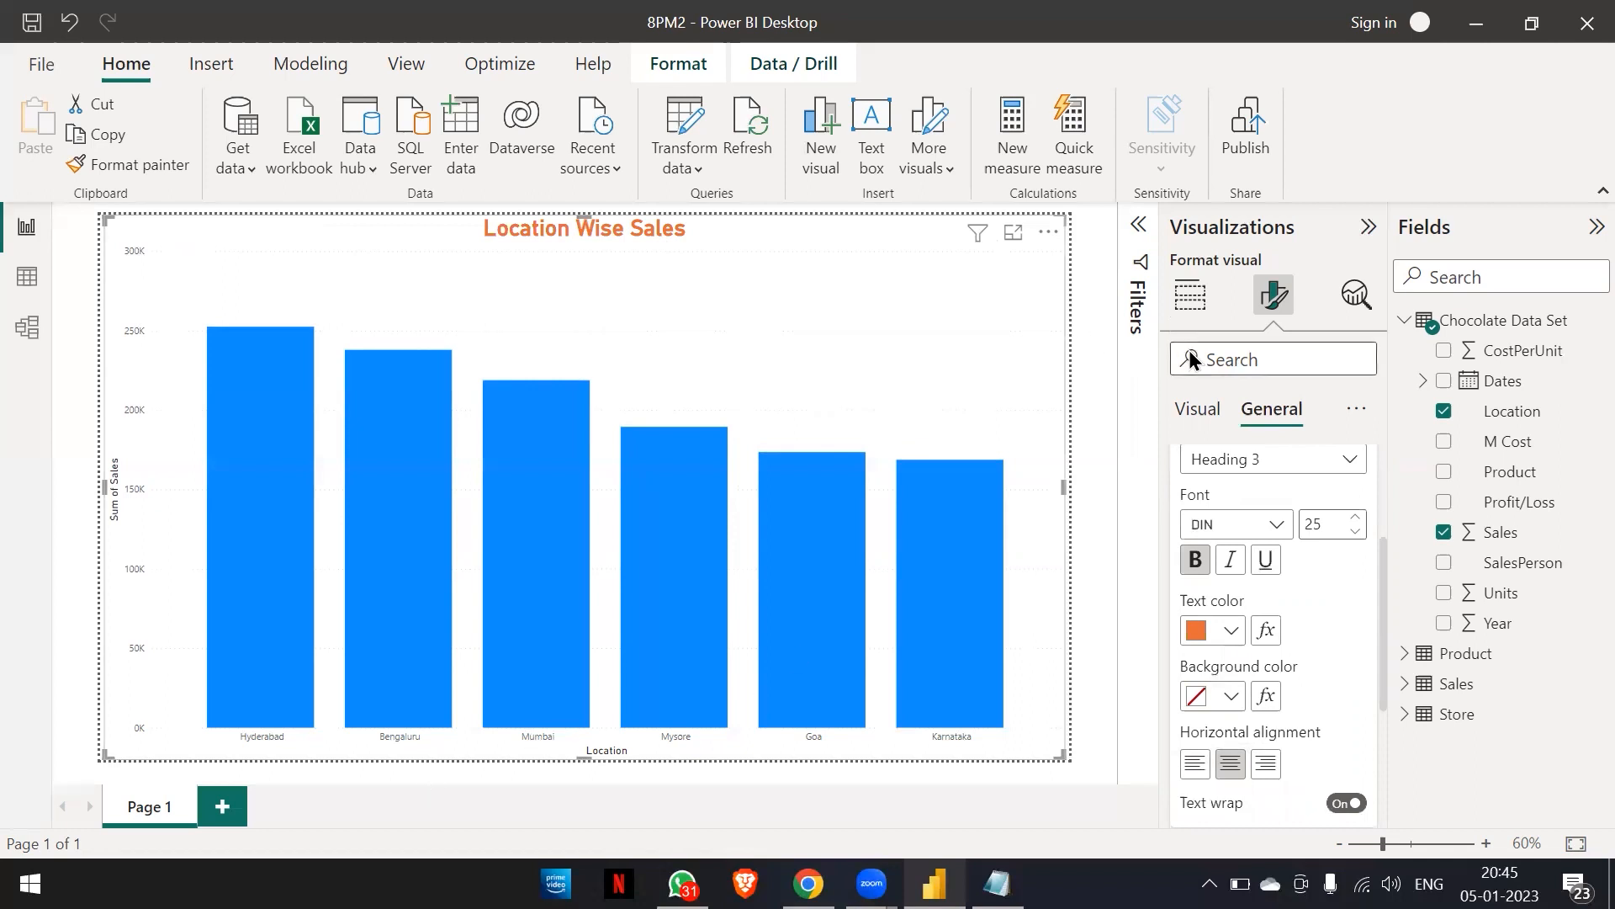
# Set the font size of the chart's X-axis values to 15.
pyautogui.click(1198, 413)
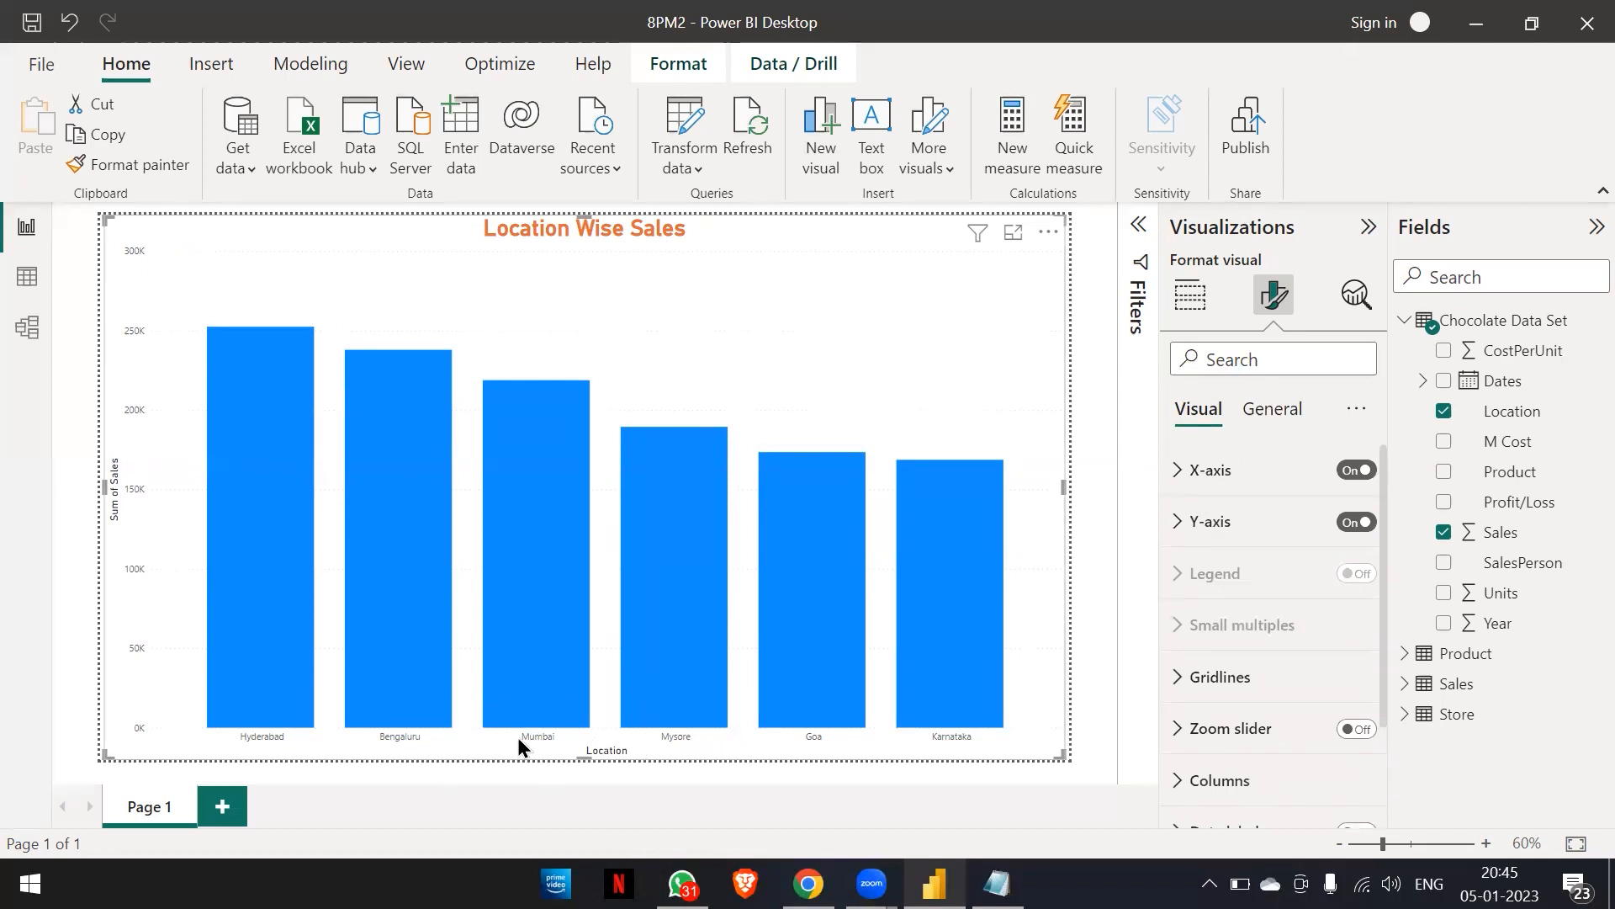
pyautogui.click(1181, 476)
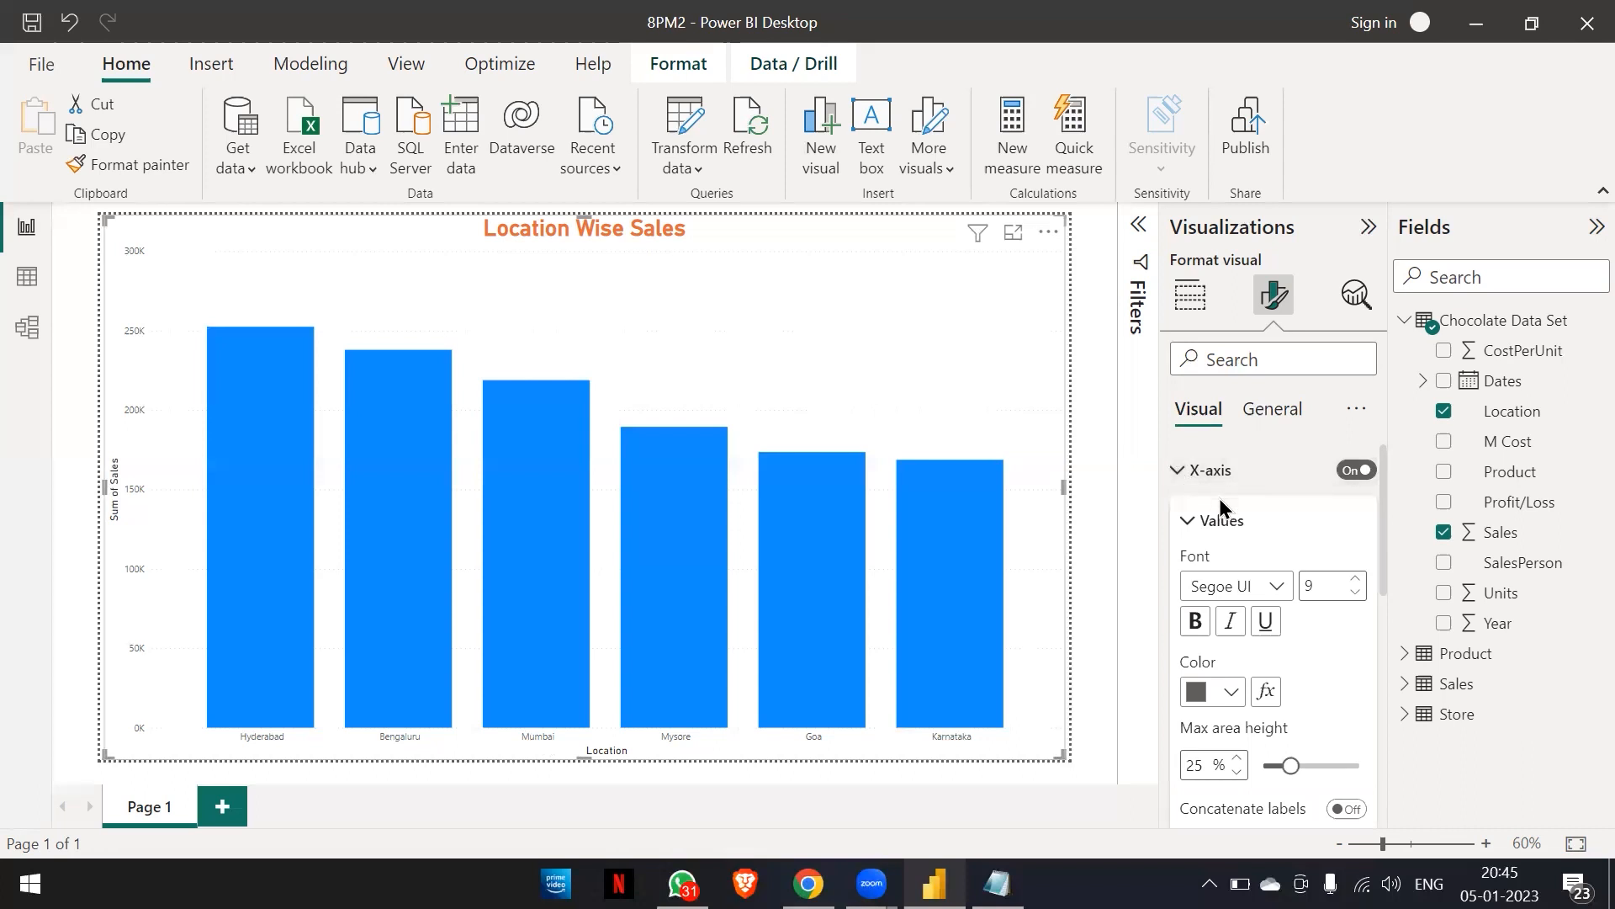
pyautogui.scroll(-1, 1219, 498)
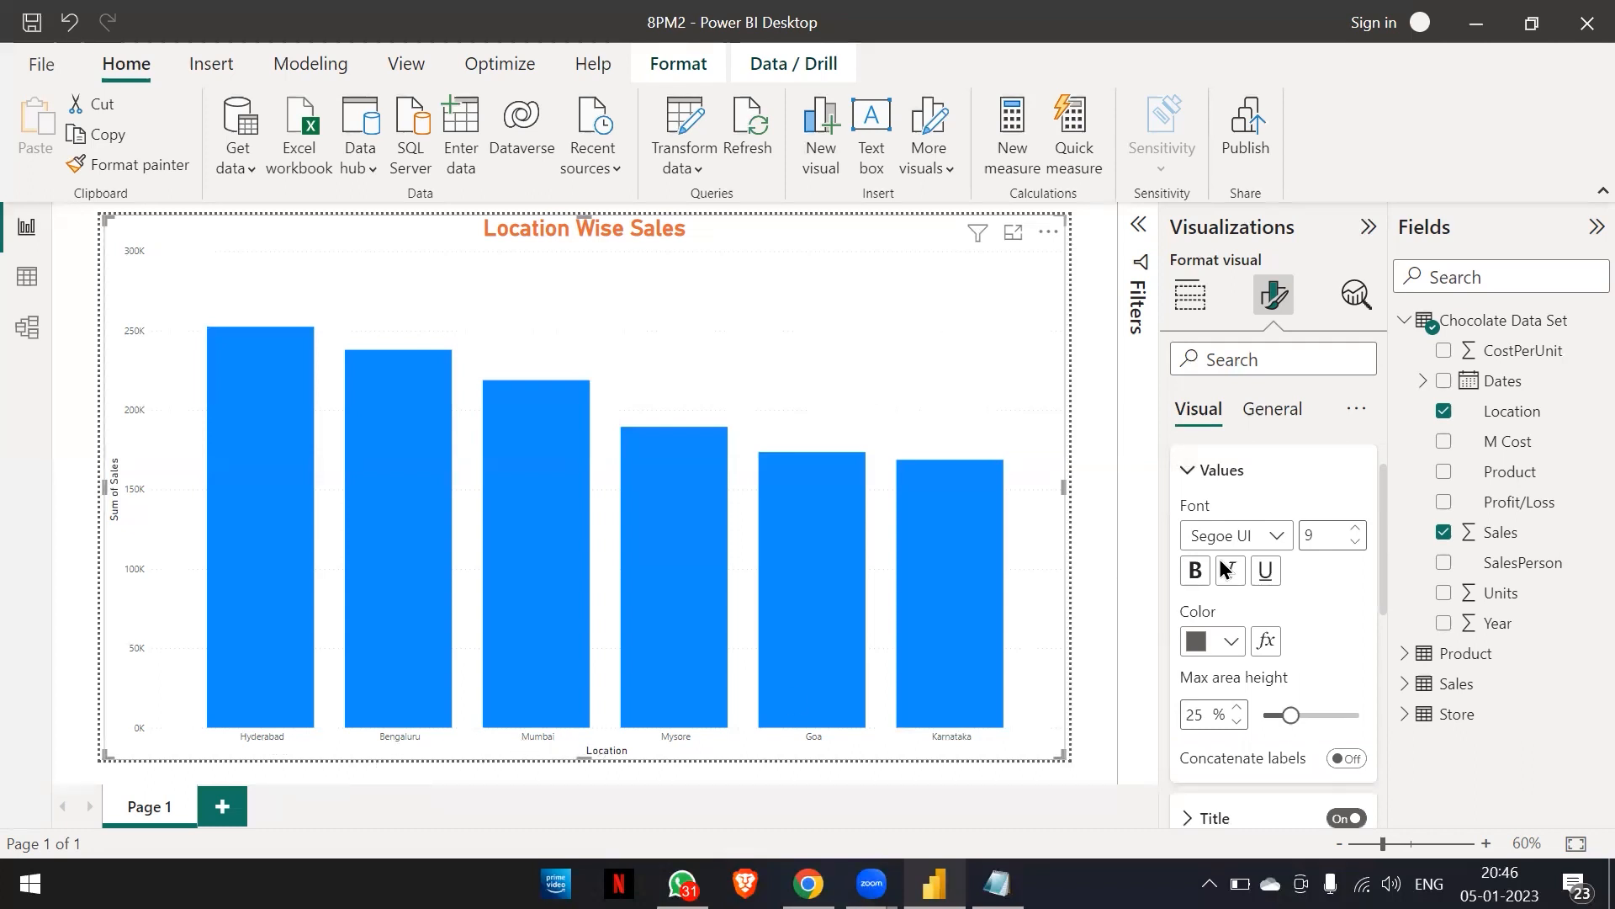
pyautogui.click(1361, 534)
pyautogui.click(1360, 534)
pyautogui.click(1360, 535)
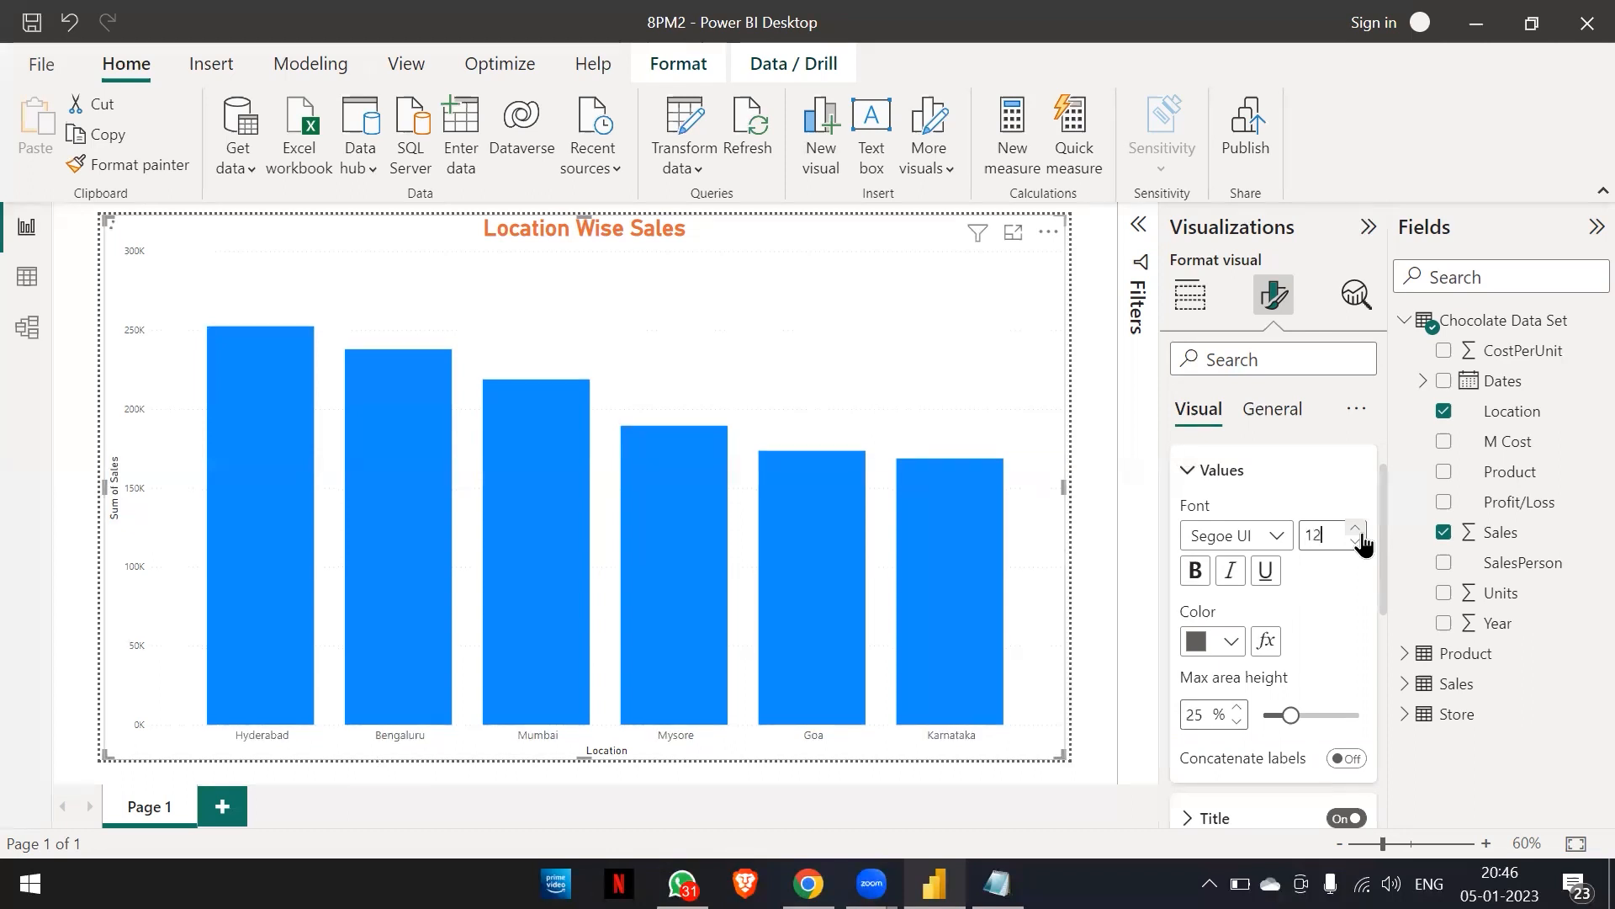
pyautogui.click(1361, 535)
pyautogui.click(1360, 534)
pyautogui.click(1361, 534)
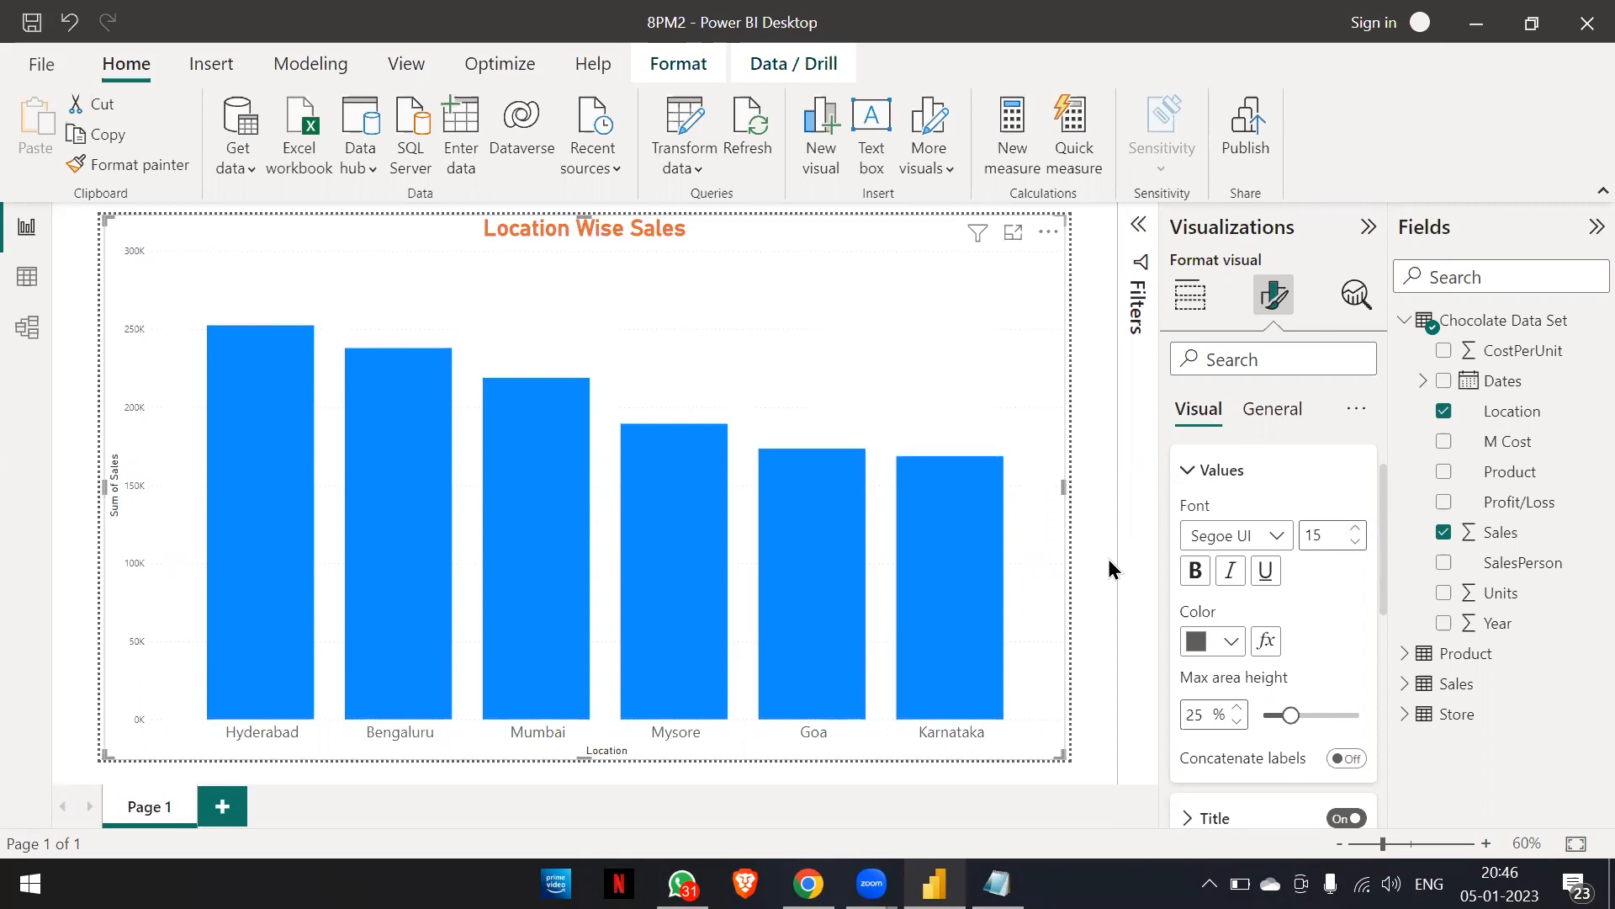
# Make the X-axis values bold and orange.
pyautogui.click(1196, 572)
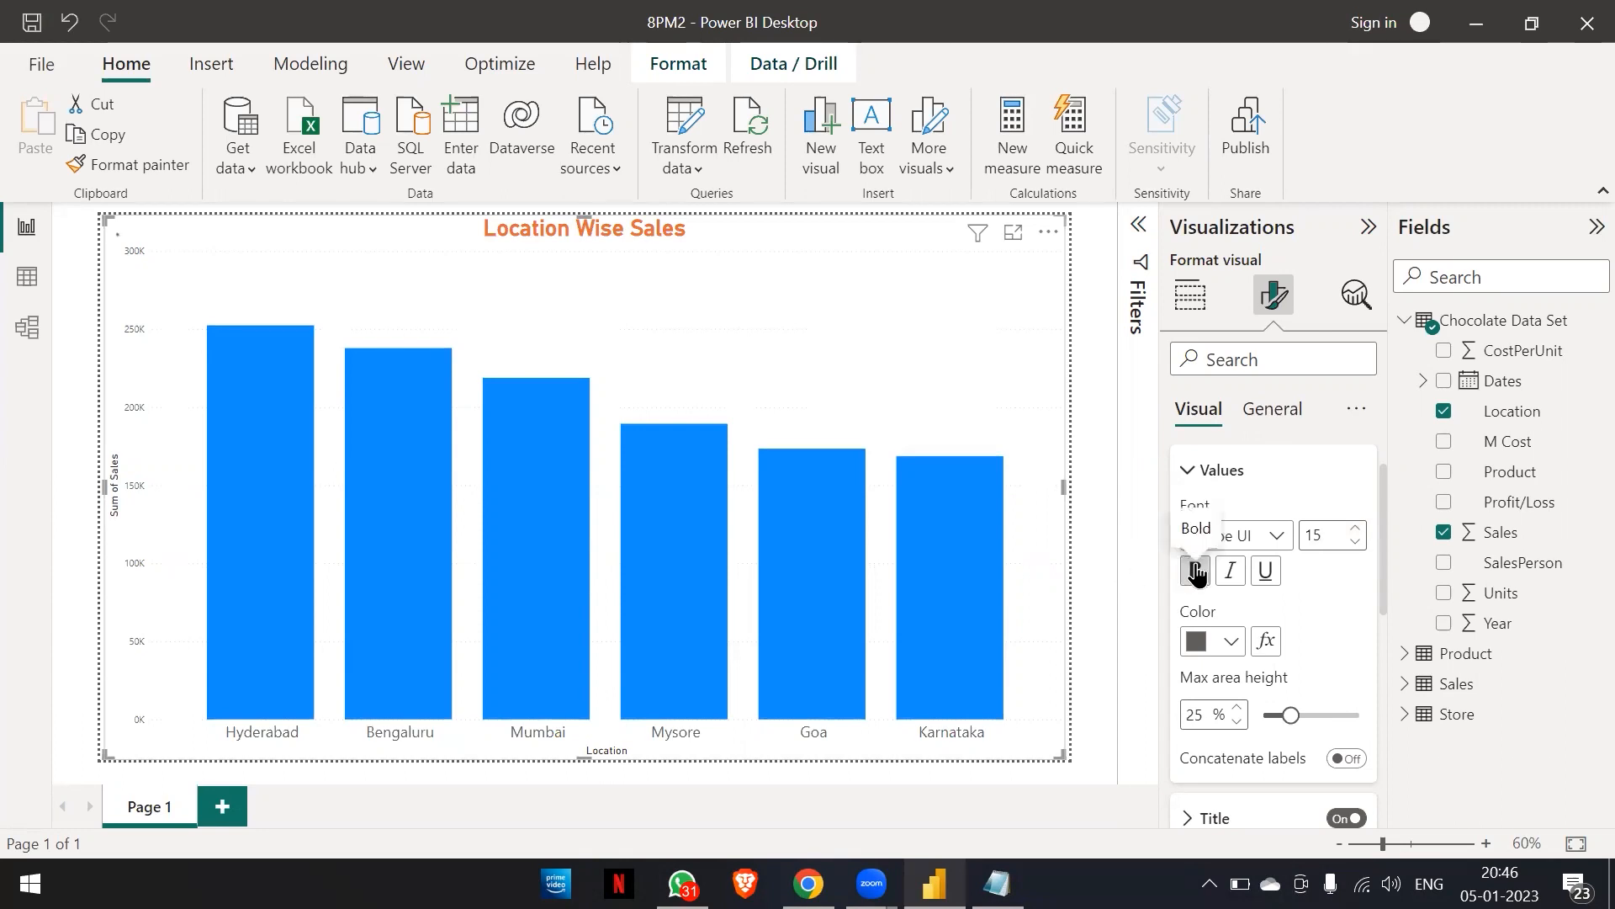
pyautogui.click(1231, 644)
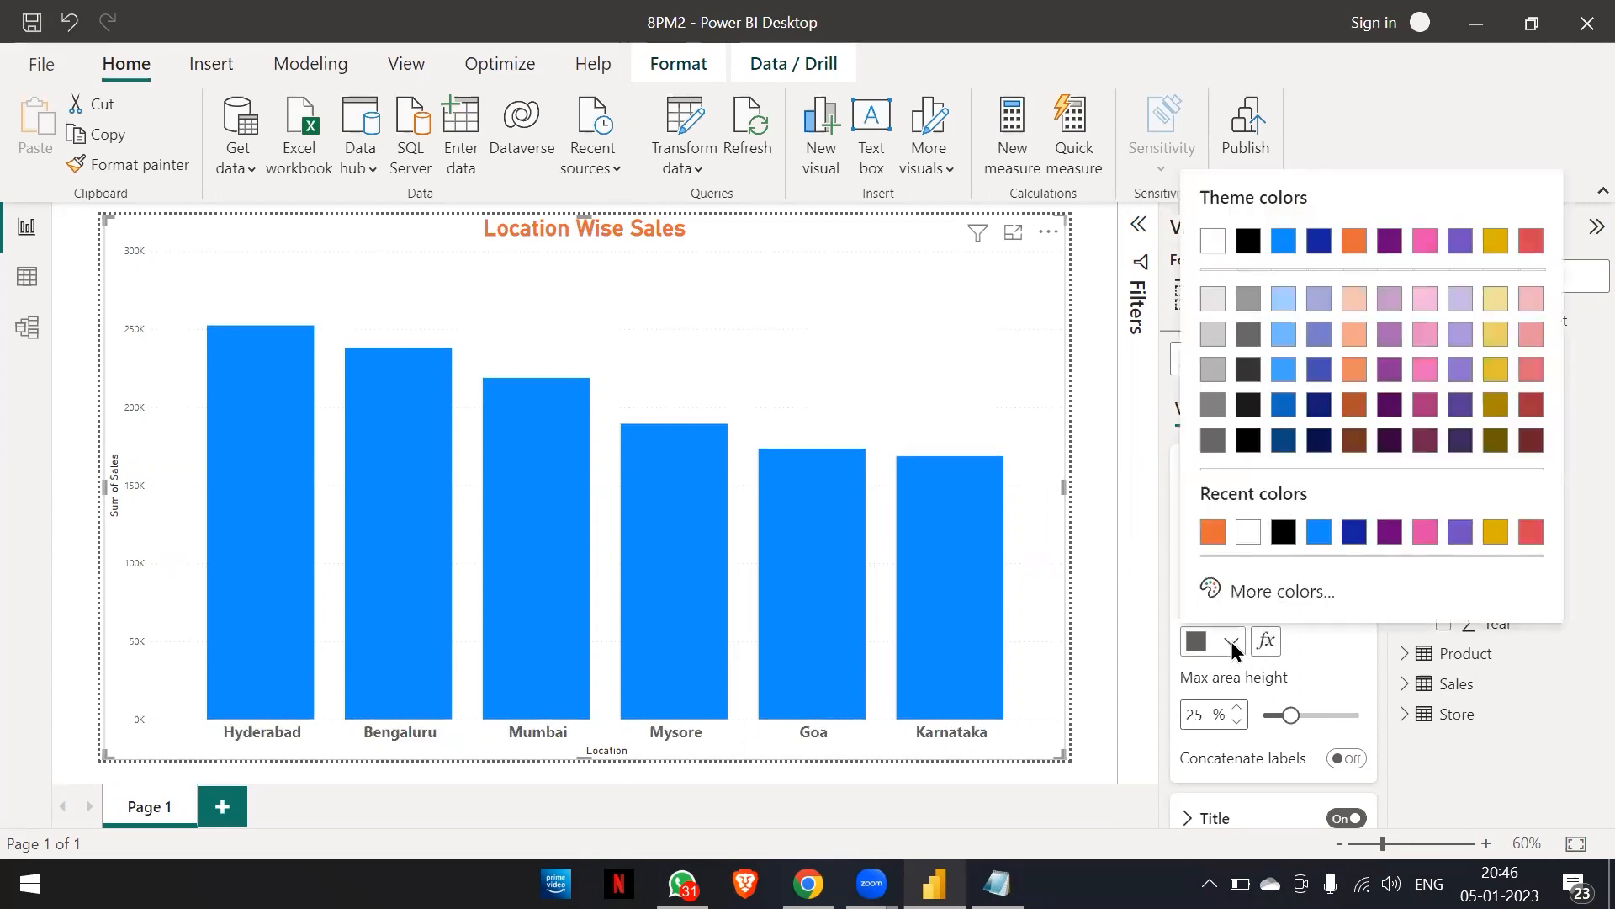
pyautogui.click(1211, 538)
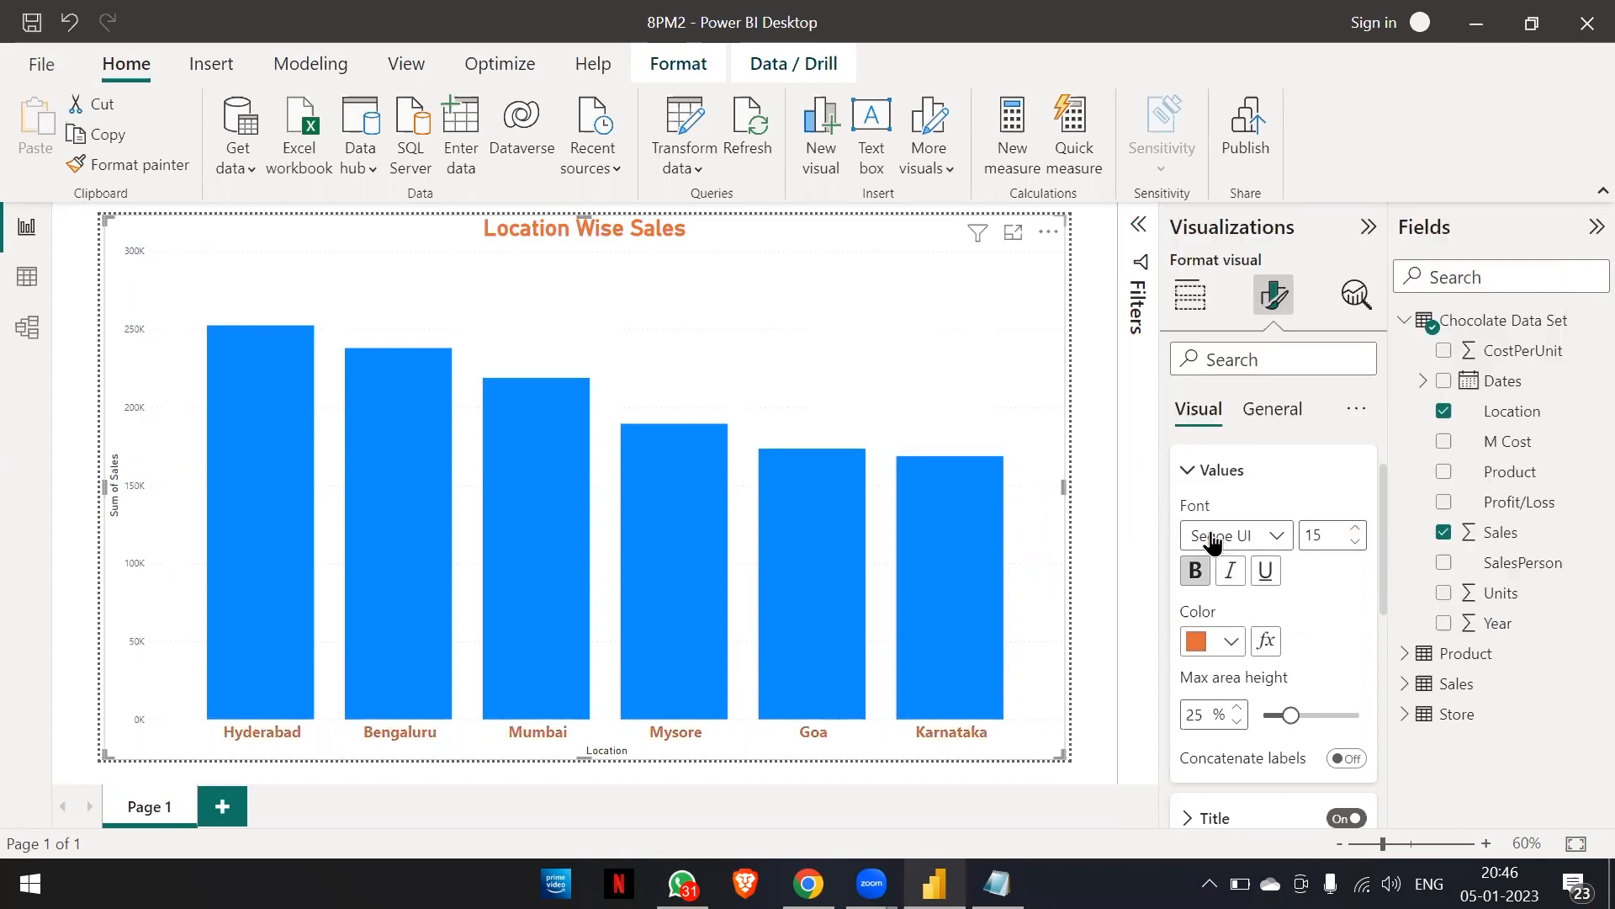
# Turn the X-axis title back on and set its text to "City".
pyautogui.scroll(-2, 1233, 595)
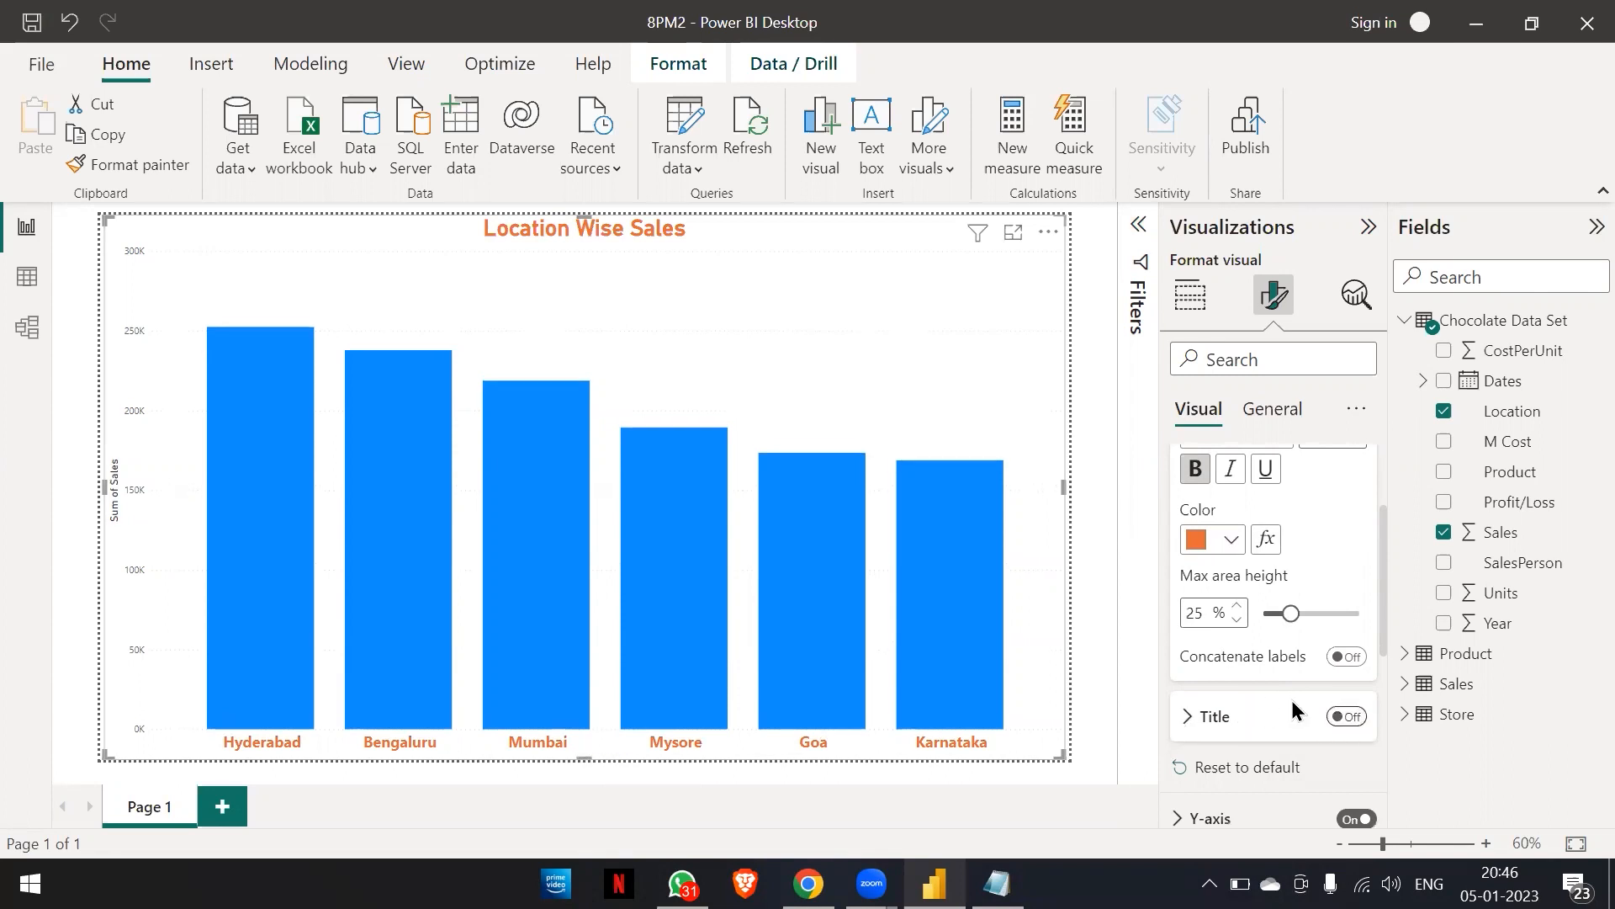
pyautogui.click(1349, 717)
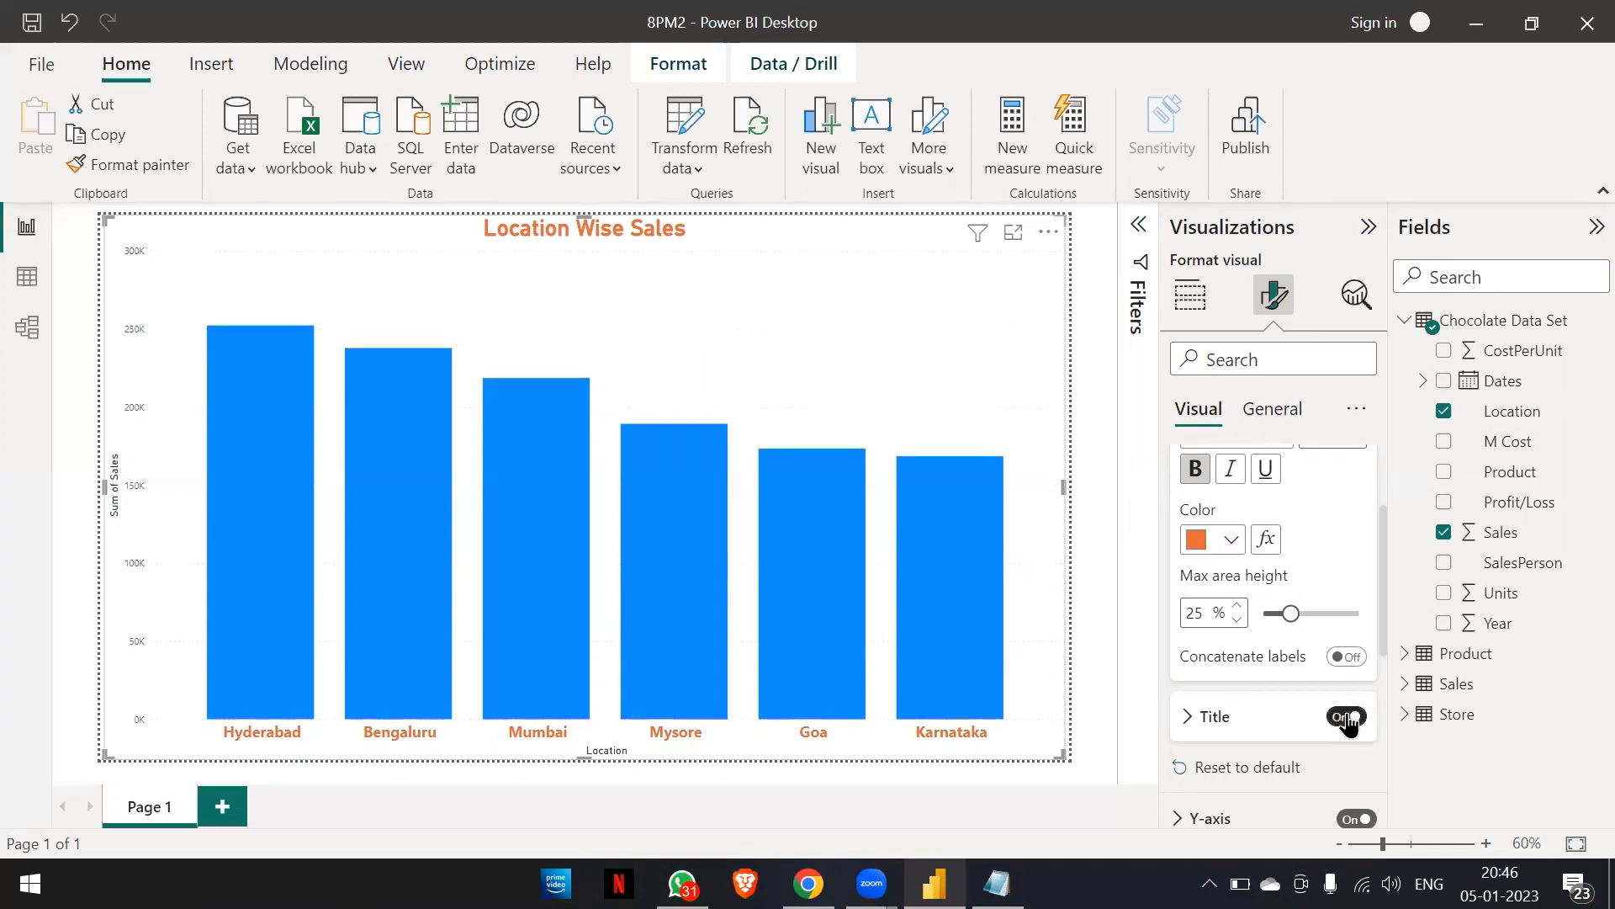
pyautogui.click(1188, 718)
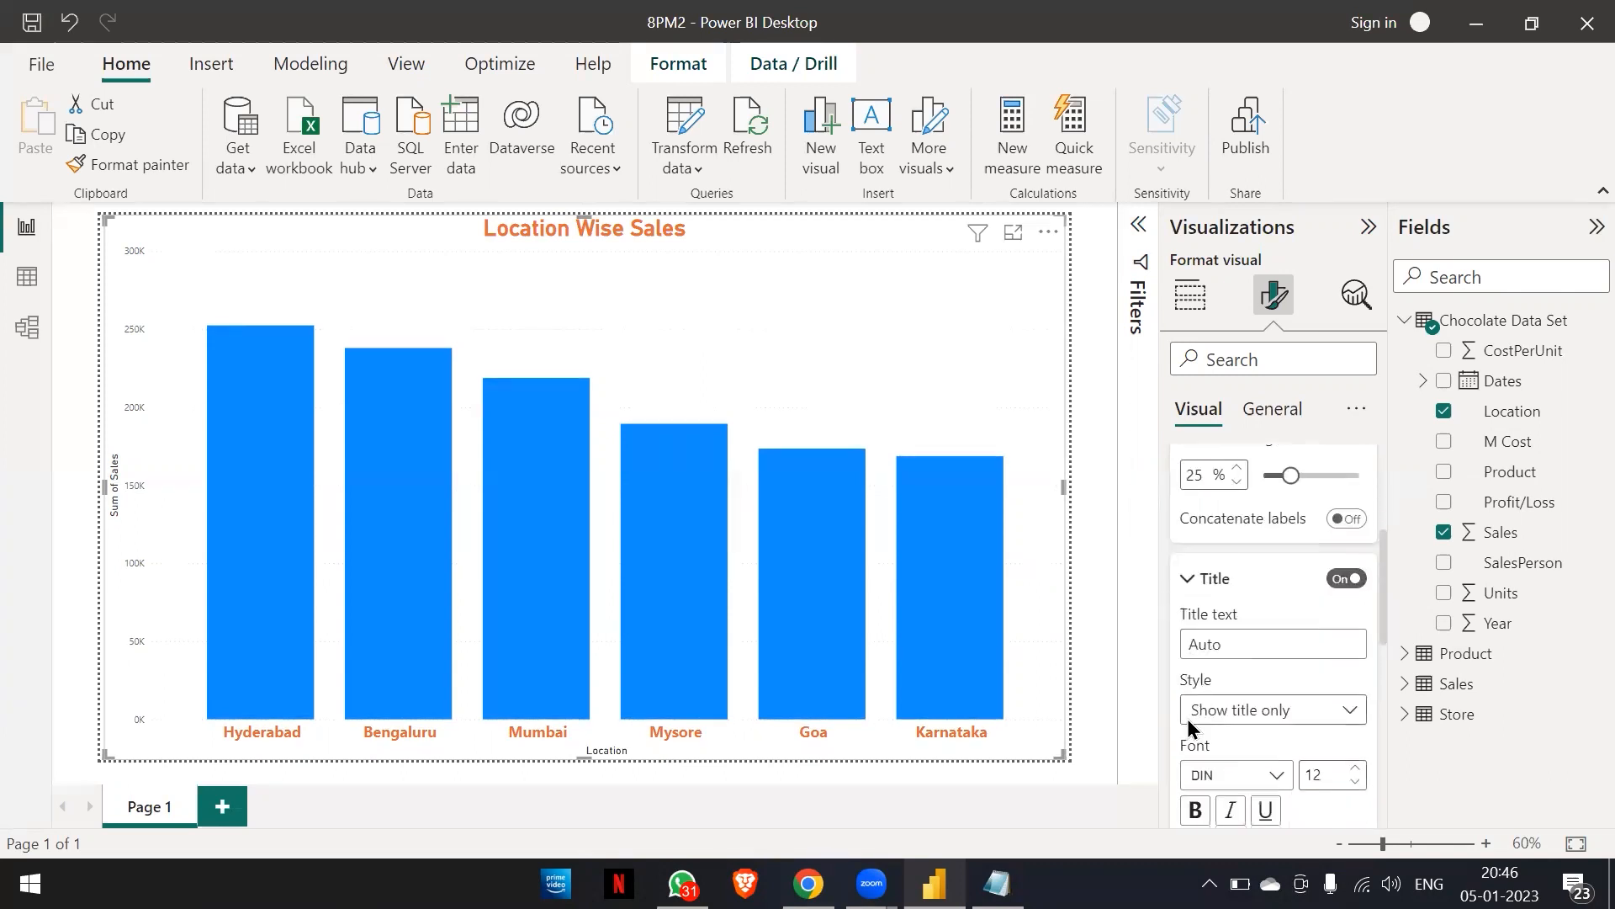
pyautogui.click(1239, 618)
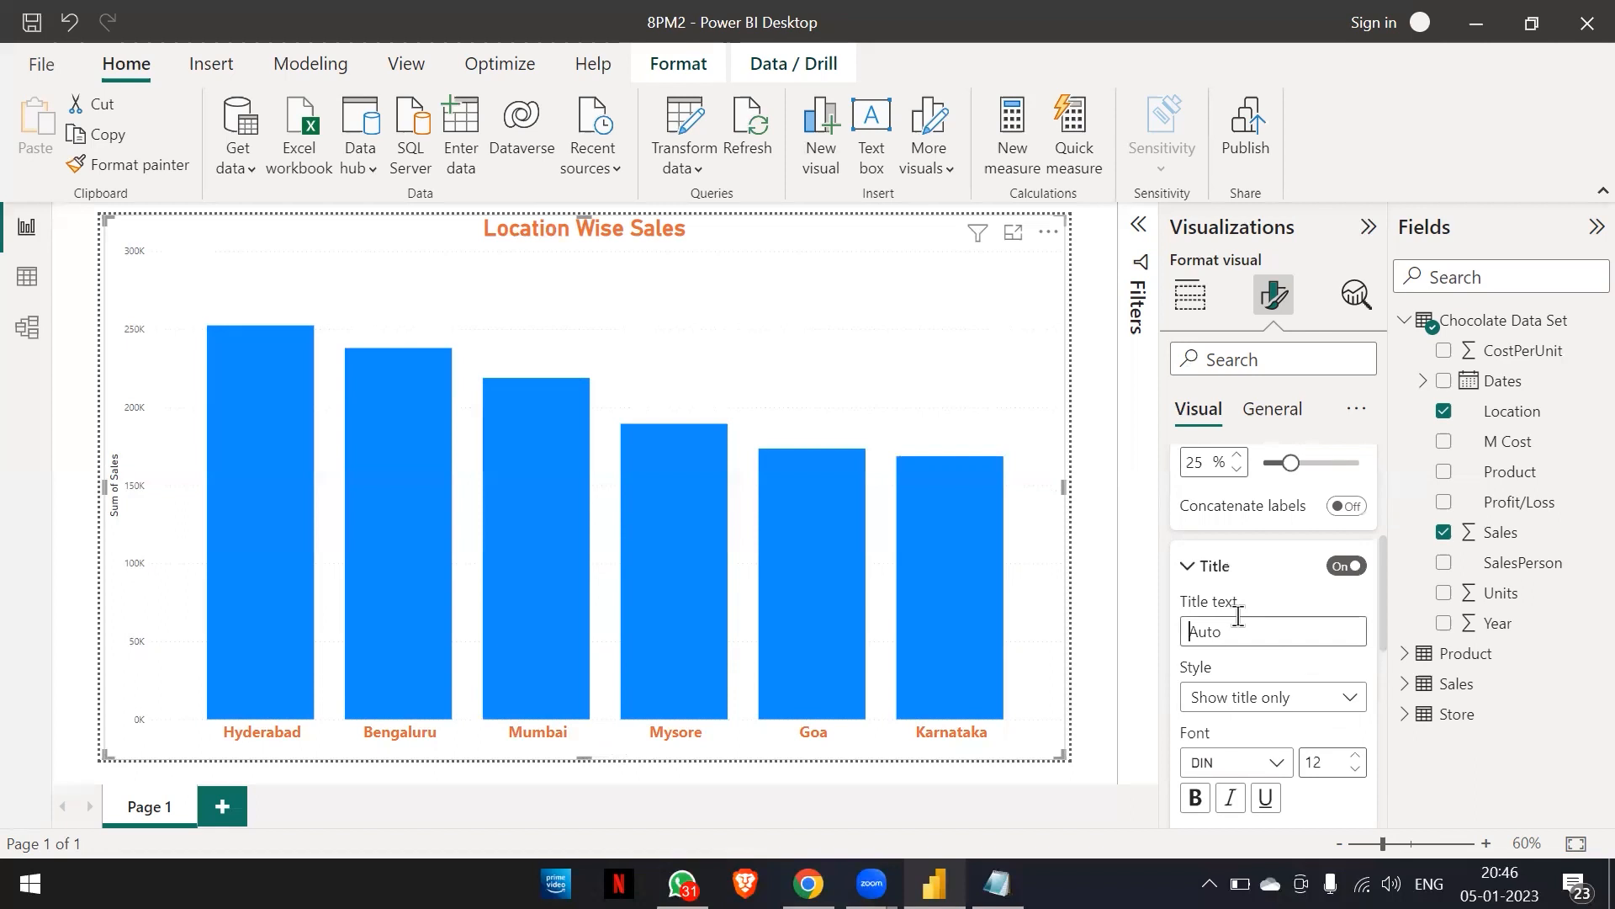
pyautogui.write('City')
# Set the X-axis title's font size to 20.
pyautogui.scroll(-2, 1244, 670)
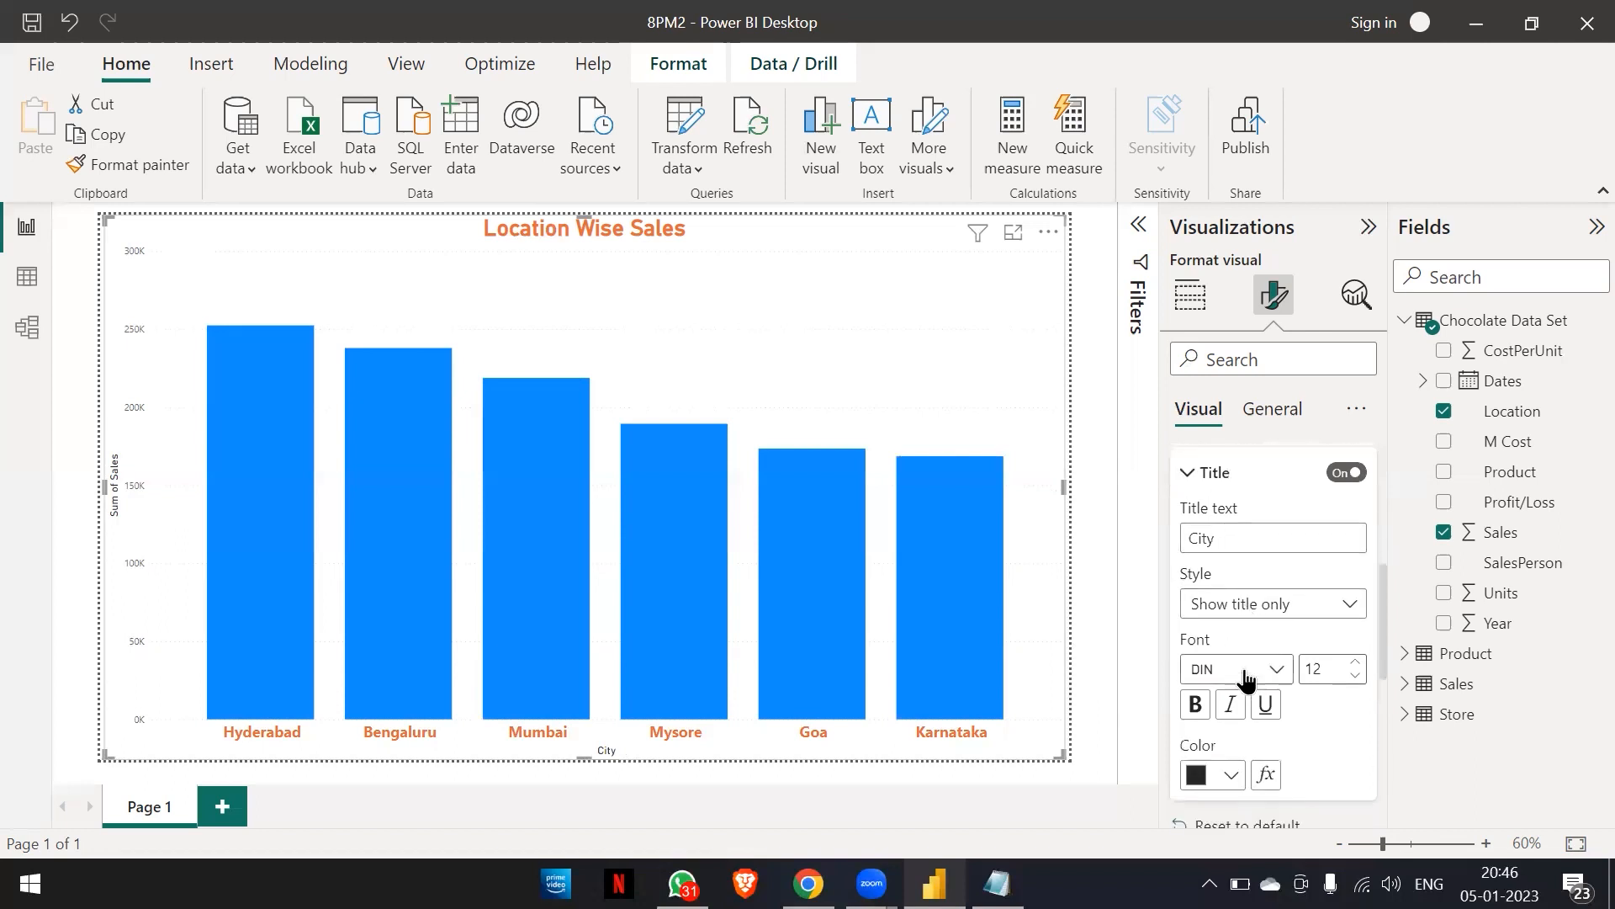
pyautogui.click(1355, 662)
pyautogui.click(1355, 662)
pyautogui.click(1358, 663)
pyautogui.click(1358, 663)
pyautogui.click(1358, 663)
pyautogui.click(1358, 662)
pyautogui.click(1362, 664)
pyautogui.click(1362, 664)
pyautogui.click(1362, 664)
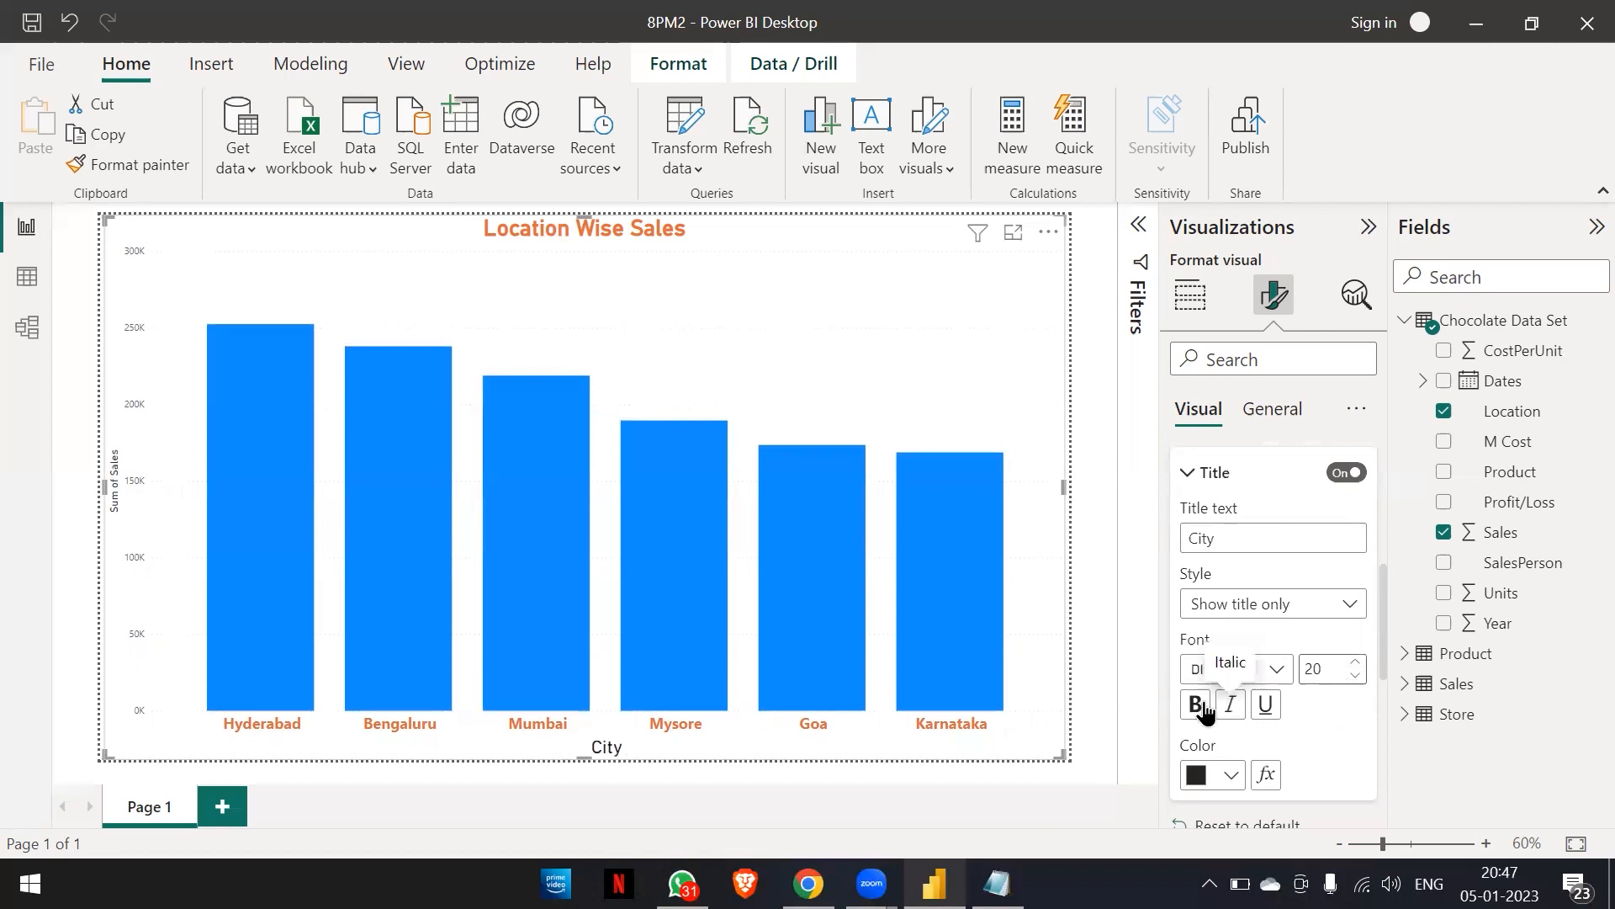
# Make the X-axis title bold and gold, and collapse the X-axis settings.
pyautogui.click(1203, 707)
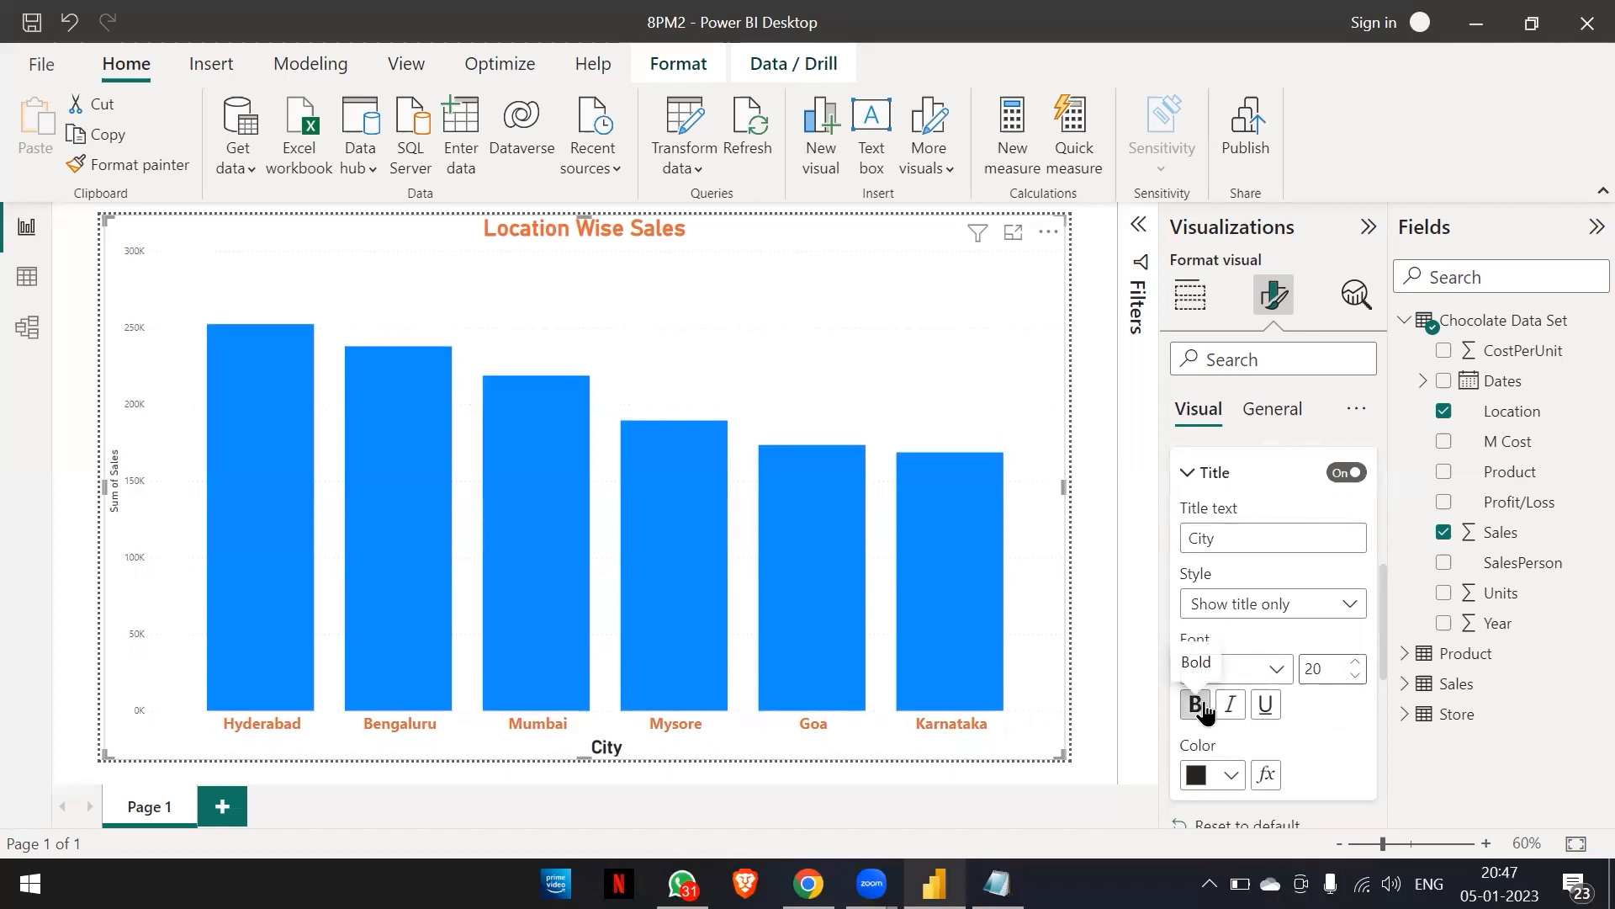
pyautogui.click(1231, 776)
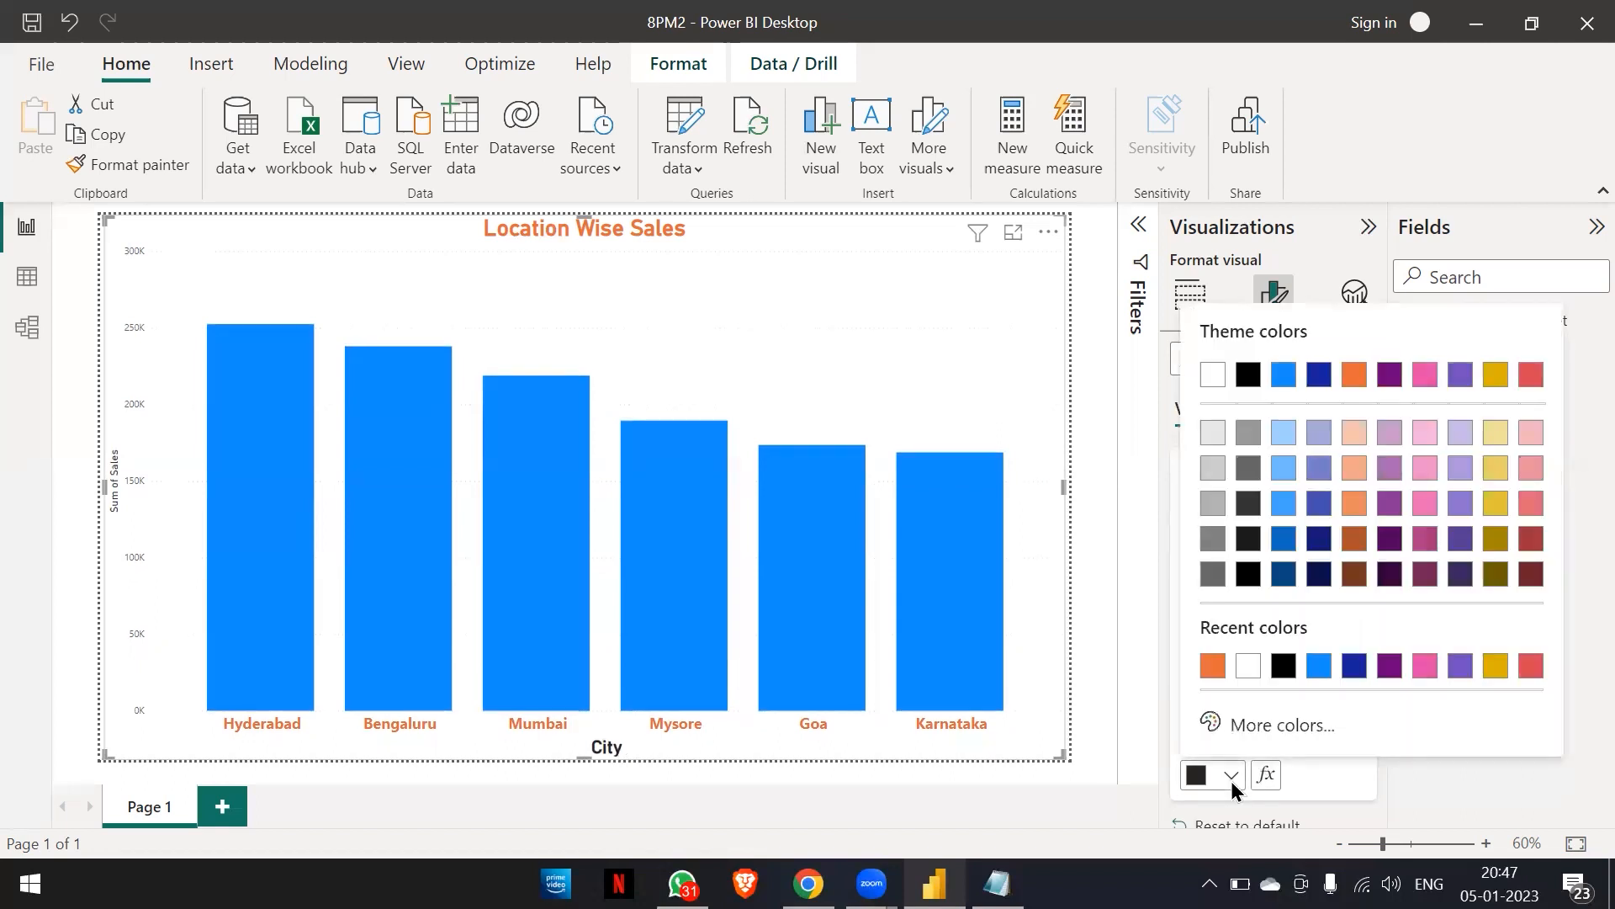
pyautogui.click(1496, 375)
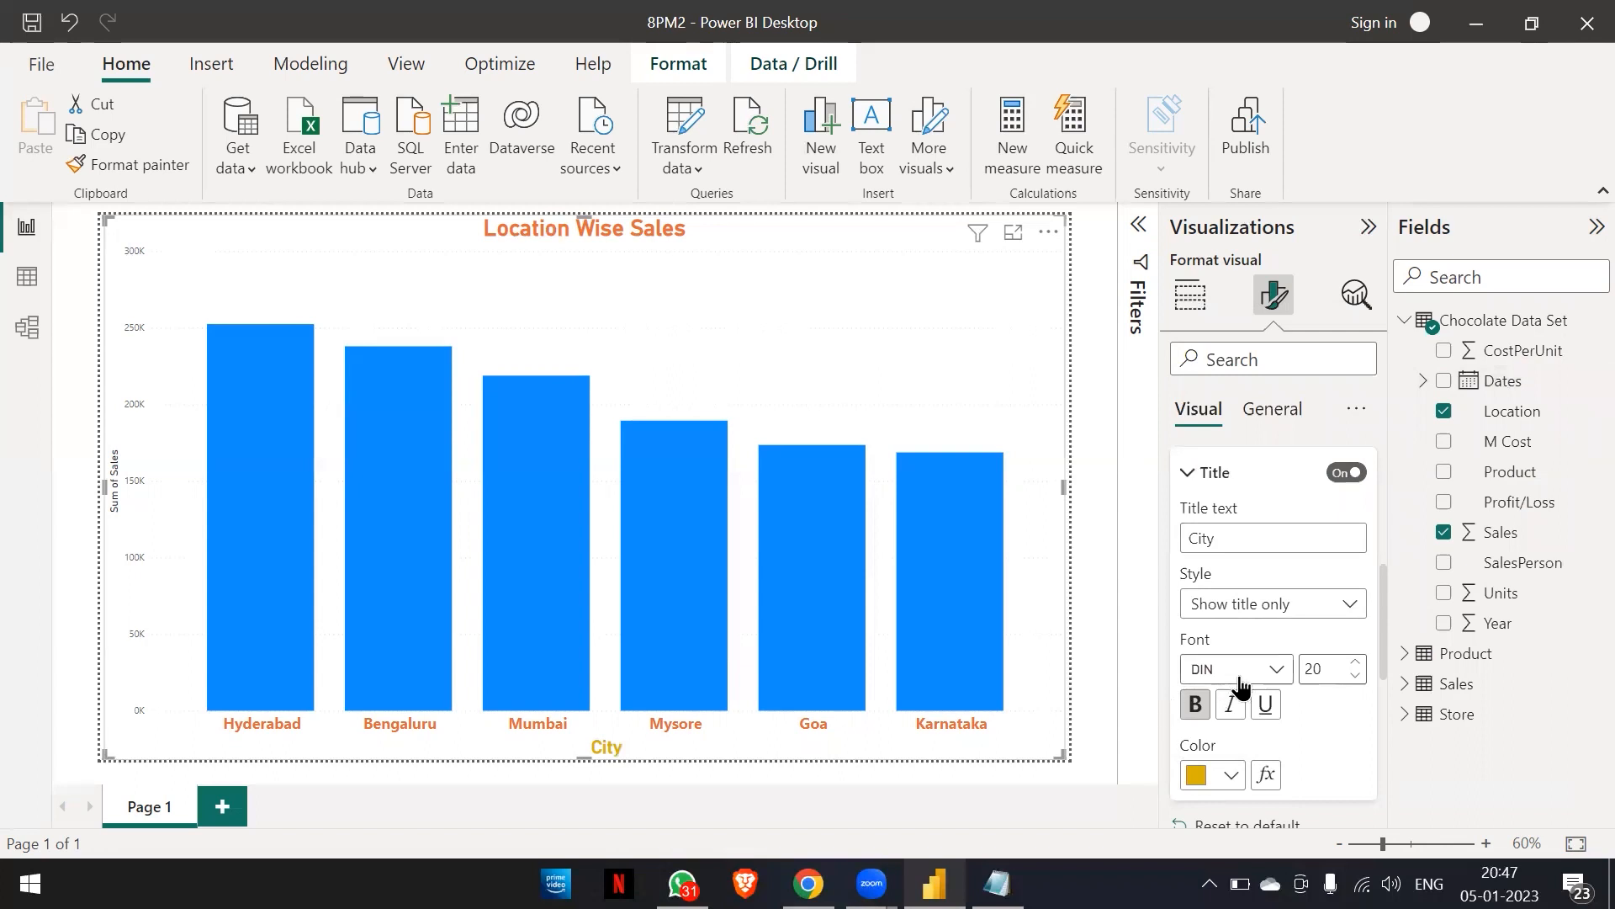
pyautogui.scroll(-1, 1240, 686)
pyautogui.scroll(3, 1241, 685)
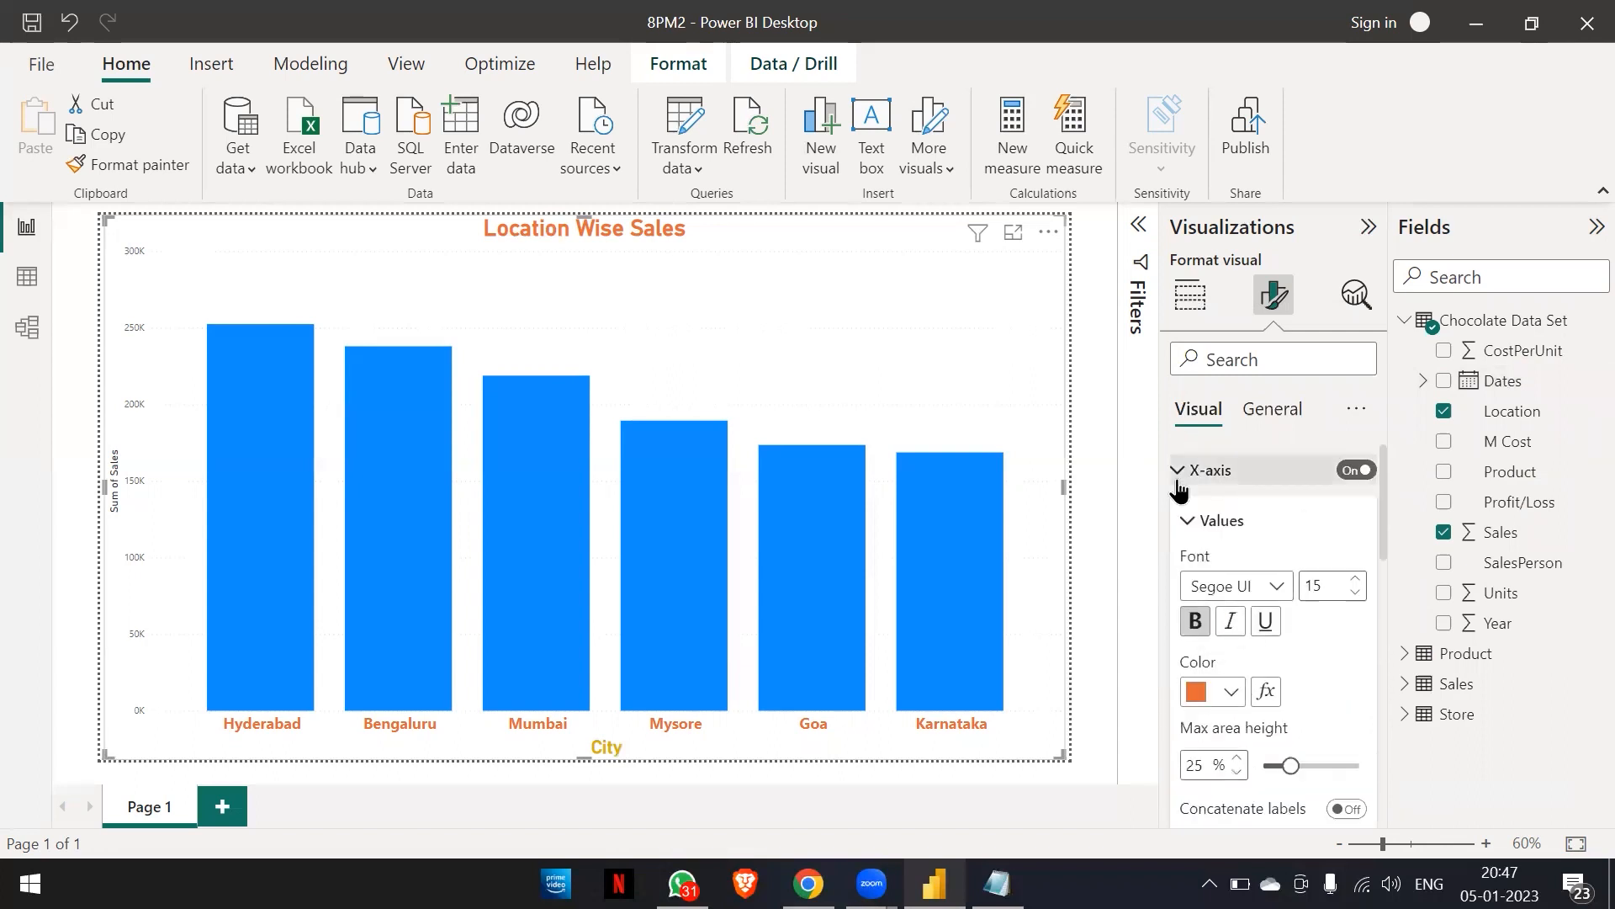
pyautogui.click(1179, 469)
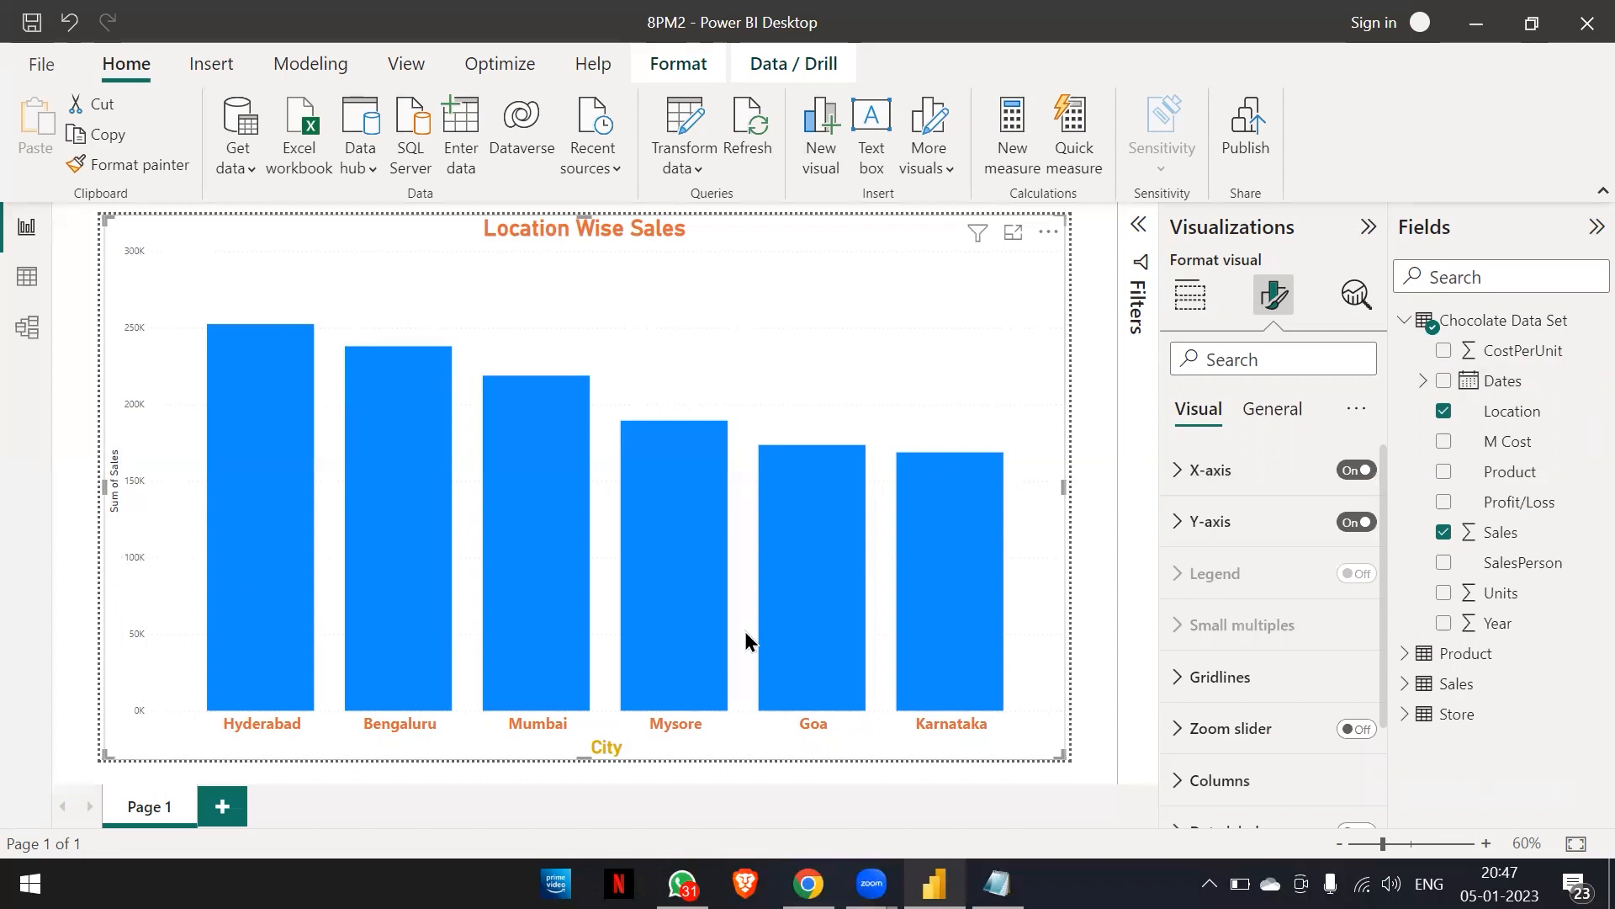
# Increase the font size of the chart's Y-axis values to 14.
pyautogui.click(1175, 530)
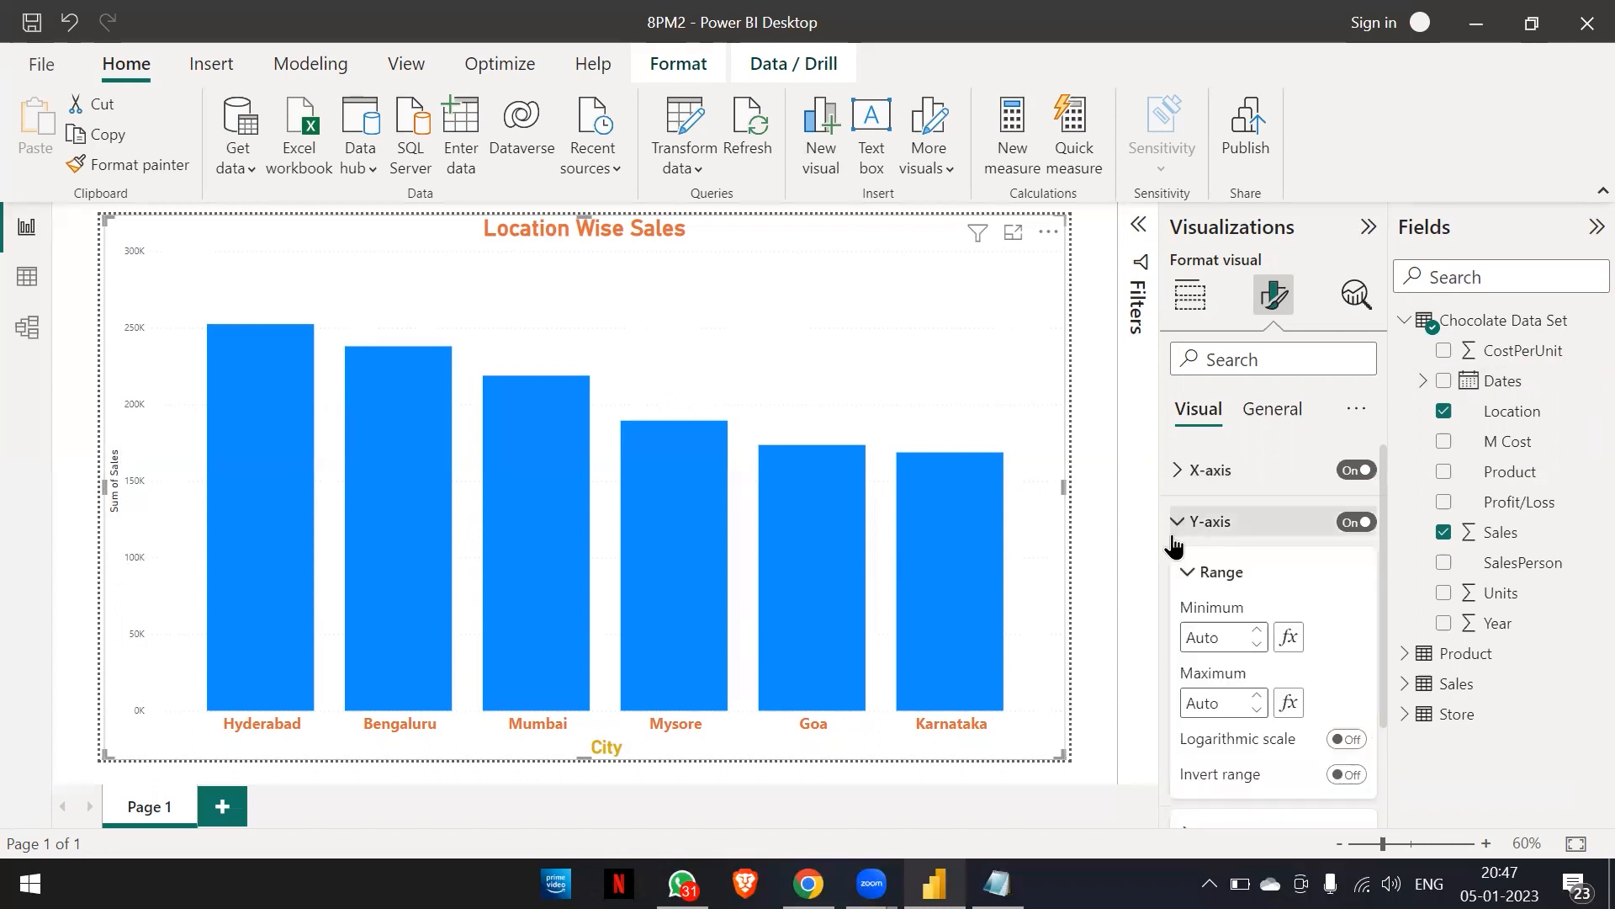
pyautogui.scroll(-3, 1173, 535)
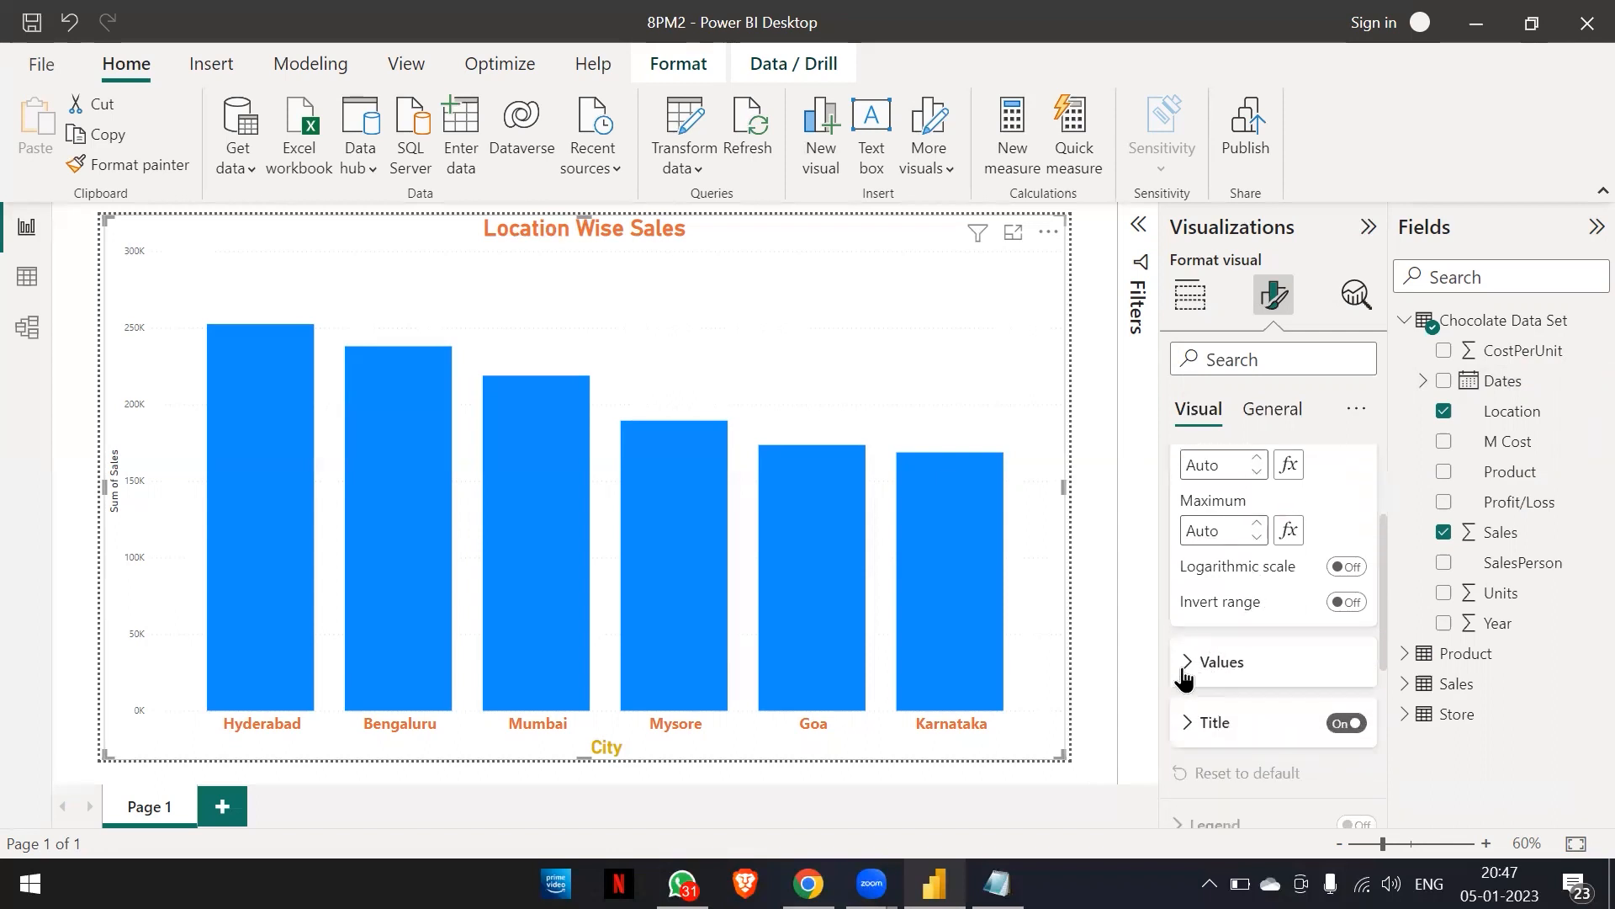
pyautogui.click(1186, 664)
pyautogui.scroll(-3, 1287, 623)
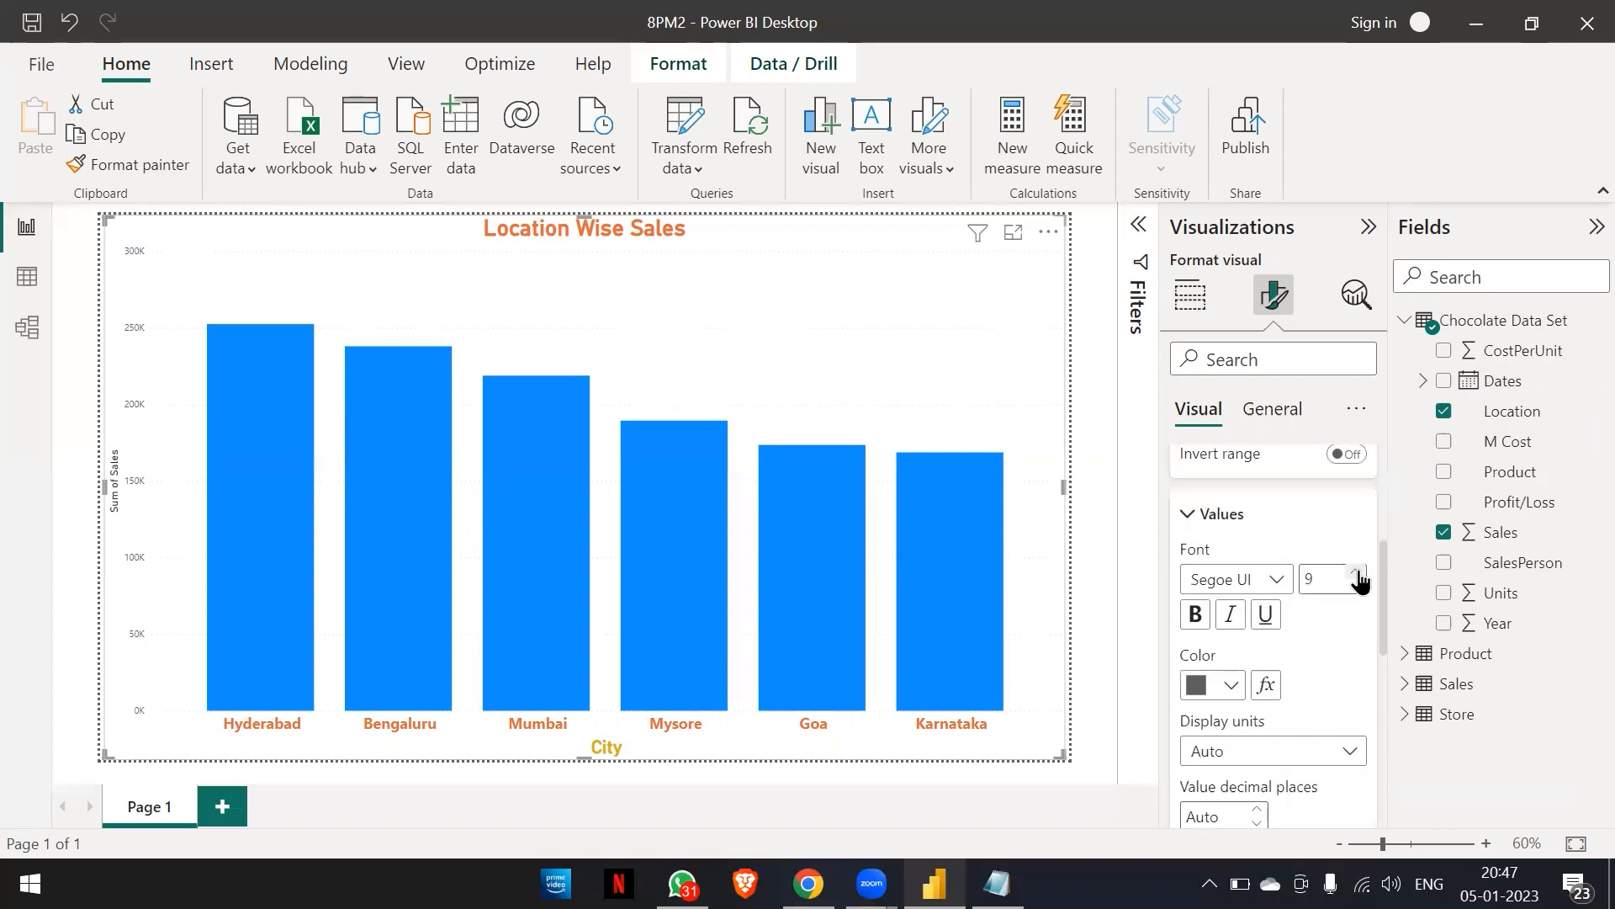
pyautogui.click(1356, 573)
pyautogui.click(1356, 573)
pyautogui.click(1356, 573)
pyautogui.click(1356, 573)
pyautogui.click(1356, 573)
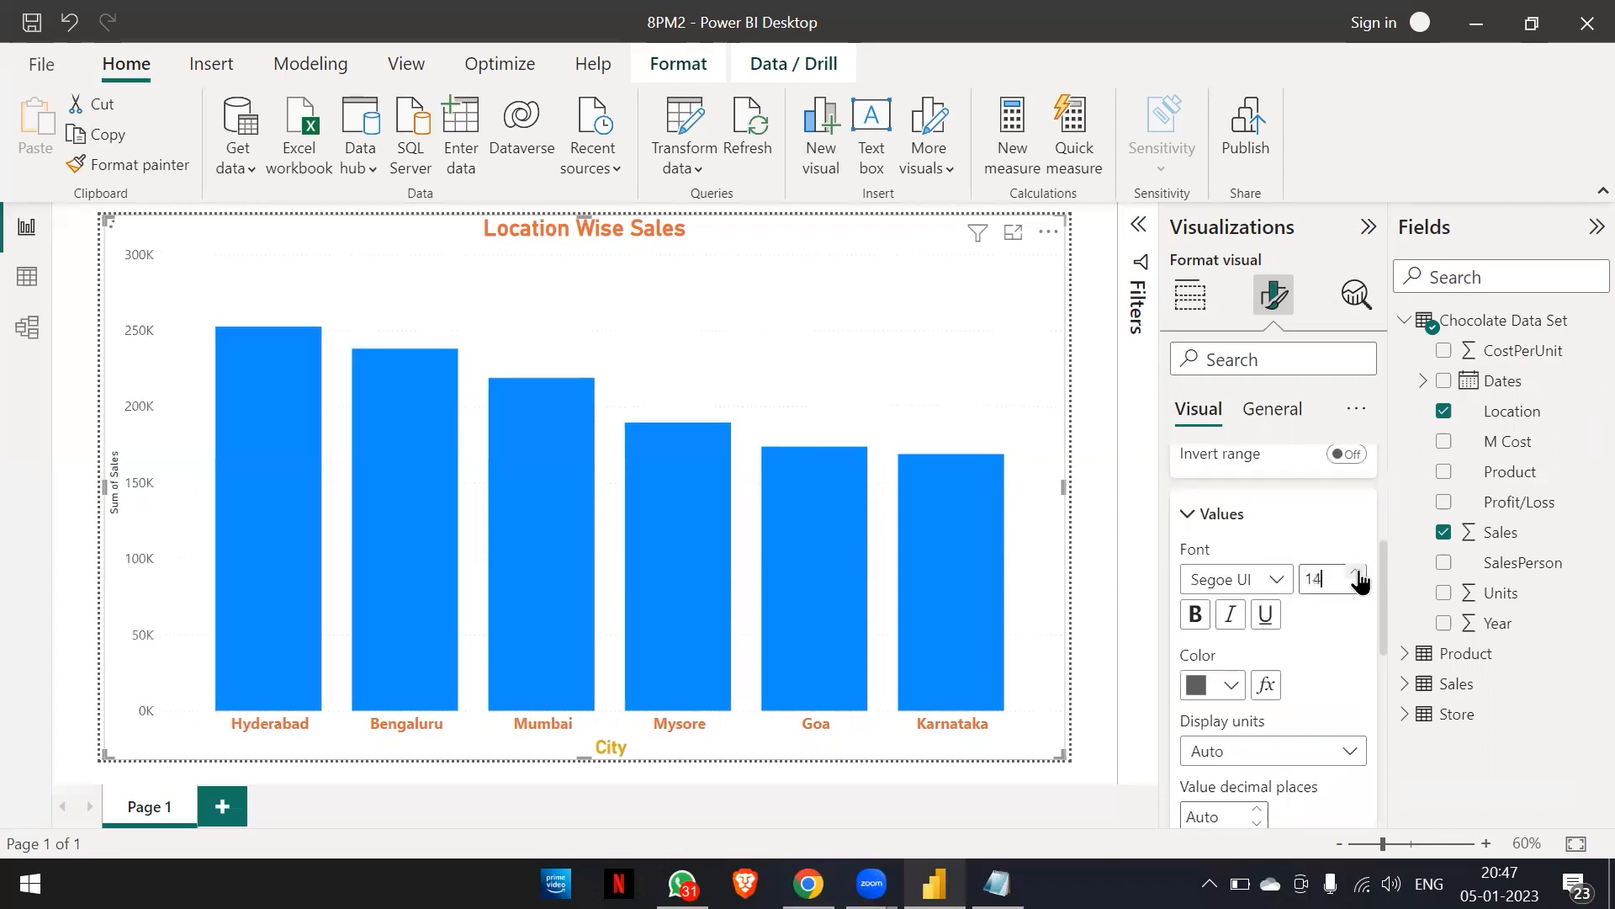